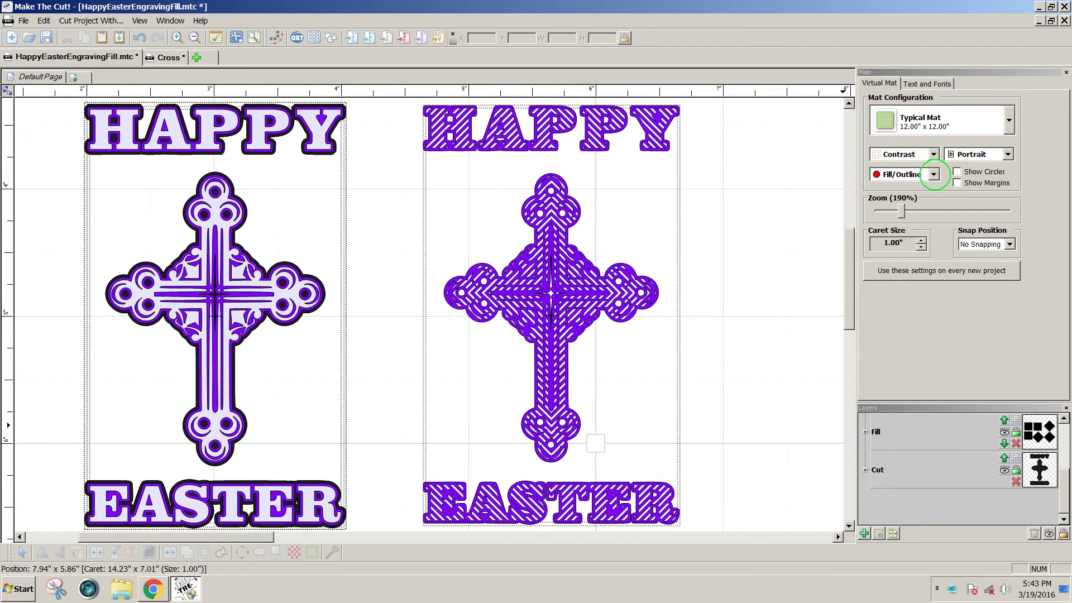
Change the mat display to Outline and bring the plain and hatch-filled Happy Easter designs into view
left_click(933, 174)
left_click(901, 209)
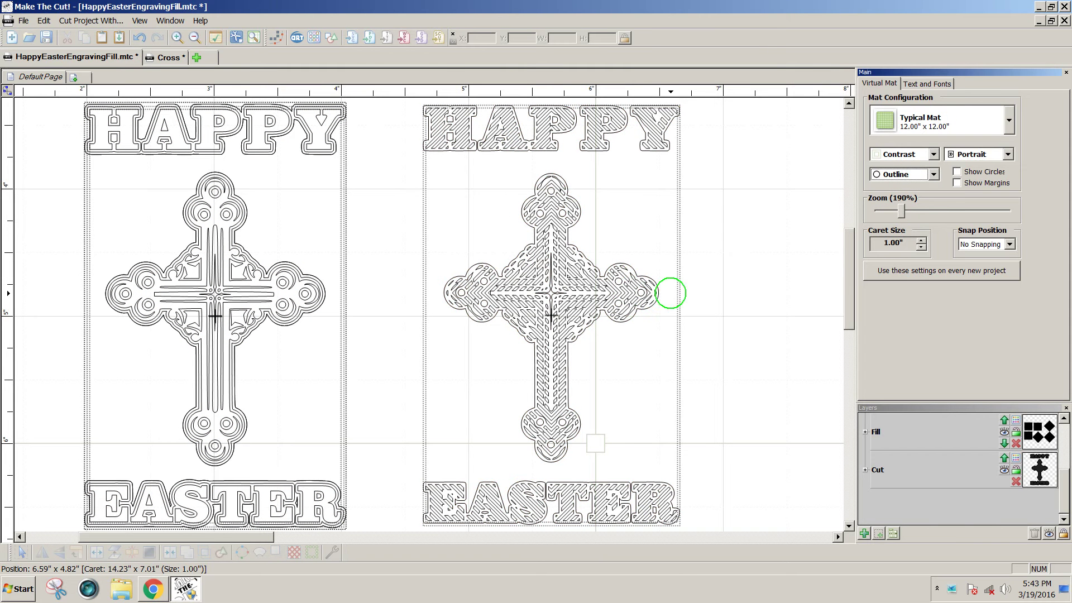
scroll(846, 309, "down", 1)
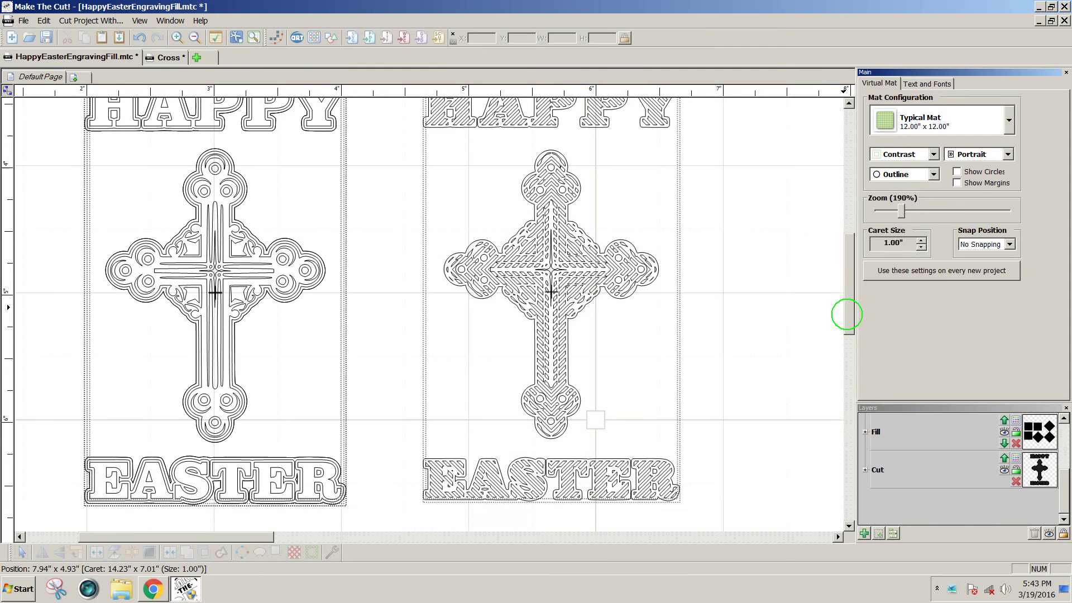
scroll(847, 308, "up", 1)
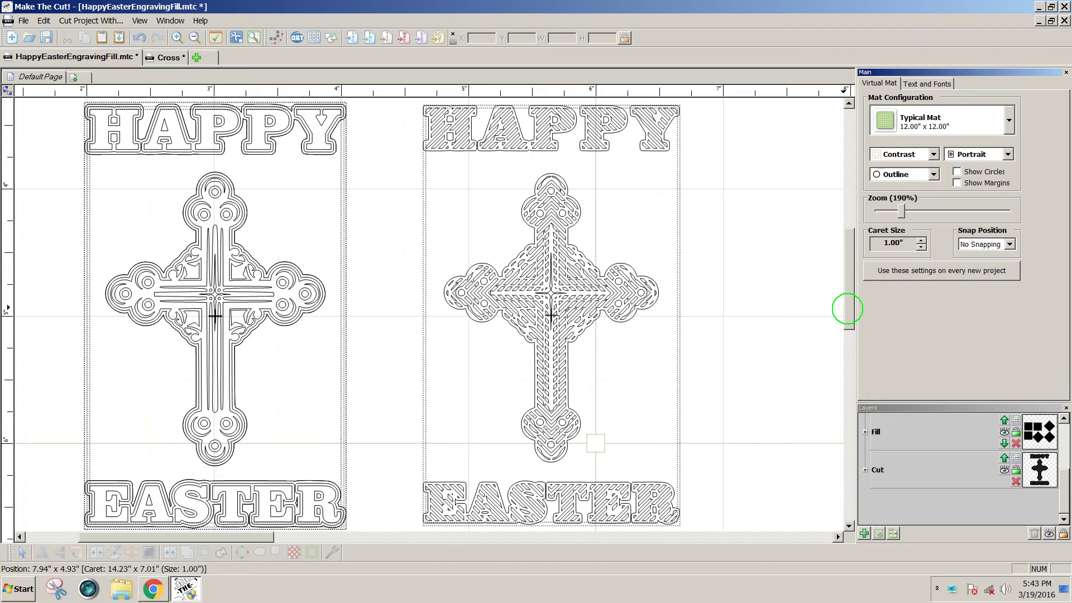
left_click(847, 309)
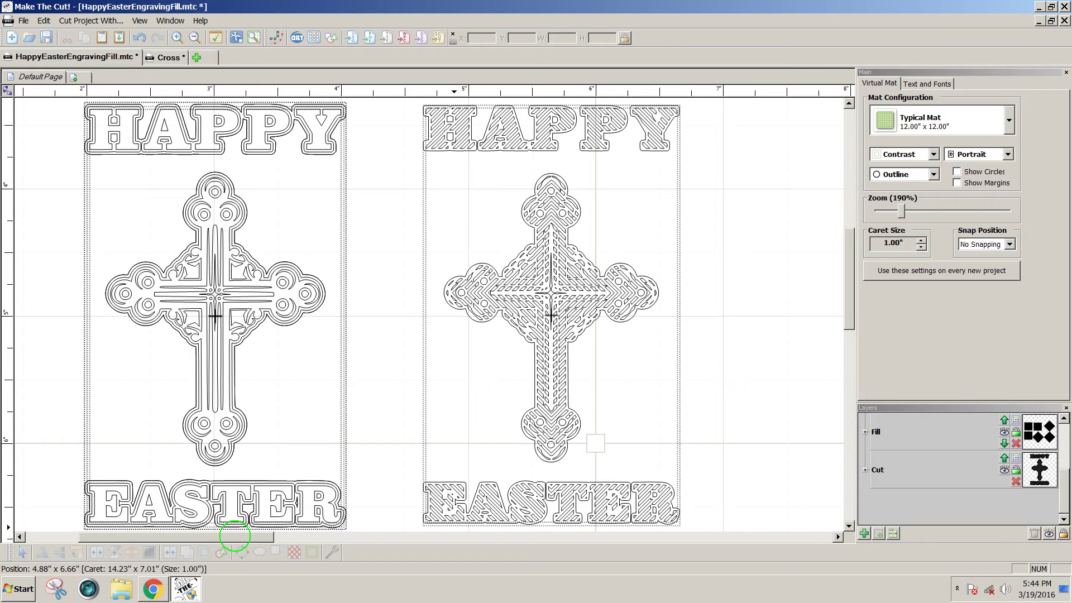
left_click_drag(235, 536, 250, 536)
left_click(406, 424)
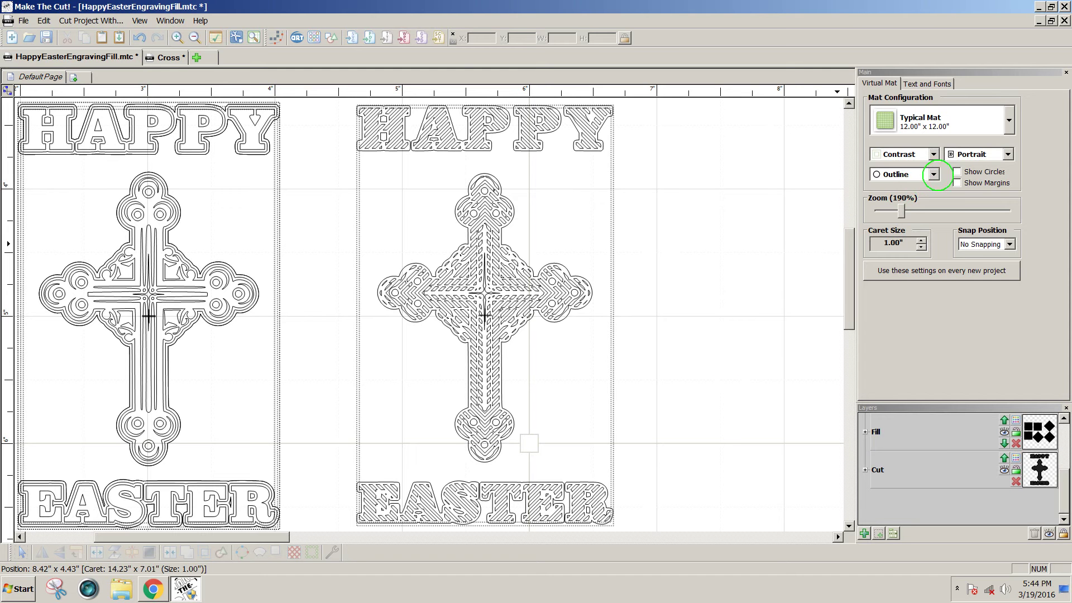
Change the mat display to Fill/Outline to view both Happy Easter designs filled
left_click(934, 174)
left_click(901, 188)
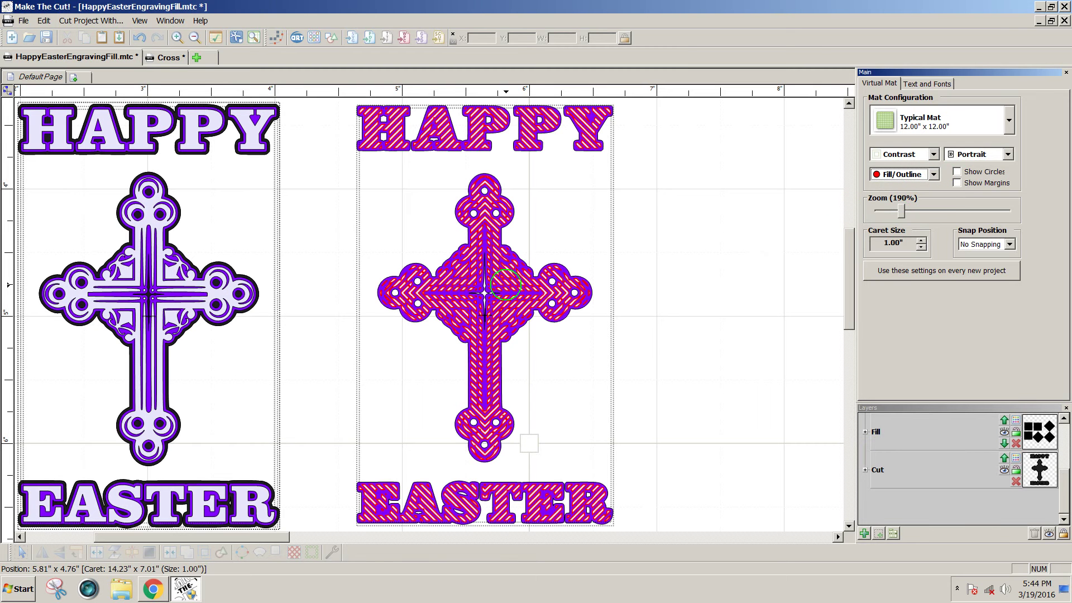
left_click(177, 310)
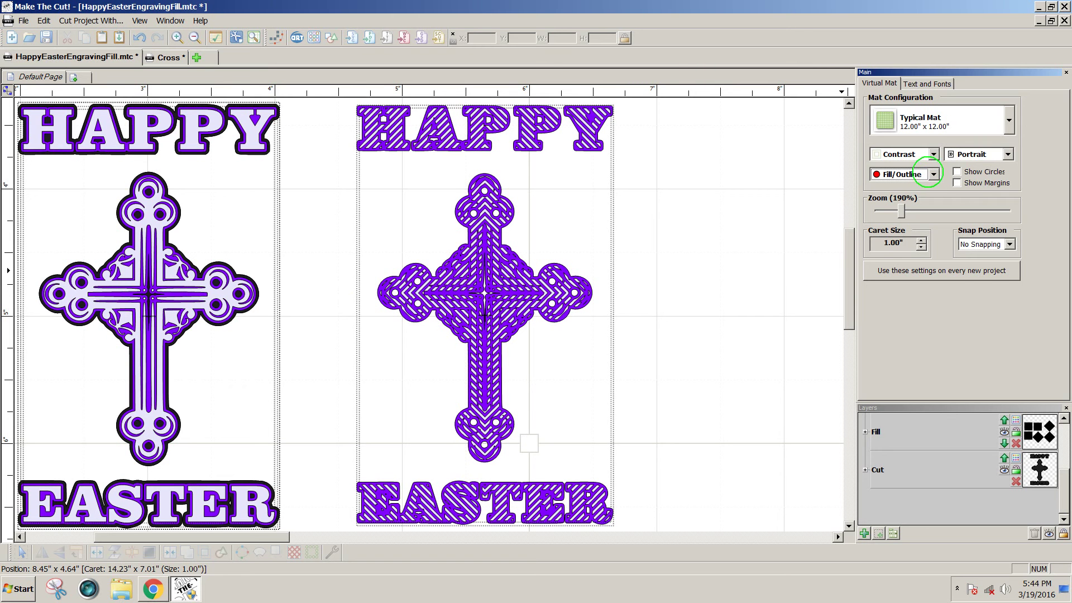
Return the mat display to Outline and place a copy of the plain design's outer cut contour around the hatch-filled design
left_click(931, 175)
left_click(911, 210)
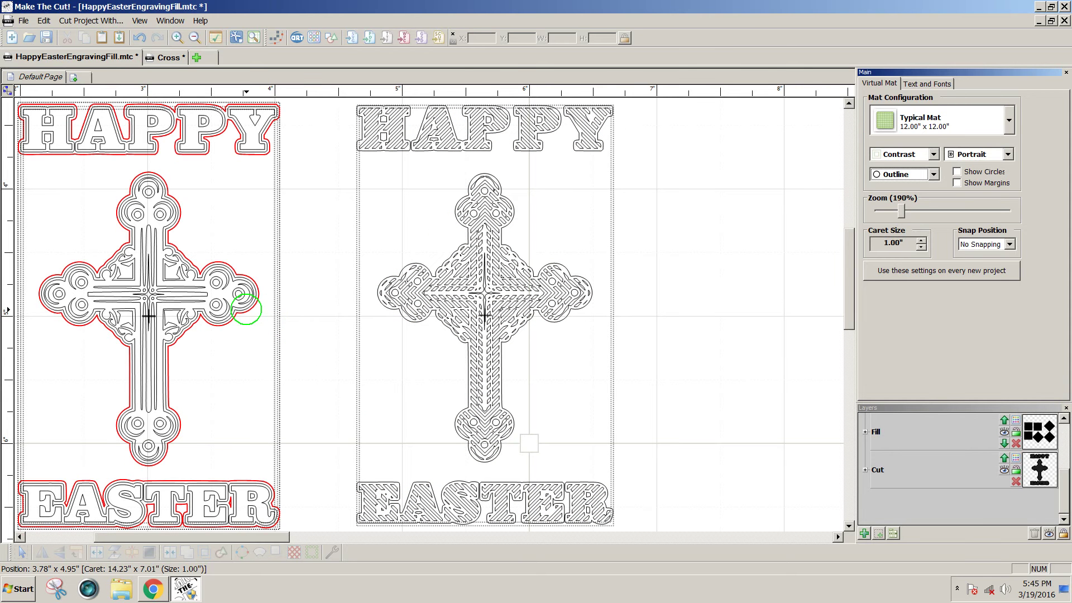
left_click_drag(246, 309, 582, 309)
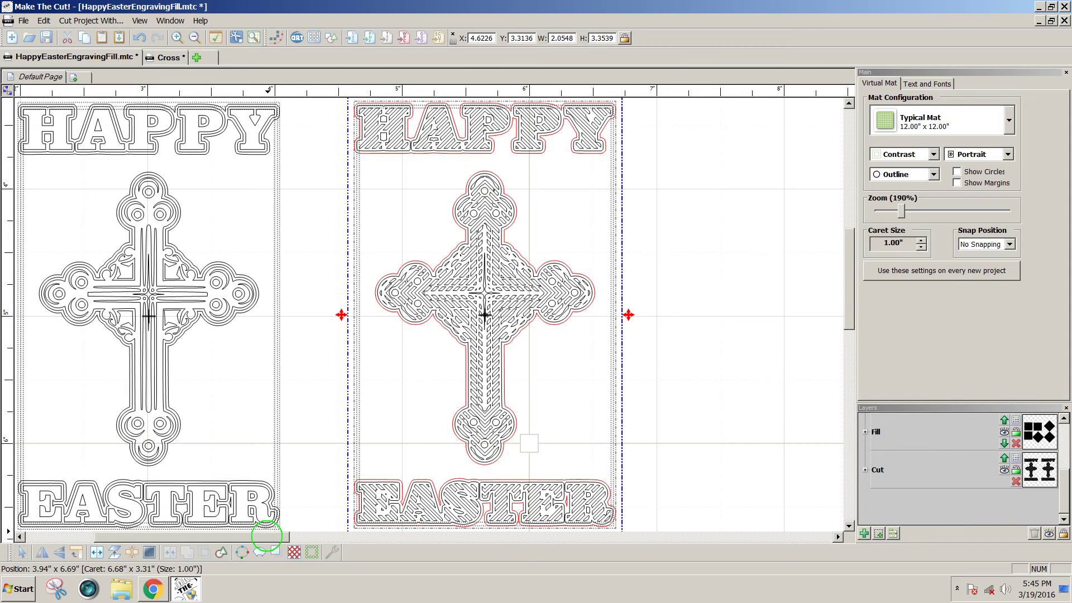
Move the vertical-line fill square up slightly, level with the top of the horizontal-line fill square
left_click_drag(266, 536, 471, 591)
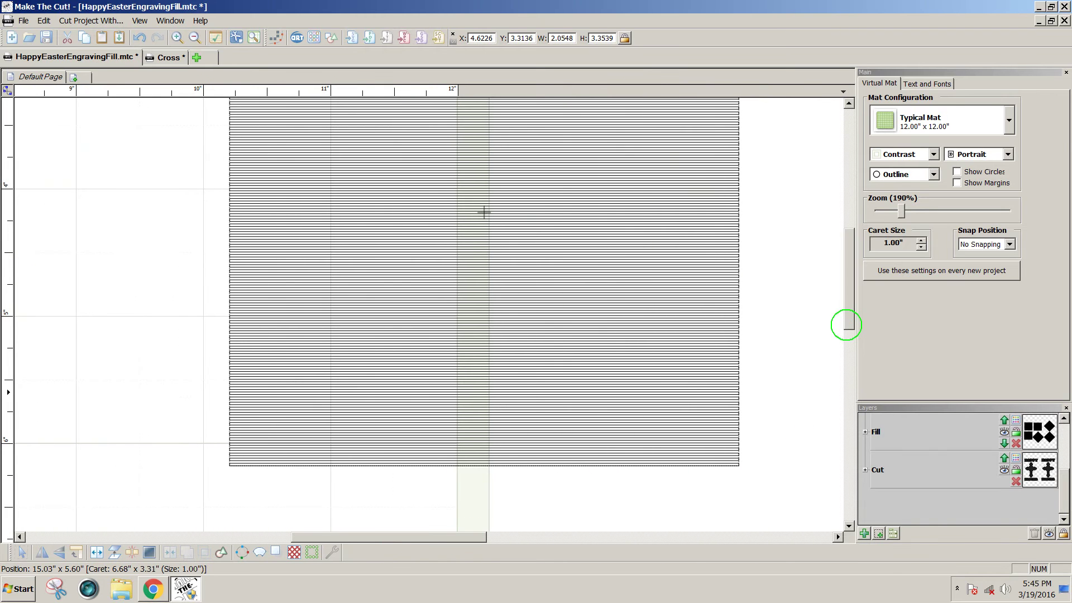
left_click_drag(846, 324, 856, 290)
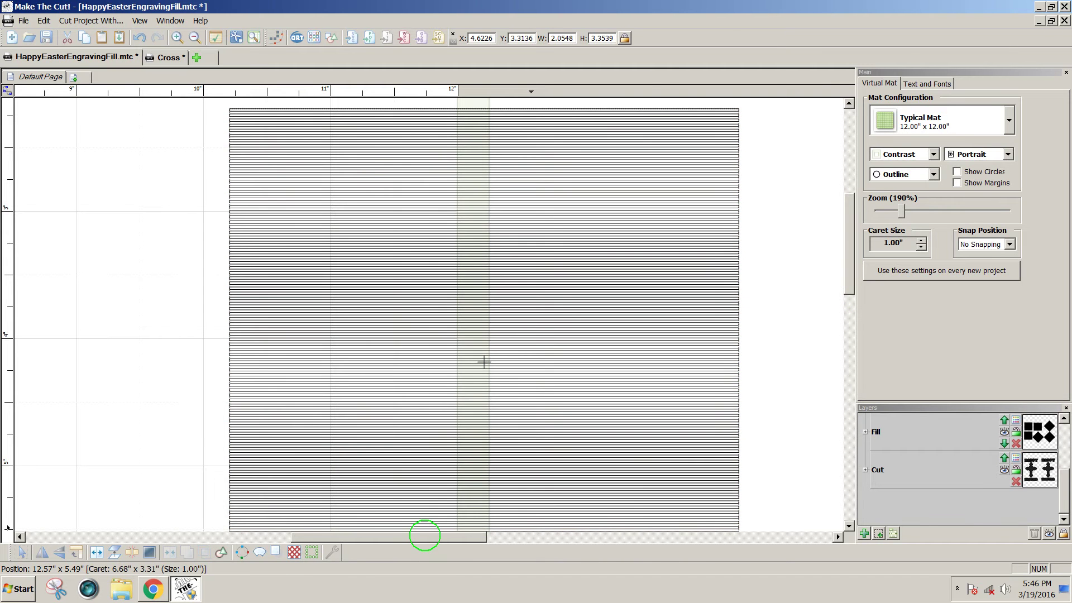
left_click_drag(423, 539, 455, 539)
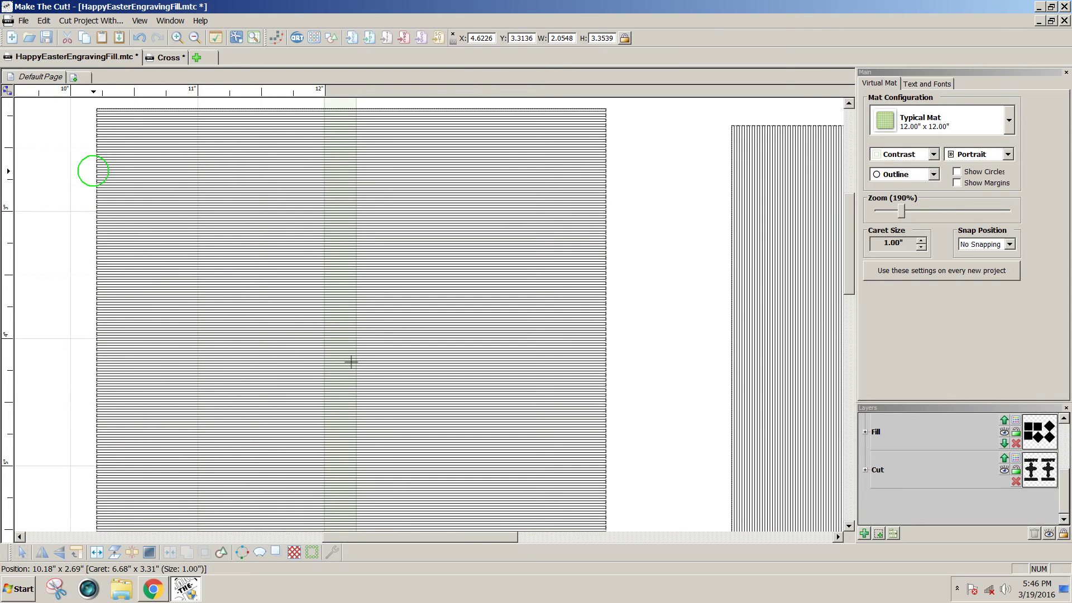
left_click(101, 158)
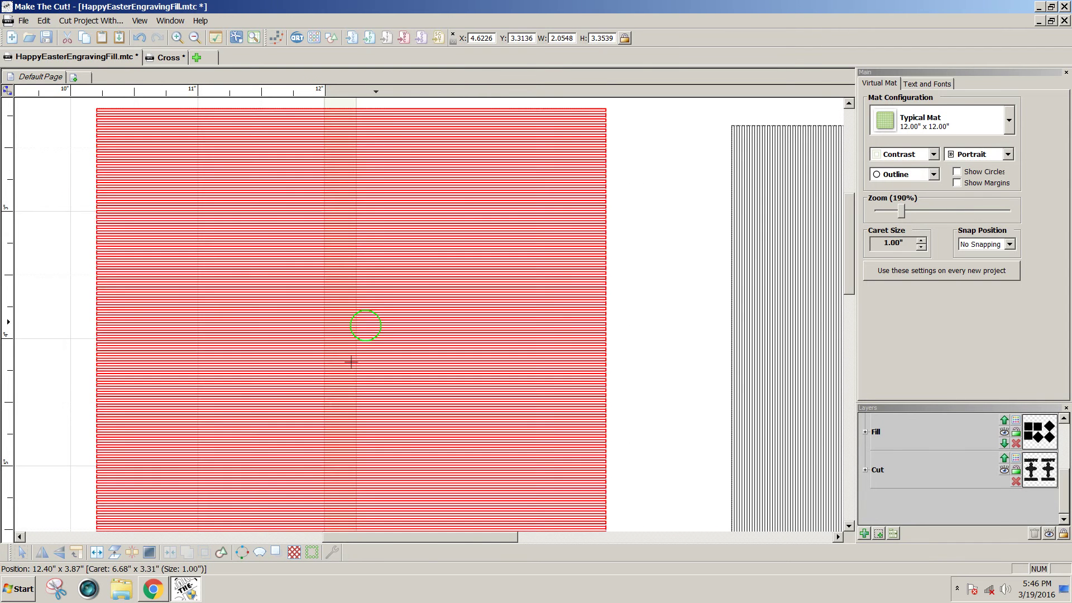
left_click_drag(503, 538, 611, 553)
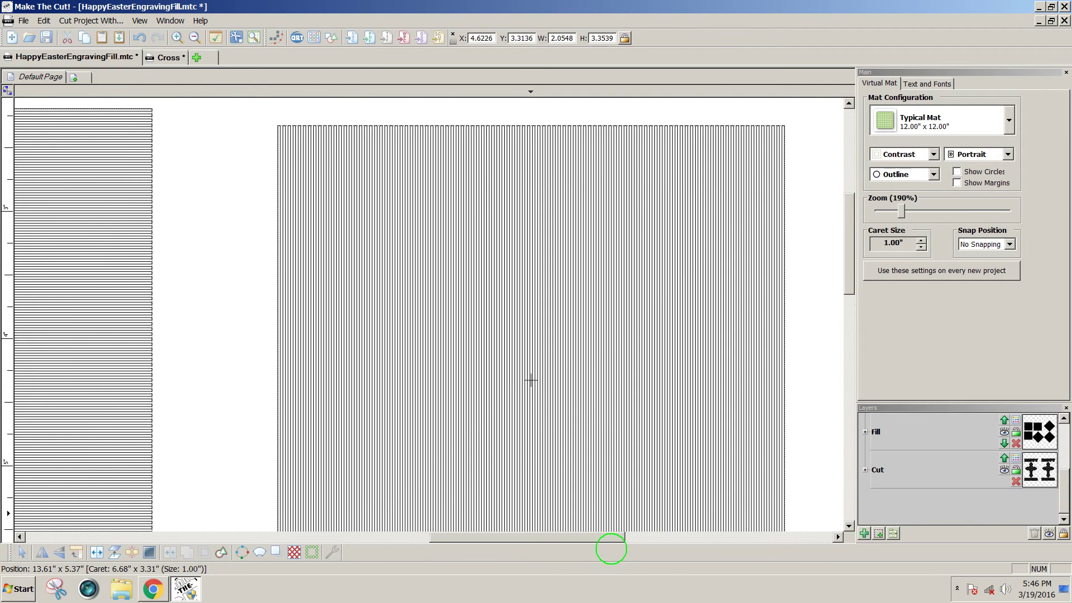
left_click(624, 423)
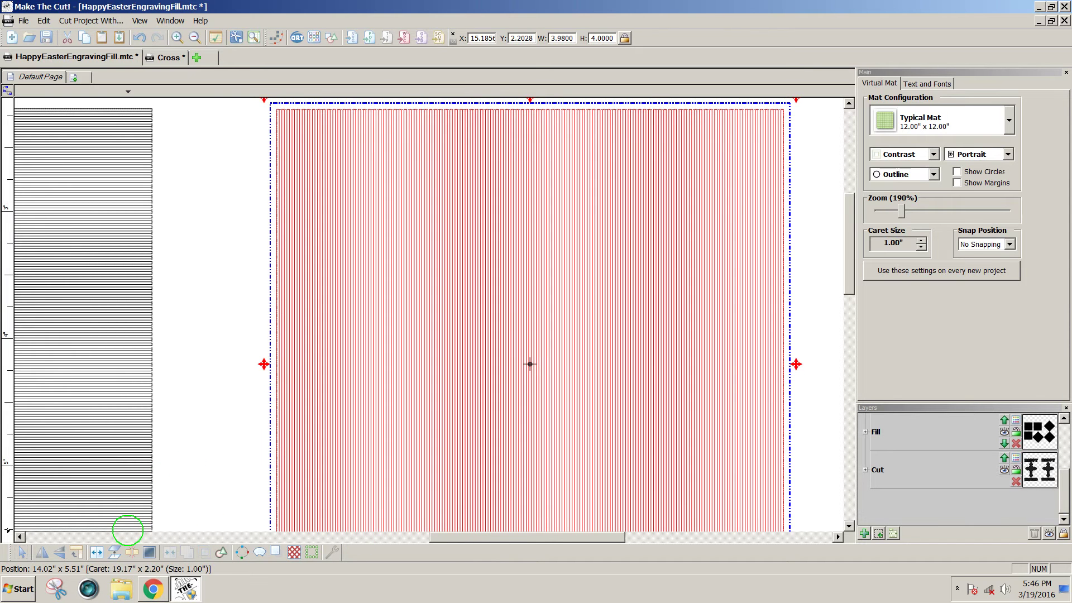
Examine the diagonal-line fill diamond and the crosshatch fill diamond below it
left_click_drag(499, 537, 708, 541)
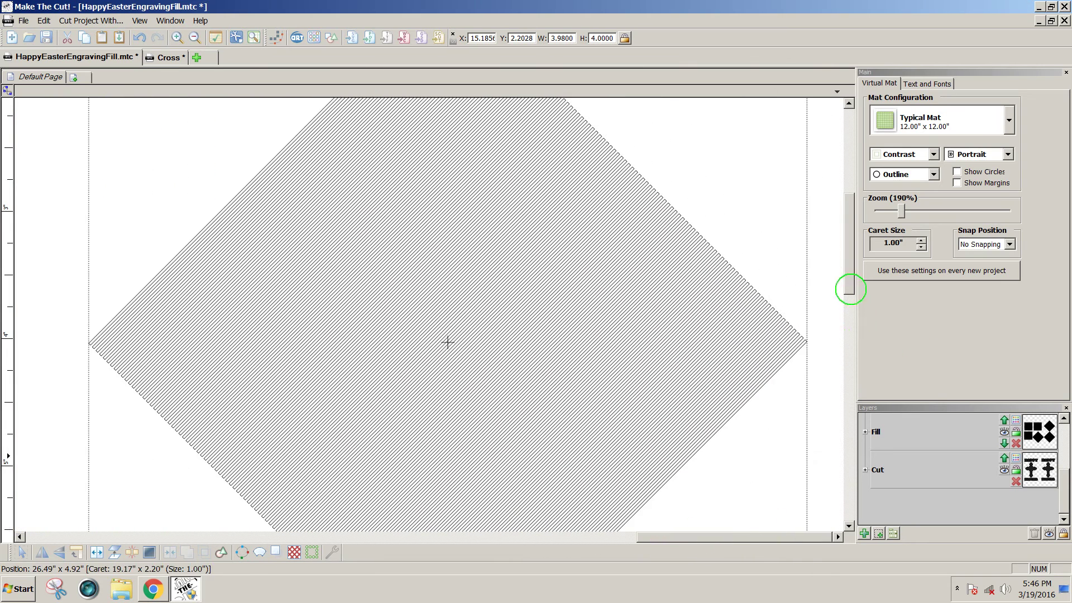
mouse_move(849, 289)
left_mouse_down()
mouse_move(839, 334)
mouse_move(849, 261)
left_mouse_up()
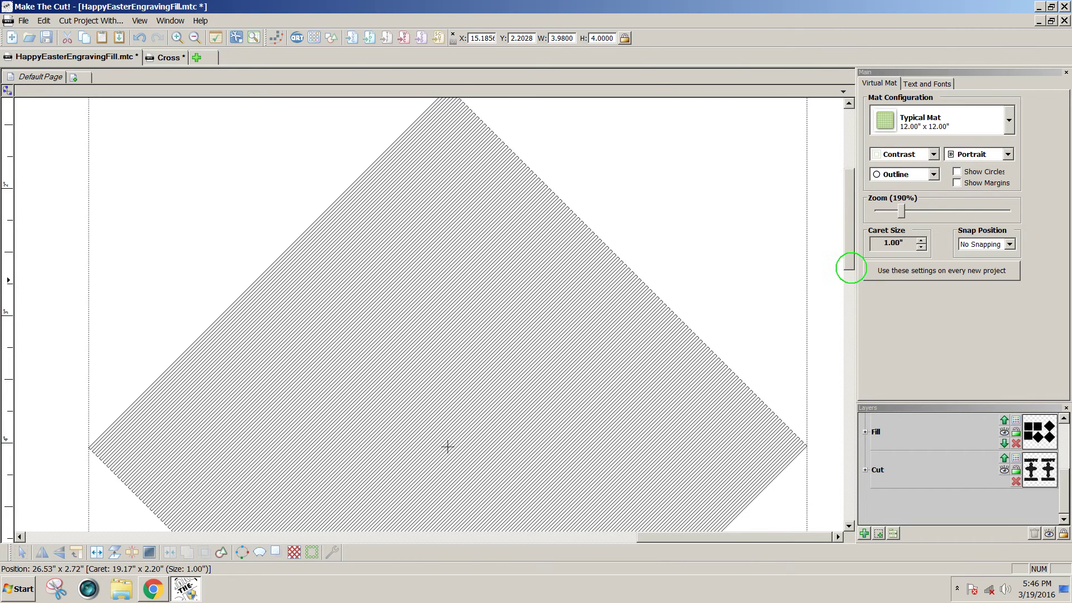
left_click_drag(849, 265, 826, 445)
scroll(825, 458, "down", 3)
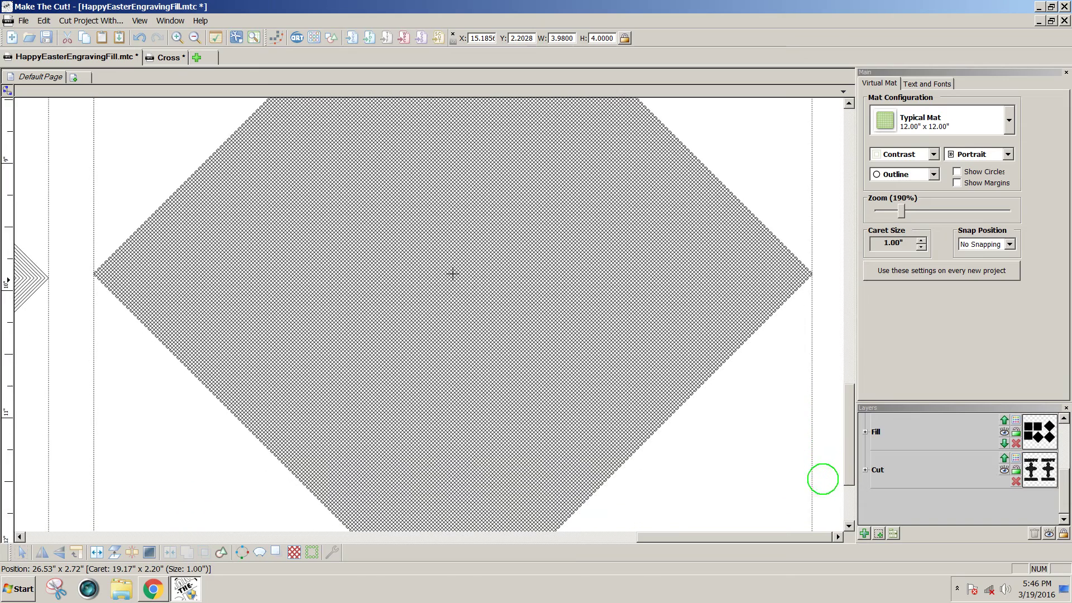
scroll(847, 469, "down", 1)
left_click_drag(846, 469, 854, 426)
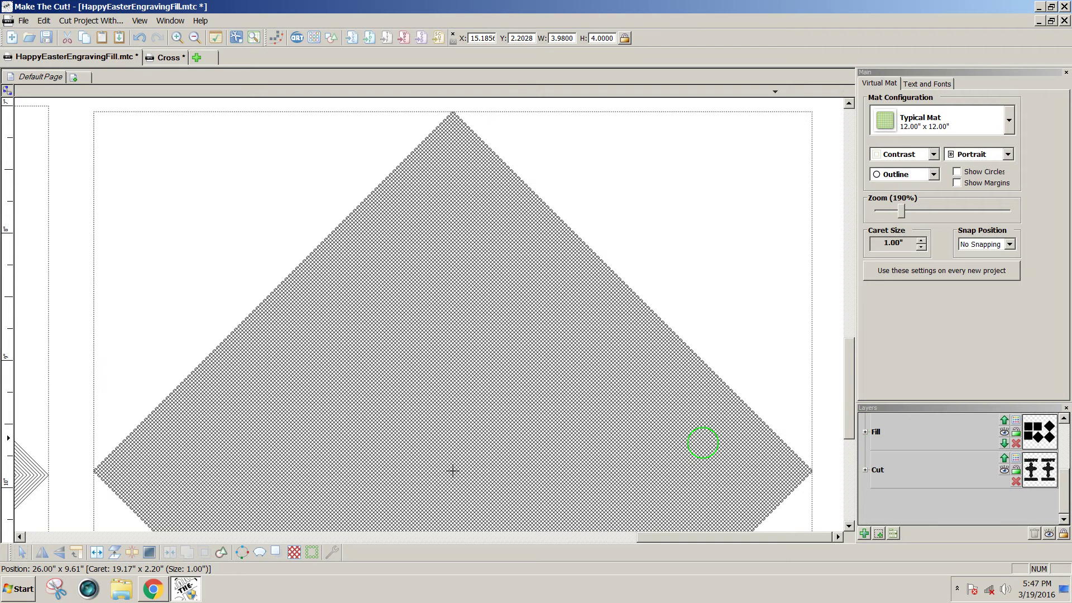
left_click(505, 414)
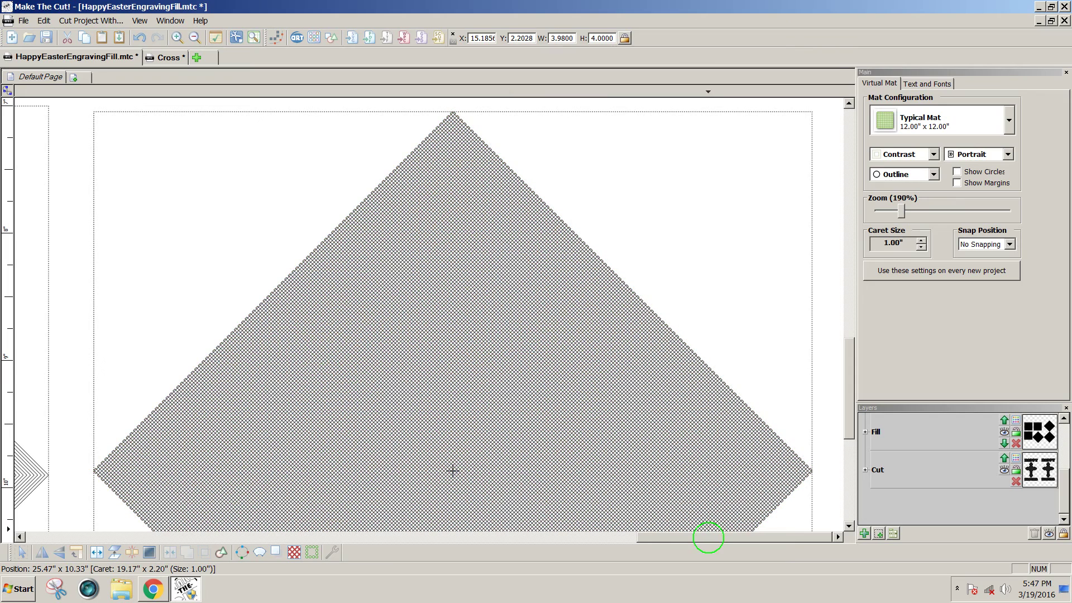
Examine the concentric fill diamond, from its upper corner through its centre to its lower half
left_click_drag(707, 537, 550, 538)
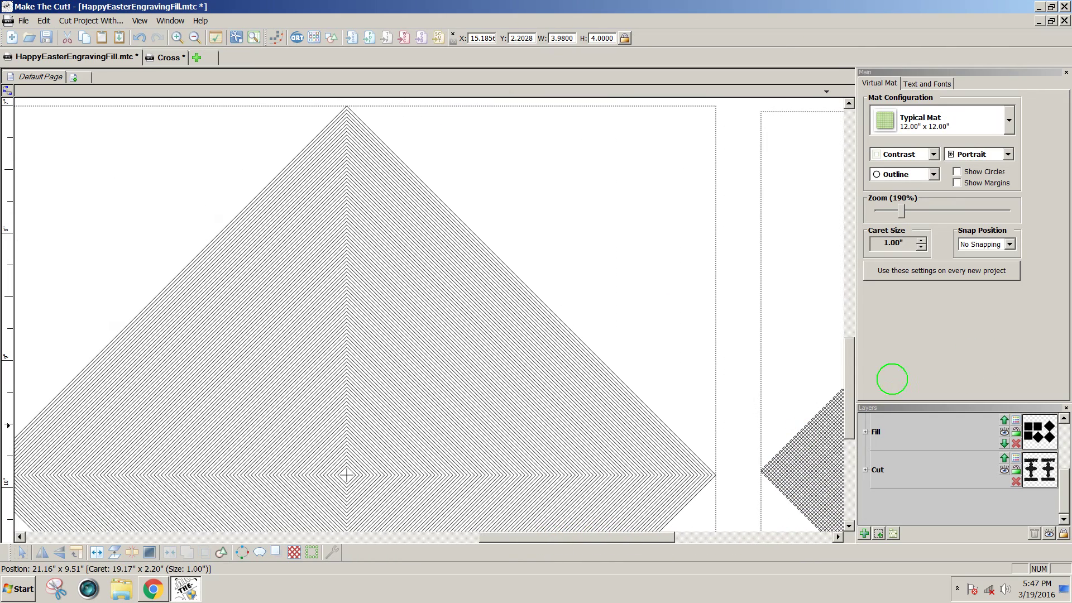
left_click_drag(850, 374, 825, 402)
left_click(349, 357)
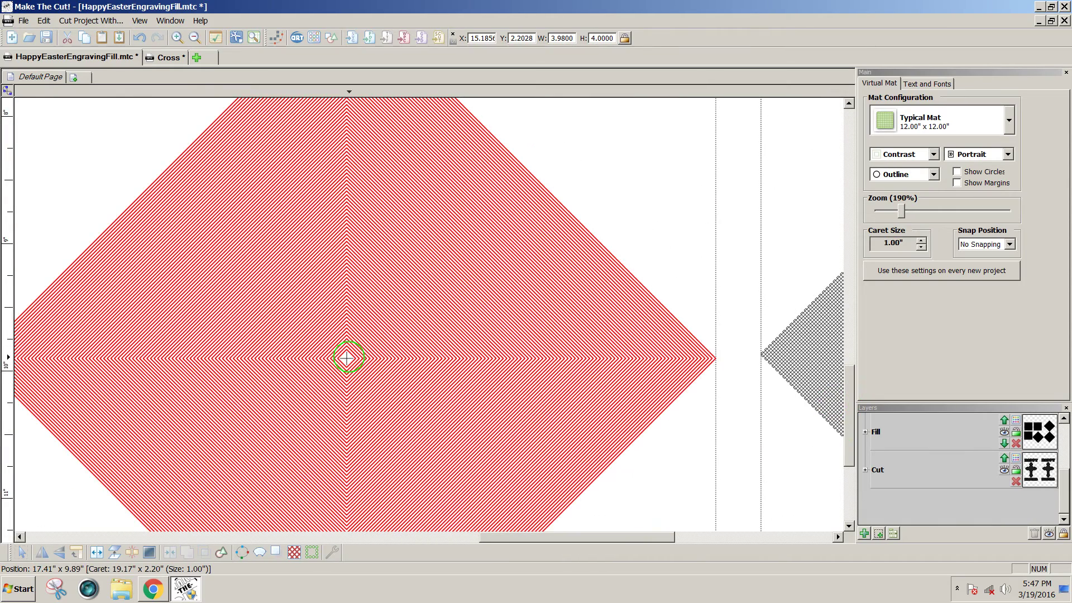
left_click(347, 347)
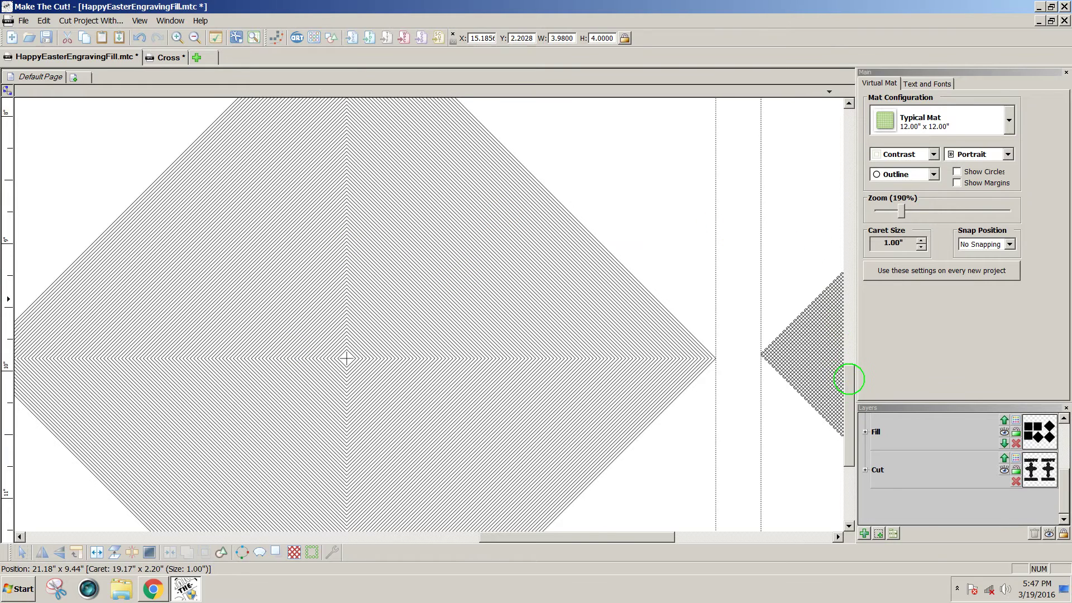
mouse_move(848, 379)
left_mouse_down()
mouse_move(858, 354)
mouse_move(837, 402)
left_mouse_up()
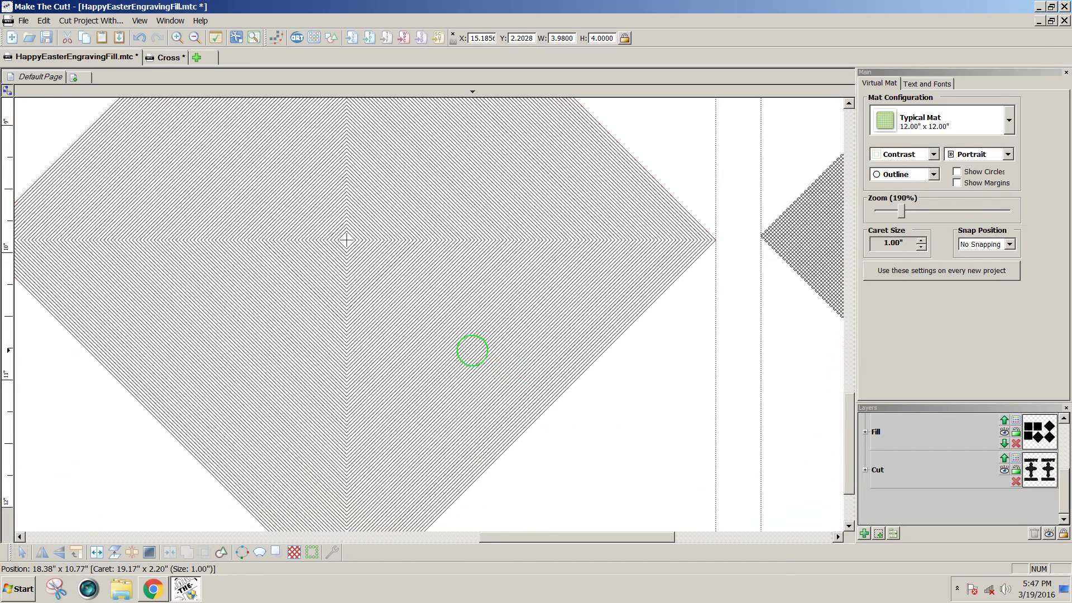
left_click(346, 240)
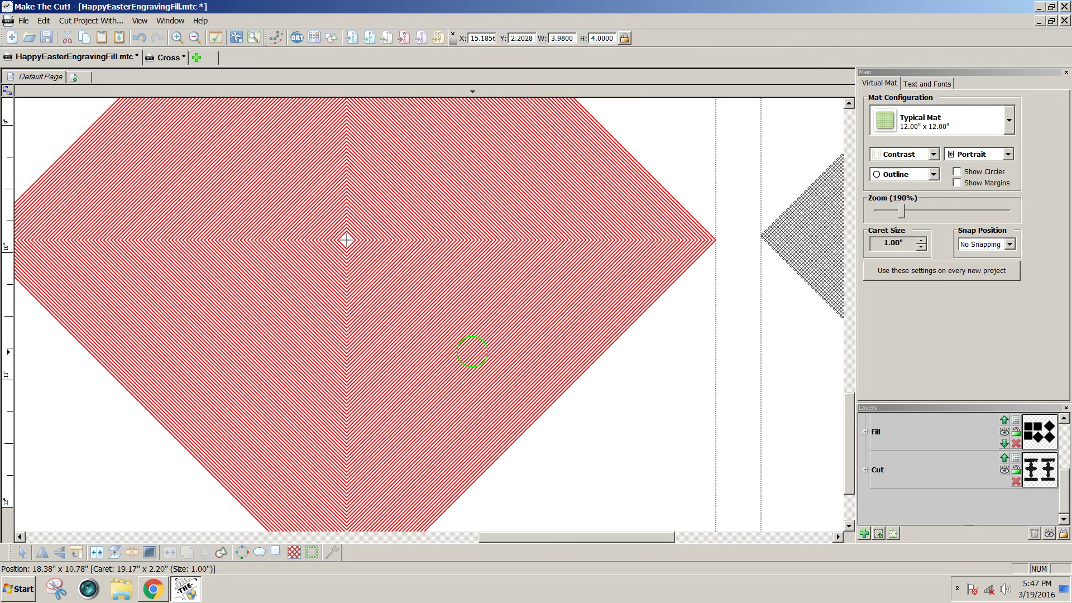
left_click(542, 484)
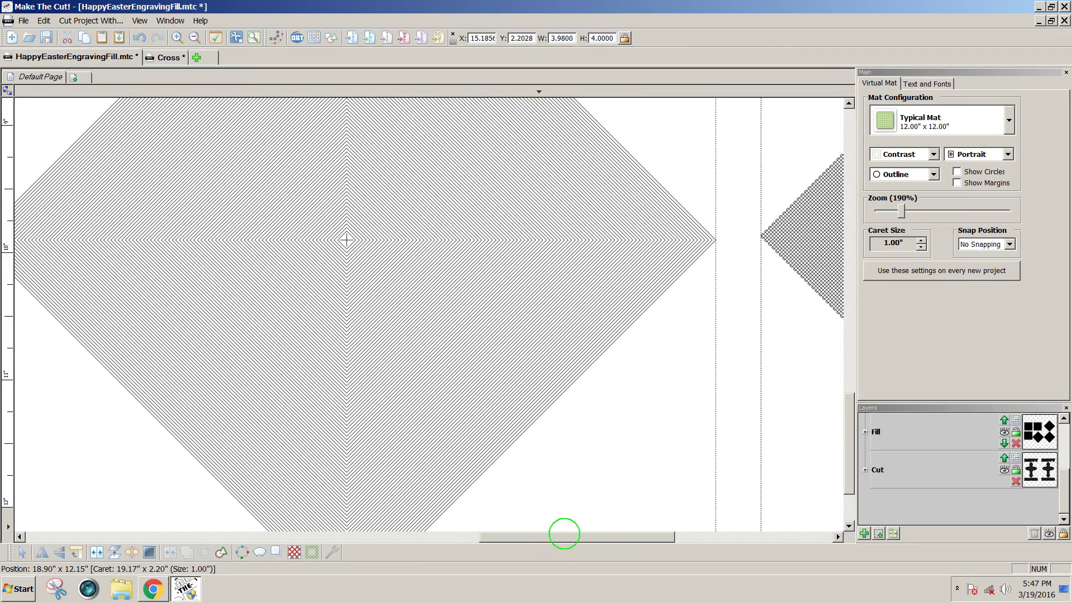
Compare the concentric fill square with the concentric diamond, and bring the two Happy Easter designs back into view
left_click_drag(564, 534, 411, 534)
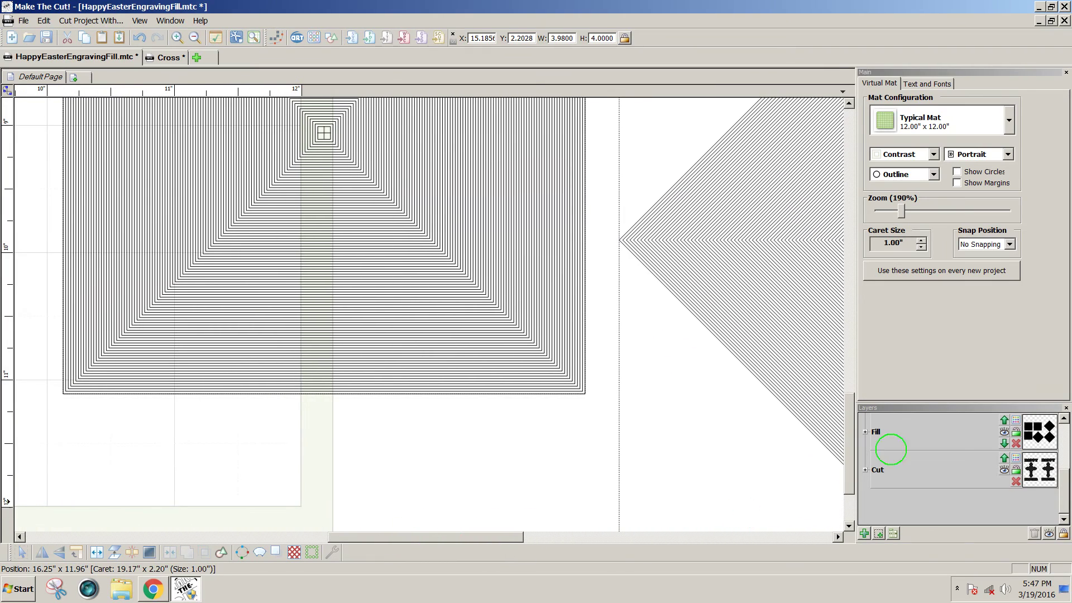
left_click_drag(856, 447, 861, 398)
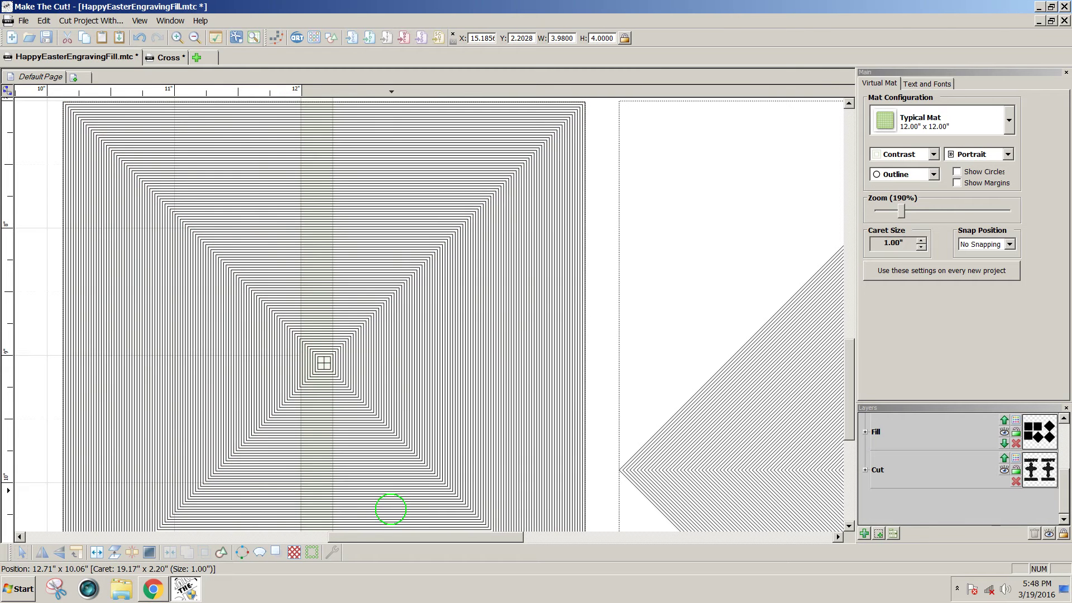
left_click_drag(394, 539, 495, 541)
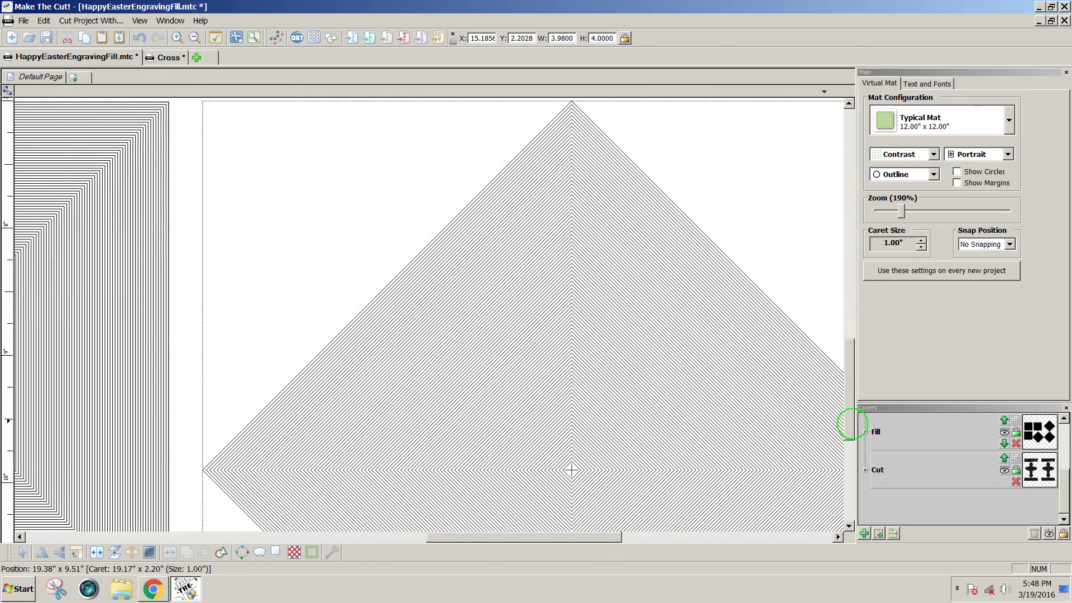
left_click_drag(849, 421, 844, 461)
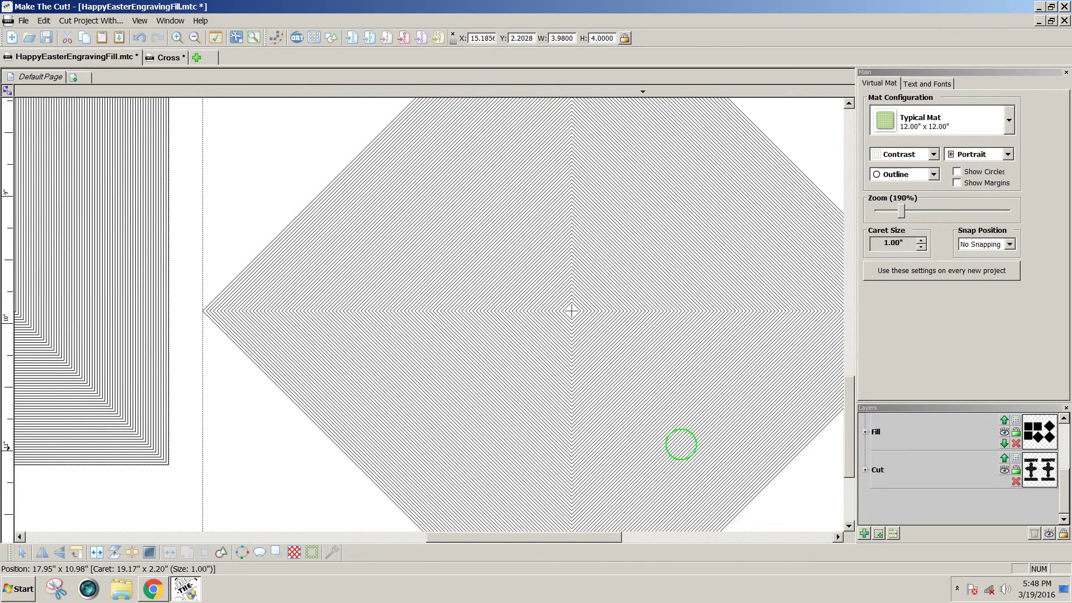
left_click_drag(852, 440, 842, 495)
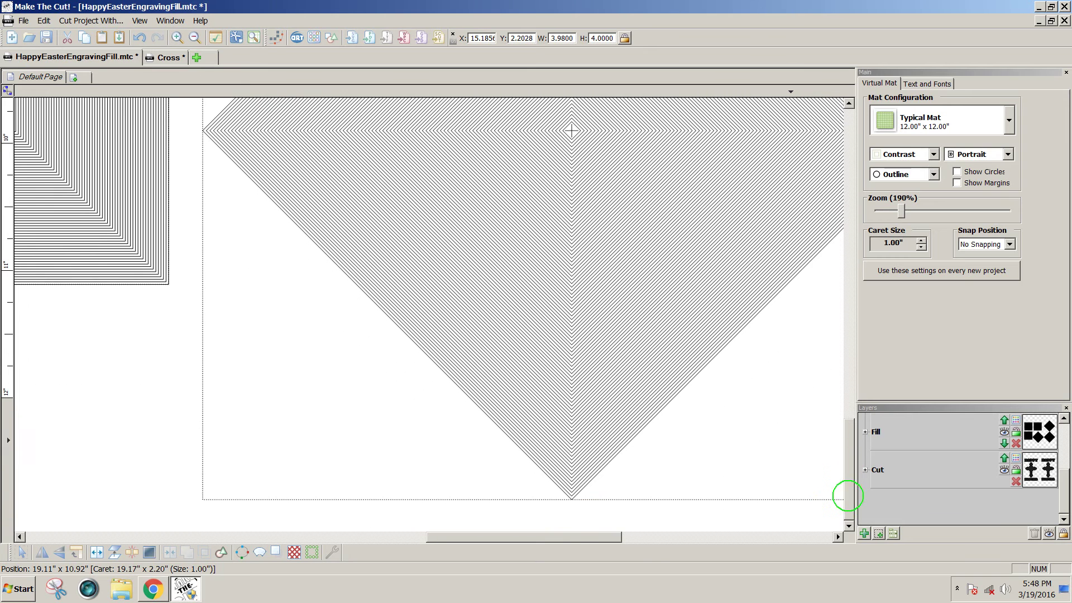
left_click_drag(615, 539, 491, 538)
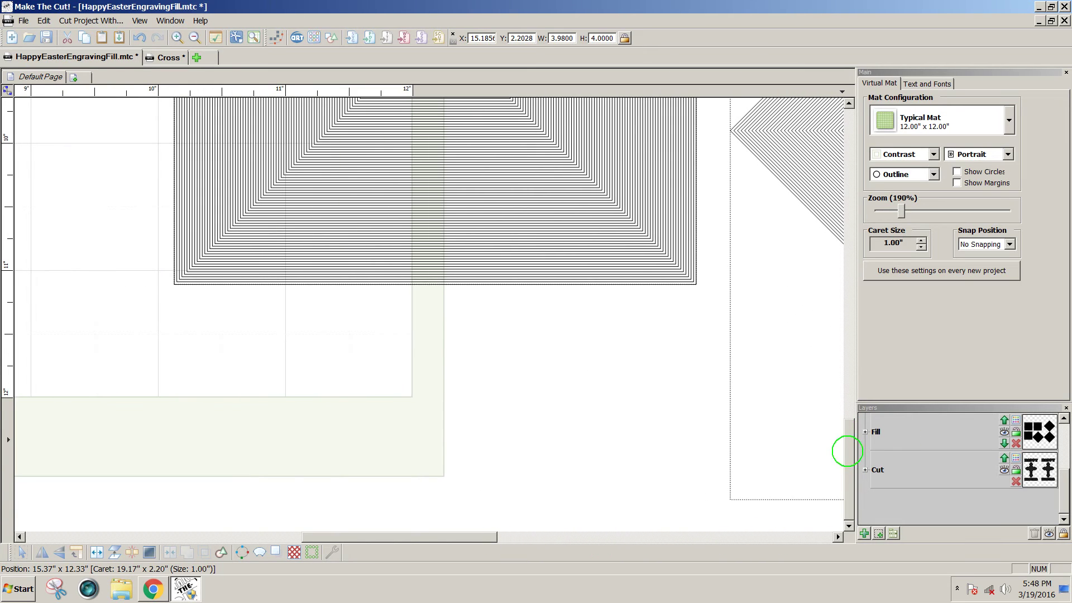
left_click_drag(847, 451, 855, 228)
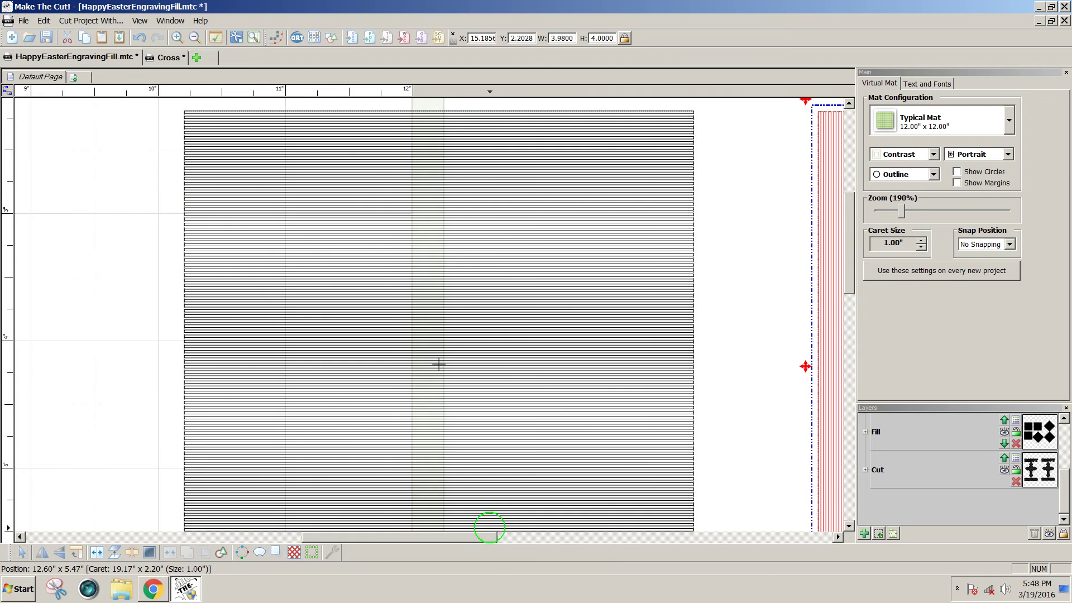
left_click_drag(486, 537, 268, 536)
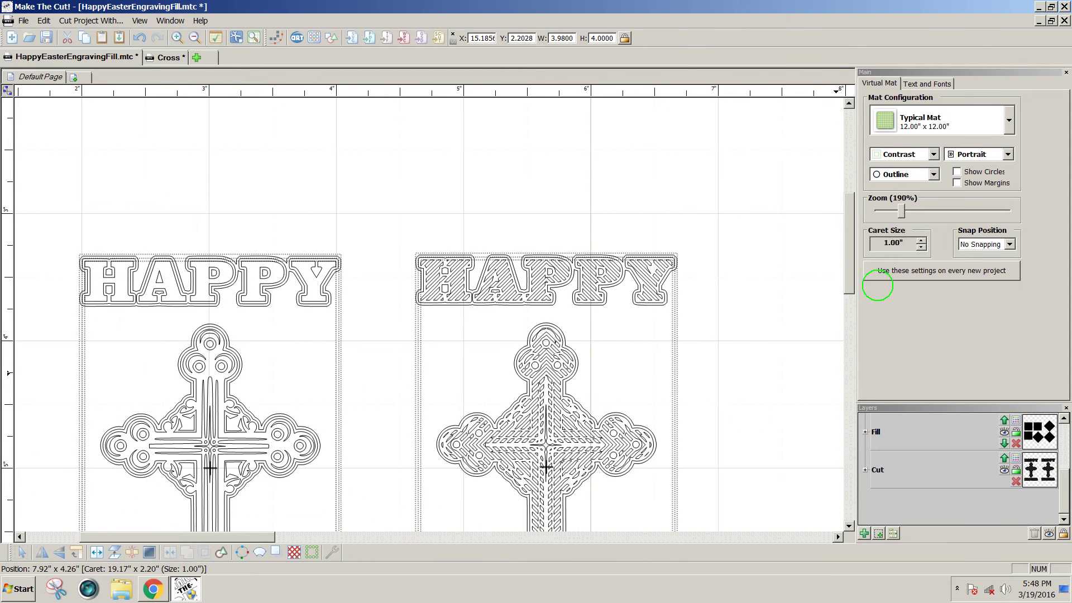
left_click_drag(851, 250, 845, 286)
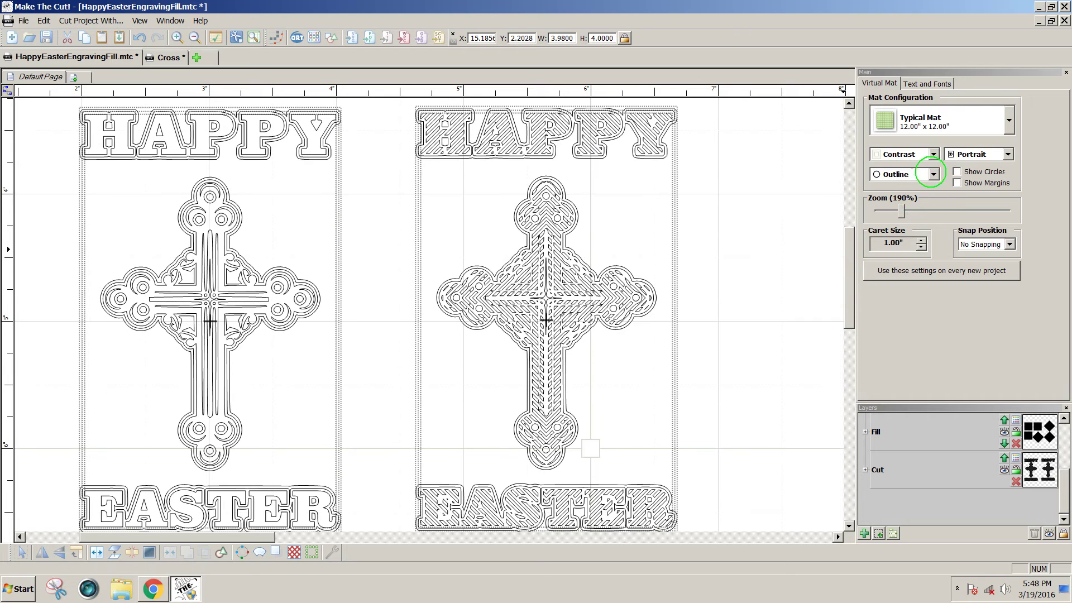
Display the designs in Fill/Outline view and clear the selection
left_click(932, 174)
left_click(902, 194)
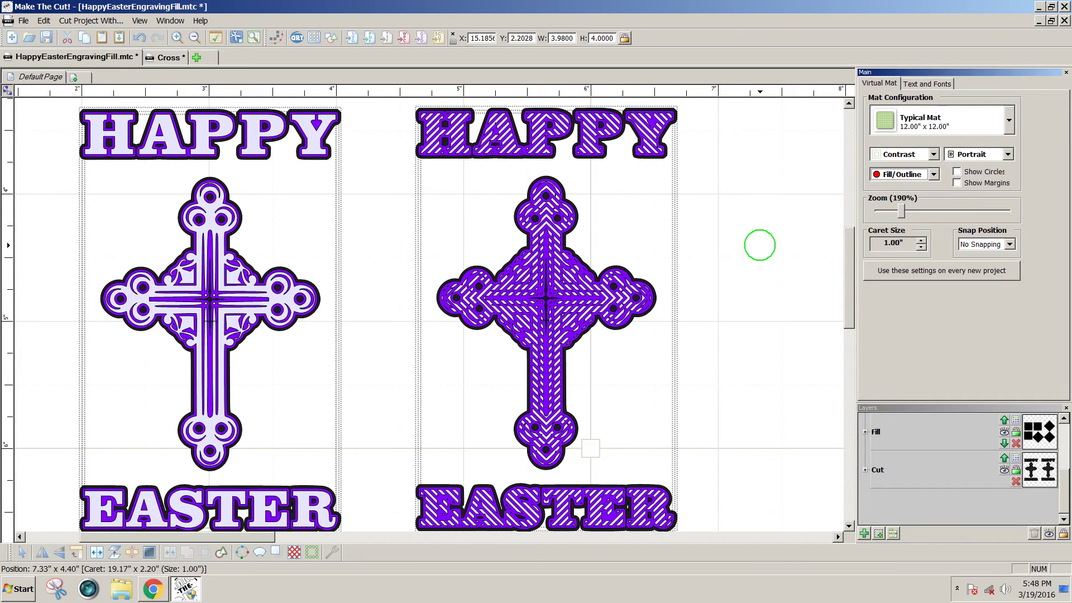
left_click(760, 245)
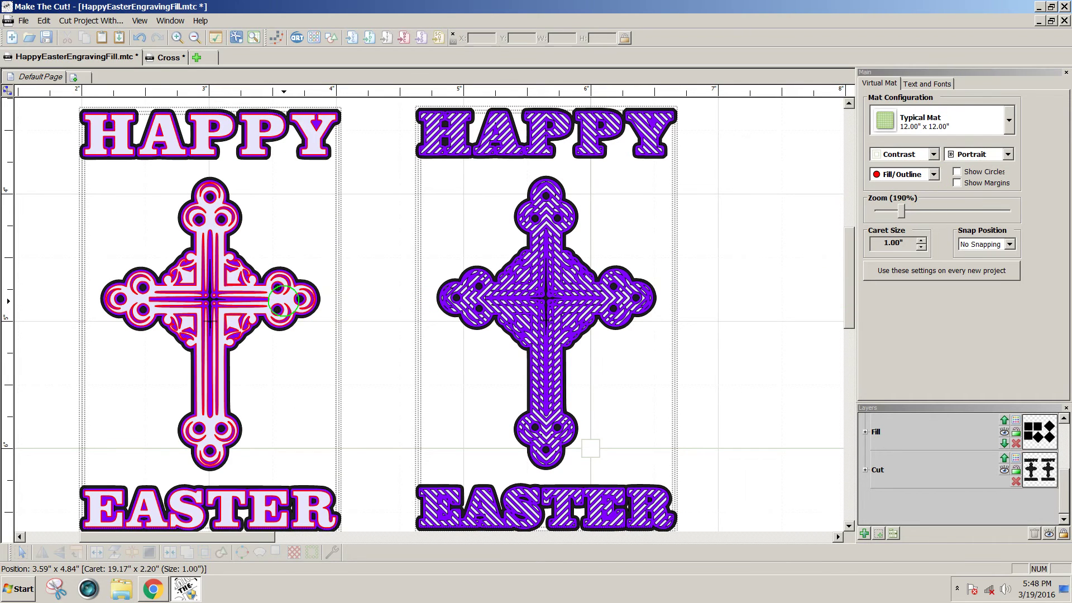
Move the detailed Happy Easter artwork off the solid purple design into the empty area beyond the hatch-filled design
left_click_drag(282, 300, 882, 297)
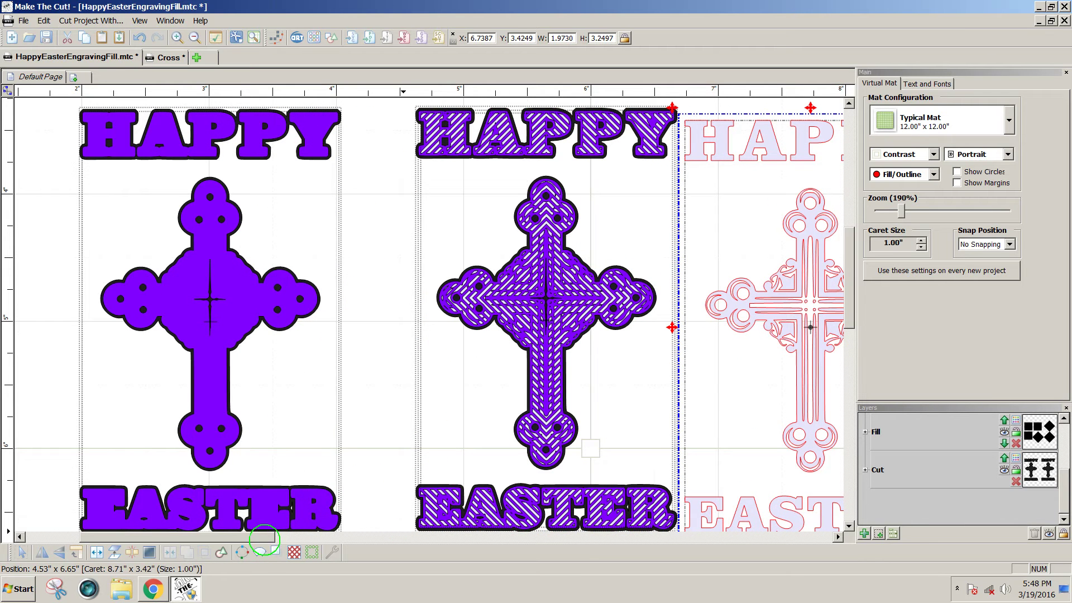
left_click_drag(265, 537, 336, 539)
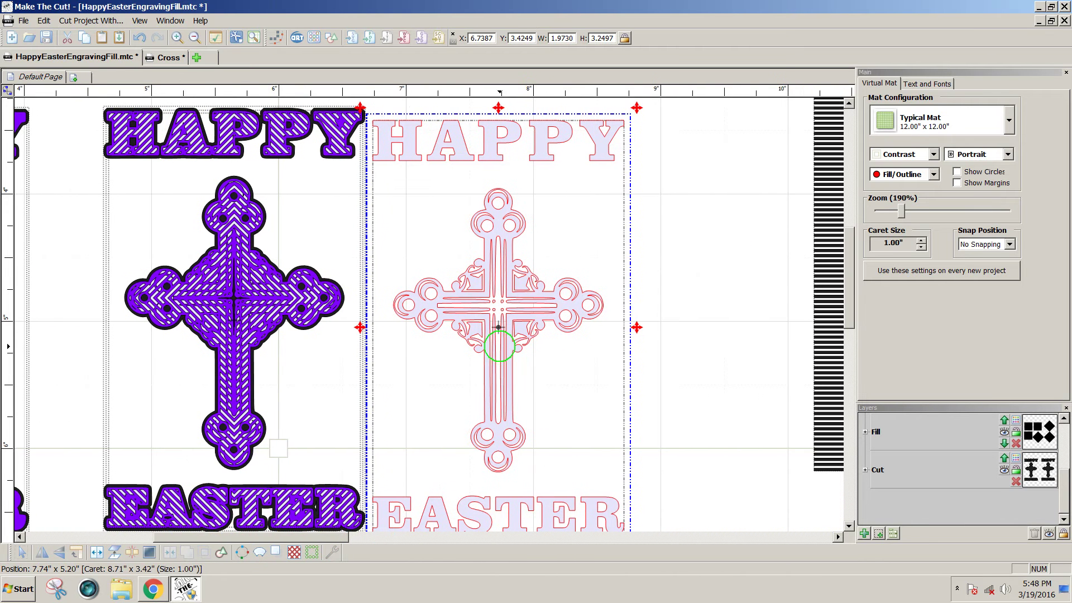
left_click_drag(505, 352, 552, 344)
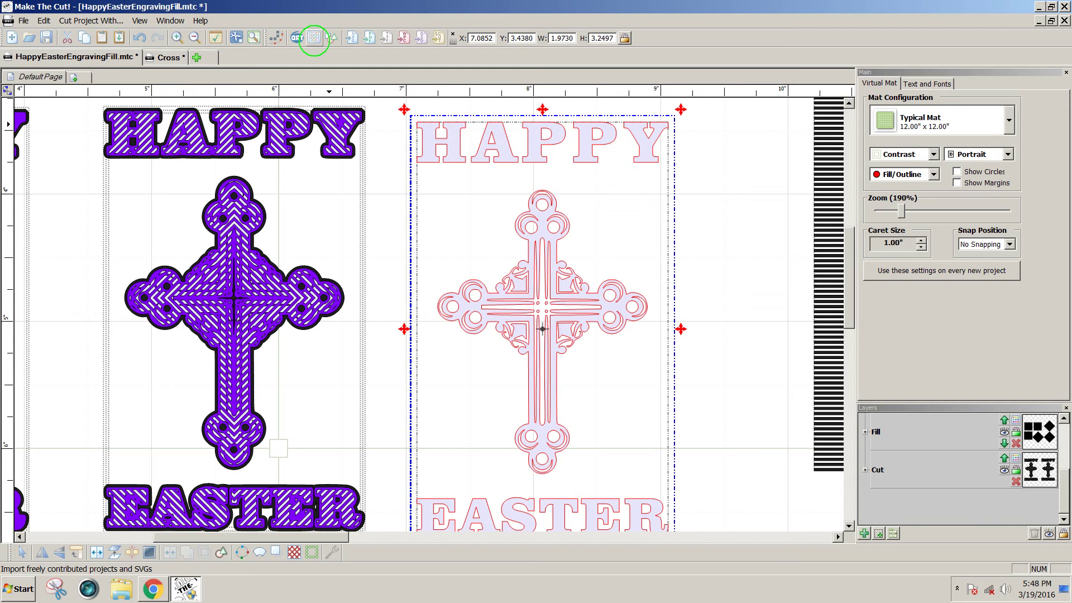
Open the project gallery, look through the listed cross files, and return to the search form
left_click(314, 38)
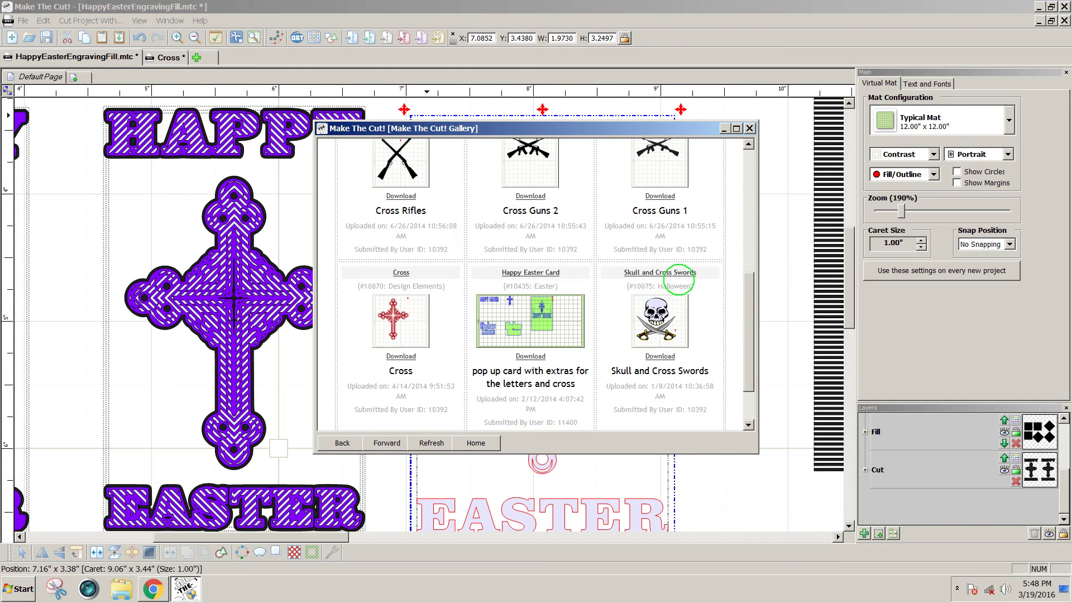
left_click_drag(749, 329, 748, 367)
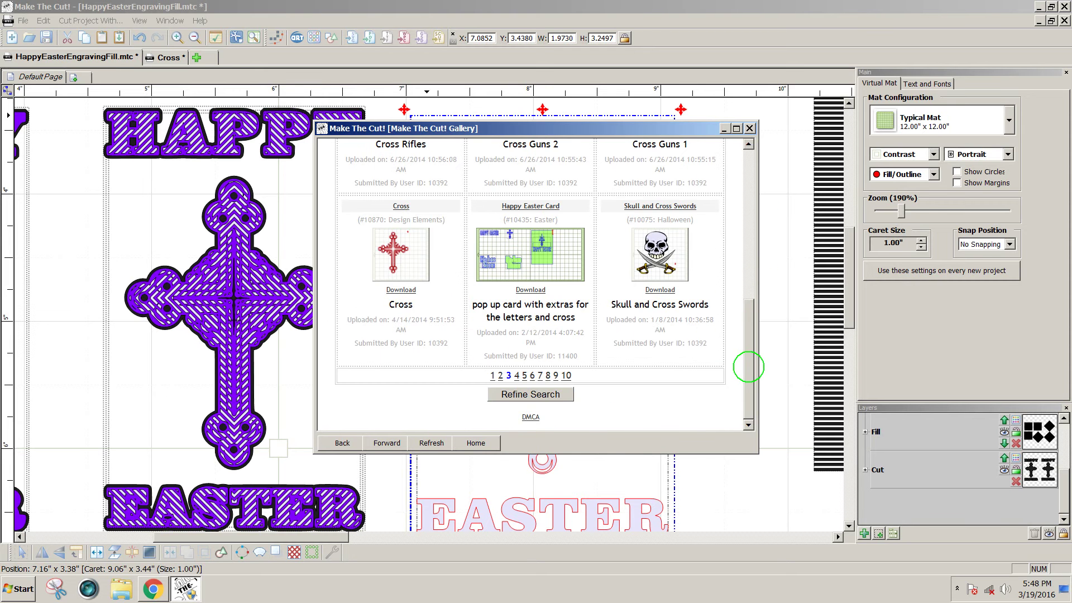
left_click_drag(748, 308, 748, 149)
left_click(536, 213)
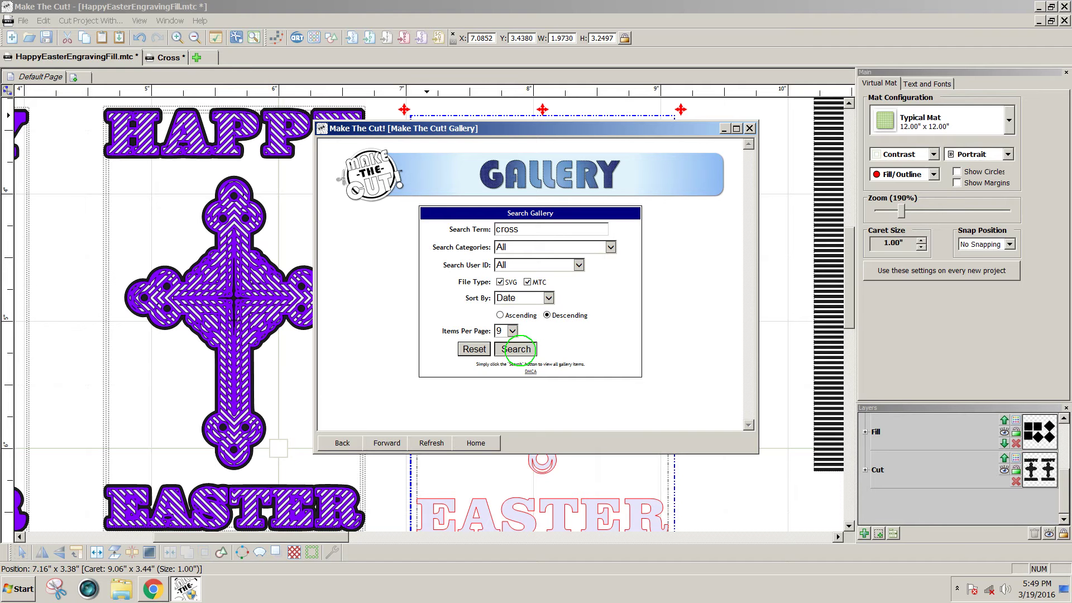
Search the gallery for "cross", look through page 3 down to the Cross and Happy Easter Card files, and close the gallery
left_click(516, 349)
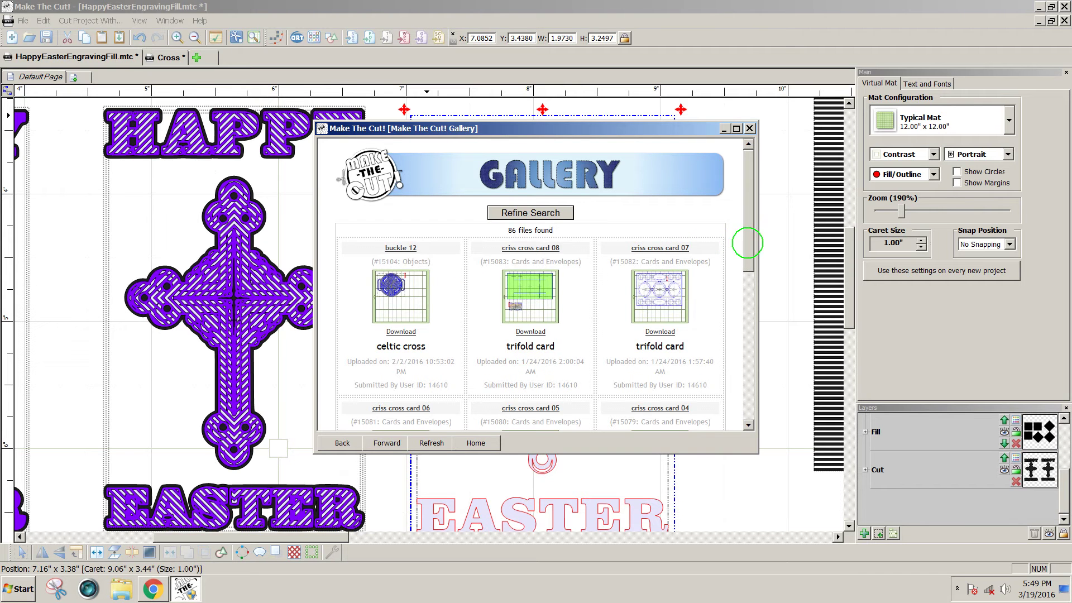
left_click_drag(747, 243, 733, 391)
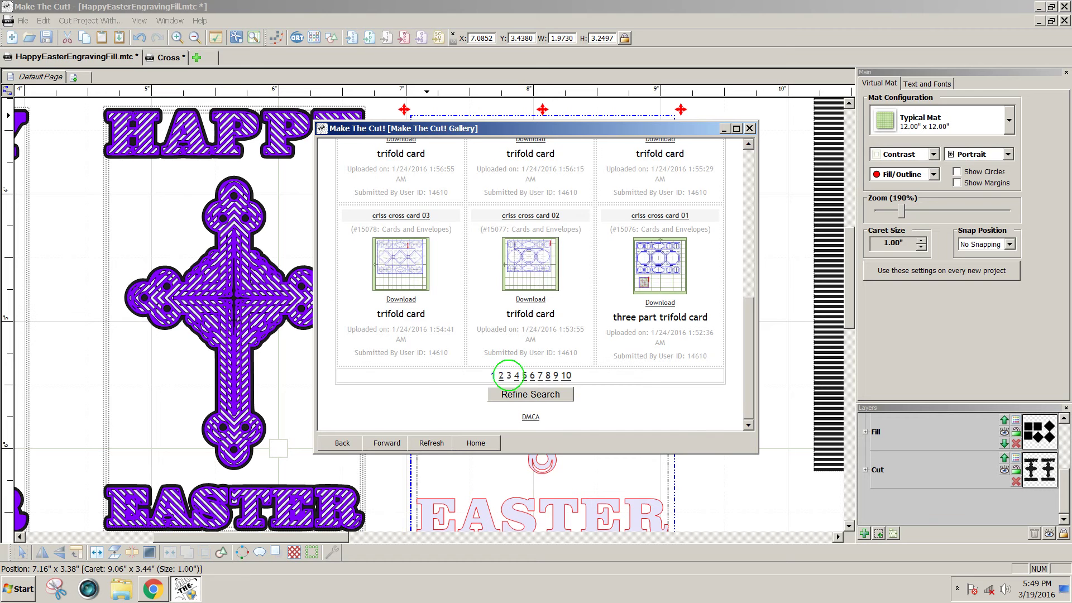
left_click(509, 375)
scroll(744, 303, "down", 5)
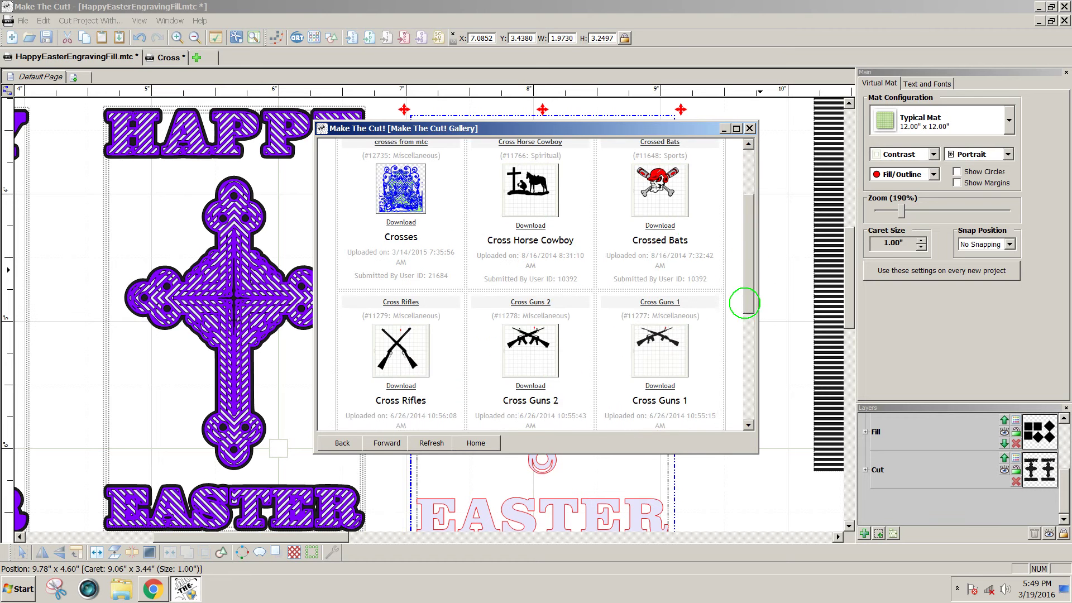
scroll(745, 303, "down", 3)
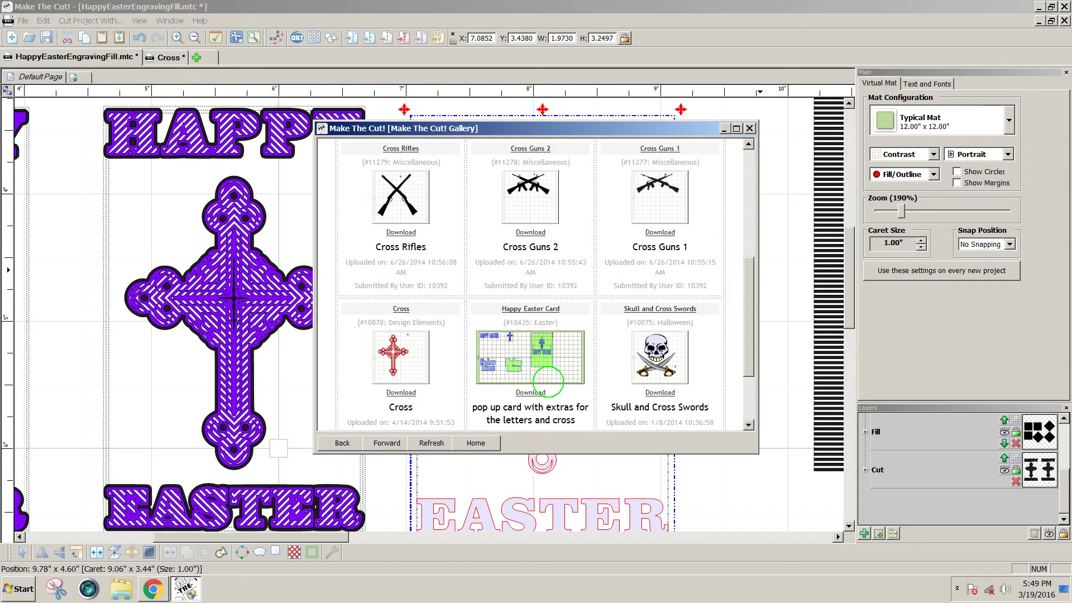
scroll(741, 364, "up", 8)
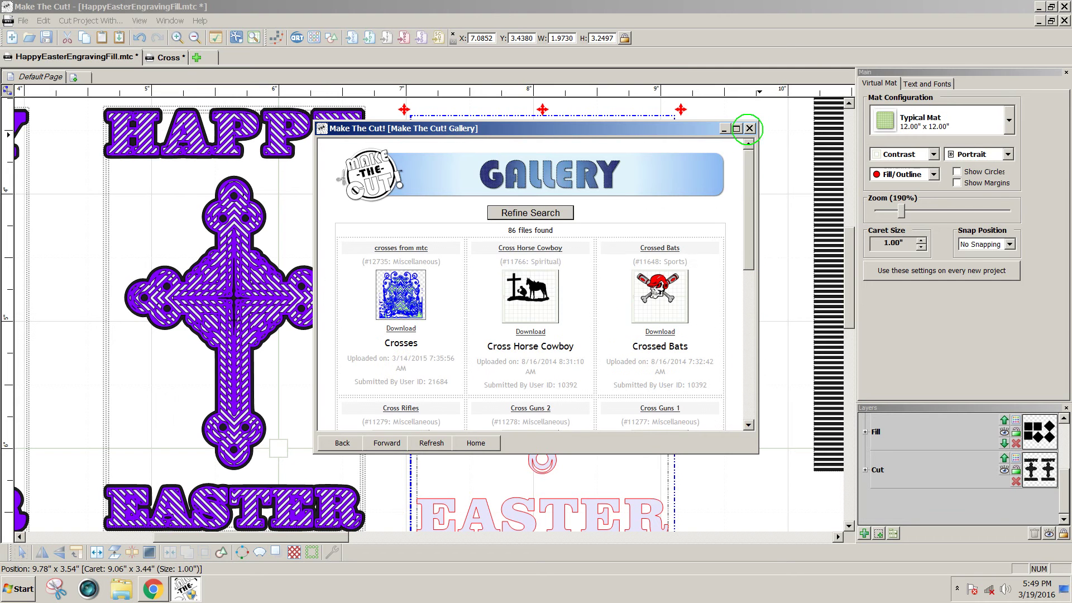
left_click(749, 128)
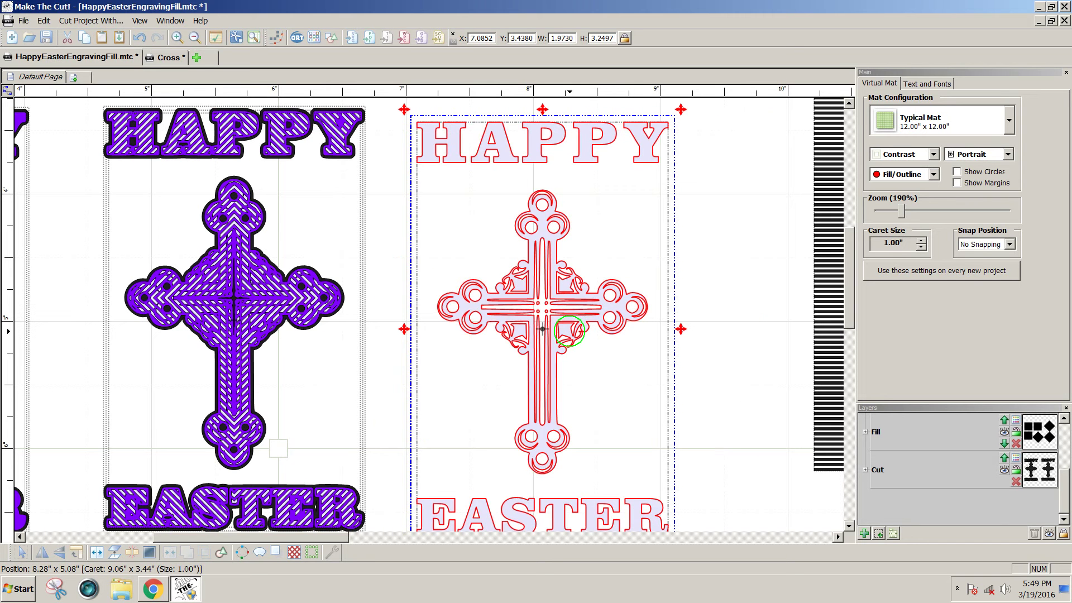
Move the detailed artwork back onto the solid purple design and nudge the purple backing down slightly
left_click_drag(569, 331, 569, 321)
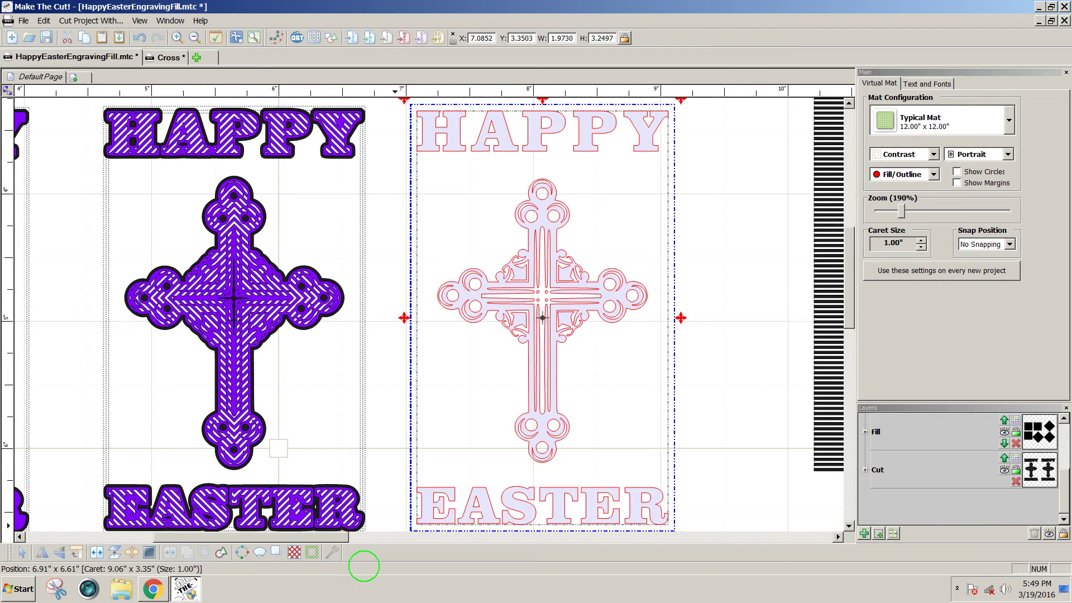
left_click_drag(344, 537, 280, 536)
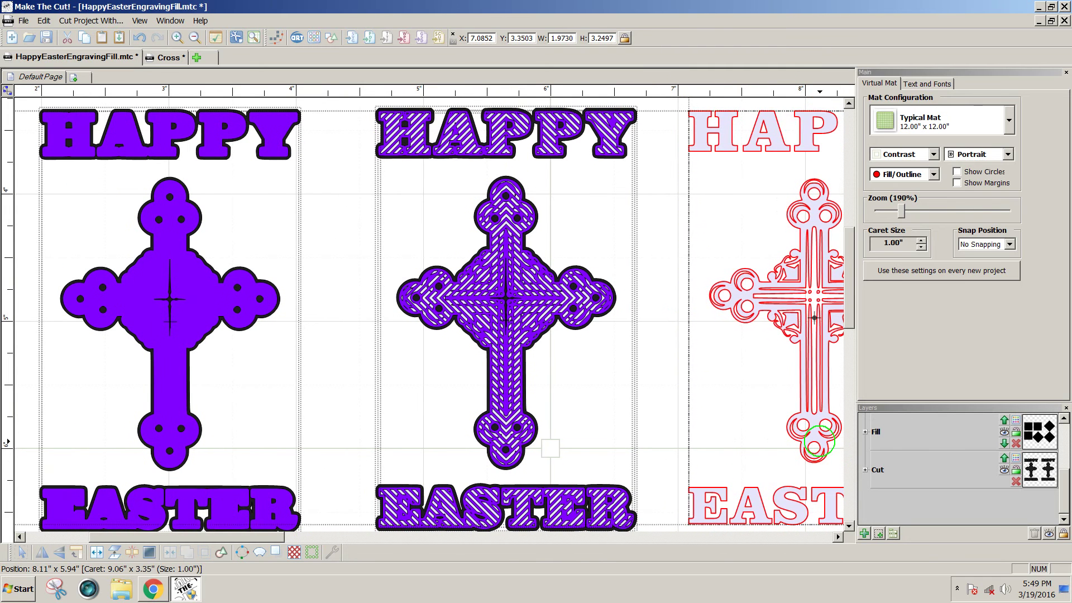
left_click_drag(814, 443, 174, 445)
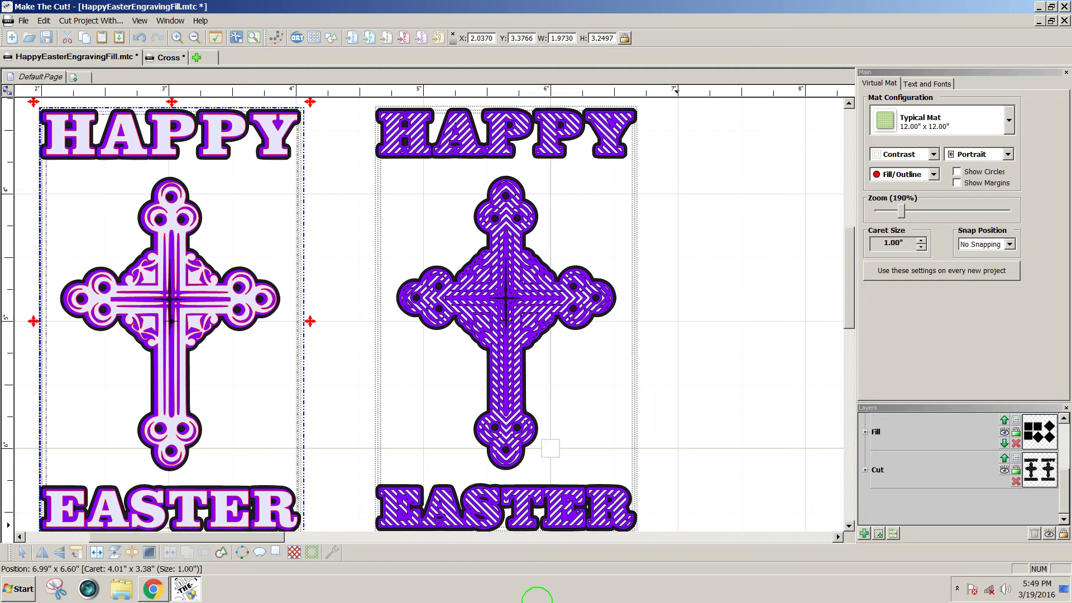
left_click_drag(188, 537, 172, 538)
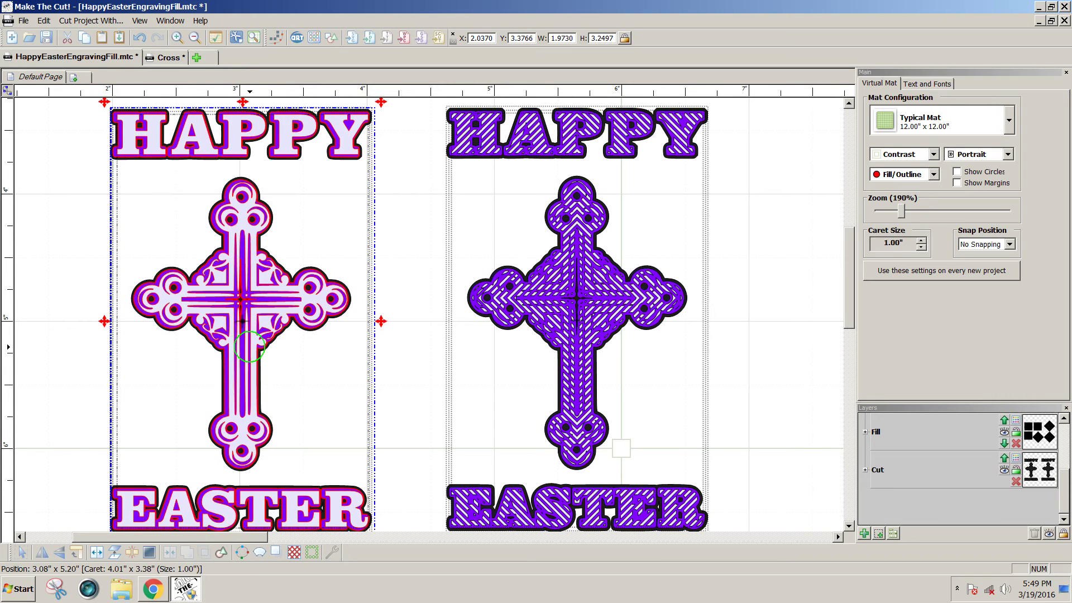
mouse_move(249, 346)
left_mouse_down()
mouse_move(519, 351)
mouse_move(249, 350)
left_mouse_up()
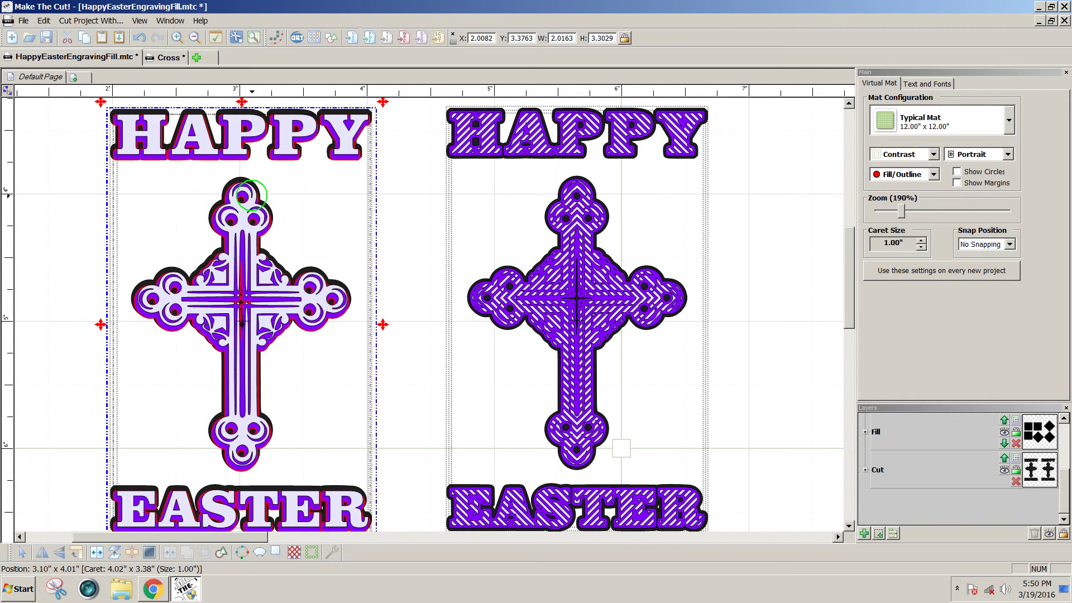
Move the detailed artwork out beyond the hatch-filled design again and raise it level with that design
left_click_drag(233, 148, 825, 192)
left_click_drag(224, 535, 360, 558)
left_click_drag(244, 364, 312, 322)
left_click(484, 306)
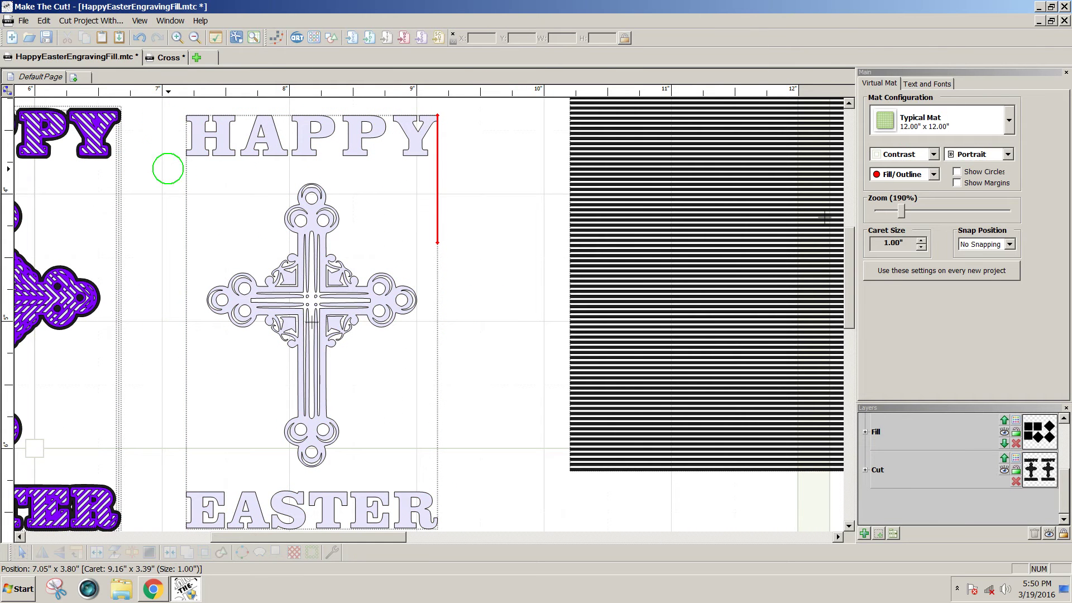
left_click_drag(167, 107, 497, 555)
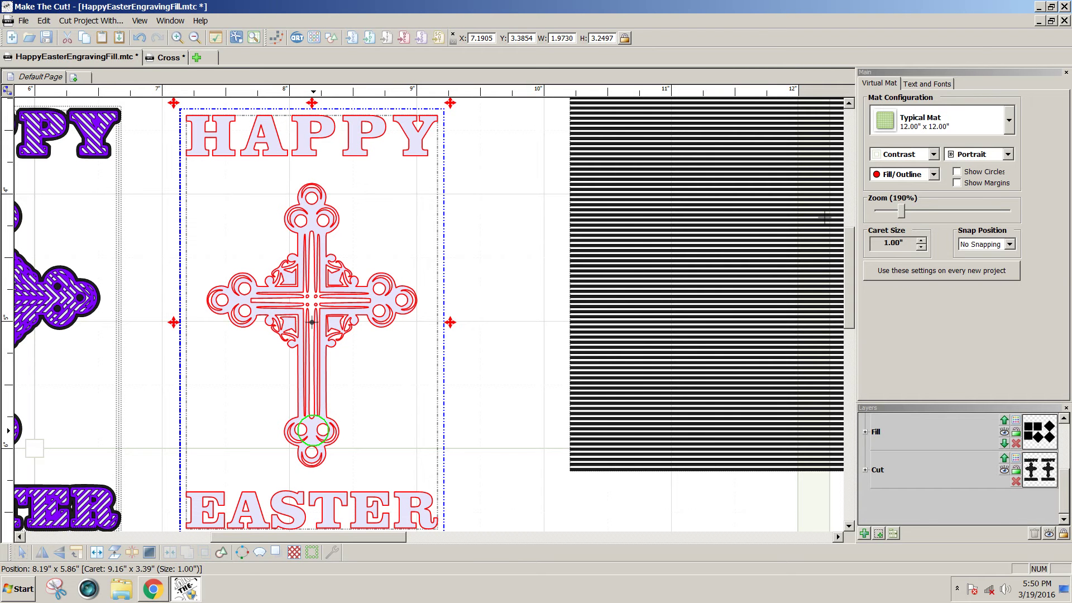
left_click_drag(313, 430, 314, 423)
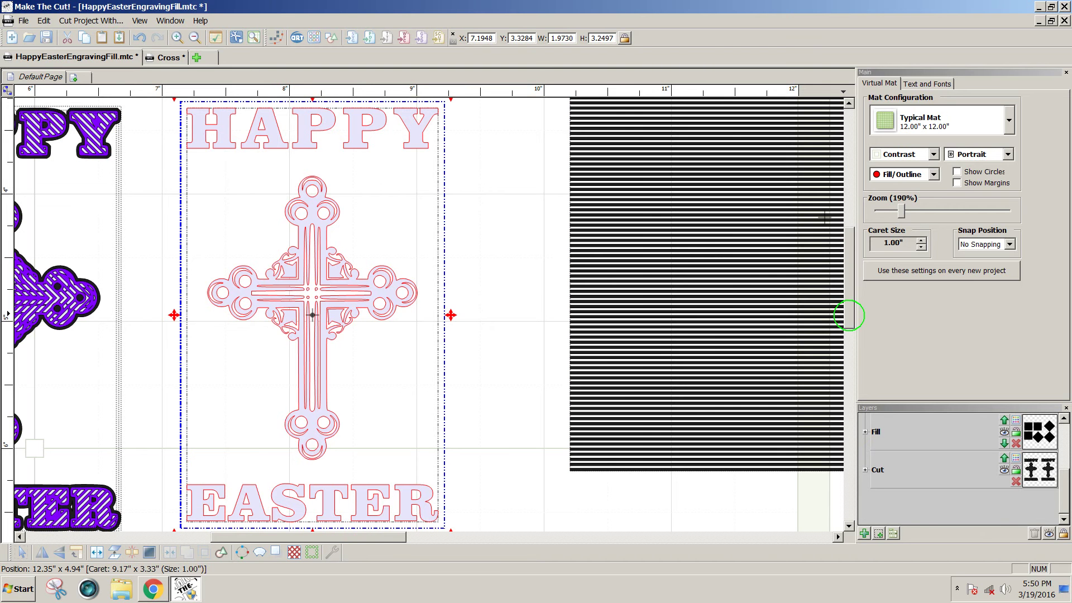
Compare the detailed Happy Easter artwork with the horizontal-line fill square, and bring all three designs back into view
scroll(845, 315, "down", 1)
scroll(849, 317, "up", 1)
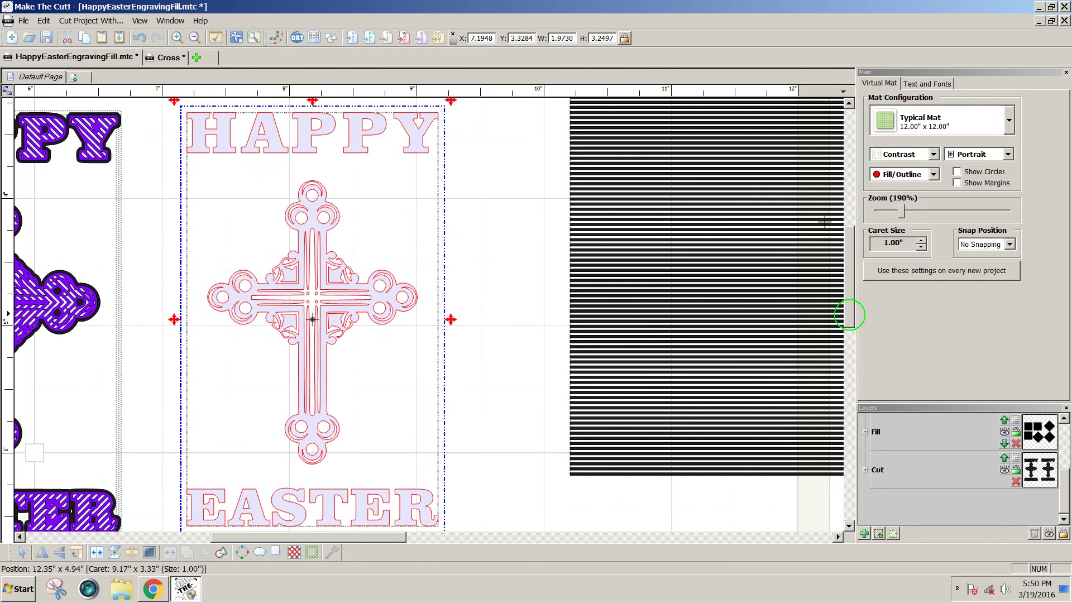
left_click(493, 393)
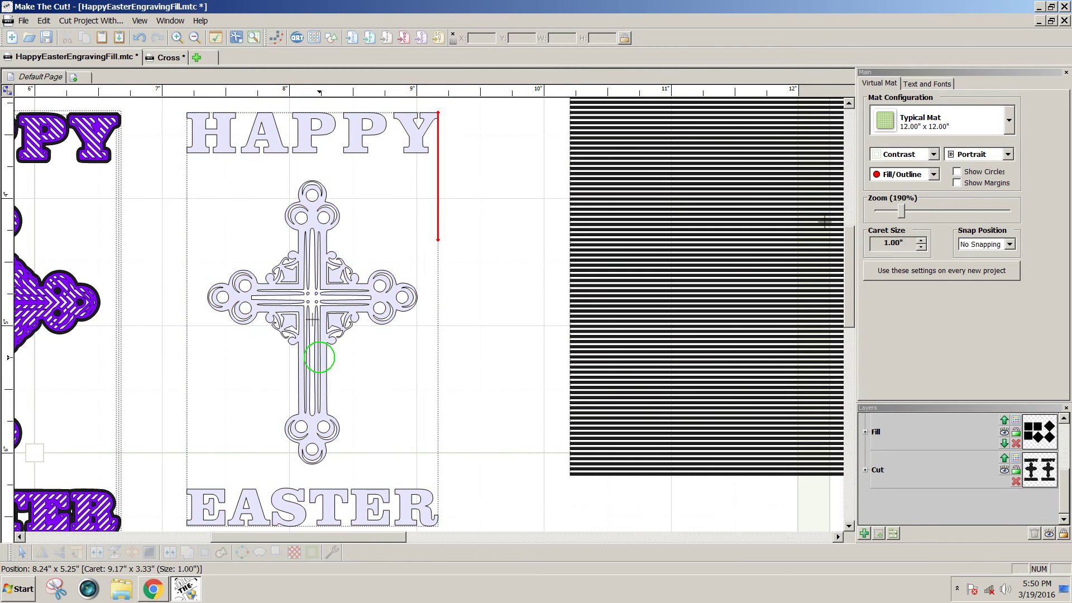
left_click(319, 358)
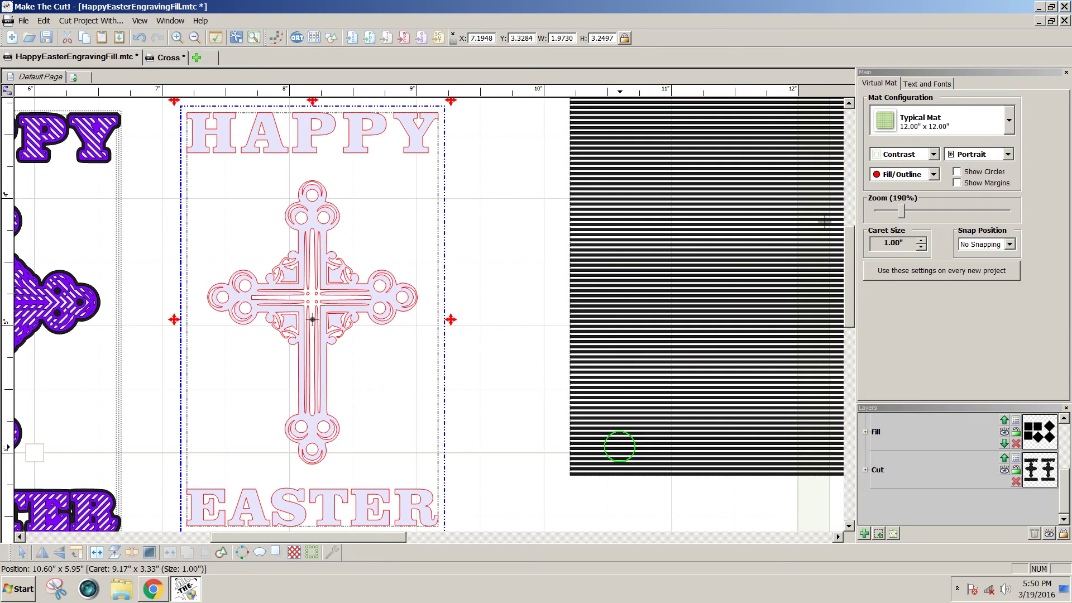
left_click_drag(851, 267, 853, 233)
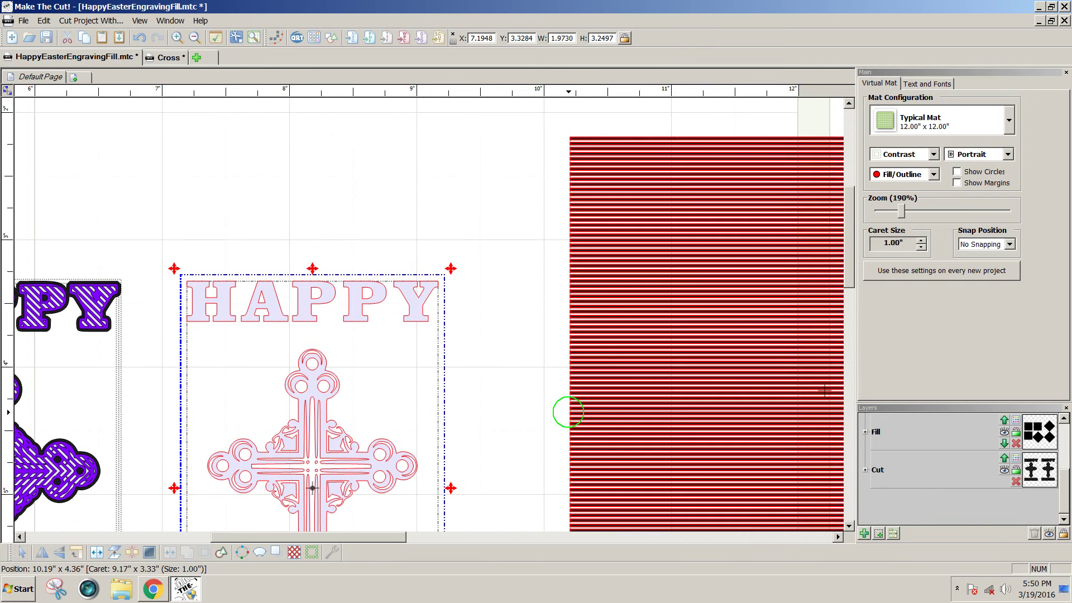
left_click_drag(352, 538, 403, 538)
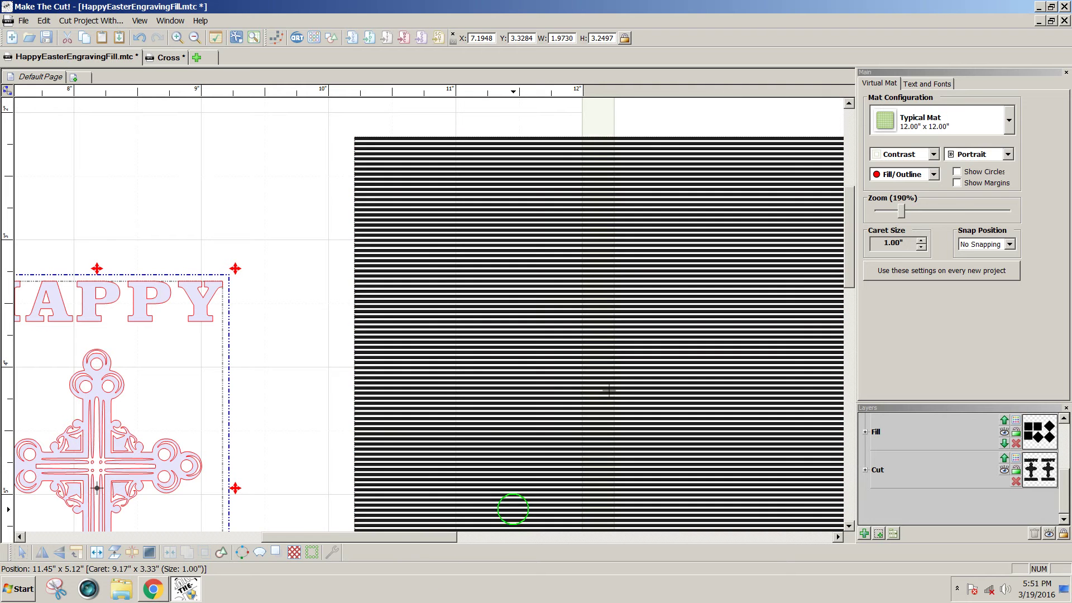
left_click_drag(425, 535, 366, 531)
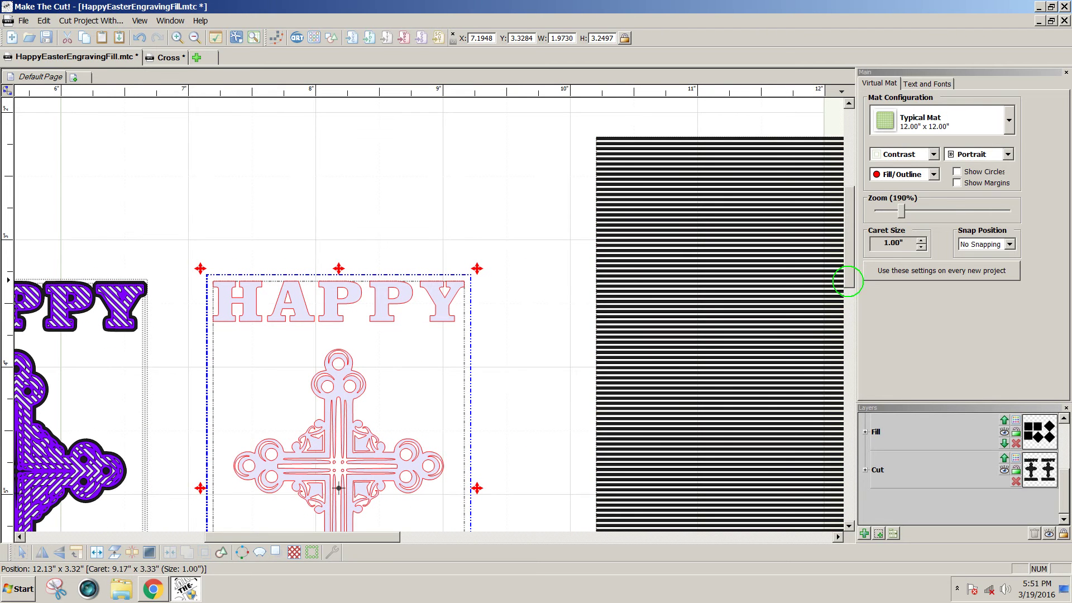
left_click_drag(848, 281, 841, 323)
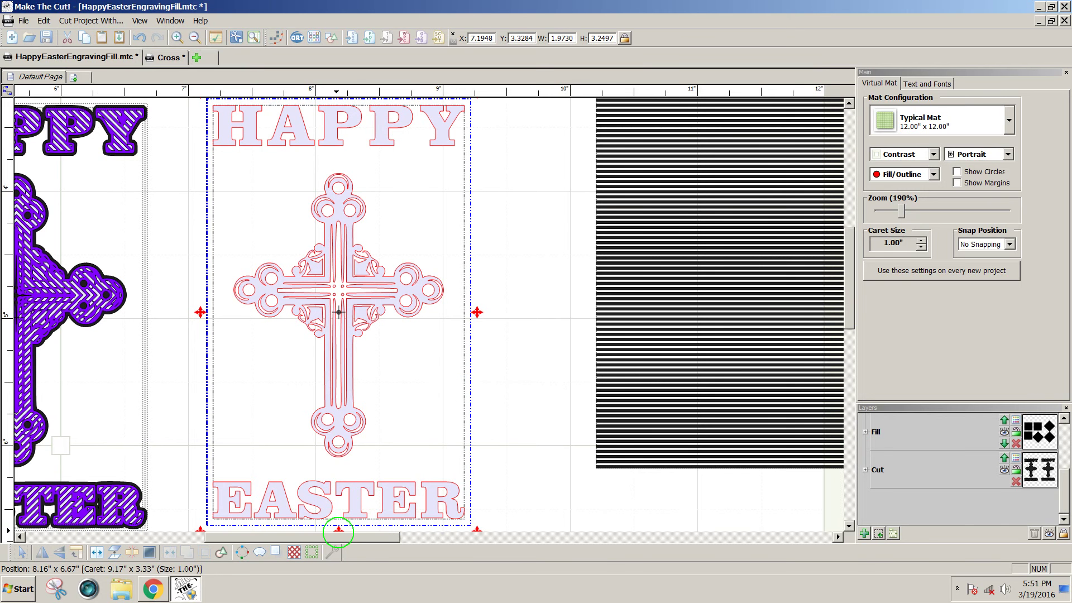
left_click_drag(338, 535, 242, 537)
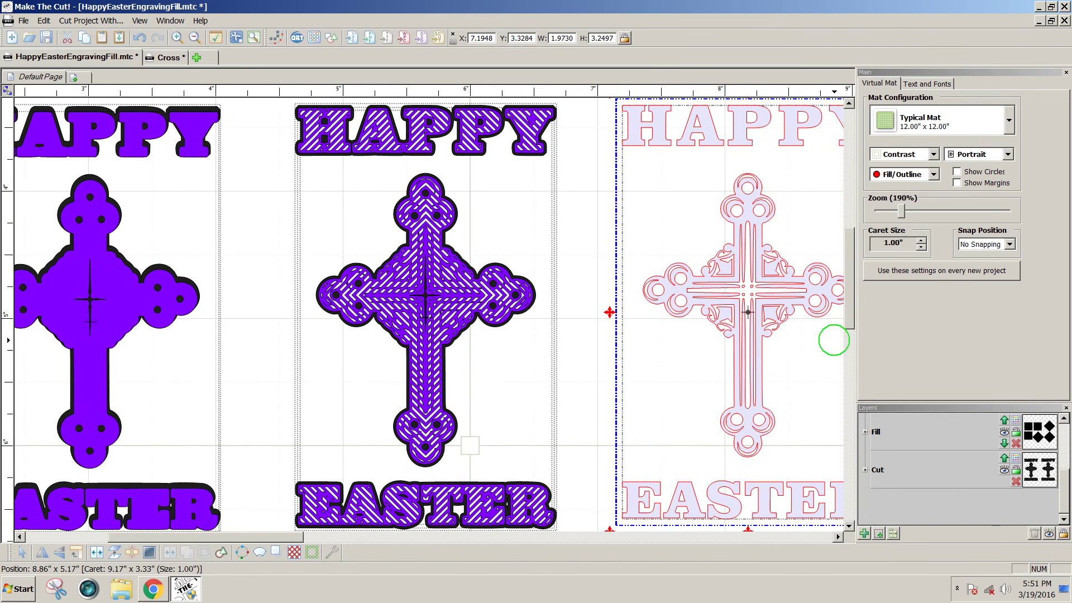
Display the designs in Outline view
scroll(852, 305, "up", 2)
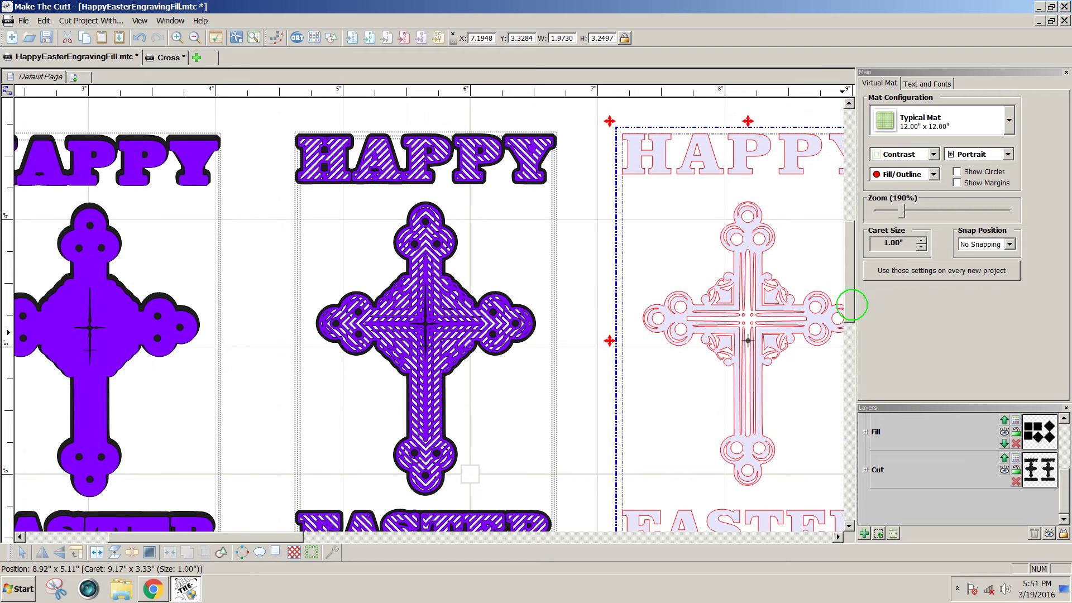
left_click(932, 175)
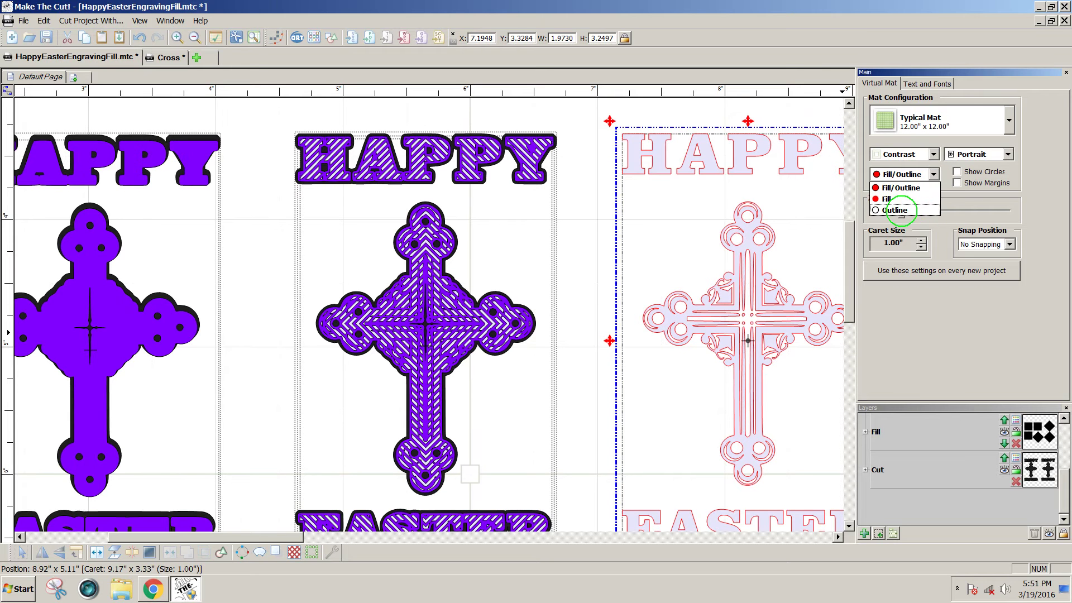
left_click(895, 210)
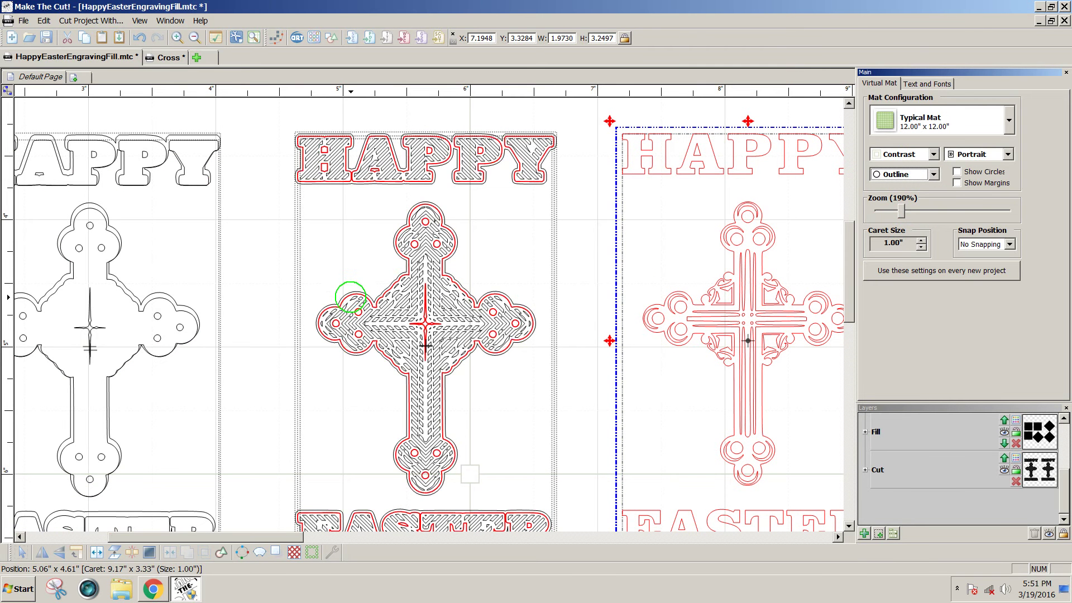
Move the outer cut contour off the hatch-filled design onto the unfilled design, and nudge that design's inner backing up slightly
left_click_drag(351, 291, 8, 302)
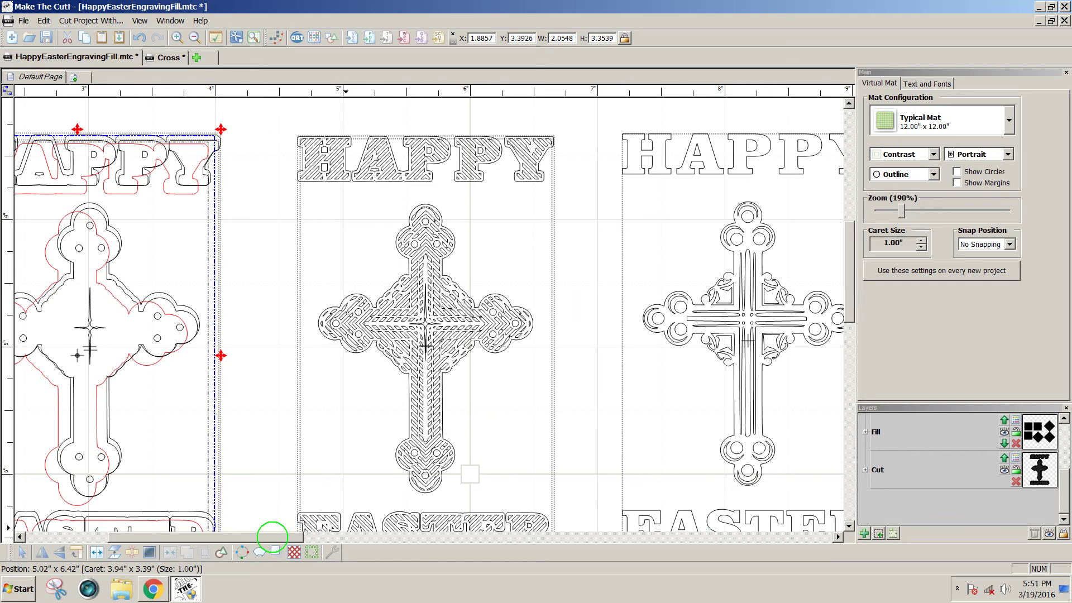
left_click_drag(259, 537, 223, 539)
mouse_move(267, 491)
left_mouse_down()
mouse_move(440, 492)
mouse_move(269, 489)
left_mouse_up()
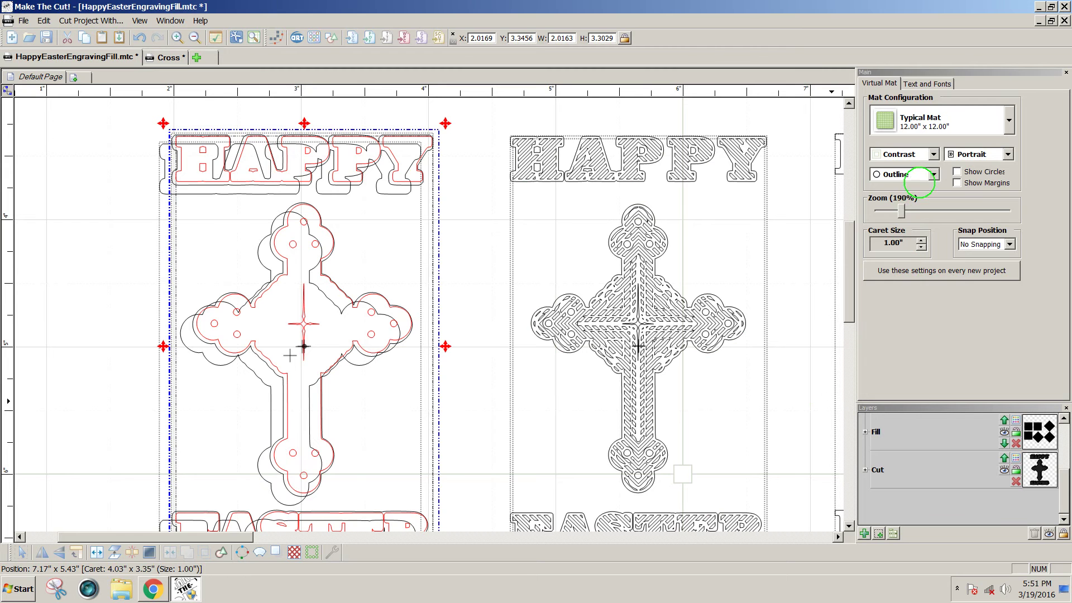
Display the designs in Fill/Outline view and nudge the unfilled design's inner backing and outer cut contour slightly
left_click(931, 174)
left_click(906, 188)
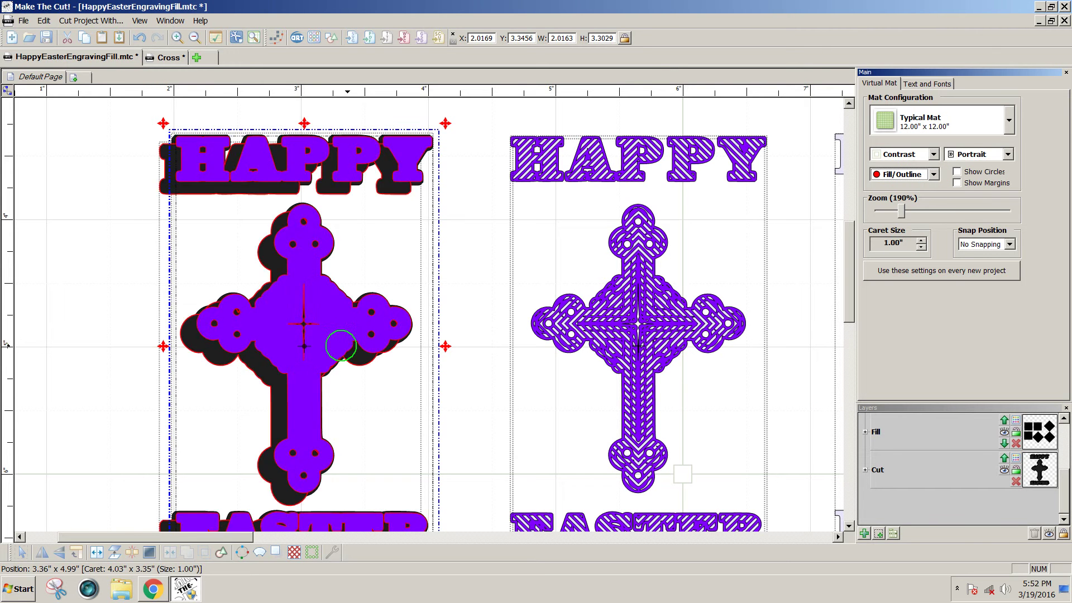
left_click_drag(333, 342, 327, 347)
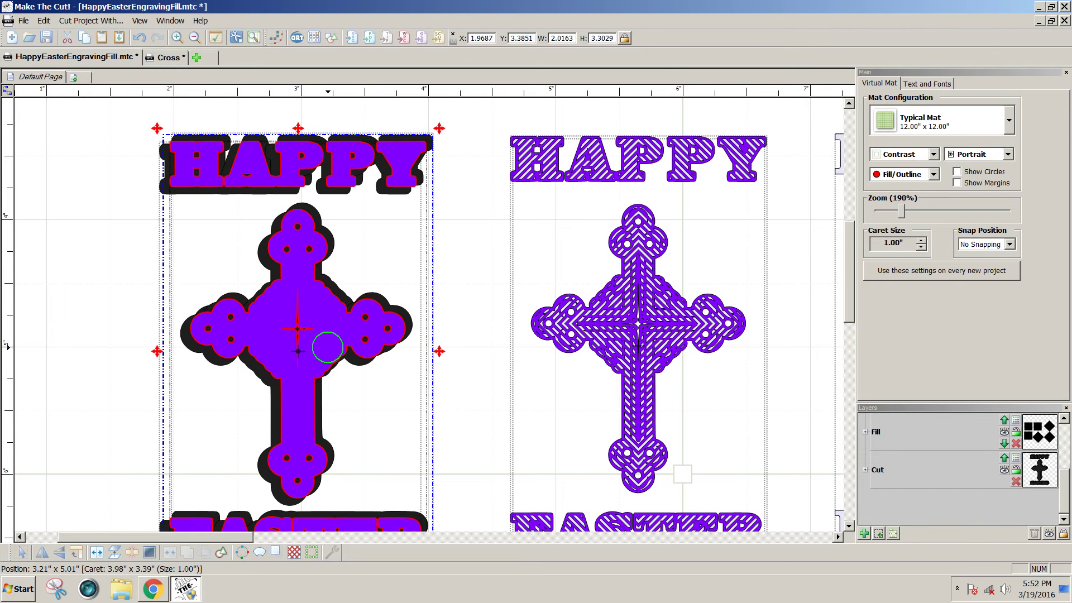
left_click_drag(419, 174, 405, 183)
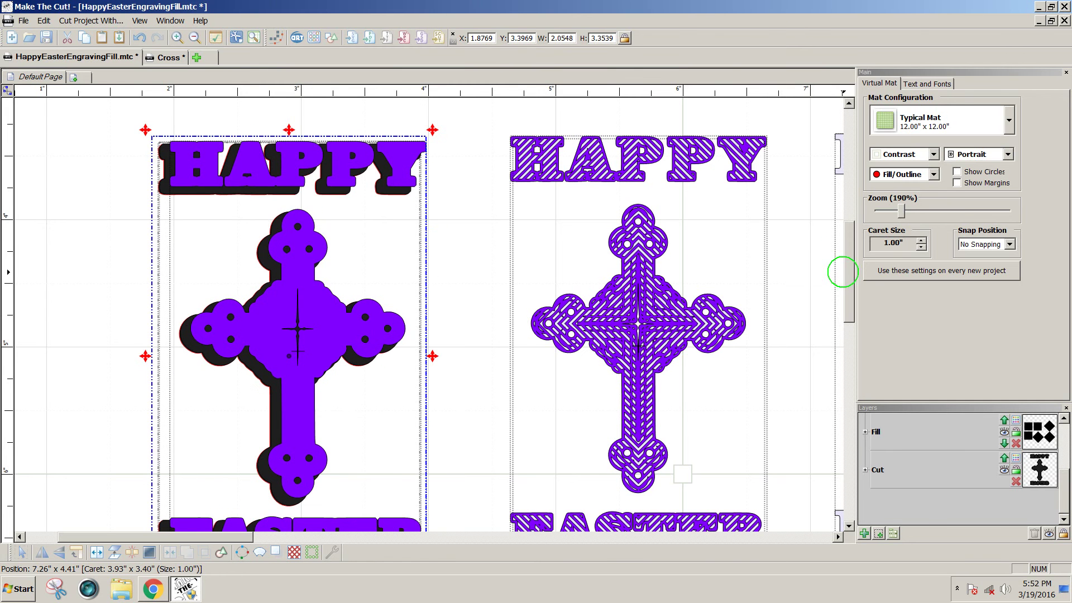
Generate a shadow layer around the detailed Happy Easter artwork with .02 in. width and rounded corners
scroll(843, 279, "down", 5)
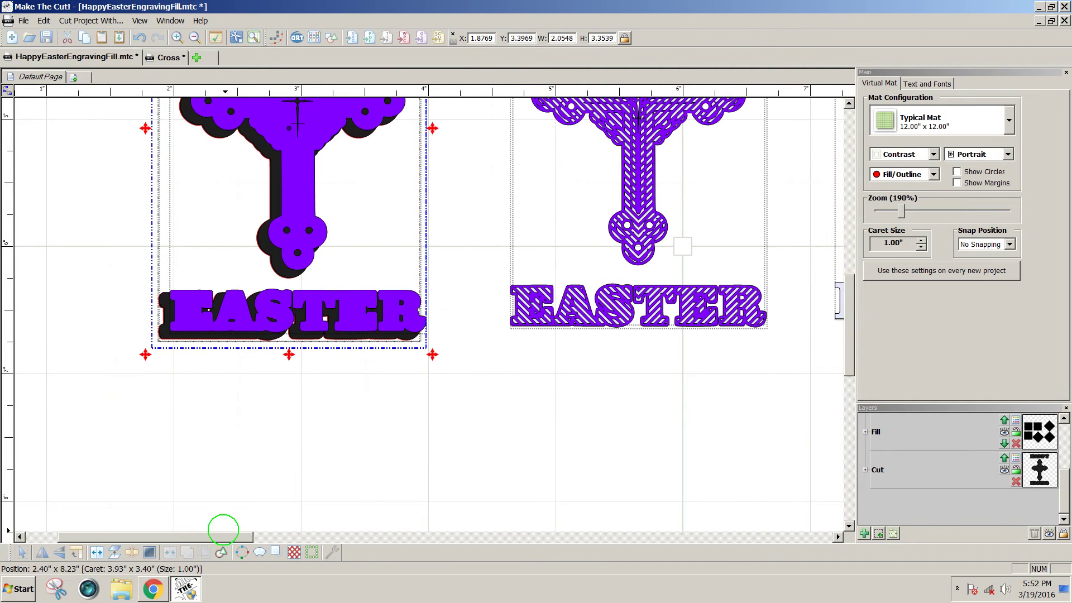
left_click_drag(222, 536, 335, 539)
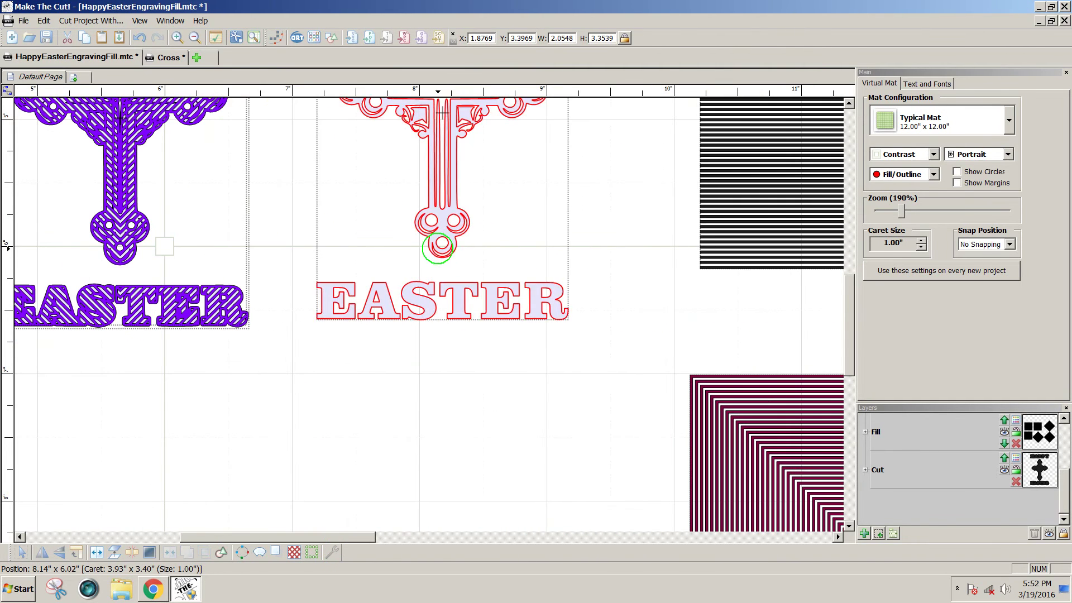
left_click(438, 240)
left_click_drag(851, 327, 847, 290)
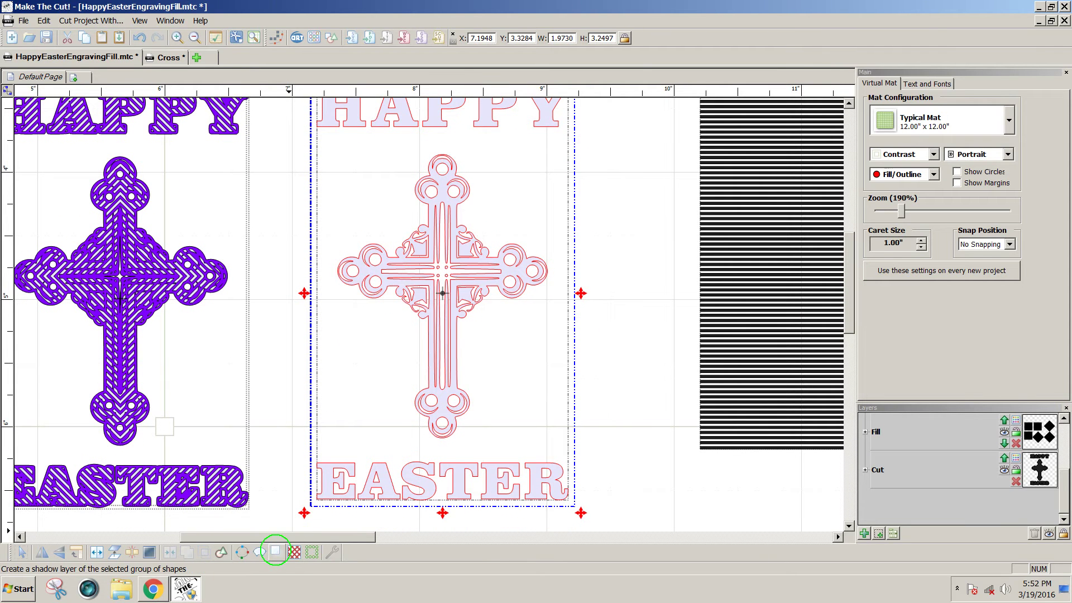
left_click(275, 552)
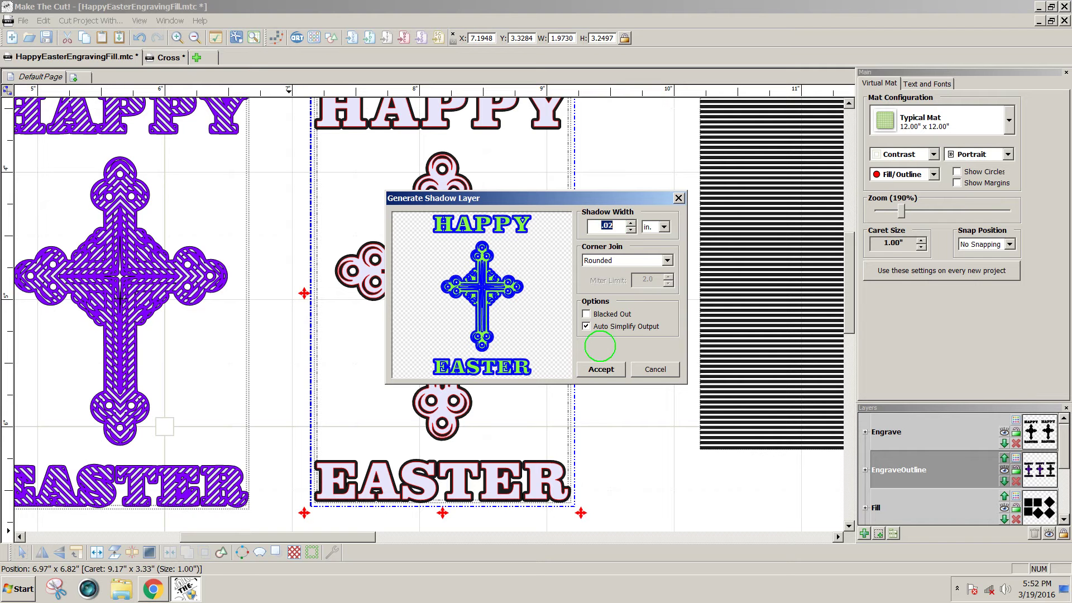
left_click(598, 369)
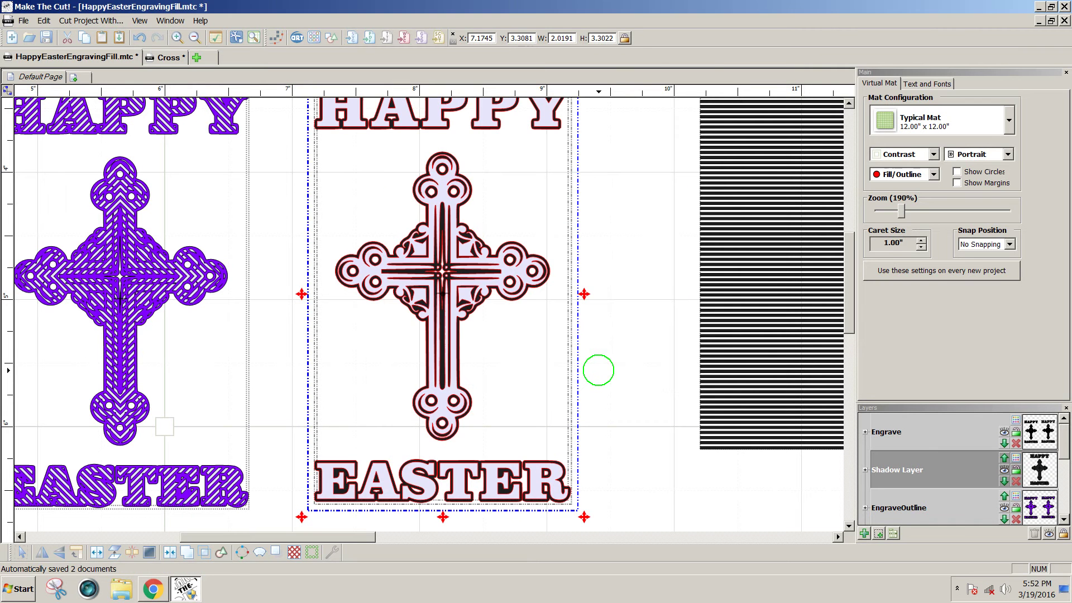
left_click(598, 370)
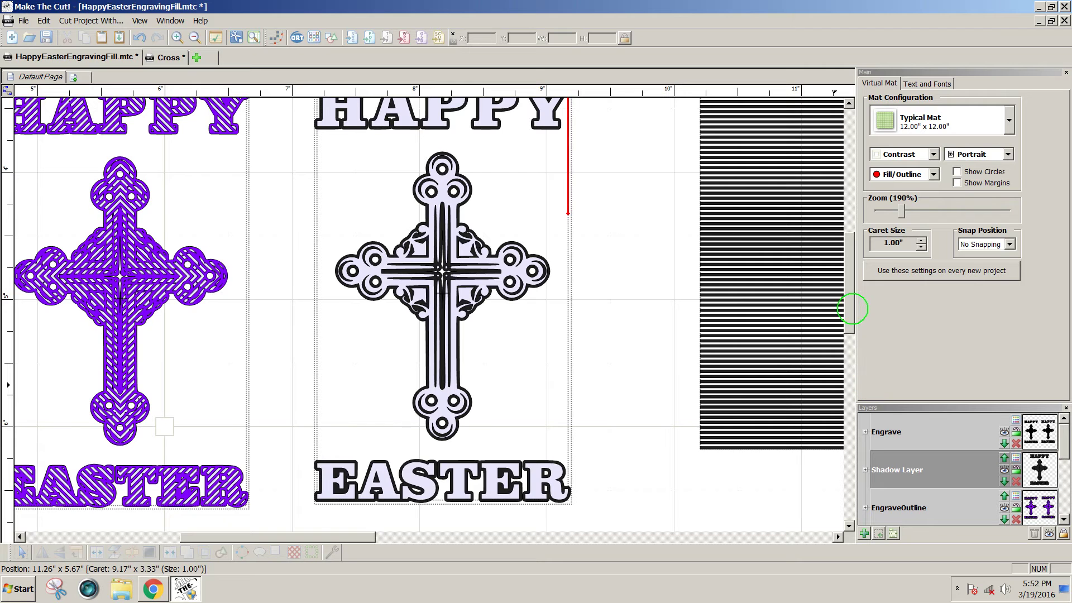
Put the artwork's new shadow on its own layer and colour that layer dark purple
scroll(852, 302, "up", 2)
scroll(849, 294, "down", 3)
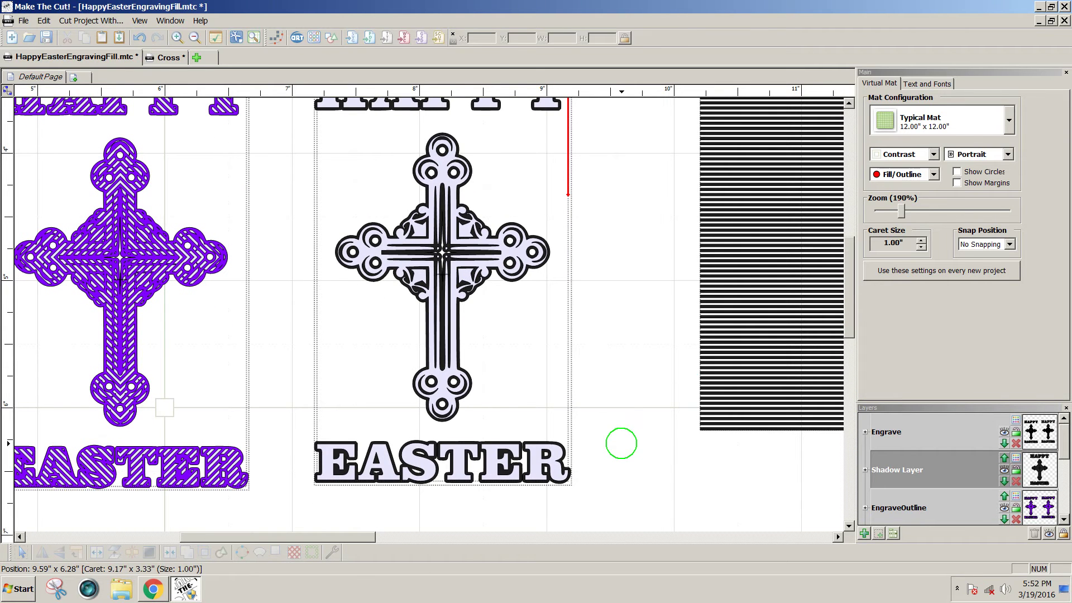
left_click(566, 468)
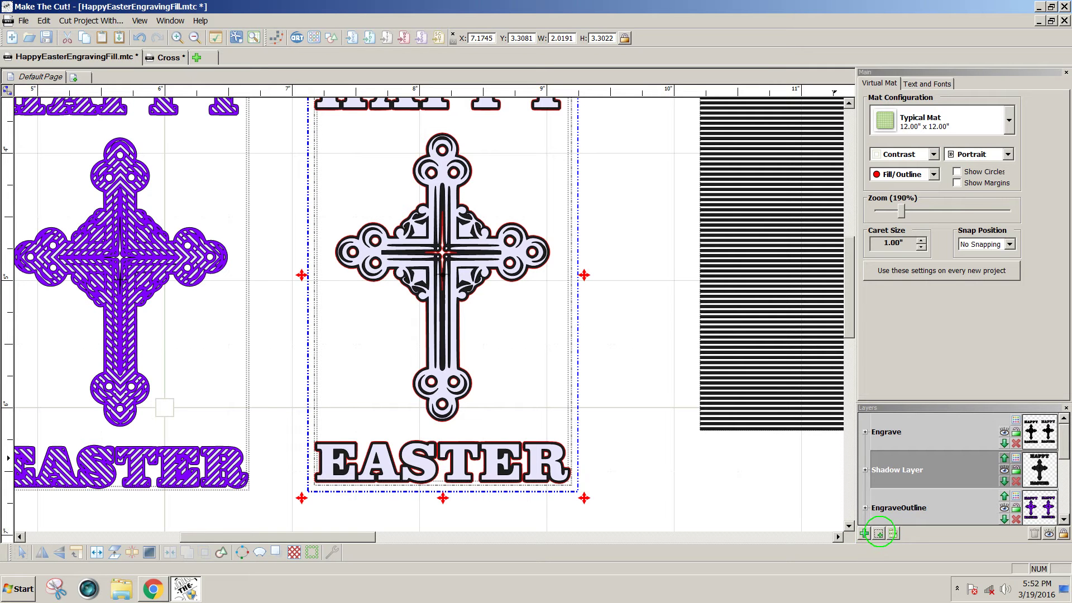
left_click(878, 534)
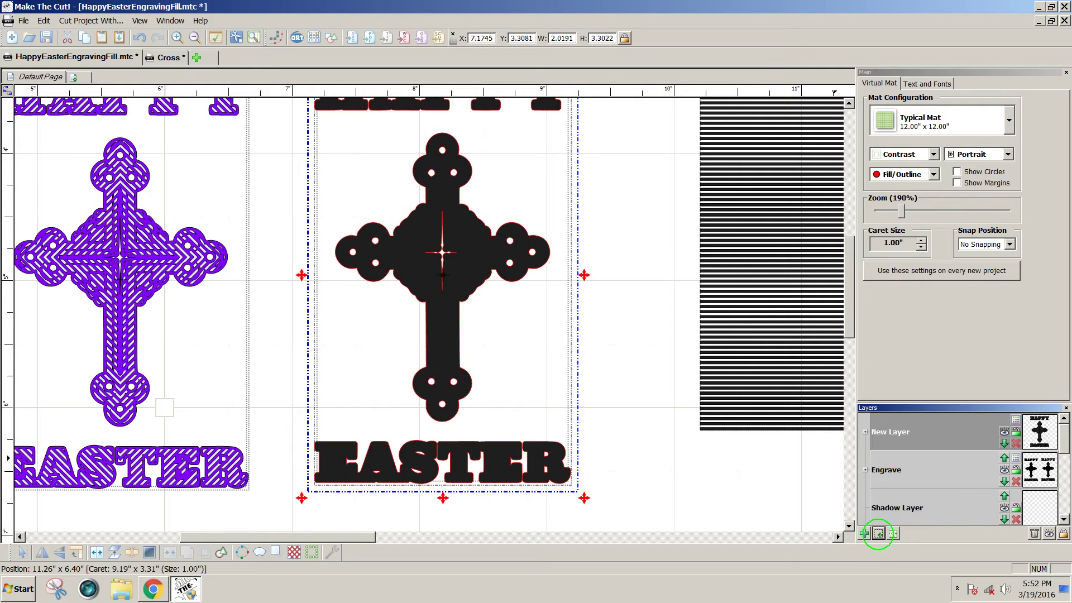
left_click(1015, 419)
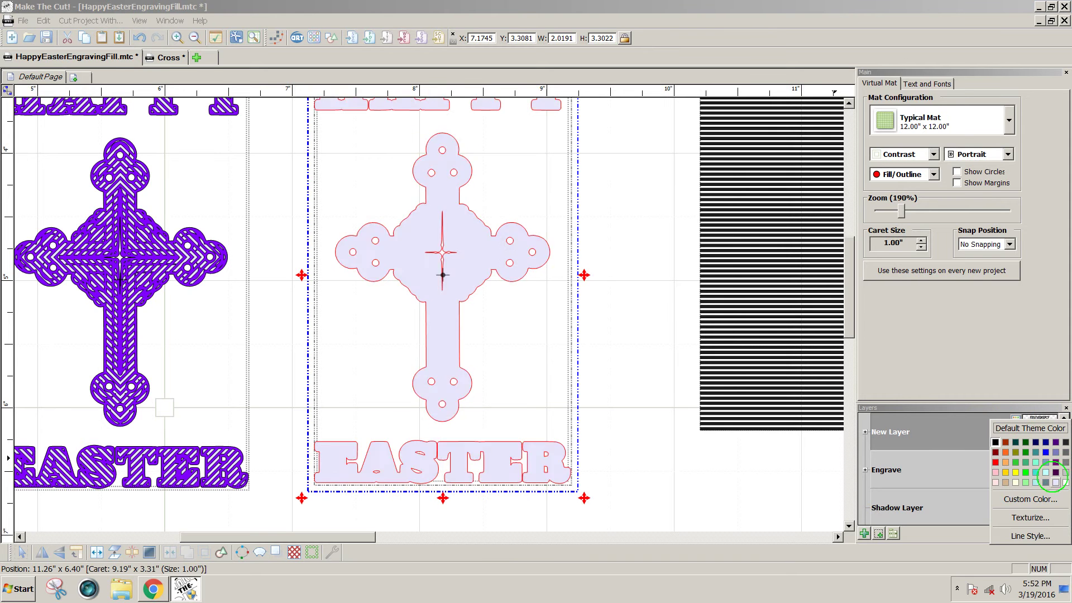
left_click(1055, 471)
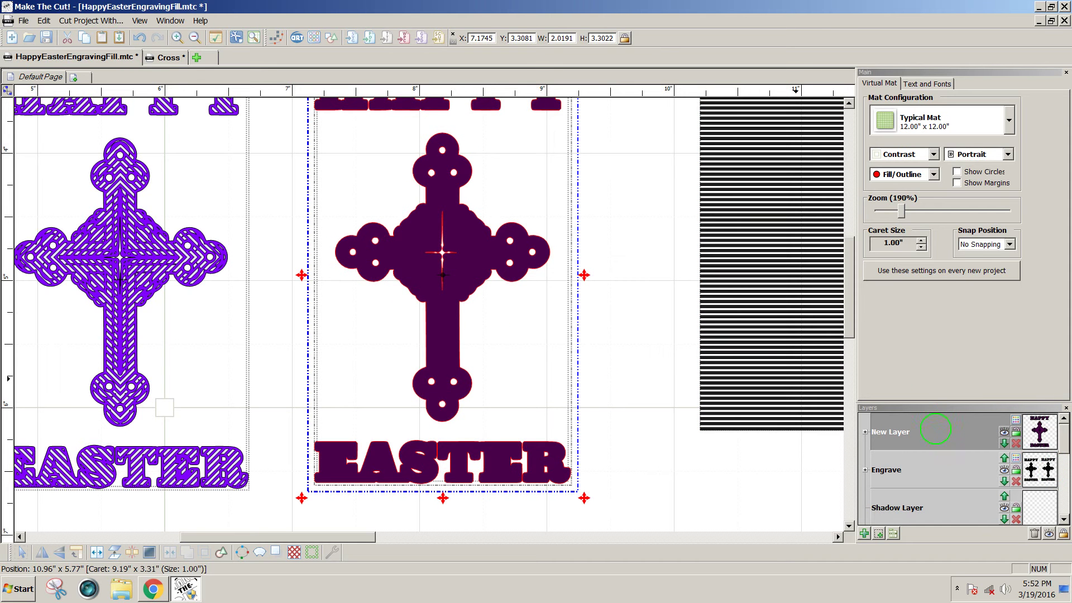
Send the dark purple shadow layer to the bottom so it sits behind the detailed artwork
right_click(882, 431)
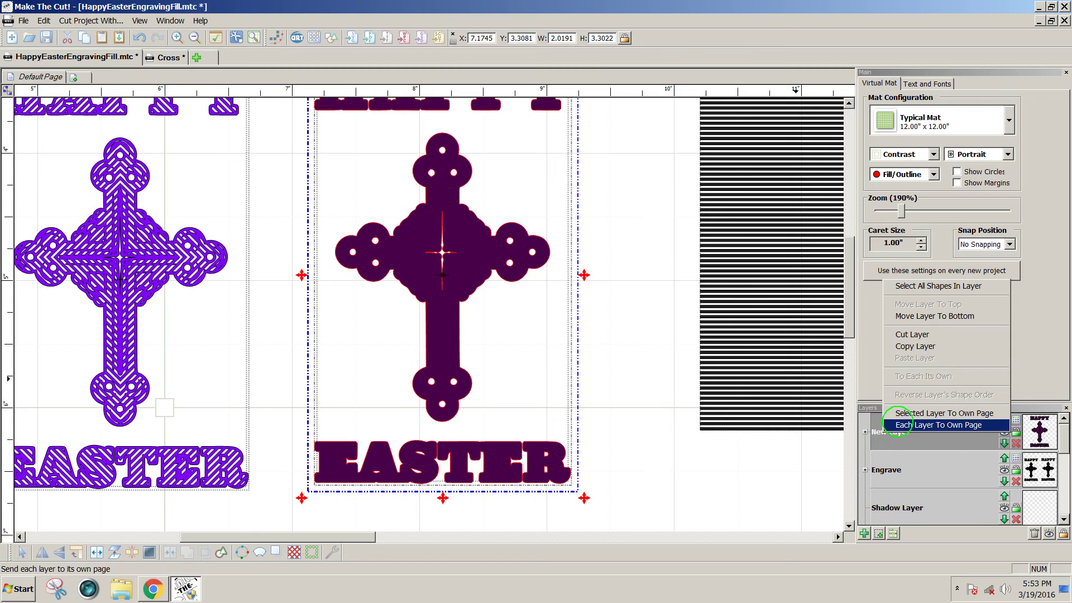
left_click(926, 315)
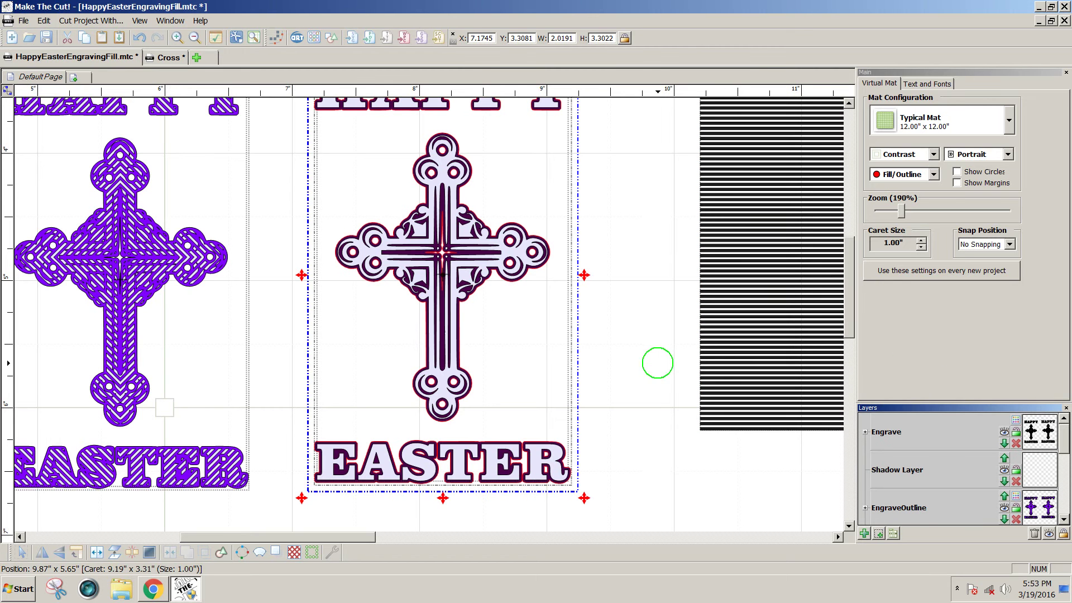
left_click(657, 364)
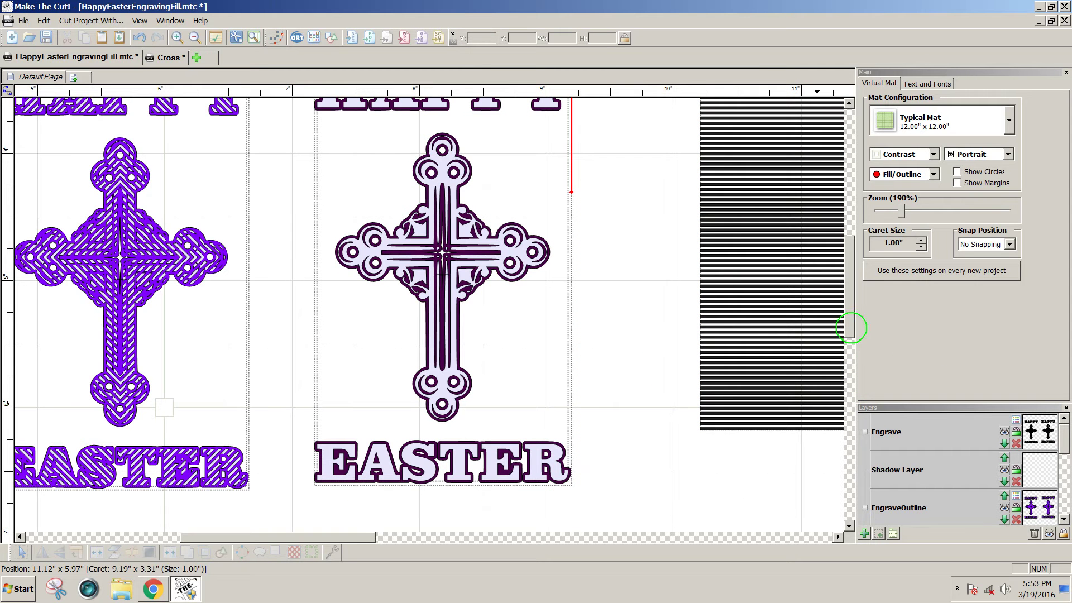
left_click_drag(853, 323, 854, 312)
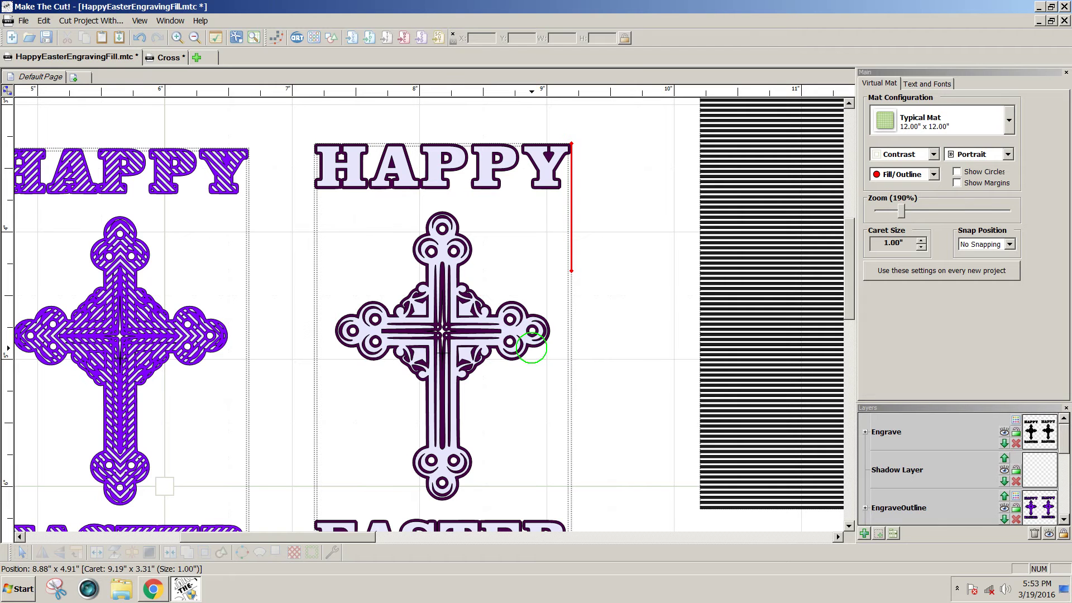
Generate a second shadow around the dark purple backing with .05 in. width and rounded corners
left_click_drag(844, 314, 844, 347)
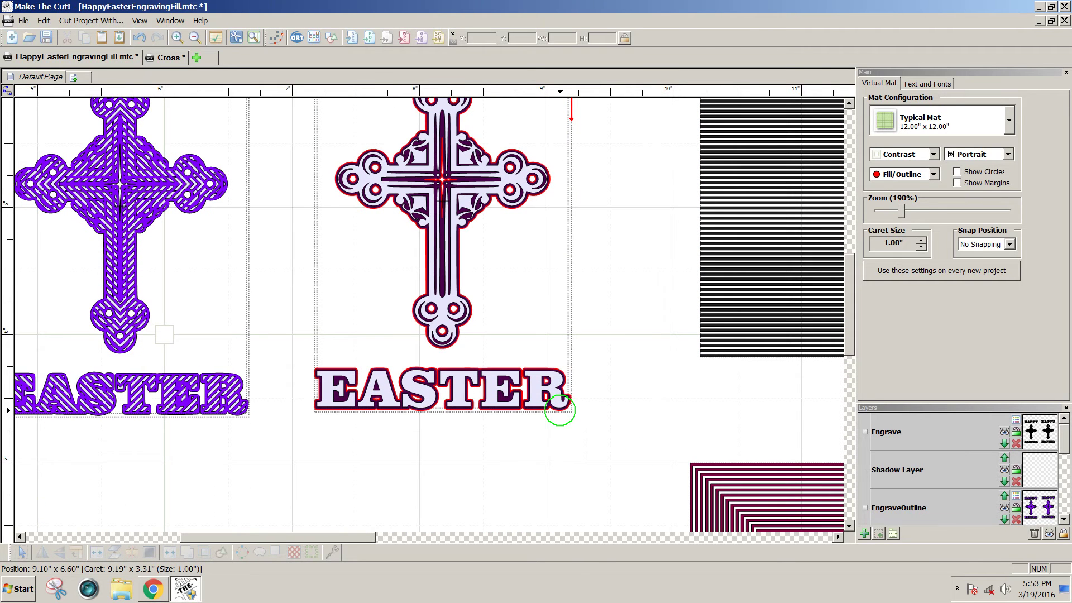
left_click(560, 411)
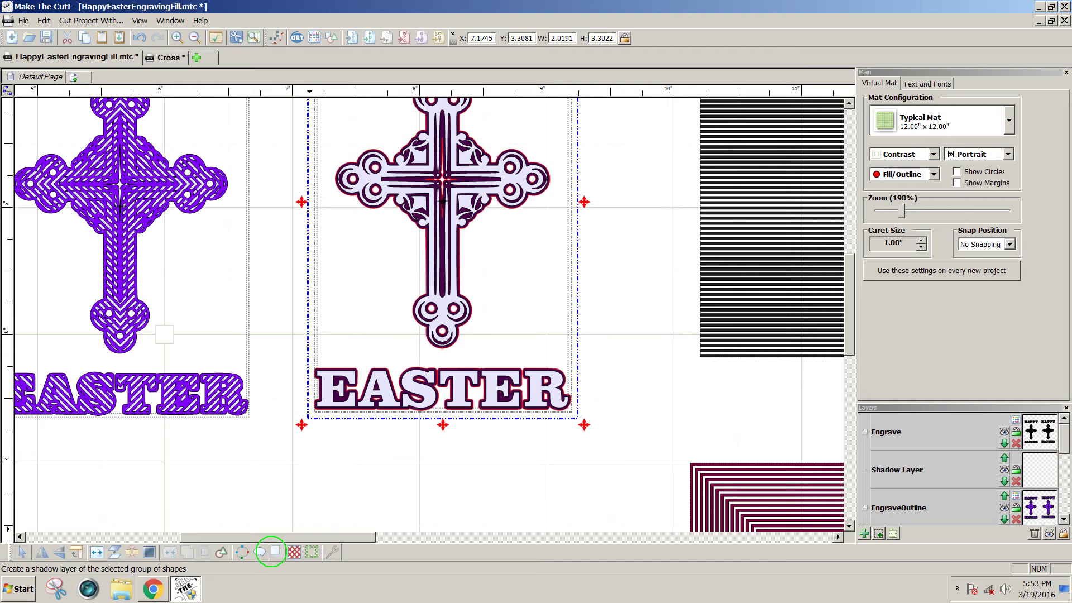
left_click(273, 551)
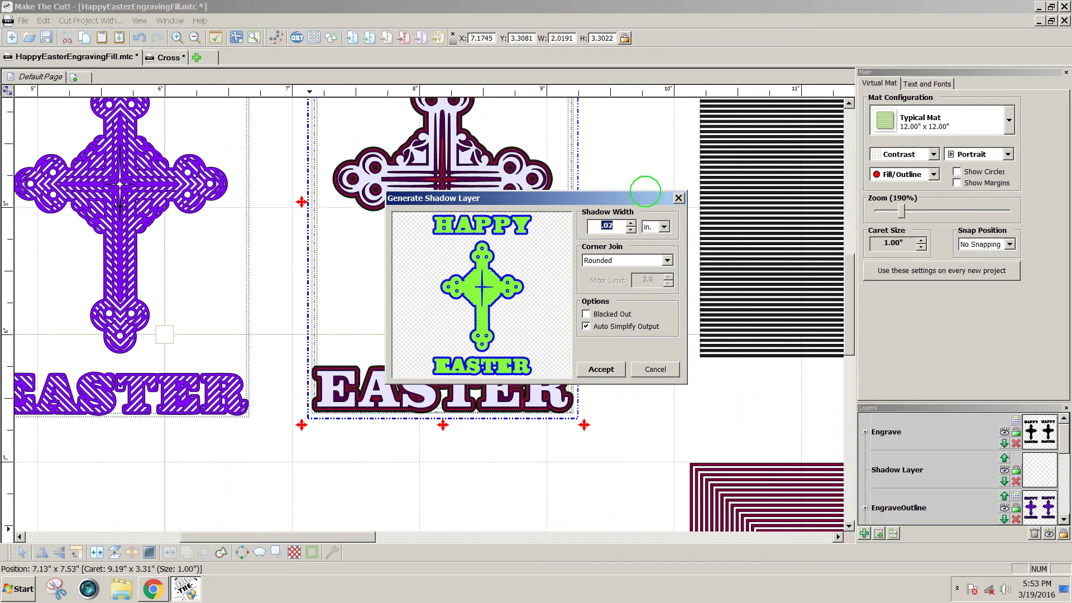
left_click_drag(641, 201, 816, 225)
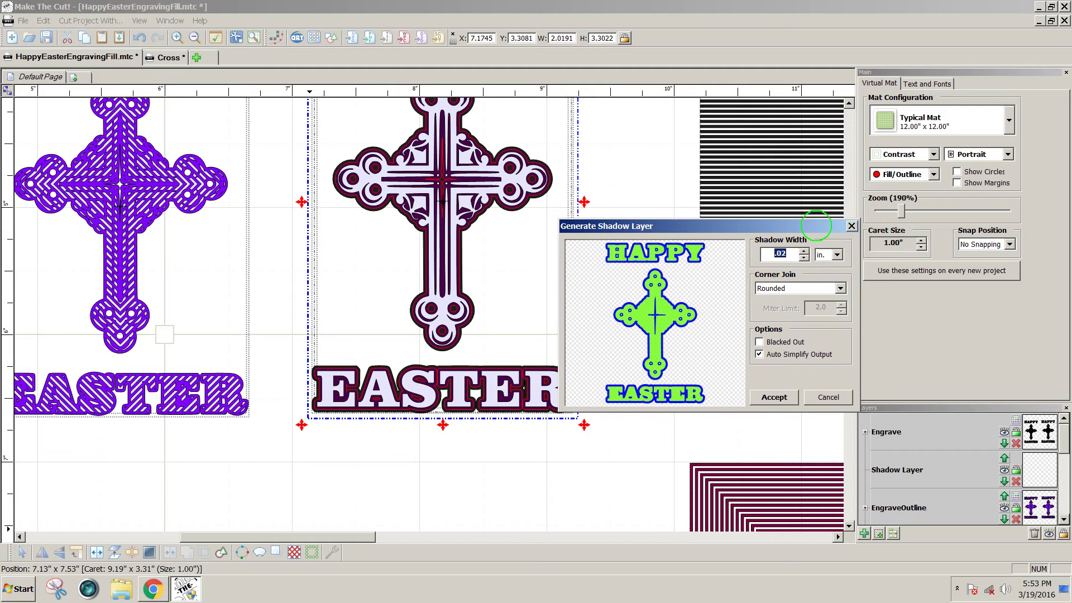
left_click(783, 253)
double_click(780, 253)
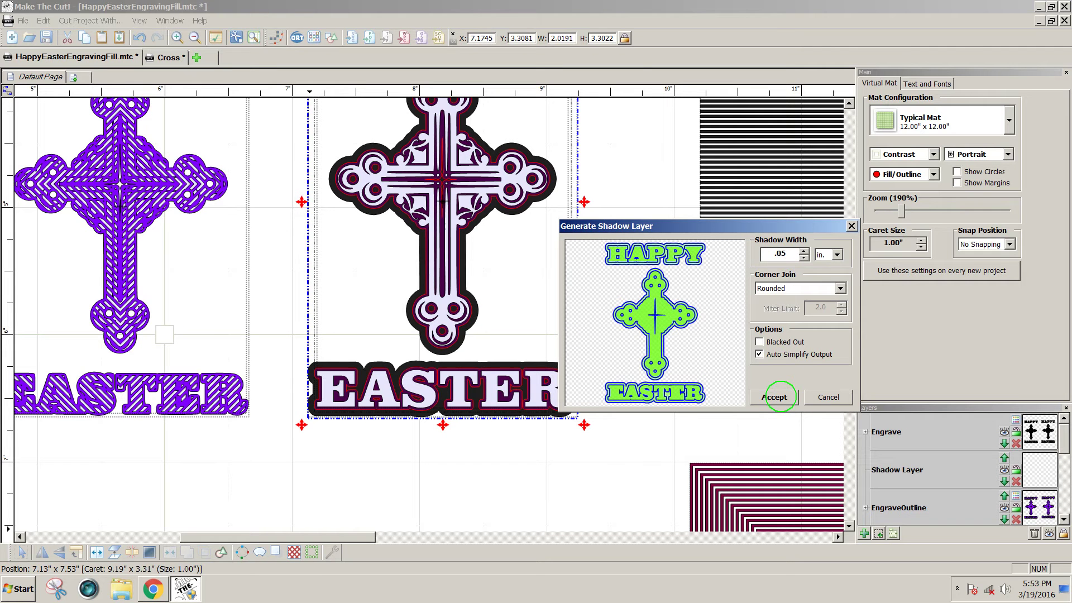
left_click(779, 397)
left_click(696, 399)
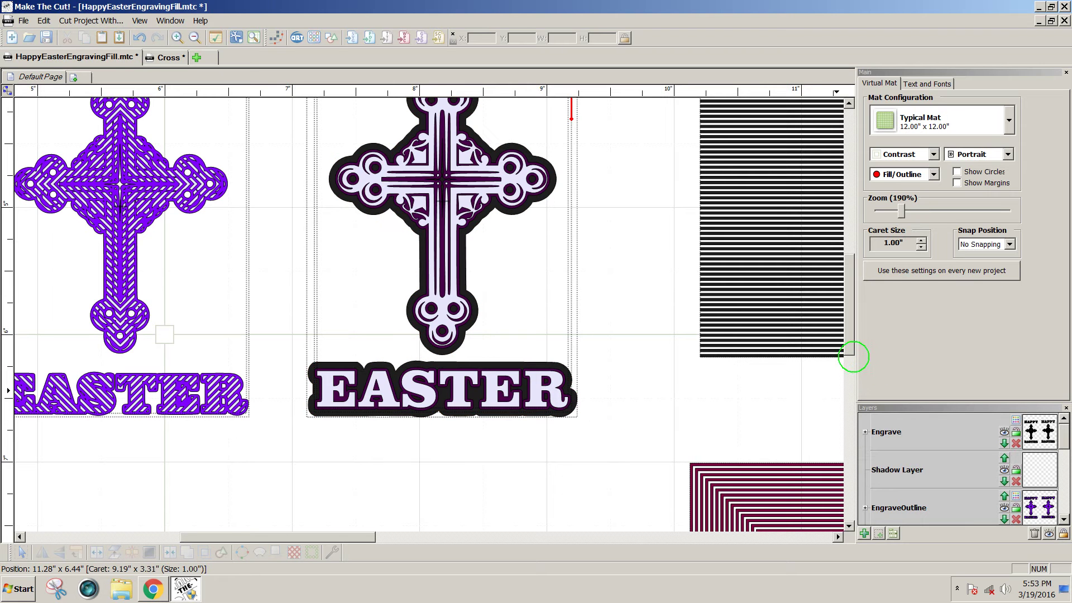
Put the wide outer shadow on its own layer and send that layer to the bottom
left_click_drag(850, 352, 851, 319)
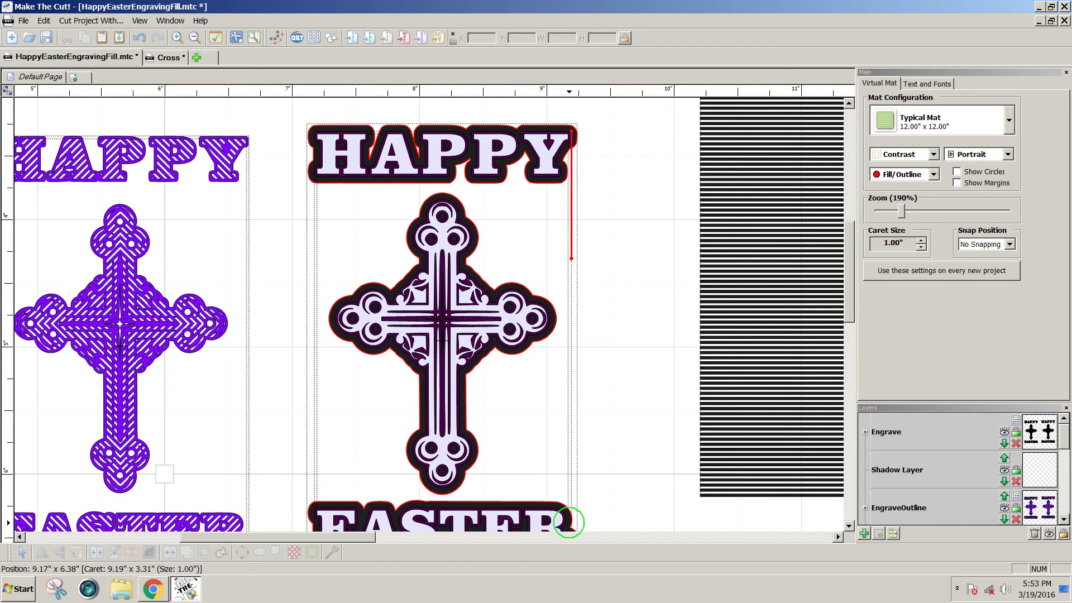
left_click(569, 522)
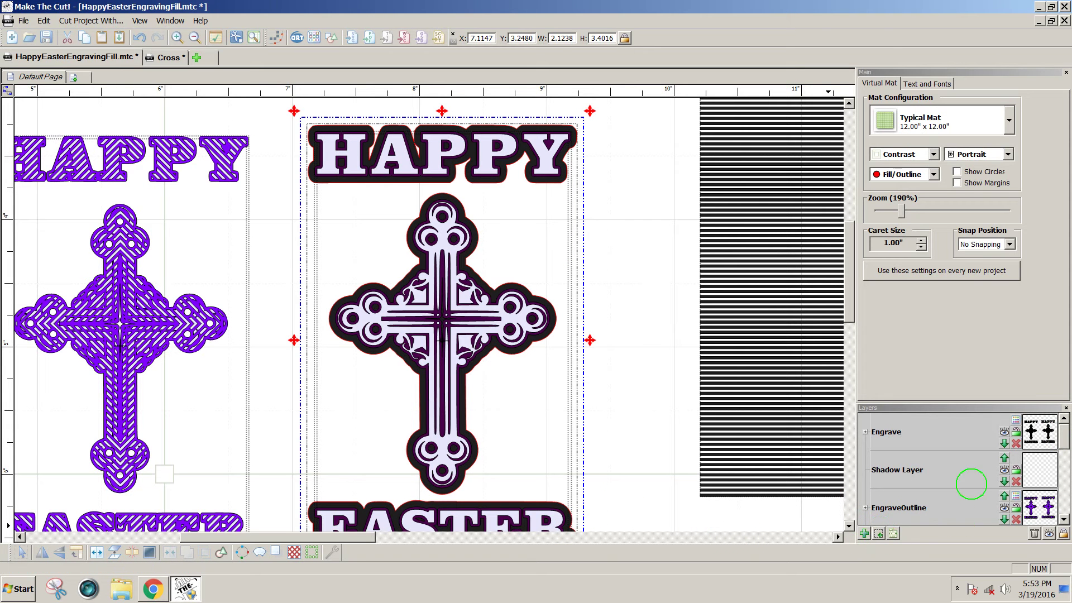
left_click(878, 532)
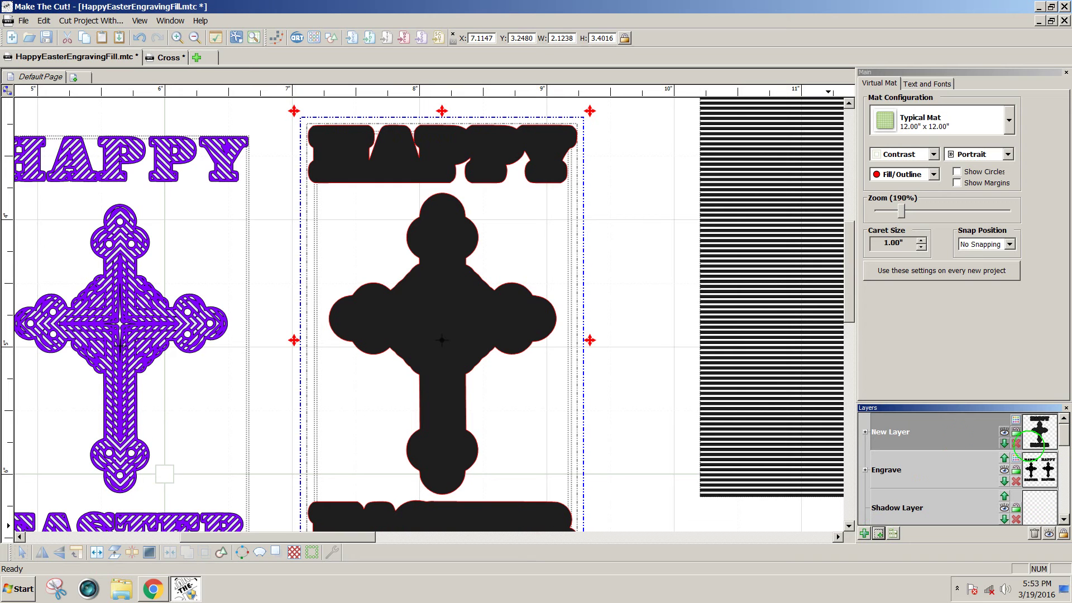
right_click(900, 432)
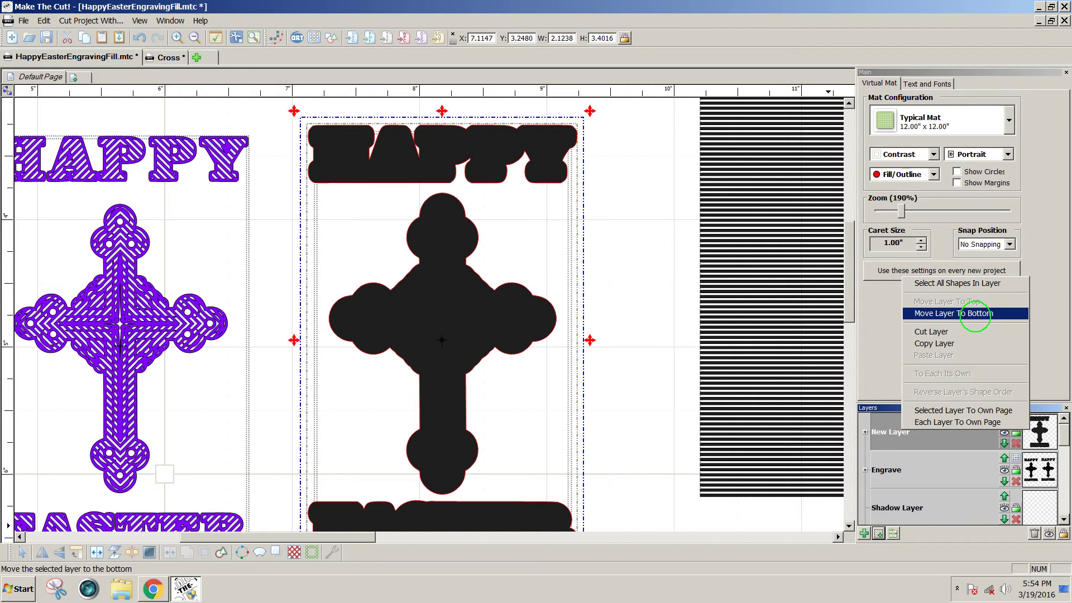
left_click(975, 316)
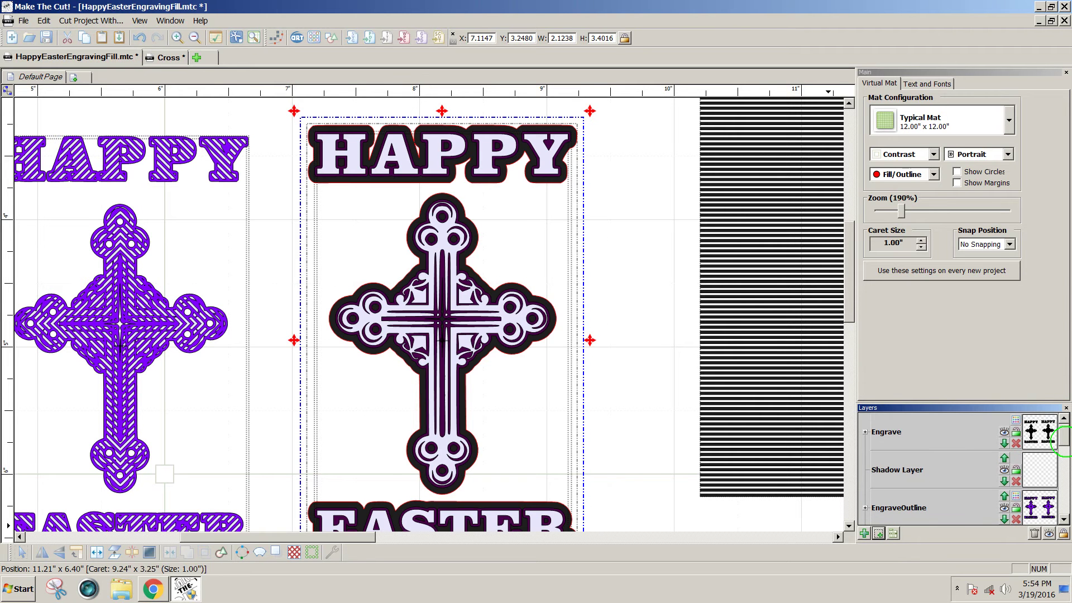
Hide the outer shadow's layer and, with the dark purple backing selected, delete the empty Shadow Layer entries
left_click_drag(1065, 441, 1063, 503)
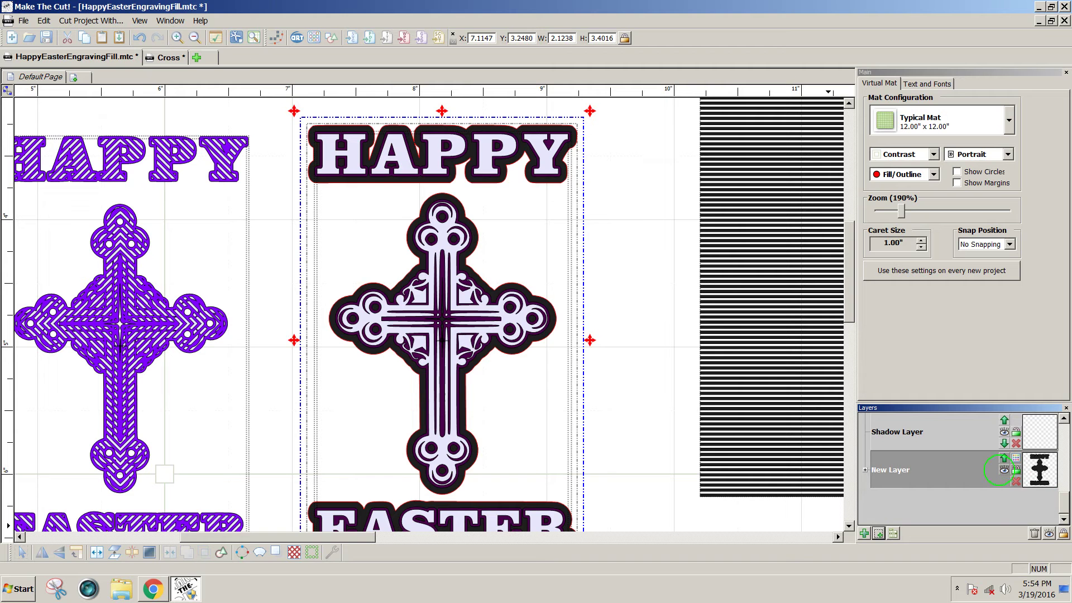
left_click(1003, 469)
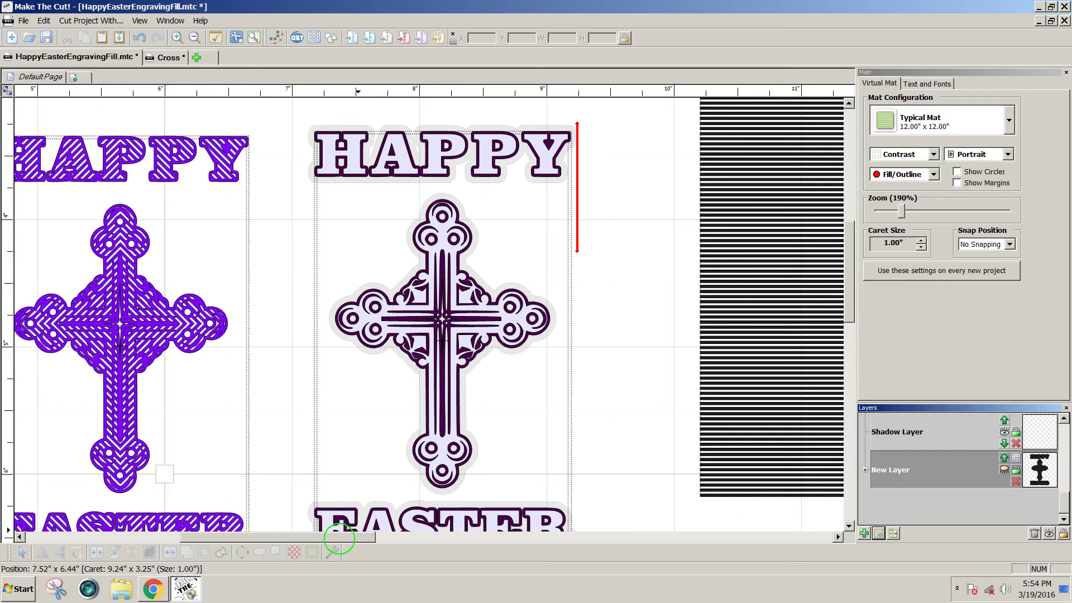
scroll(339, 537, "right", 4)
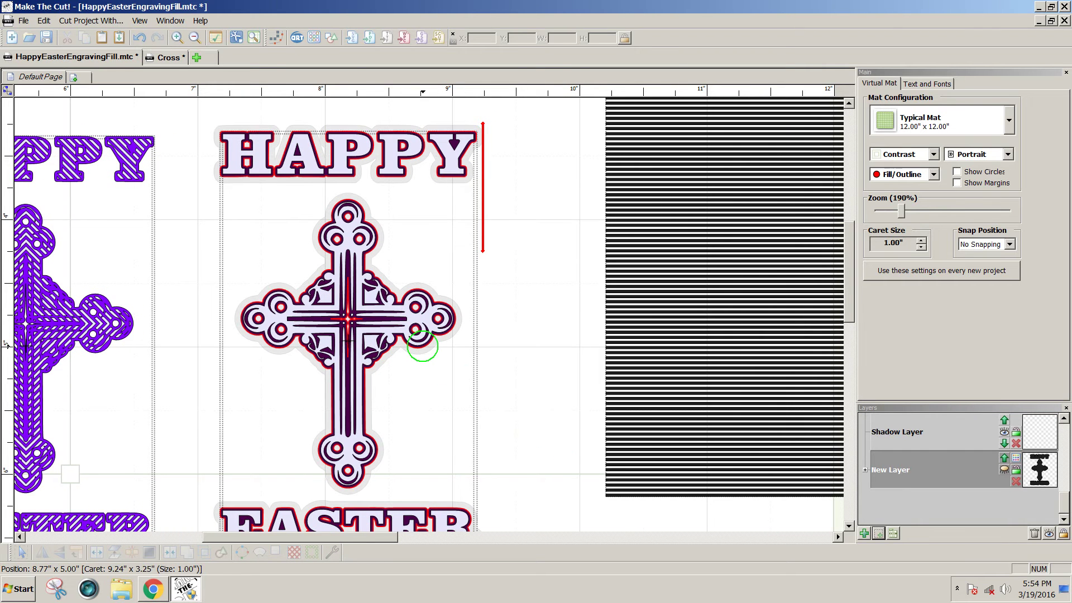
left_click(423, 347)
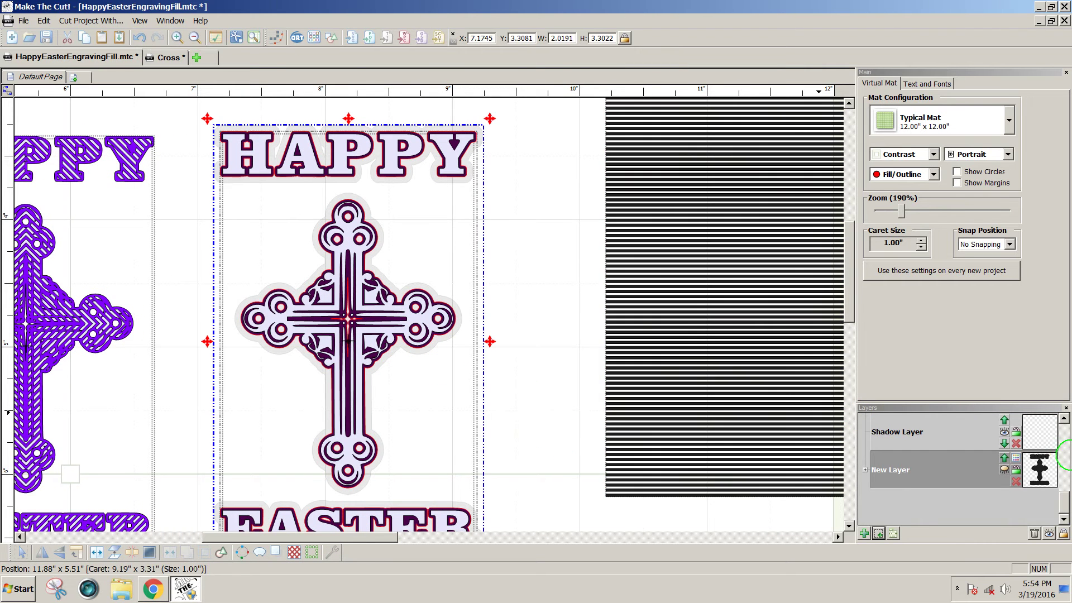
left_click_drag(1064, 496, 1064, 476)
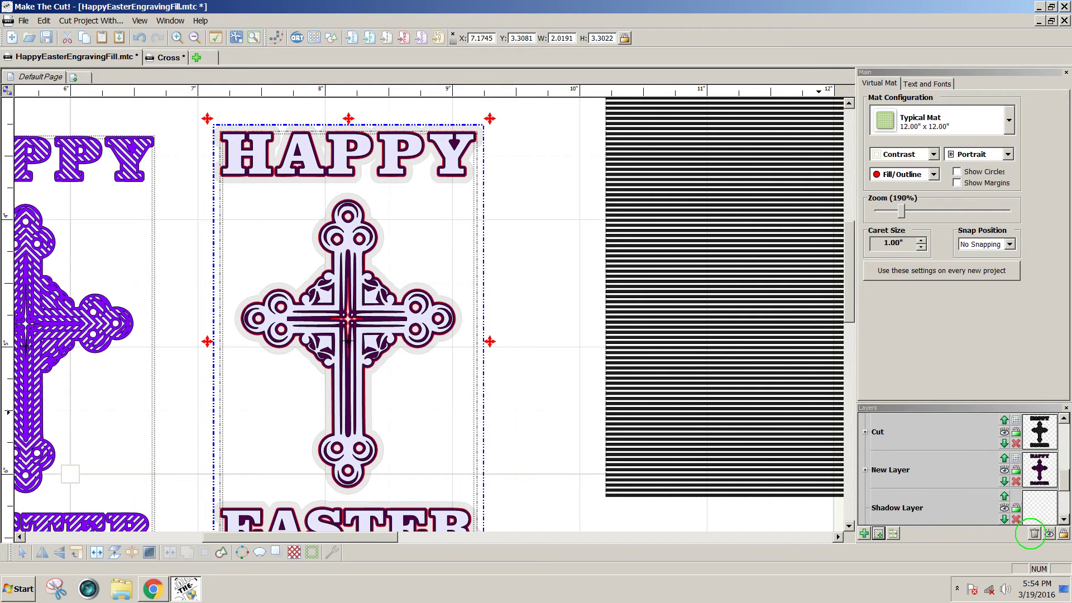
left_click(1034, 533)
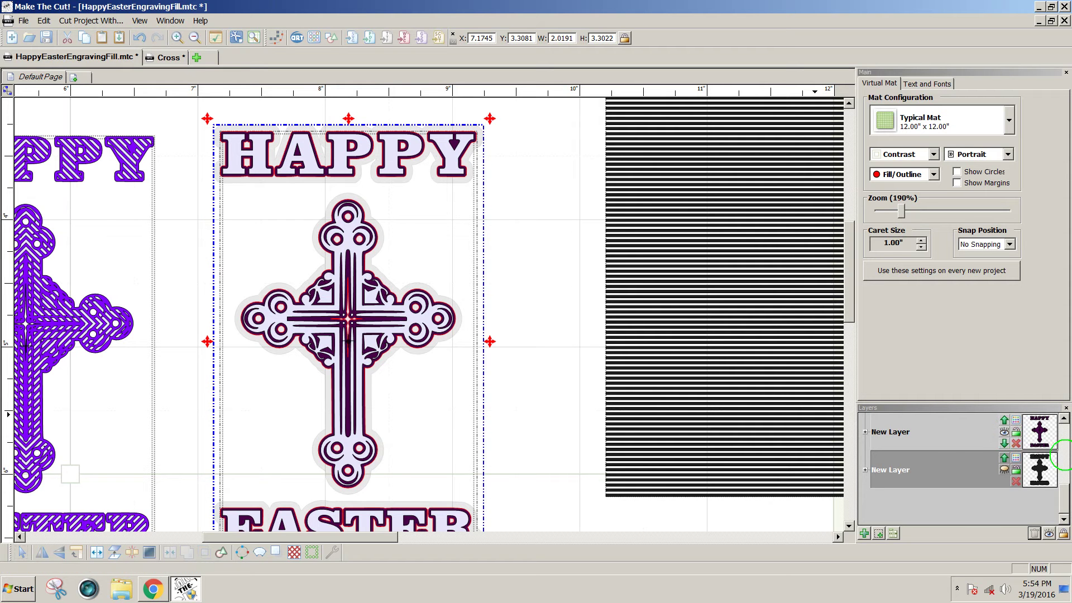
Hide the dark purple backing's layer and view the remaining artwork beside the black line pattern
left_click(1003, 432)
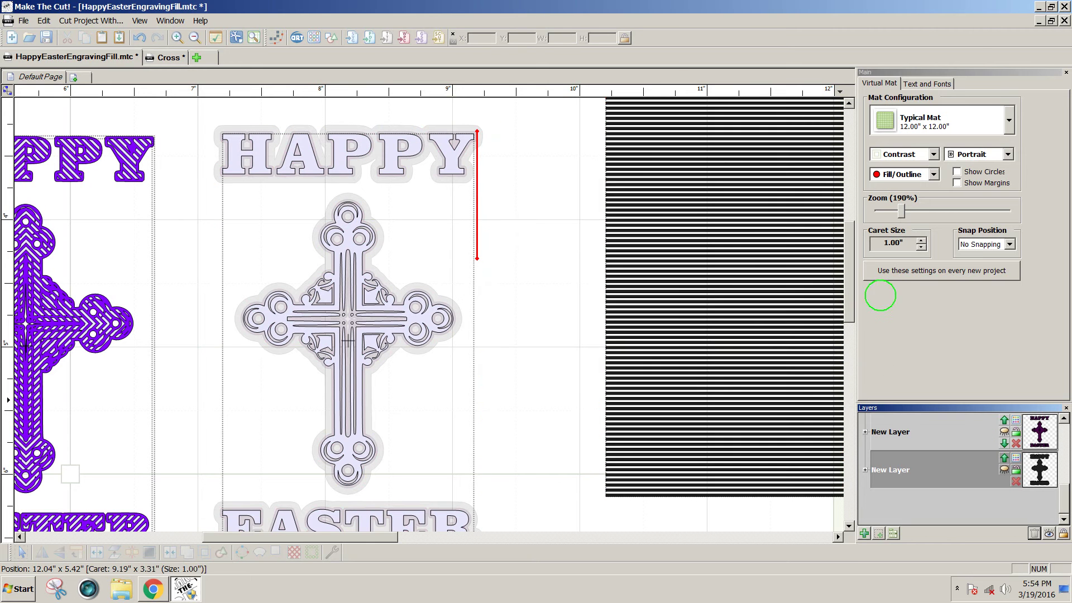
left_click_drag(849, 305, 850, 316)
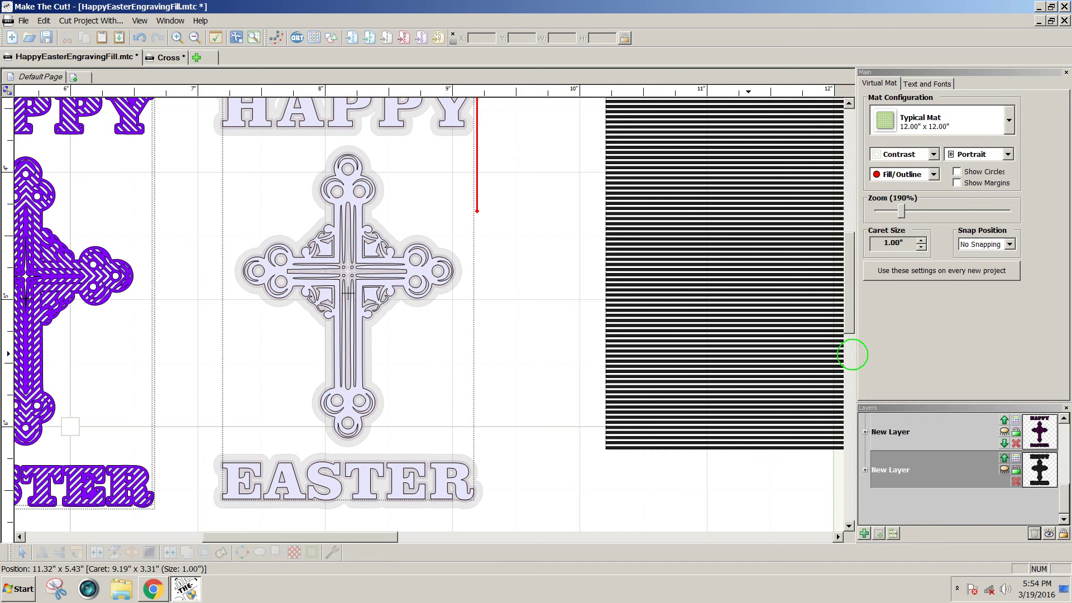
left_click_drag(851, 316, 850, 315)
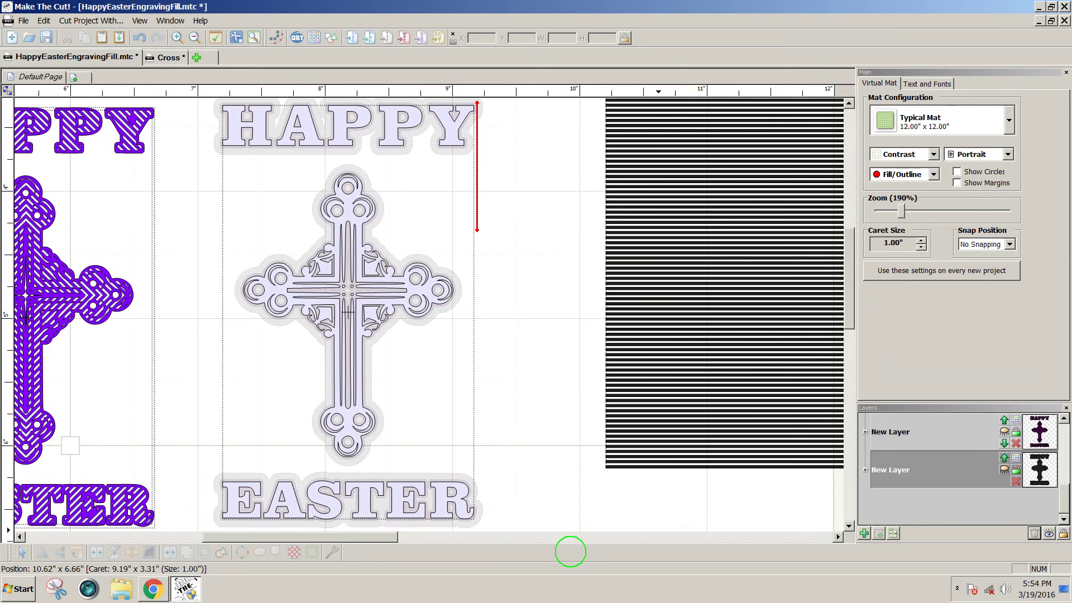
left_click_drag(357, 536, 429, 534)
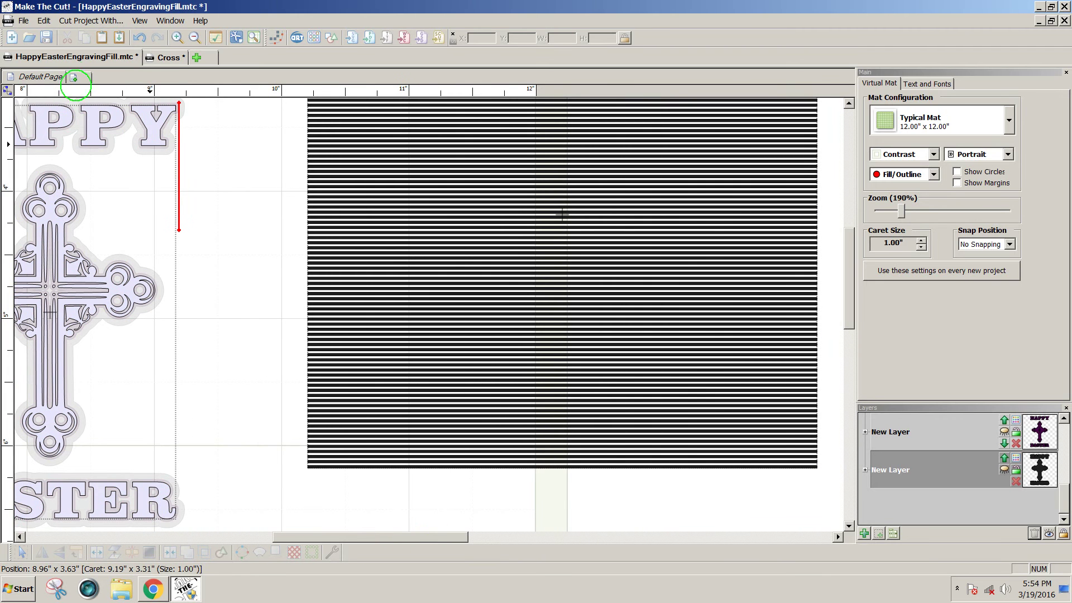
Add a page named New Page to the project and show its mat at 80% zoom
left_click(73, 77)
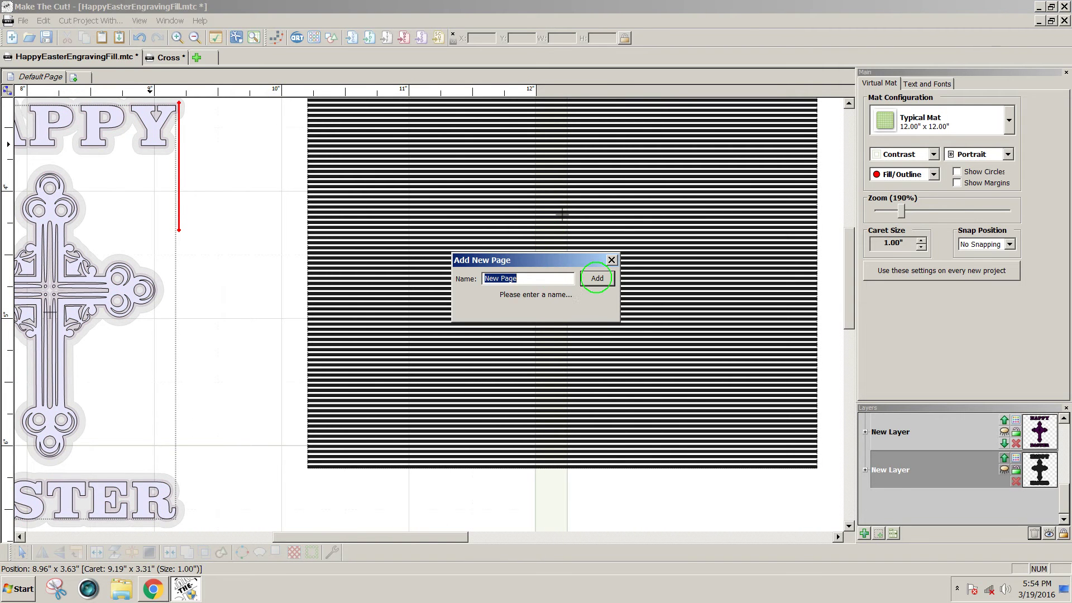
left_click(597, 278)
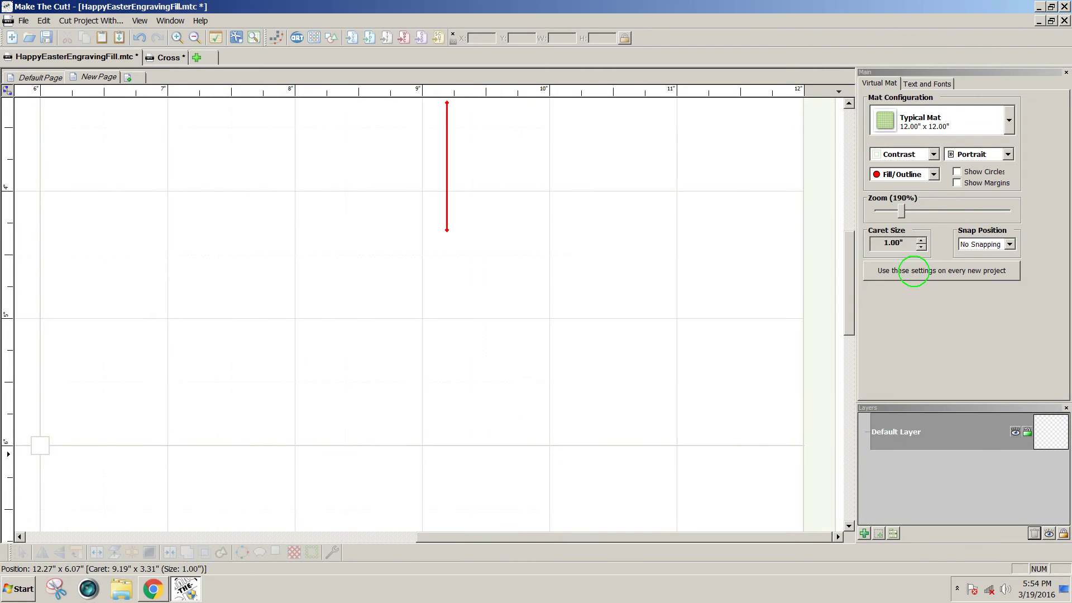
left_click_drag(898, 211, 886, 213)
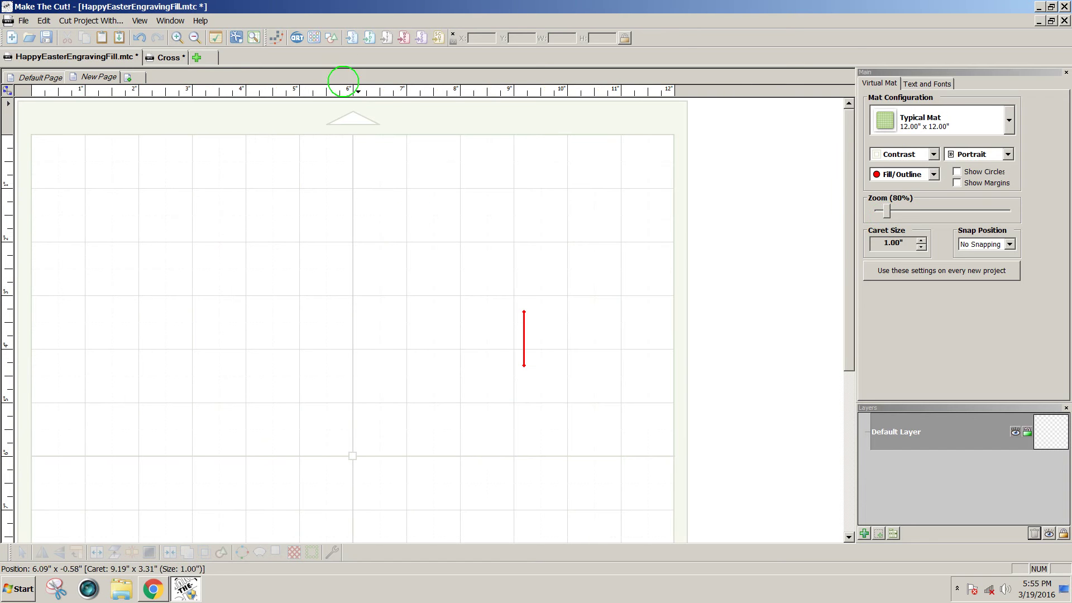
Search all categories of the basic shapes for "sq" and add the polygon Square to the new page
left_click(331, 38)
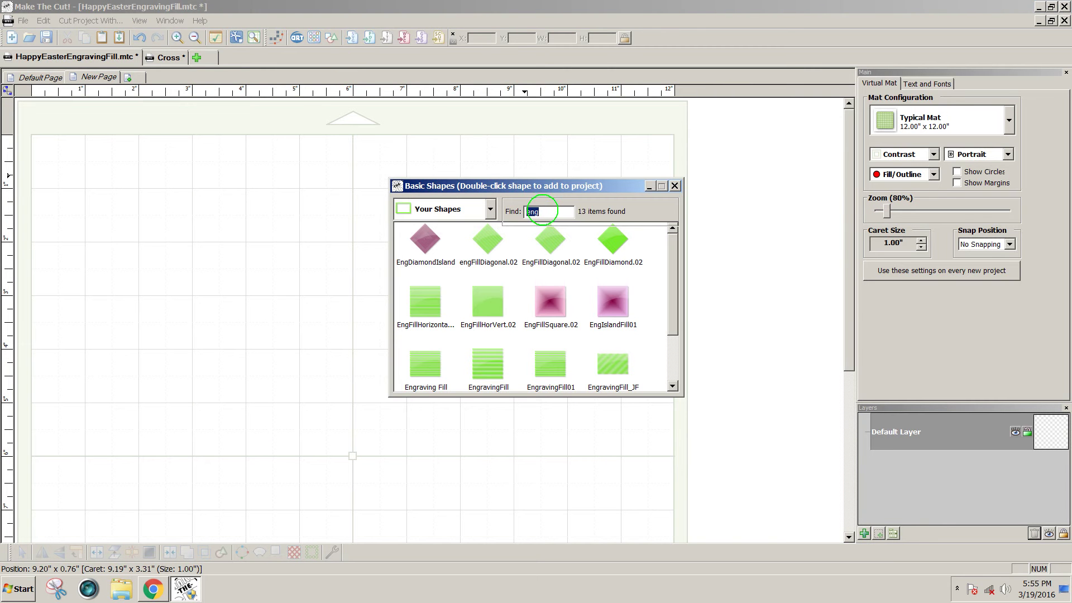
left_click(500, 211)
left_click(489, 208)
left_click(444, 231)
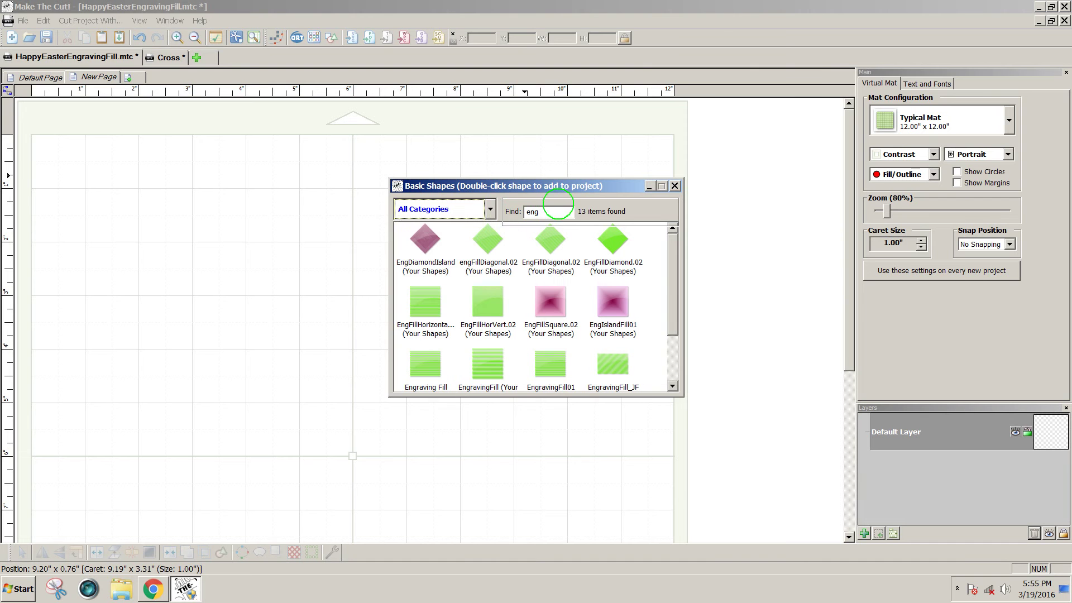
left_click_drag(553, 210, 514, 211)
type("sq")
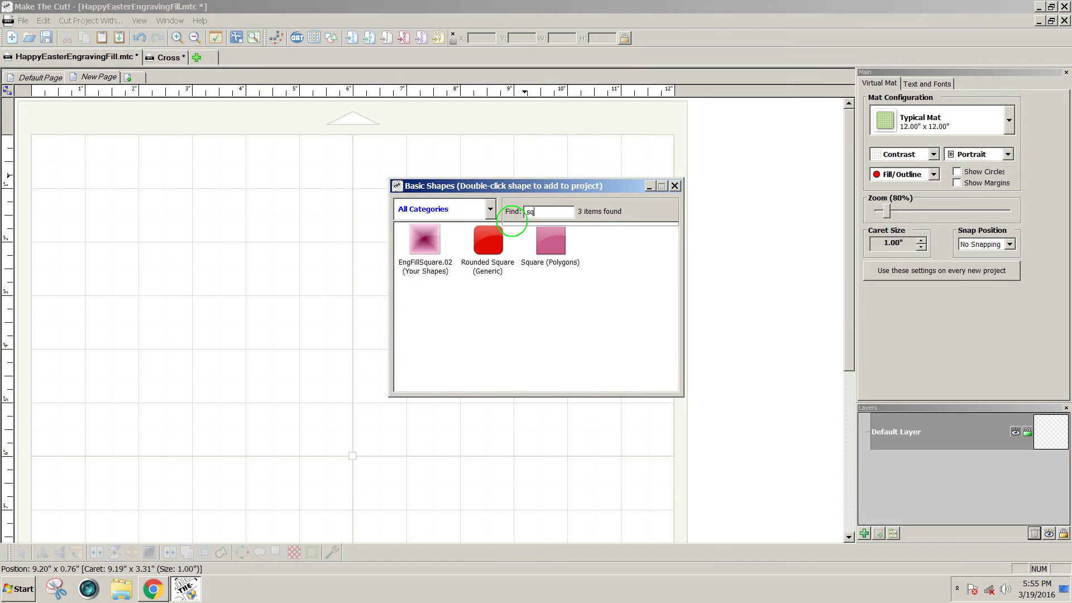
double_click(551, 243)
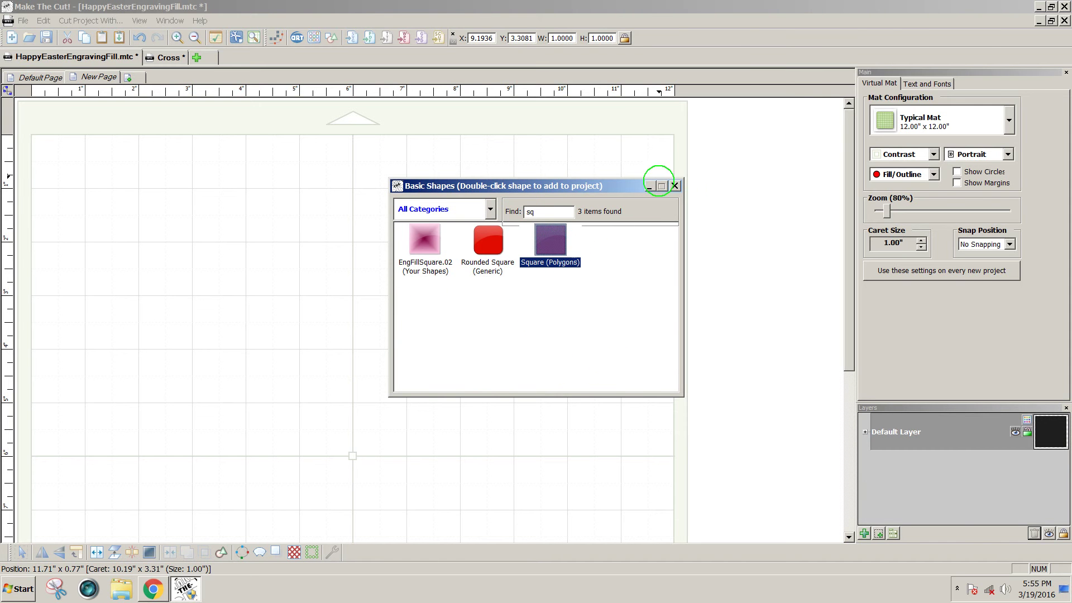
left_click(675, 186)
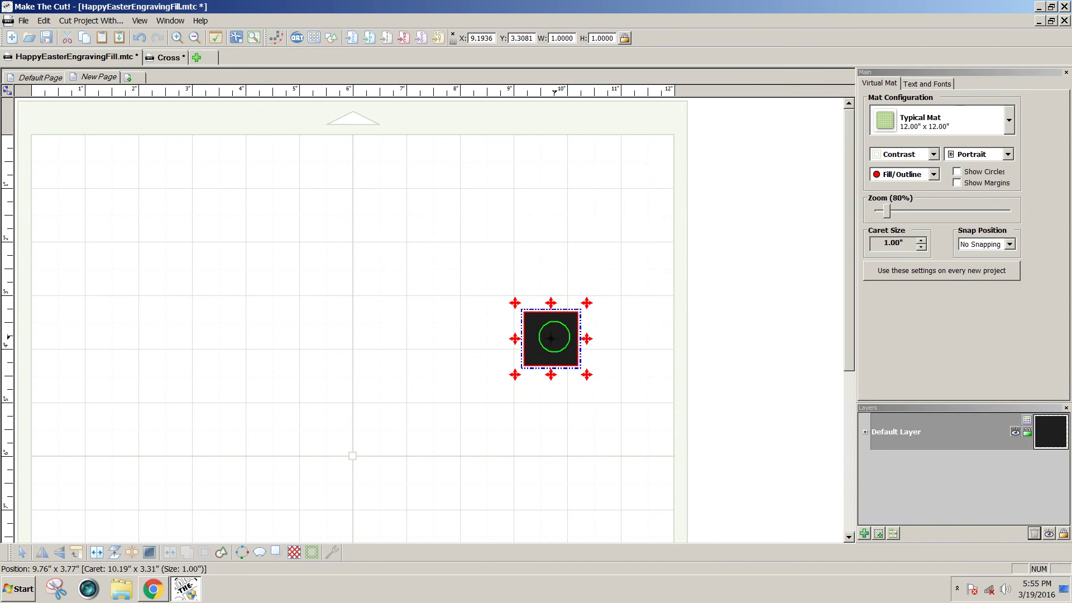
Scale the square proportionally to 4 in. wide and place it in the mat's upper-left corner
left_click_drag(550, 330, 271, 215)
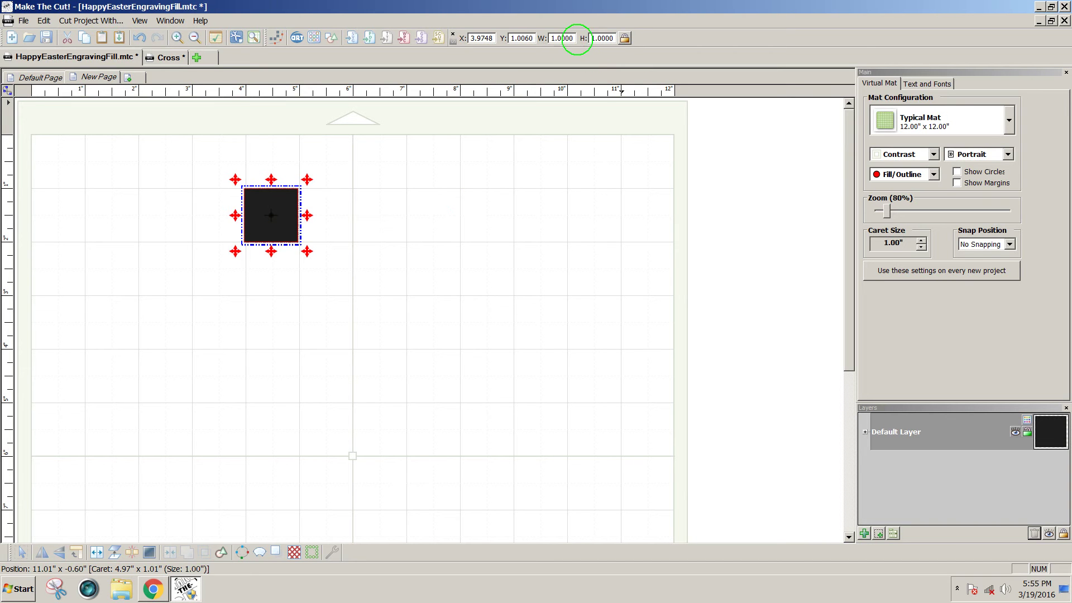
double_click(572, 38)
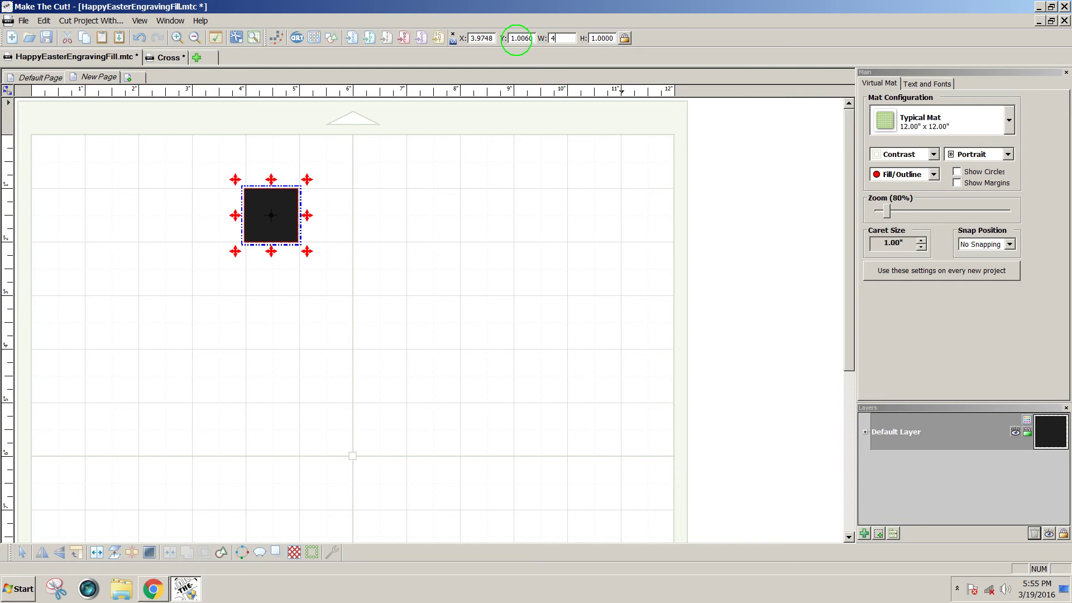
key("Return")
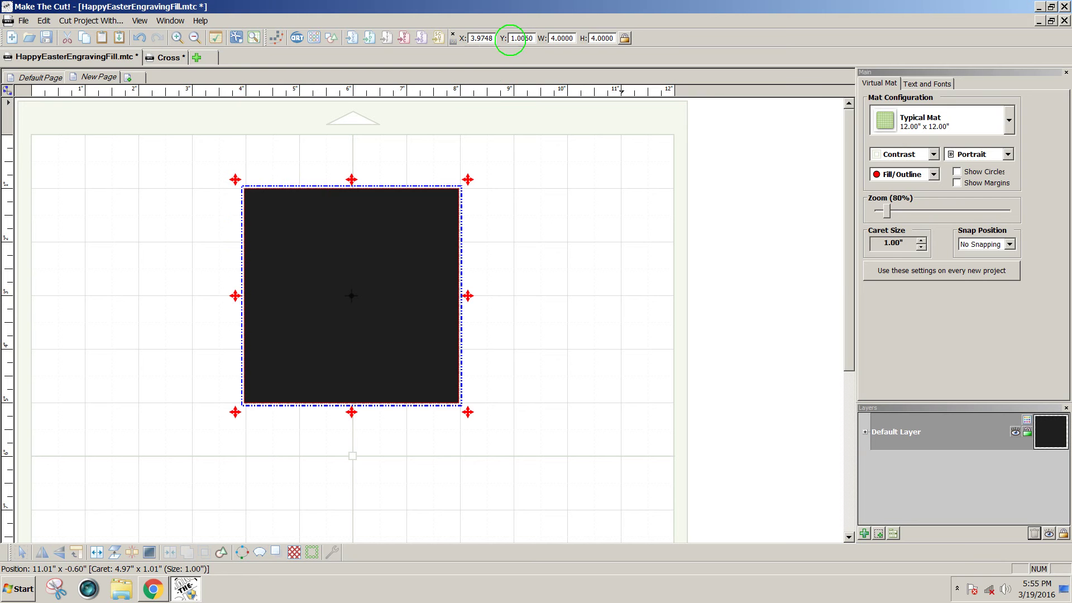
left_click_drag(413, 278, 210, 232)
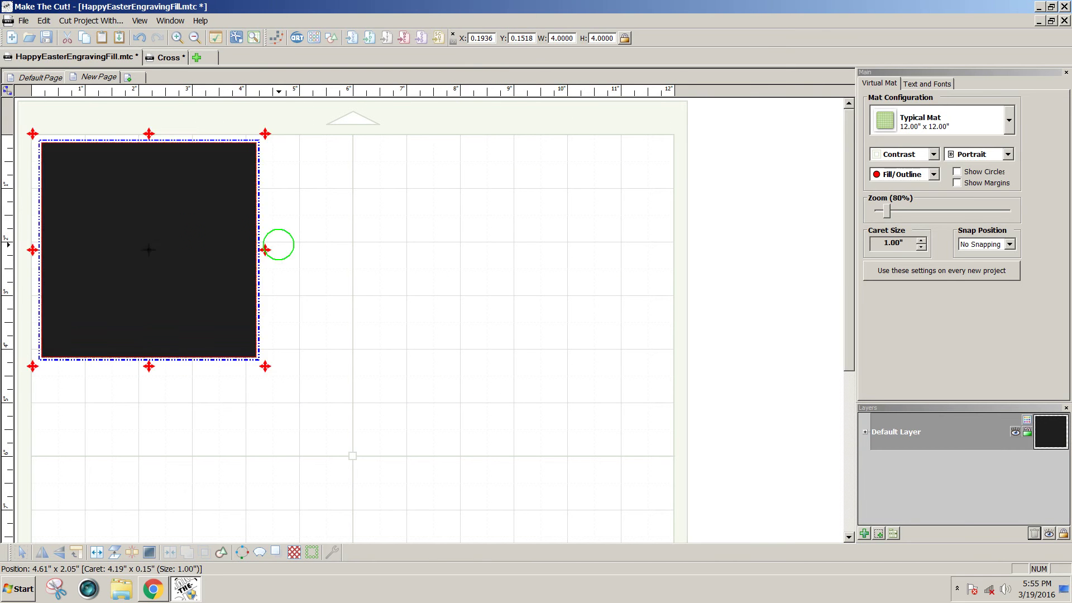
Place a copy of the square to its right and reduce the copy's height to .02 in. with its 4 in. width kept
left_click(357, 254)
left_click_drag(187, 274, 486, 273)
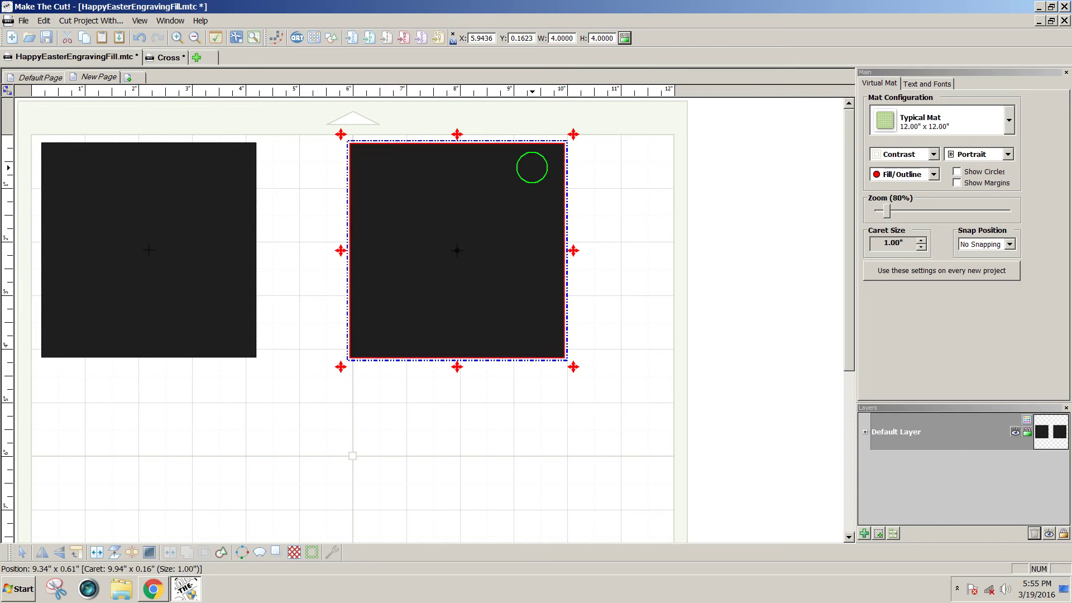
left_click_drag(590, 38, 619, 37)
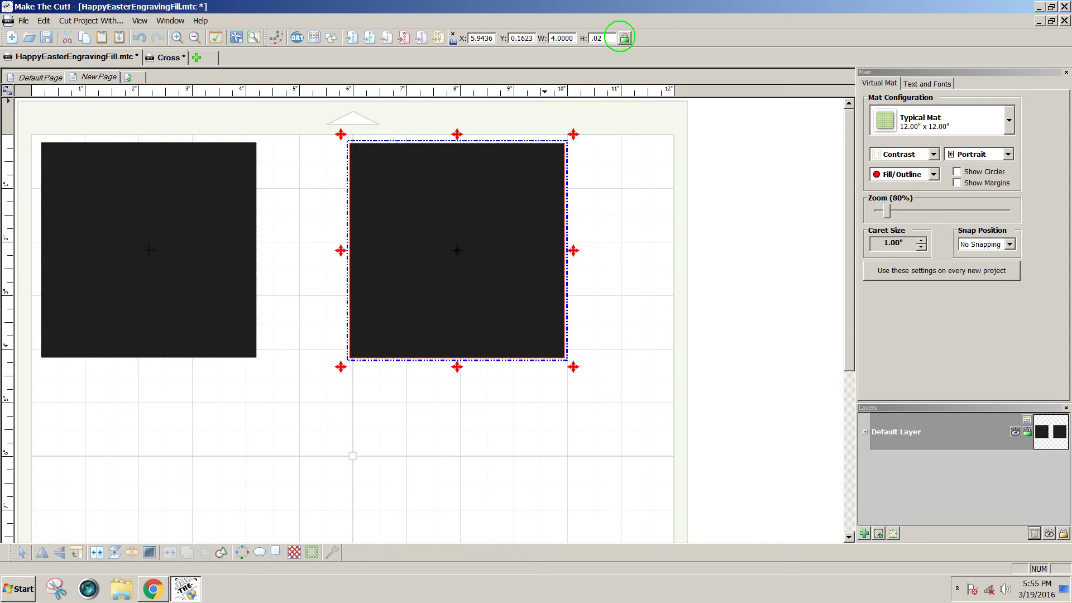
key("Escape")
type(".02")
key("Return")
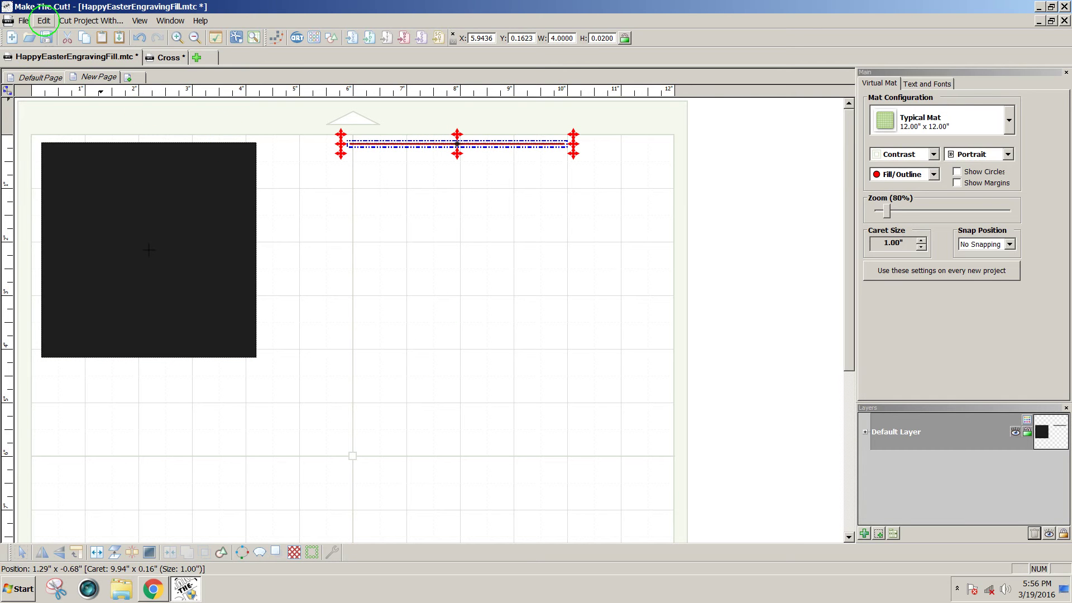
Set up a duplication of the thin bar with 100 rows, 1 column and .02 in. spacing
left_click(44, 21)
mouse_move(132, 112)
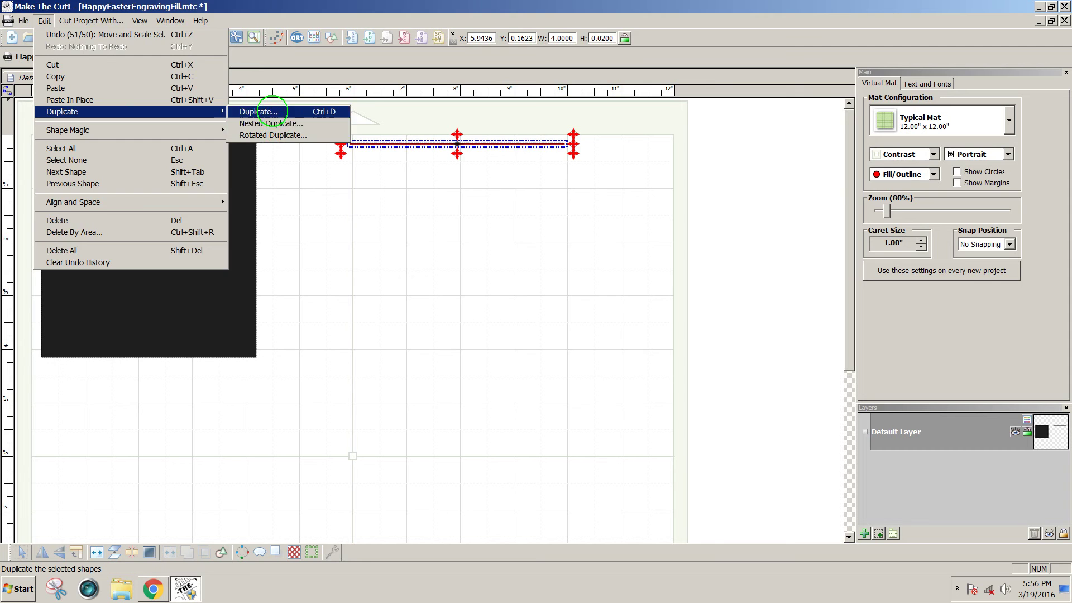
left_click(272, 112)
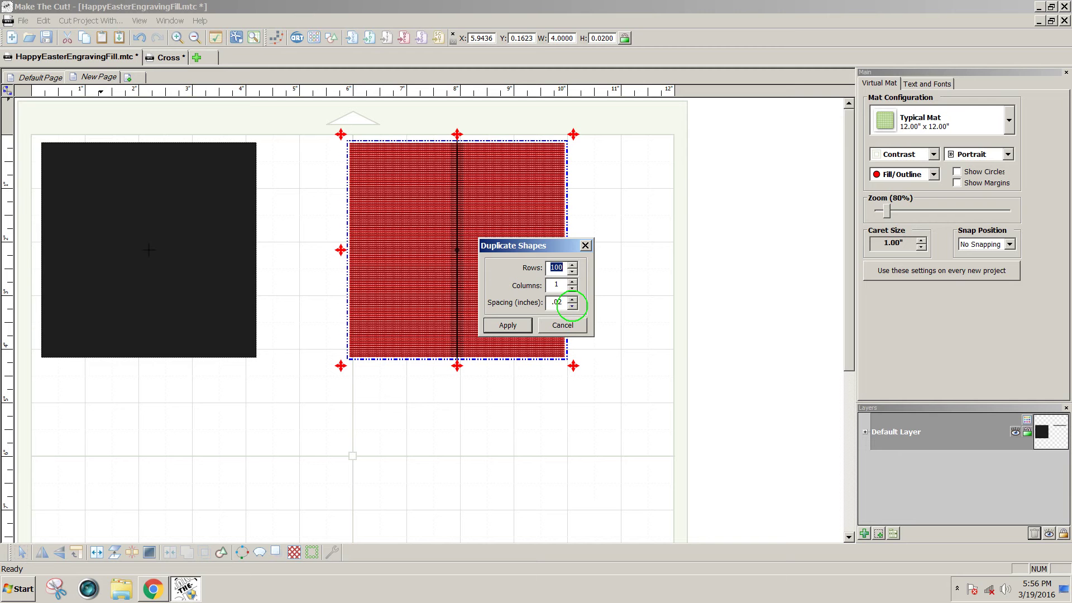
Try the duplication with 0.01 in. spacing and 150 rows, and return it to 100 rows and 0.02 in. spacing
left_click(573, 306)
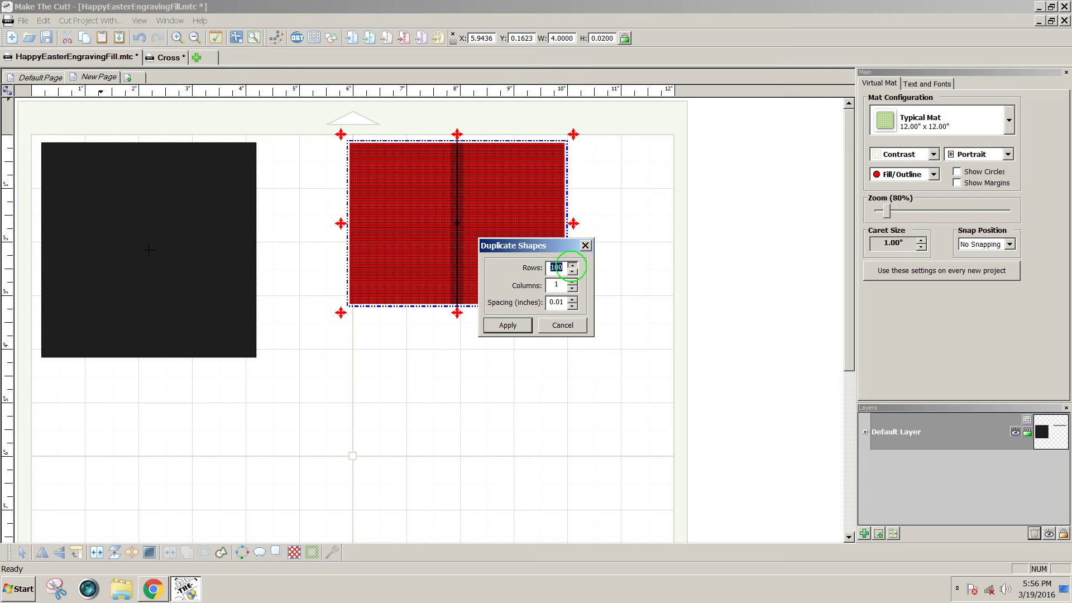
left_click_drag(563, 268, 555, 267)
type("50")
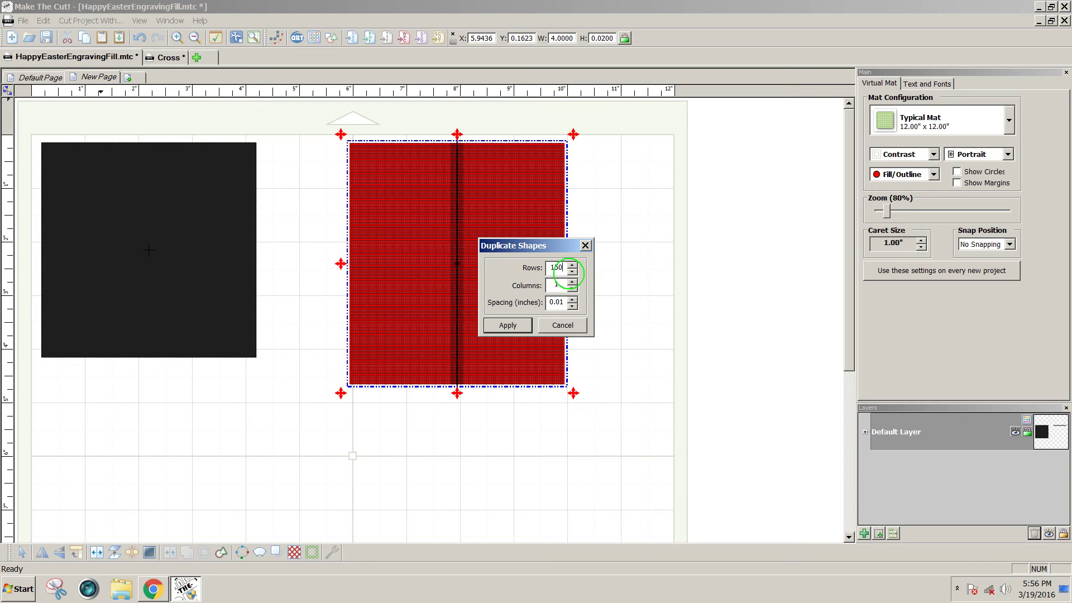
left_click_drag(565, 268, 533, 267)
type("100")
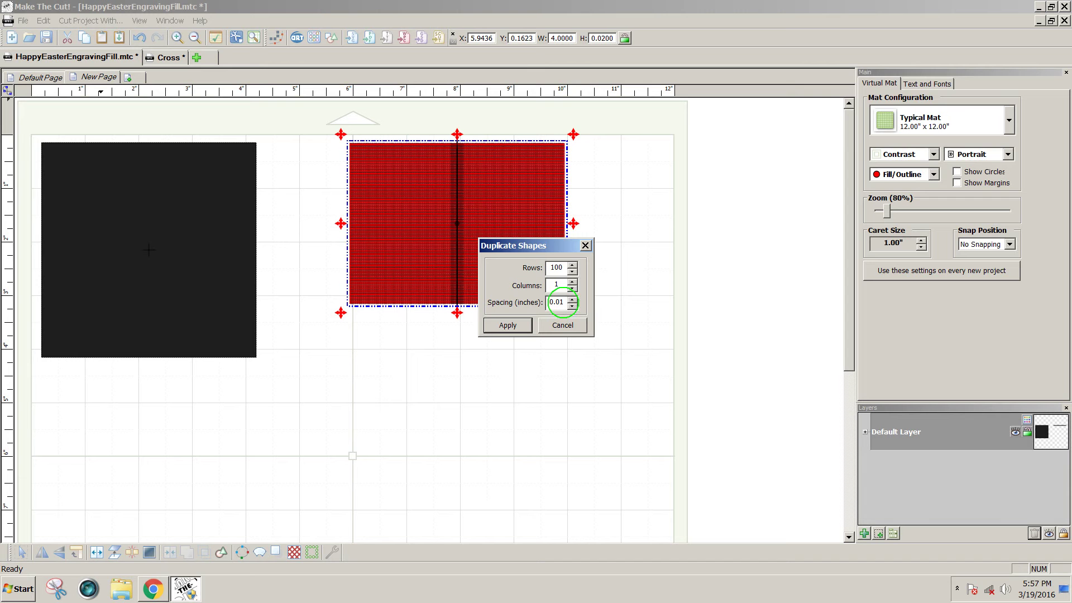
left_click_drag(563, 302, 560, 301)
type("2")
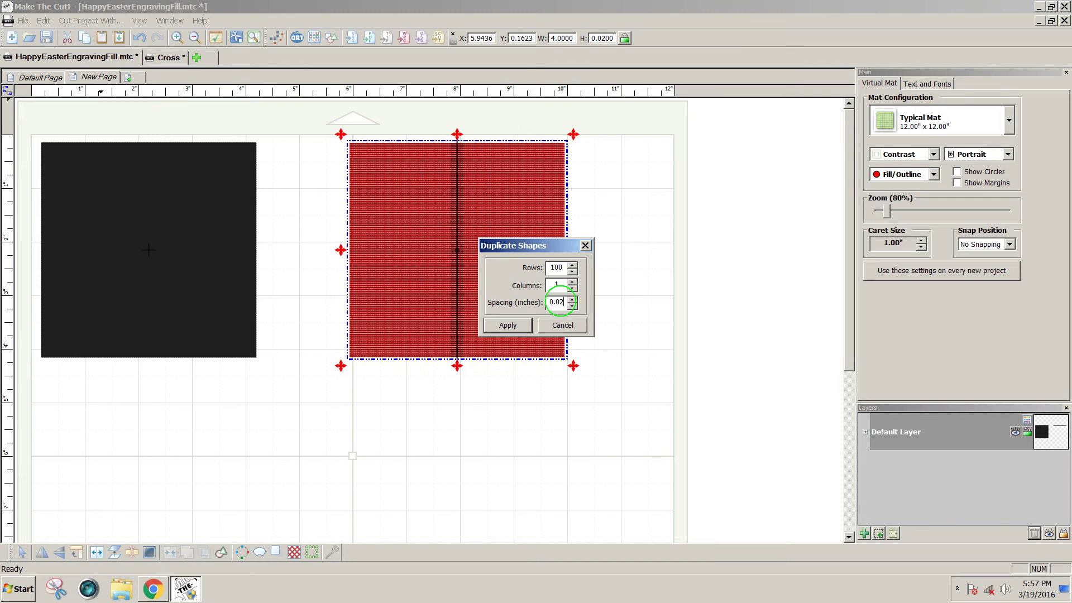
Apply the bar duplication and join all the resulting bars into one shape
left_click_drag(543, 249, 685, 240)
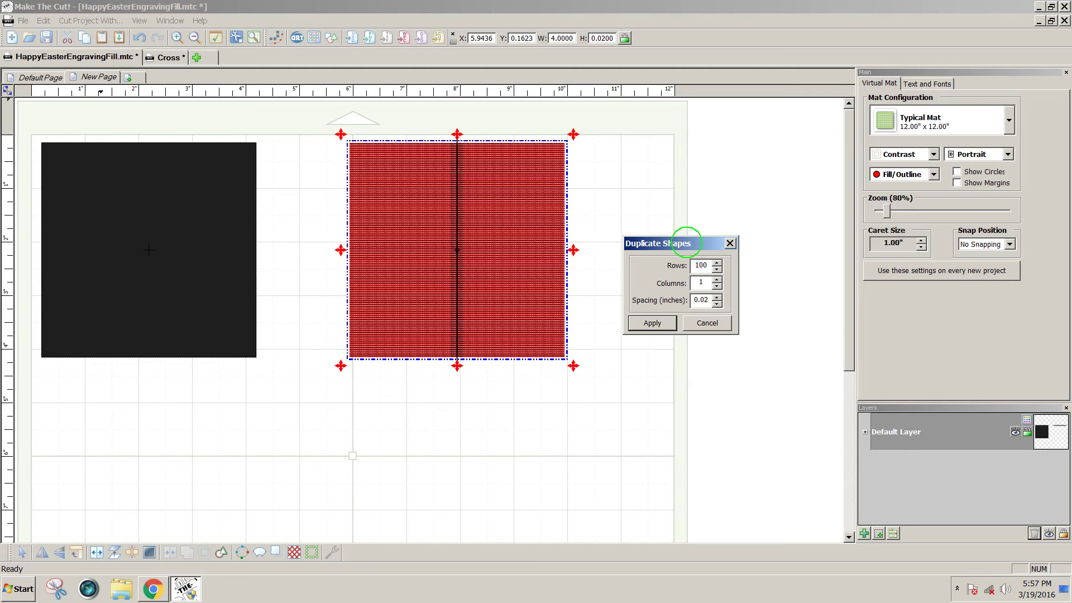
left_click_drag(687, 243, 688, 201)
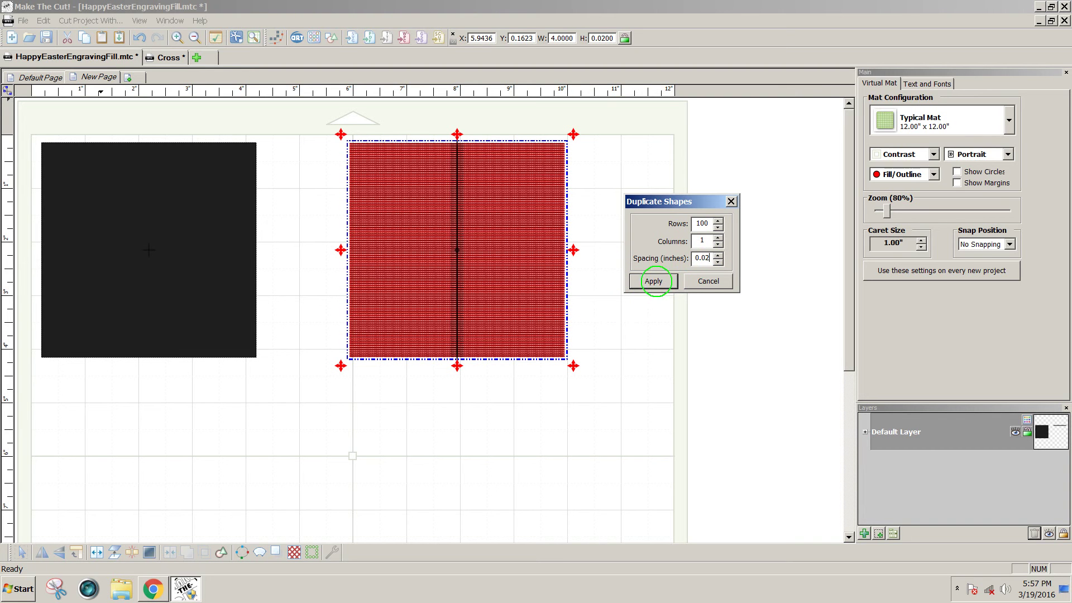
left_click(655, 281)
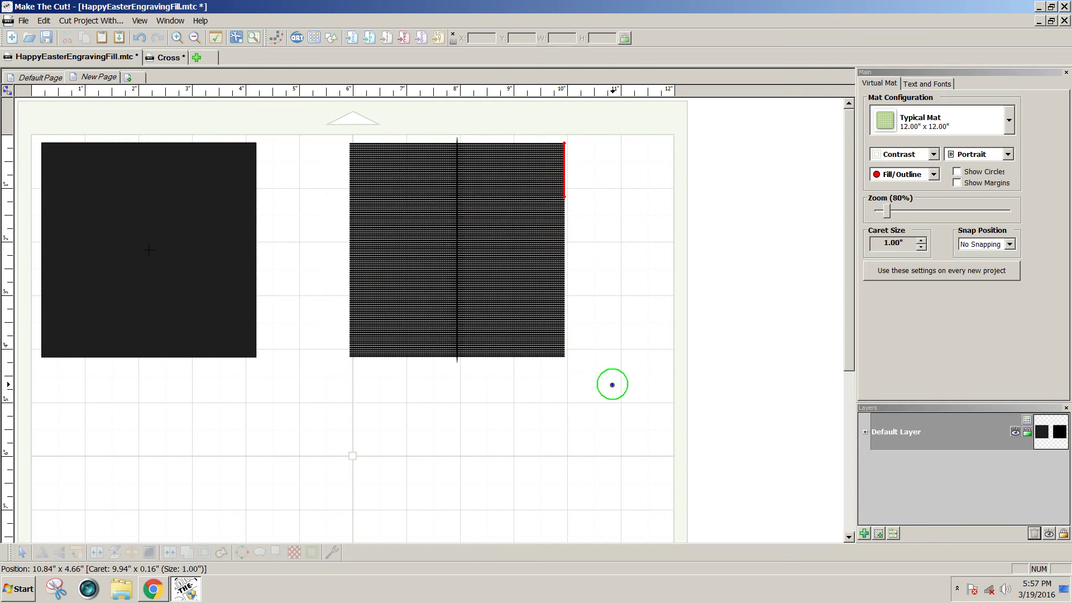
left_click_drag(612, 384, 292, 103)
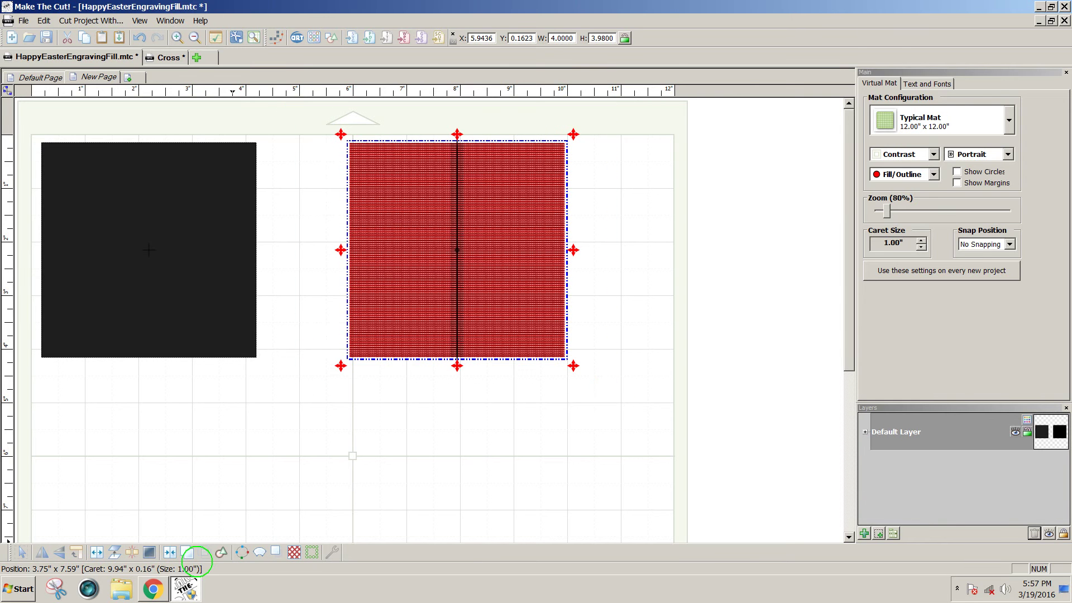
left_click(170, 553)
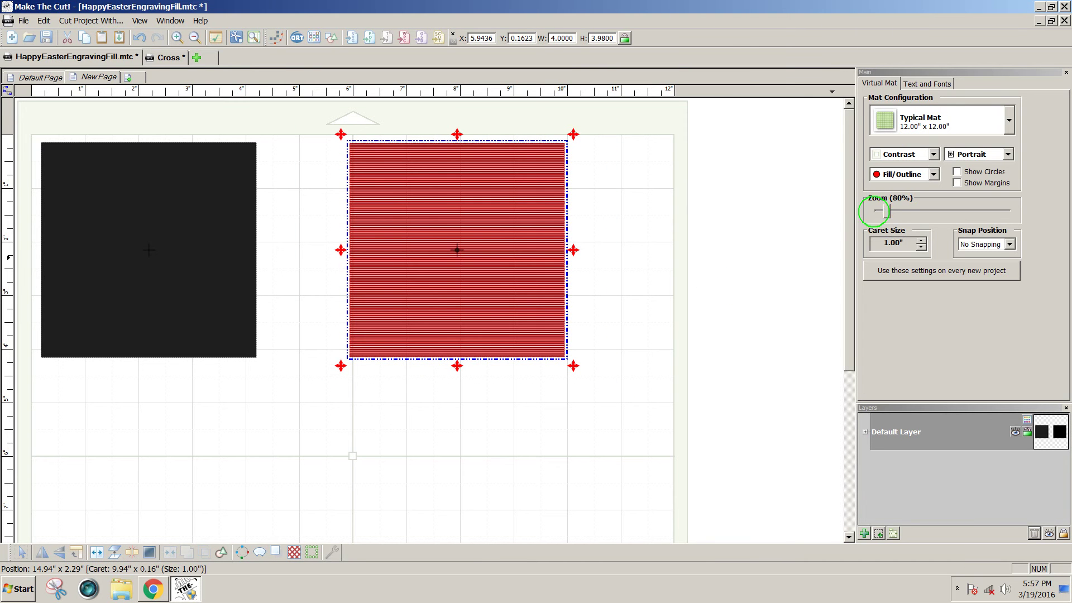
Display the shapes as outlines only and examine the joined line pattern up close
left_click_drag(887, 211, 912, 211)
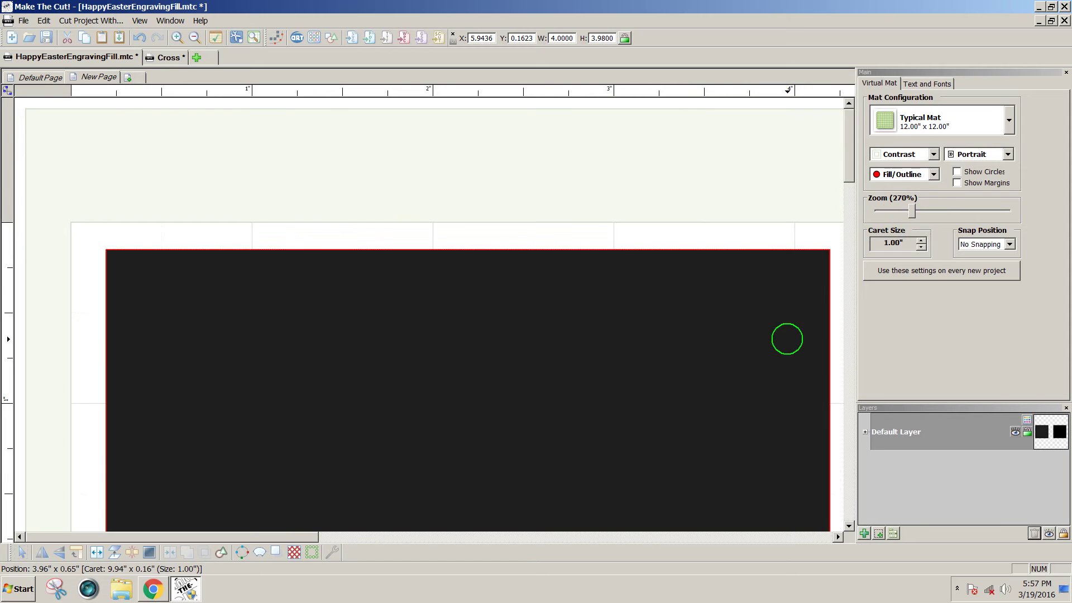
left_click_drag(327, 526, 653, 553)
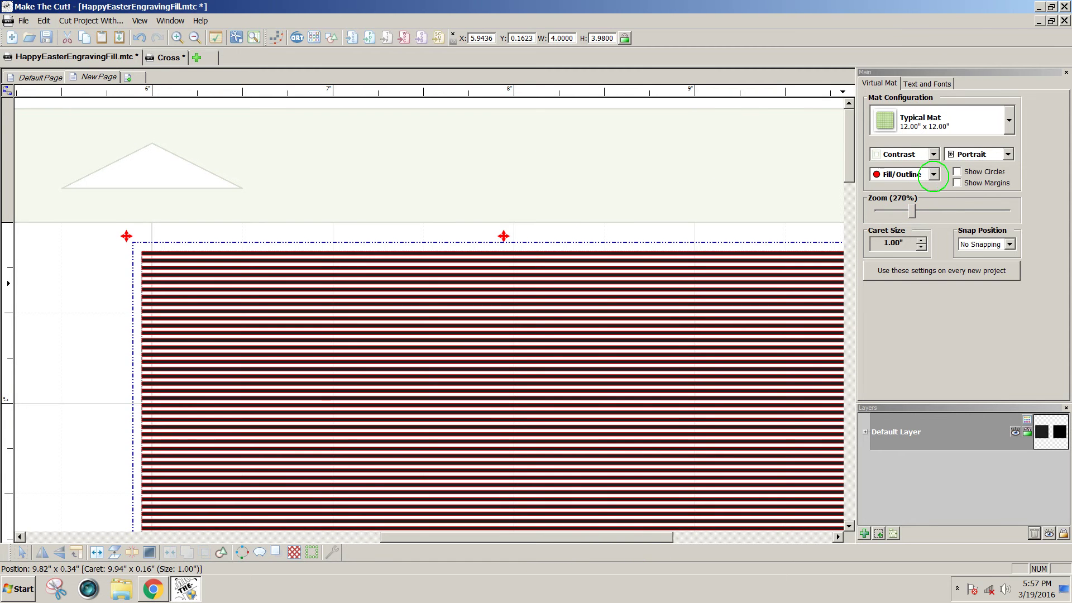
left_click(934, 175)
left_click(897, 207)
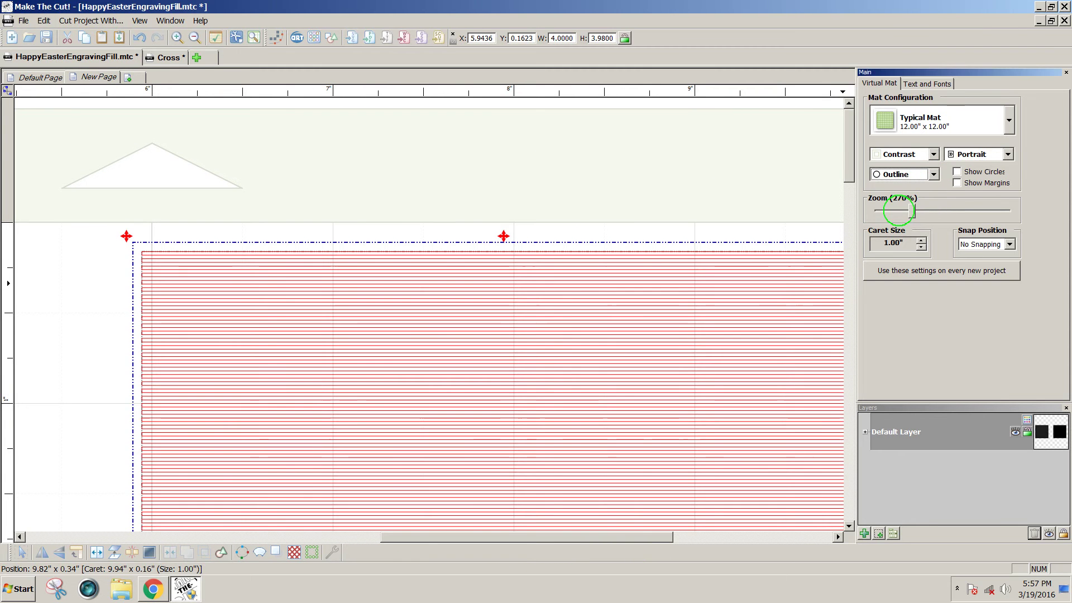
mouse_move(849, 166)
left_mouse_down()
mouse_move(830, 261)
mouse_move(839, 183)
left_mouse_up()
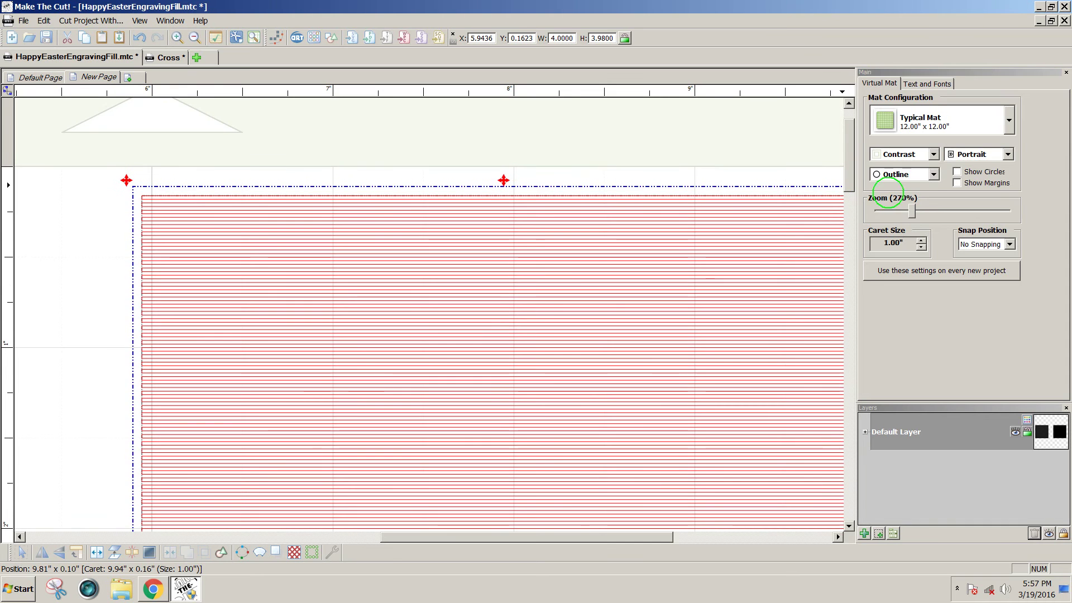
left_click_drag(911, 210, 885, 210)
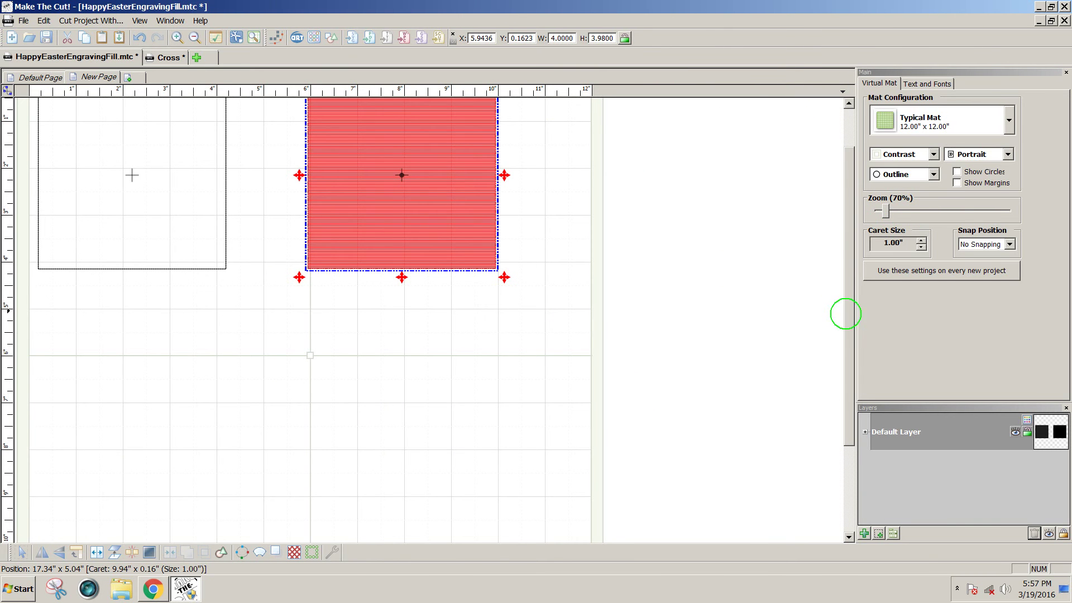
Rotate a copy of the horizontal line pattern 90 degrees and place it beside the original
left_click_drag(842, 313, 849, 263)
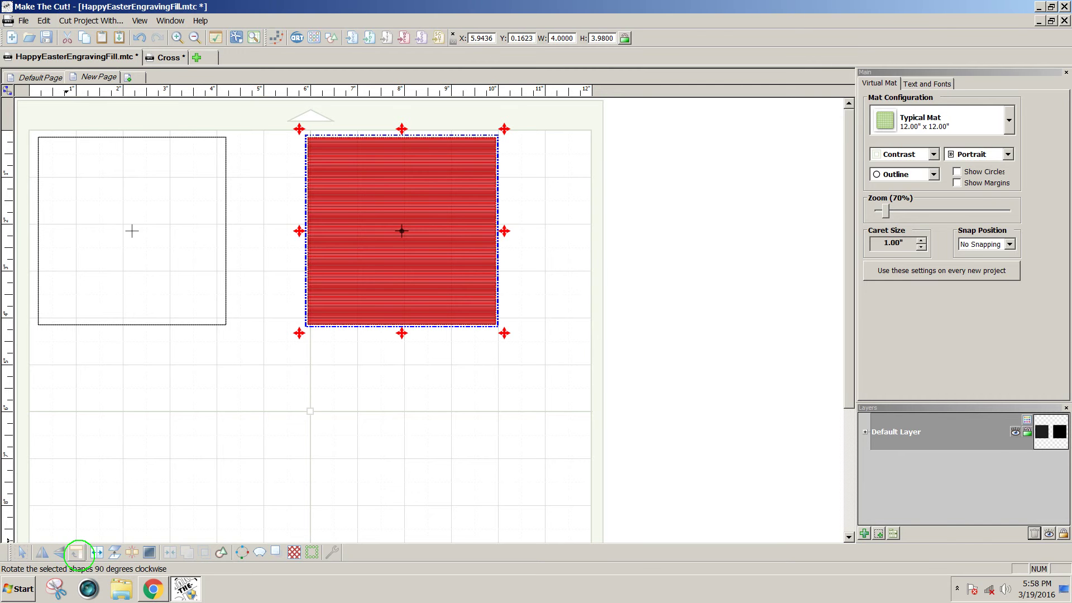
left_click(76, 552)
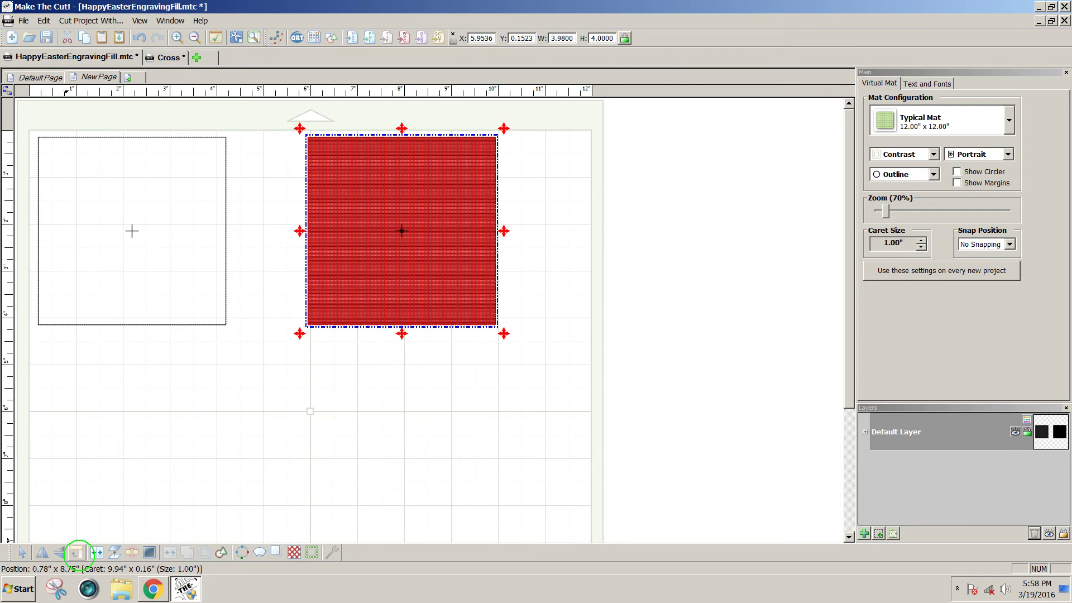
left_click_drag(377, 295, 578, 291)
left_click(764, 309)
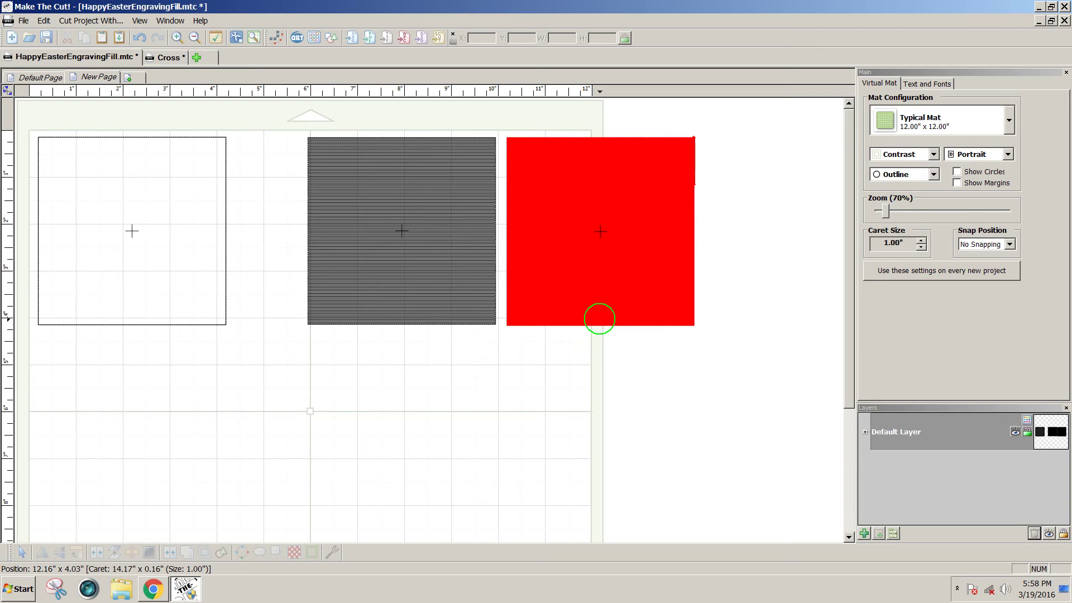
Rotate the vertical line pattern 45 degrees and place a duplicate of the resulting diamond beyond it
left_click(599, 318)
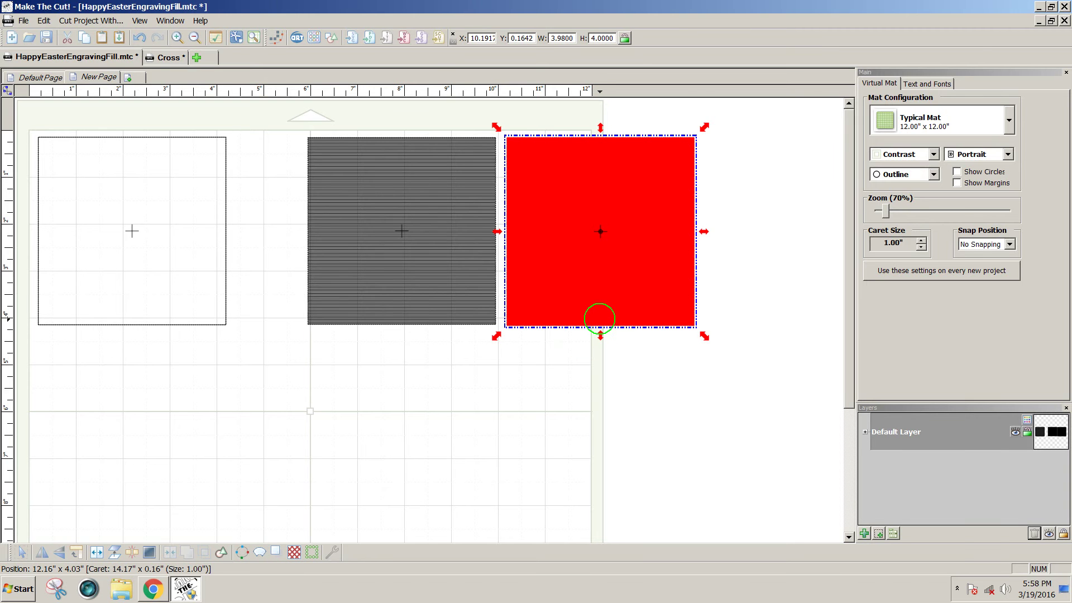
left_click(599, 319)
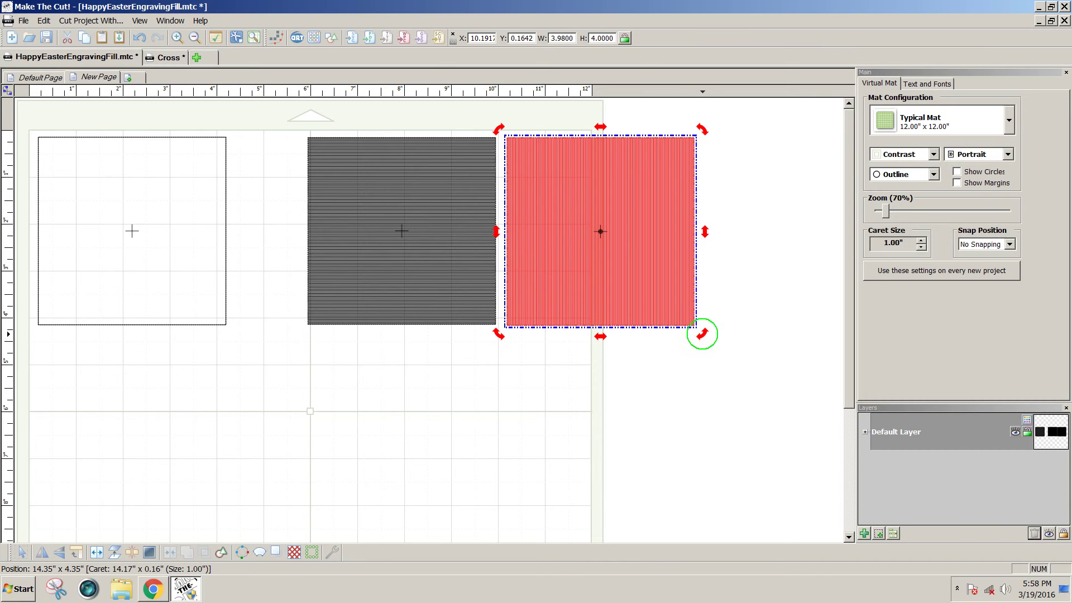
left_click_drag(702, 334, 643, 353)
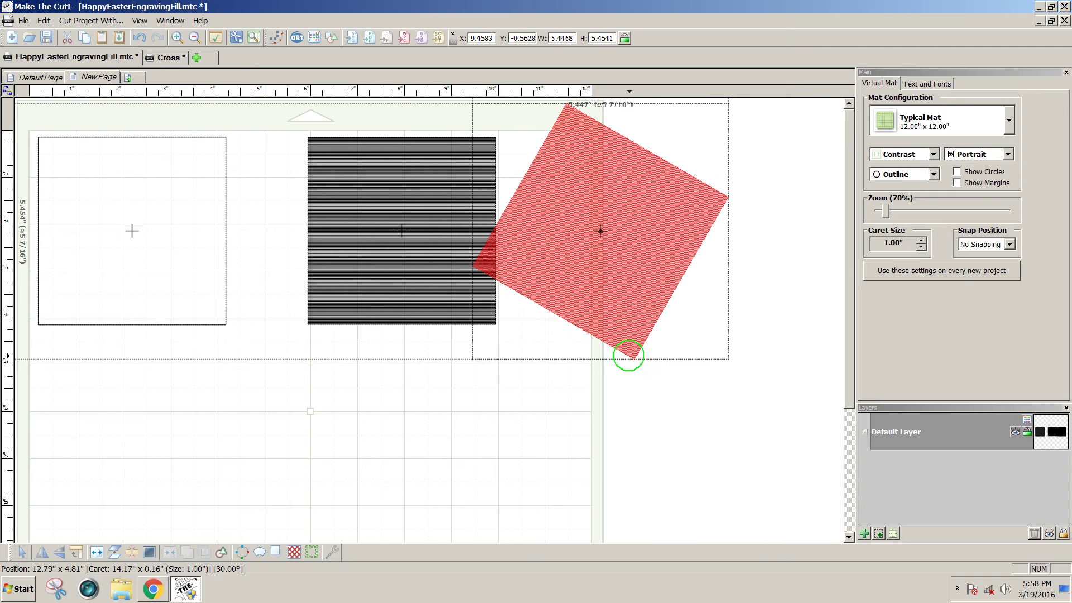
left_click_drag(616, 351, 605, 352)
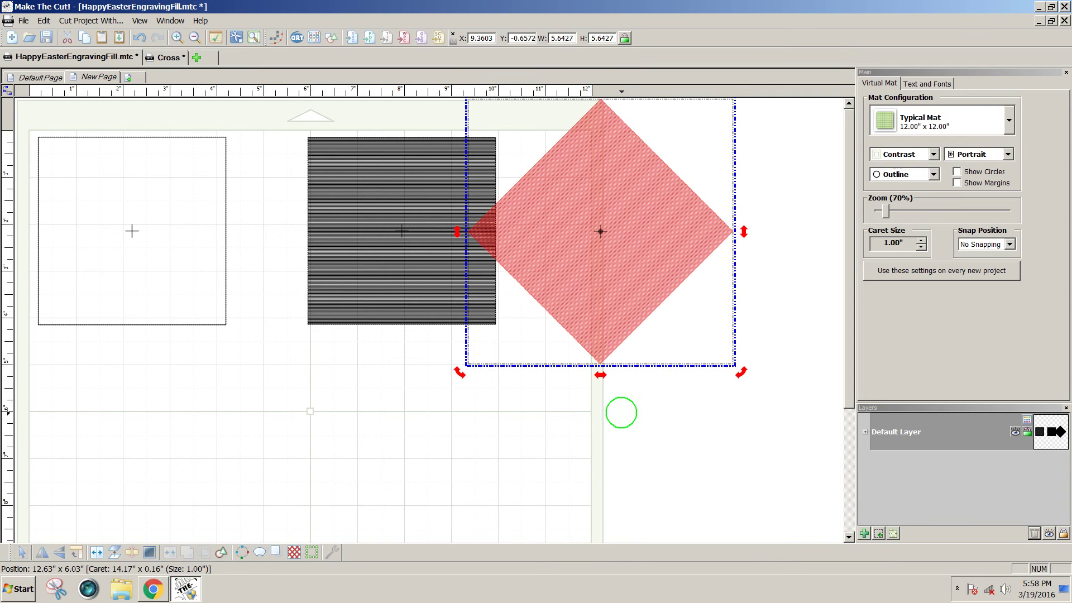
left_click_drag(599, 352, 878, 336)
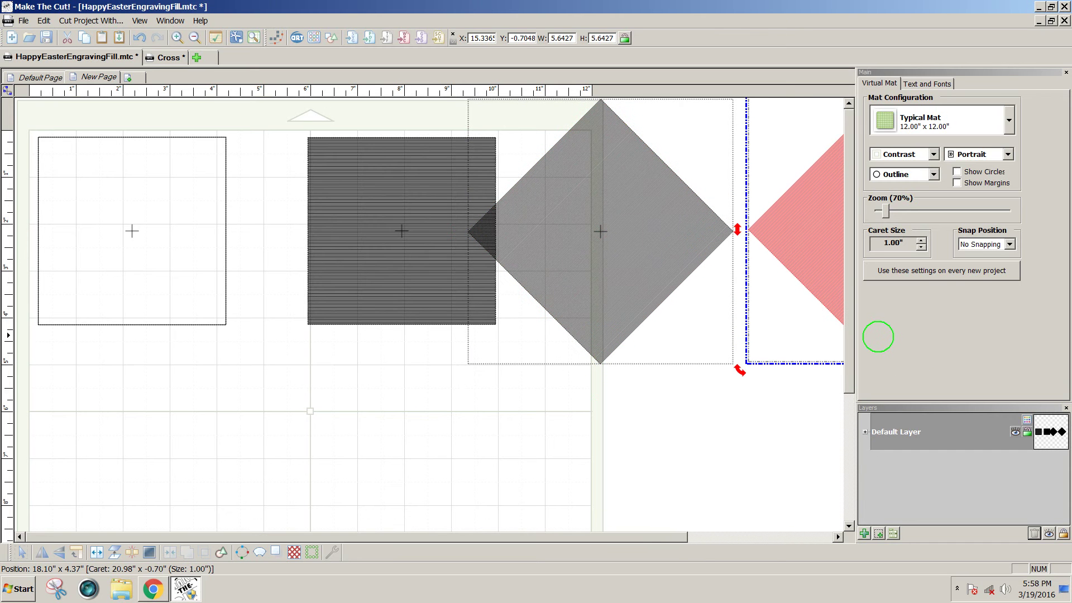
left_click_drag(672, 537, 770, 537)
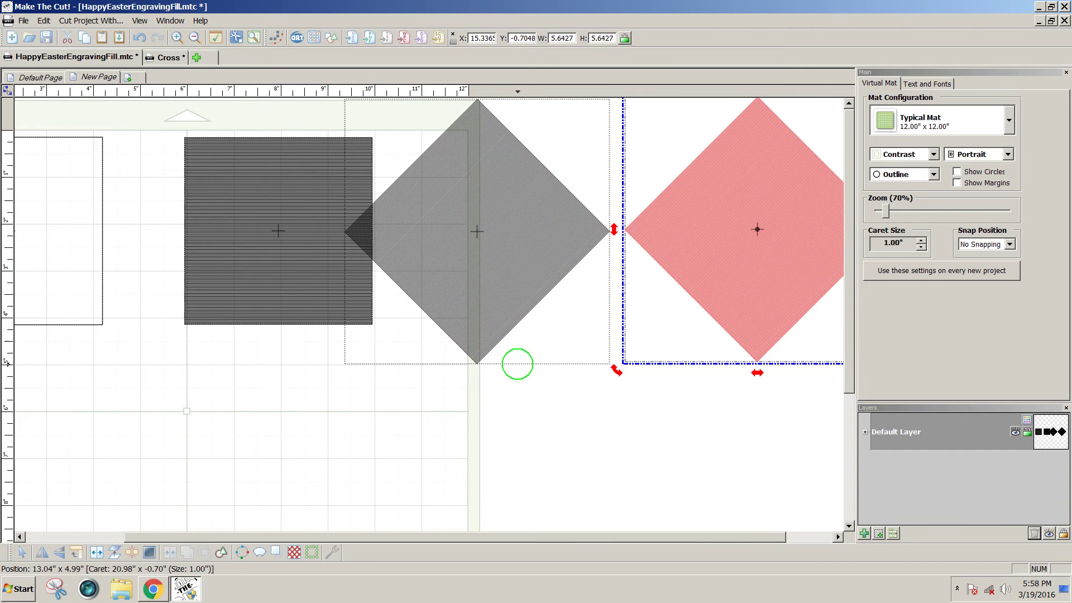
Rotate the first diamond back to vertical lines and move the duplicate diamond close beside it
left_click(498, 324)
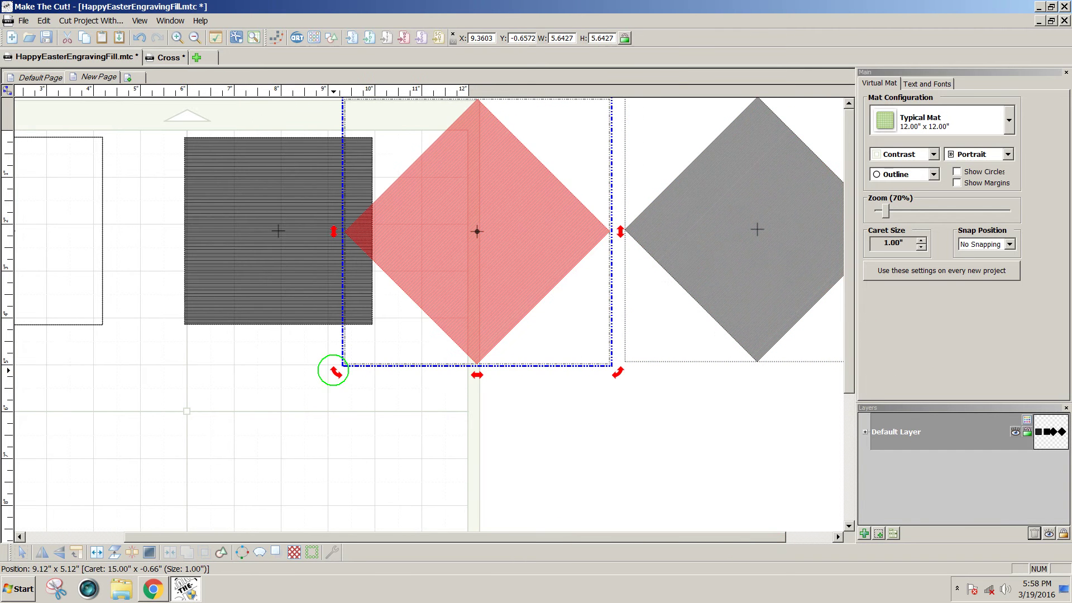
left_click_drag(335, 374, 483, 393)
left_click(519, 448)
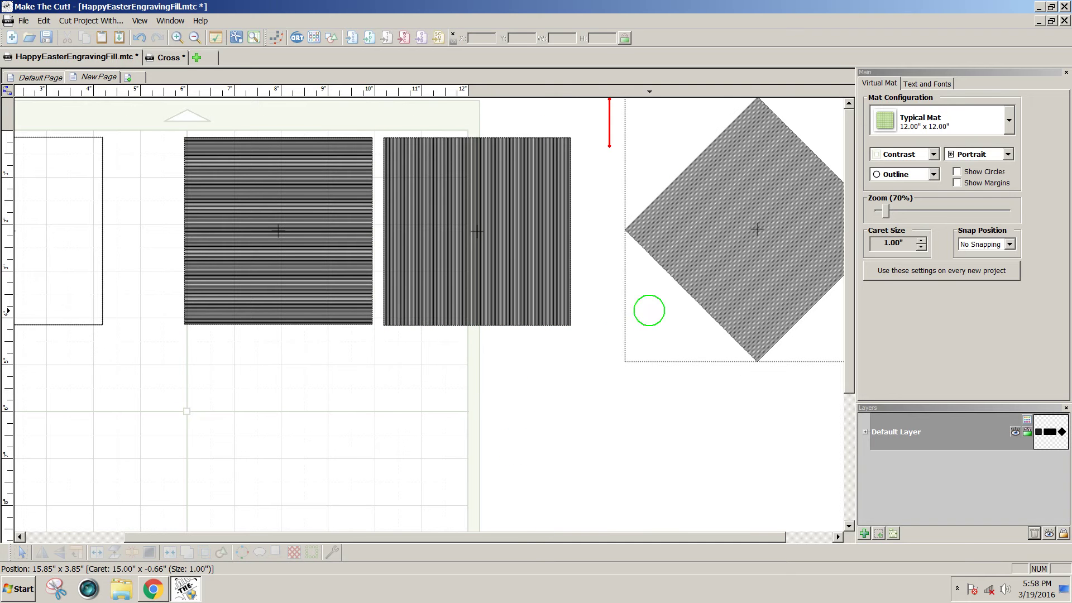
left_click_drag(740, 282, 694, 275)
left_click(754, 431)
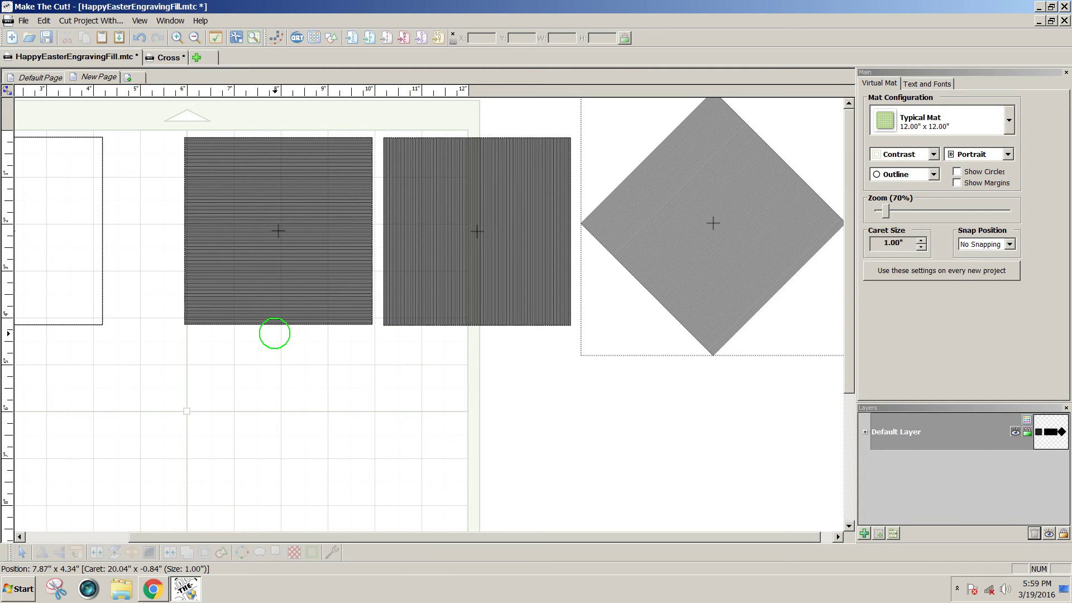
Export the horizontal line pattern to the Basic Shapes under the name EngLineHorizontal_JF
left_click(274, 316)
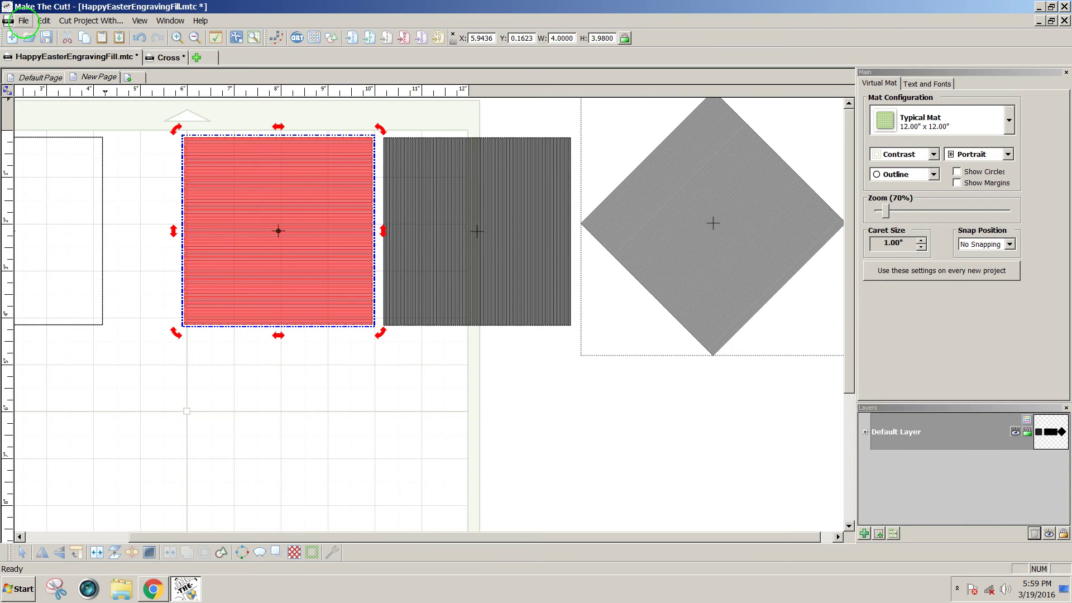
left_click(24, 21)
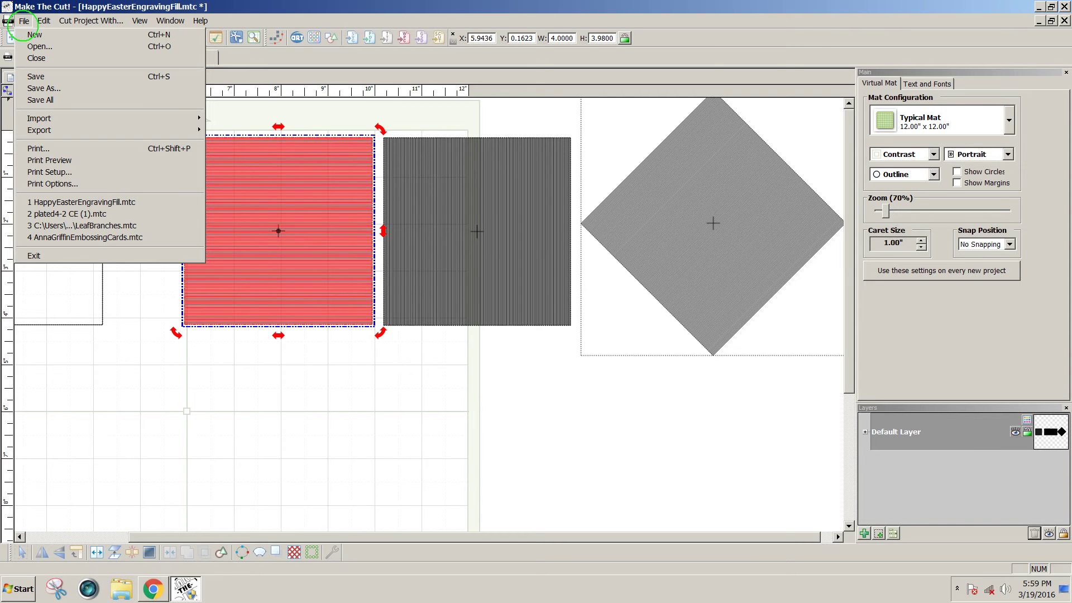
mouse_move(50, 130)
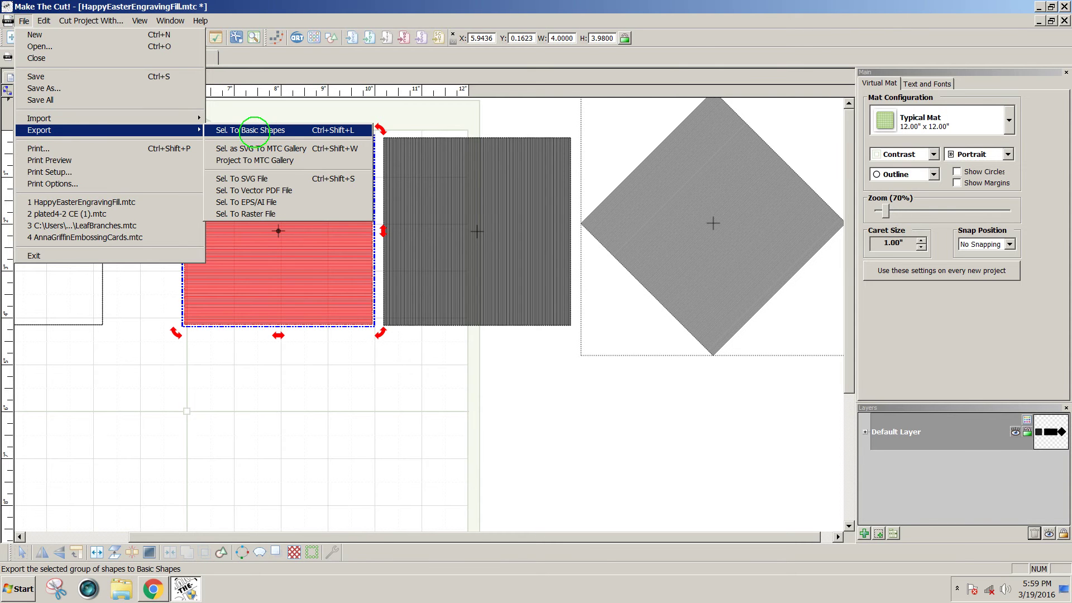
left_click(255, 130)
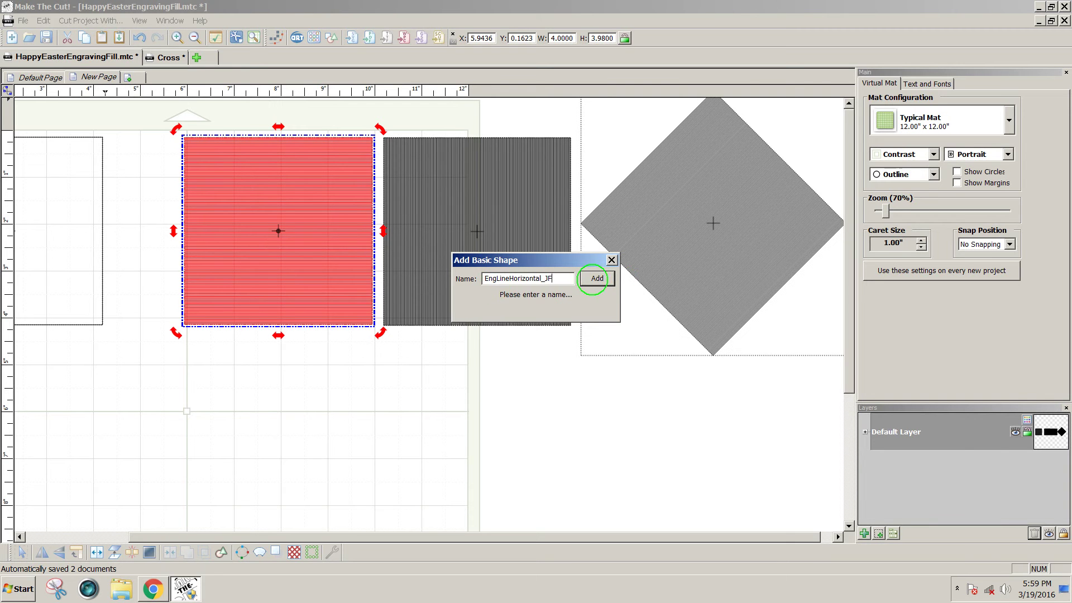
left_click(596, 278)
left_click(624, 322)
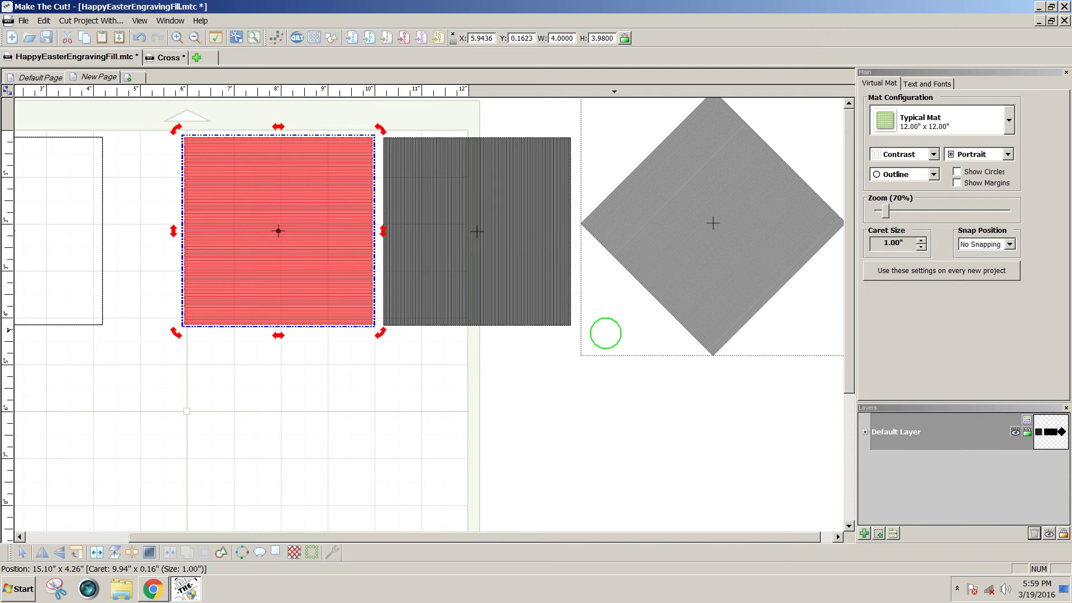
left_click(347, 413)
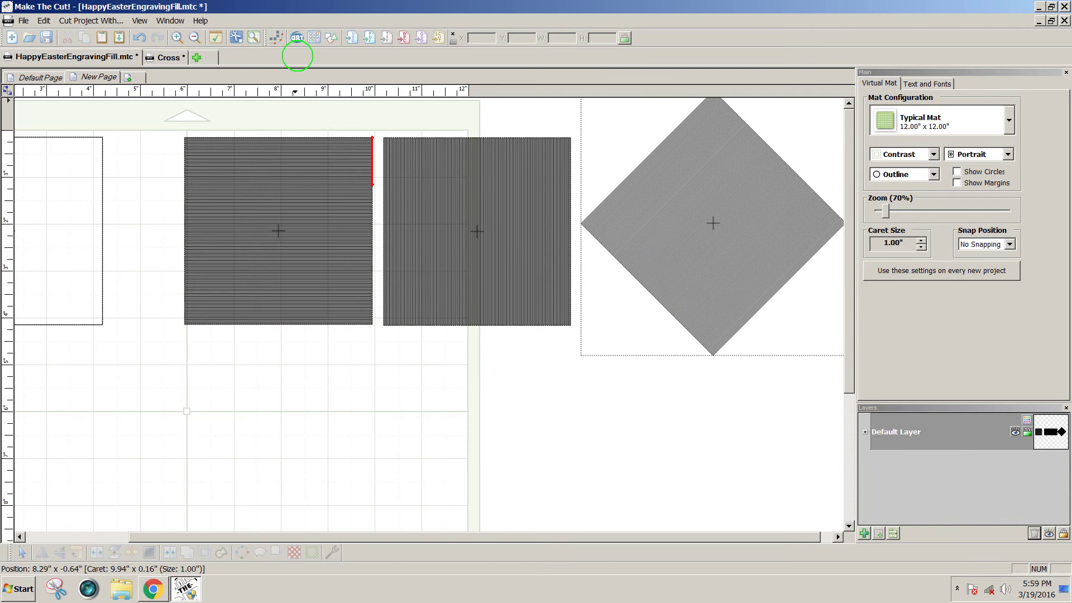
Search your own basic shapes for "eng" and add EngFillHorizontal.02 to the project
left_click(331, 39)
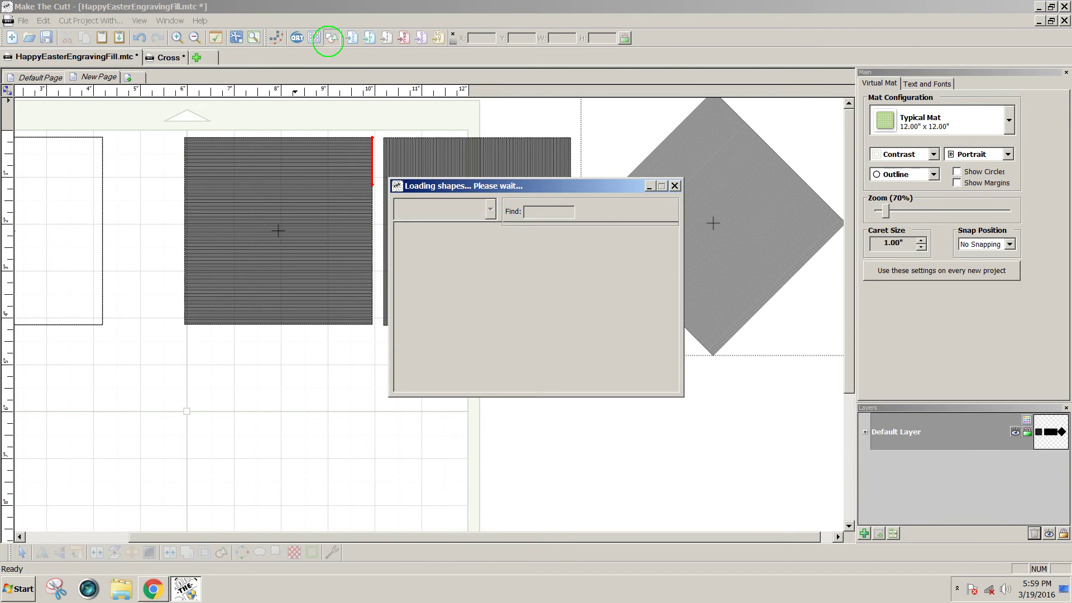
left_click(490, 209)
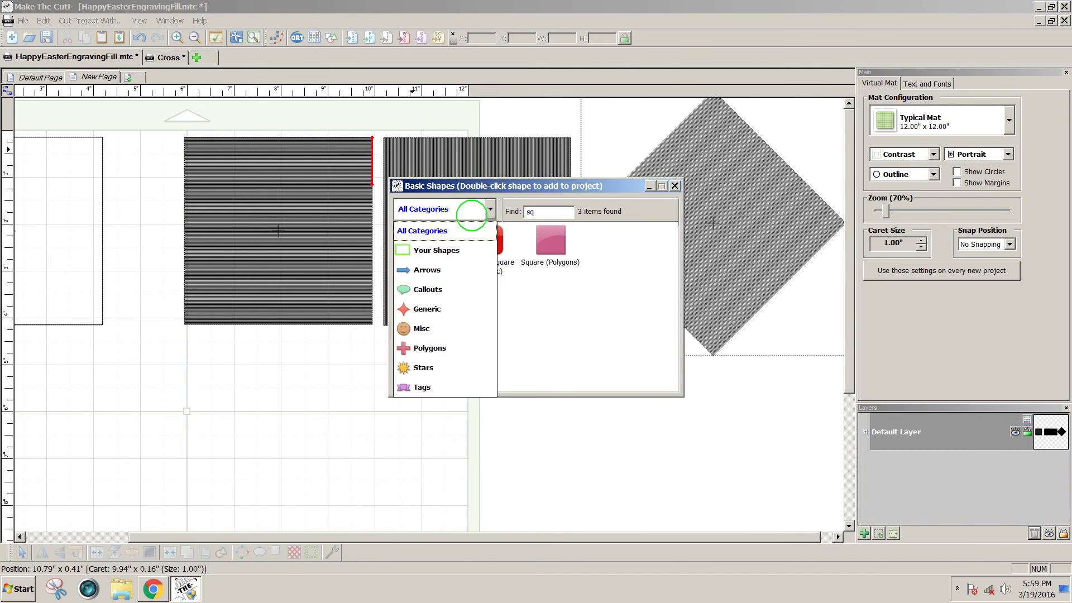
left_click(444, 253)
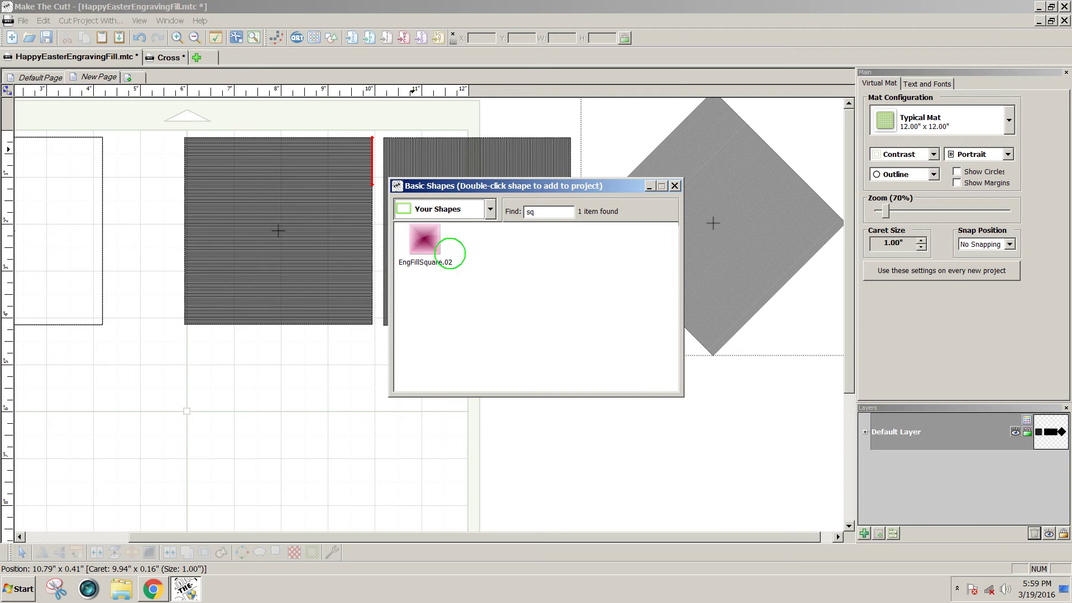
double_click(535, 212)
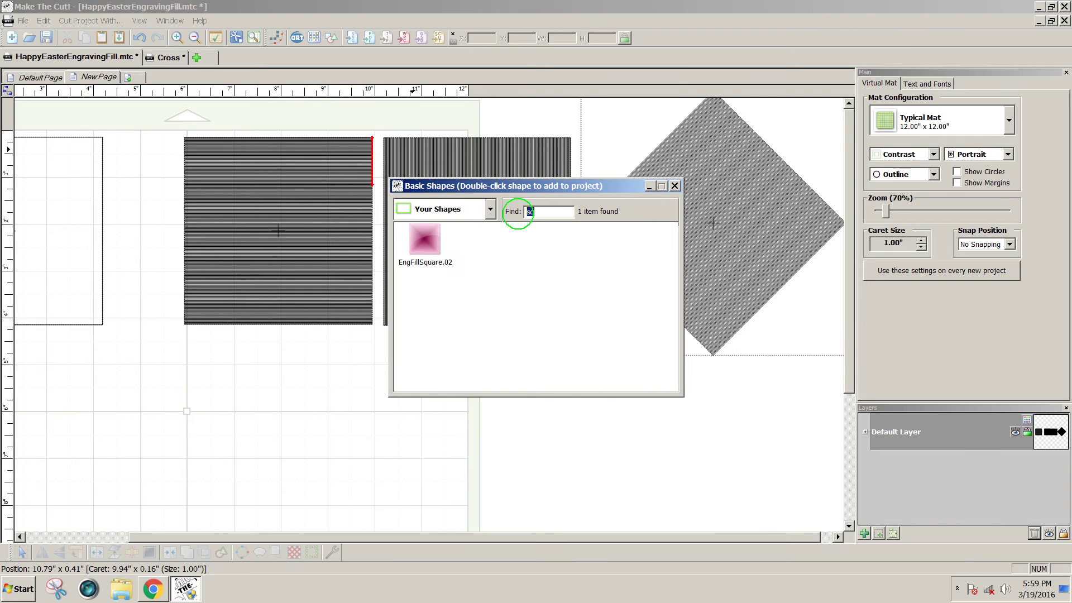
key("BackSpace")
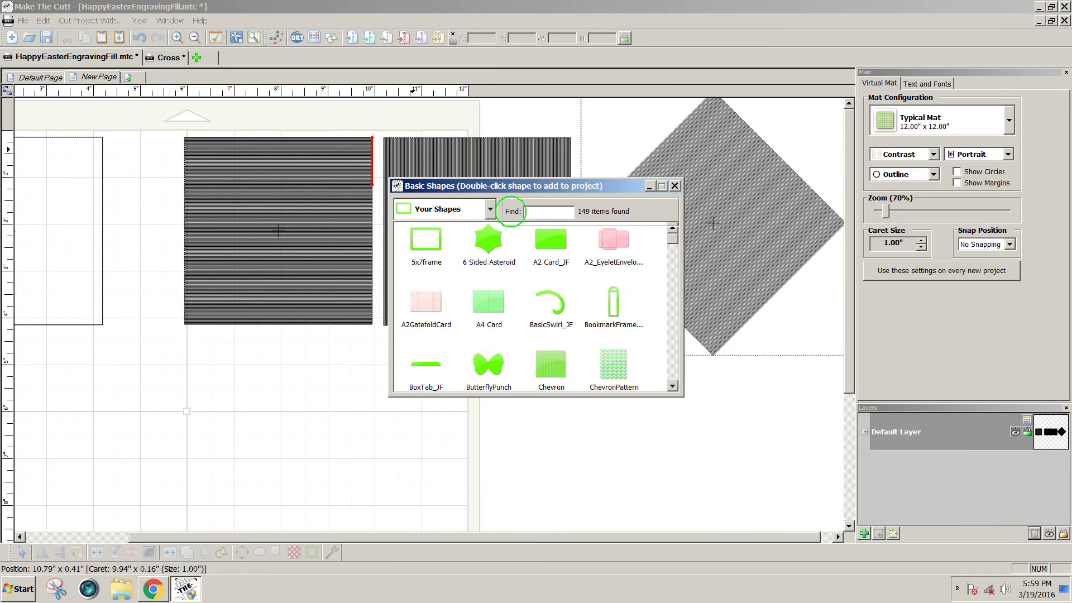
type("e")
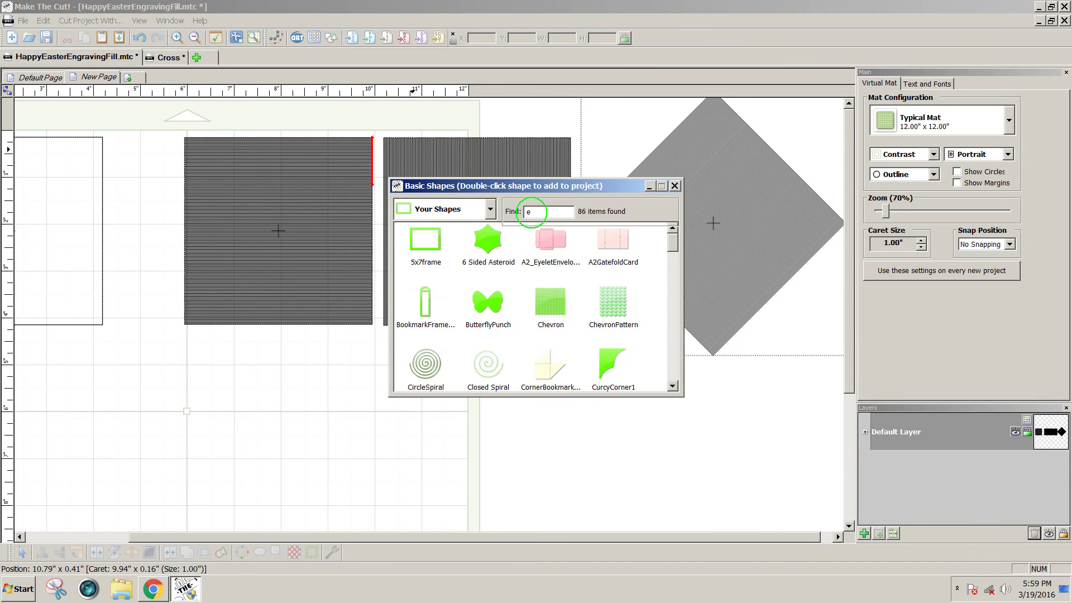
type("ng")
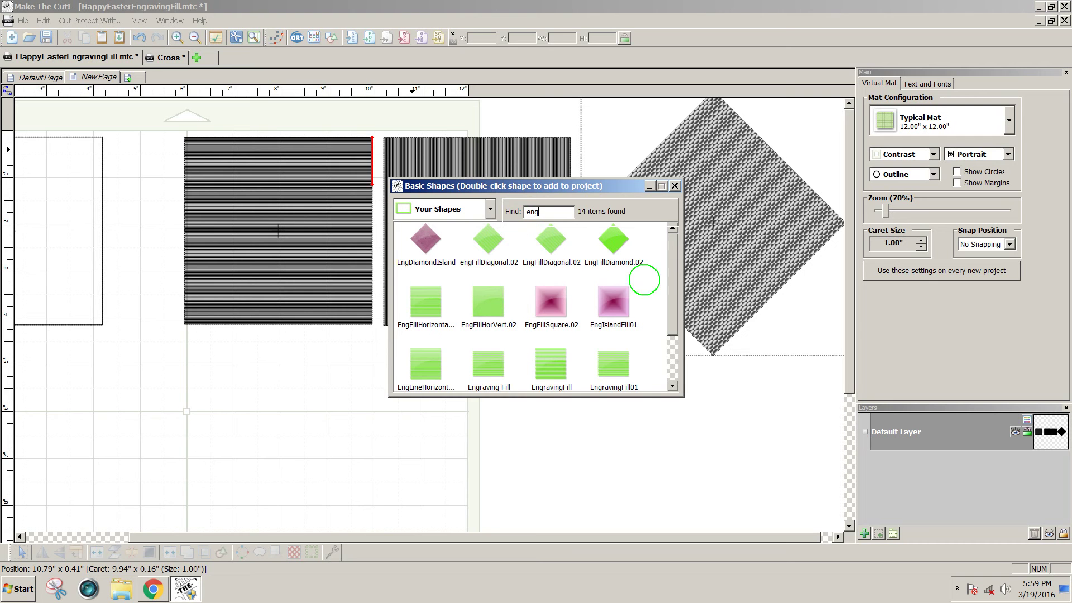
left_click_drag(671, 275, 669, 309)
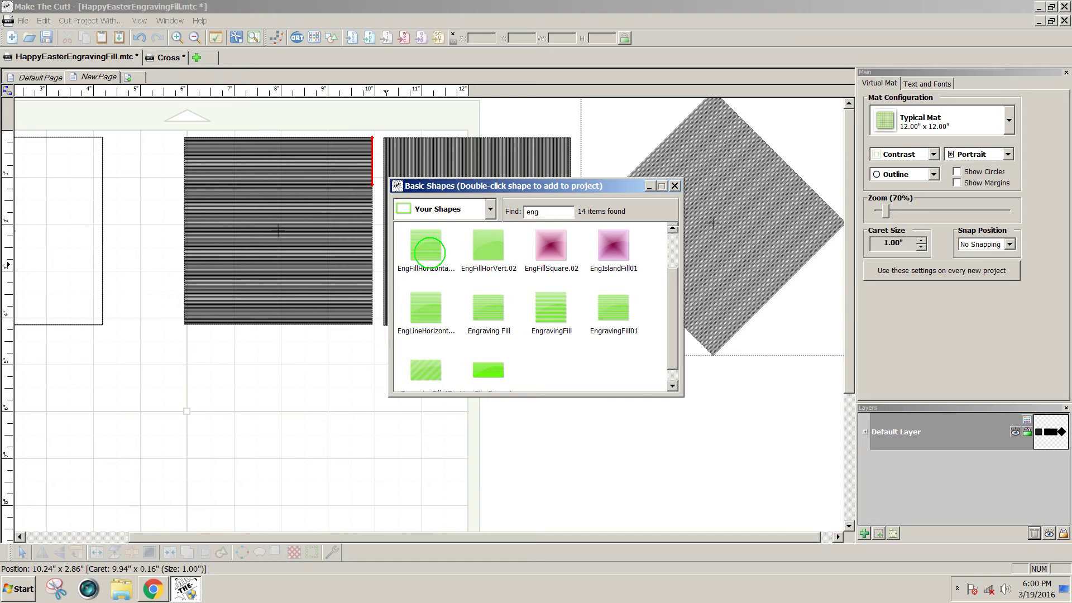
double_click(427, 254)
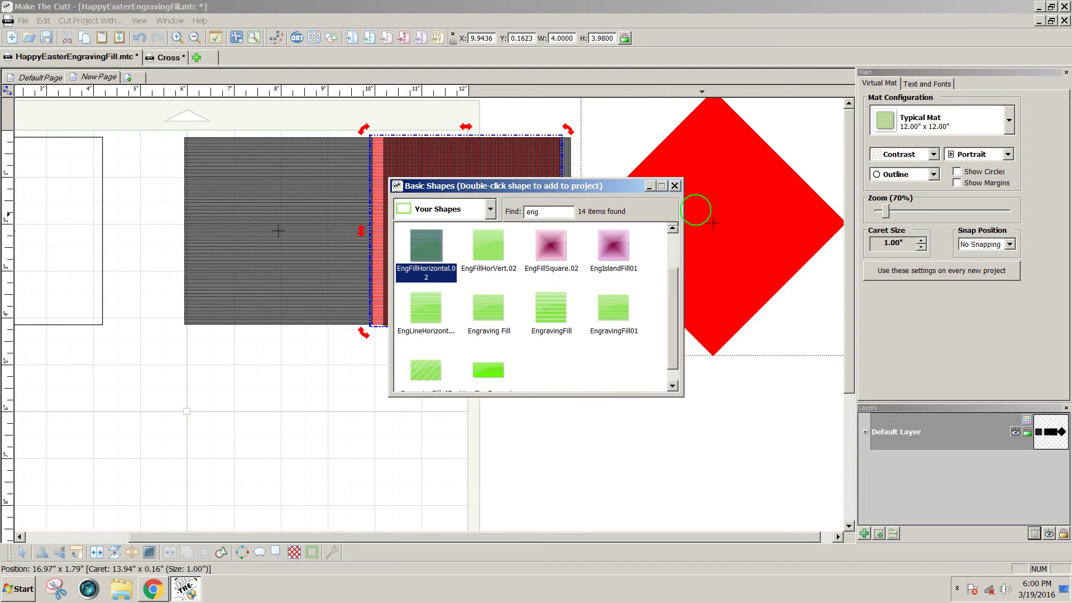
left_click(675, 186)
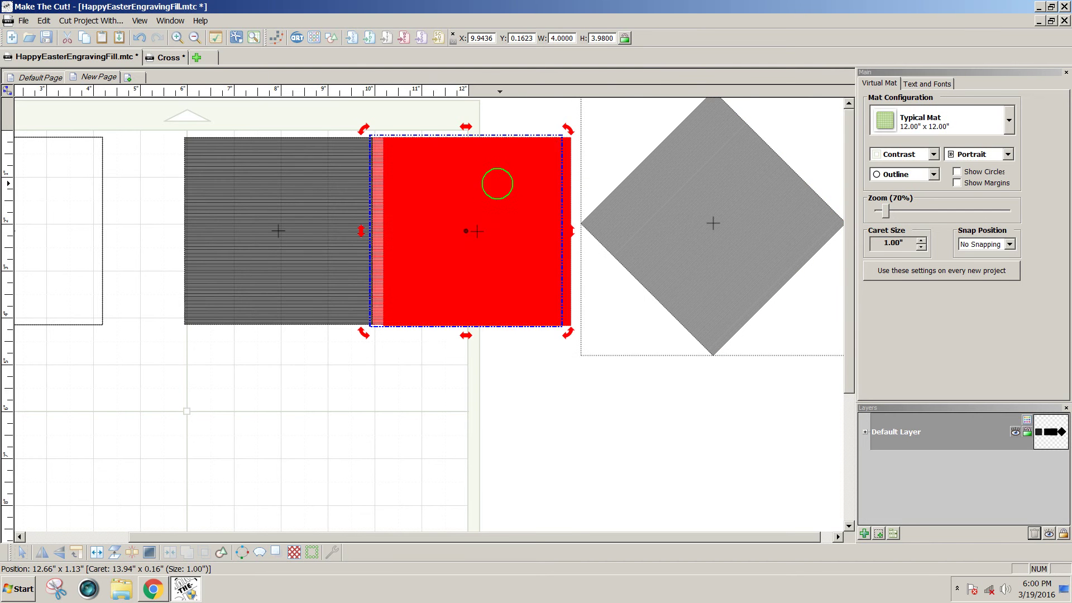
Delete the inserted EngFillHorizontal.02 shape and place the vertical line pattern beside the horizontal one
left_click_drag(495, 182, 284, 369)
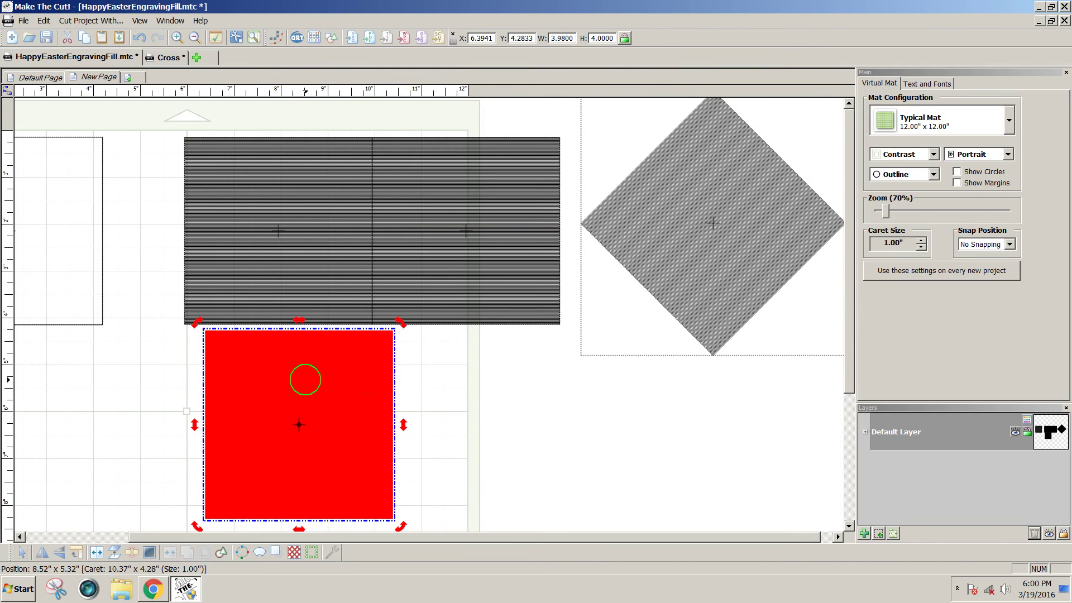
left_click_drag(540, 422, 544, 426)
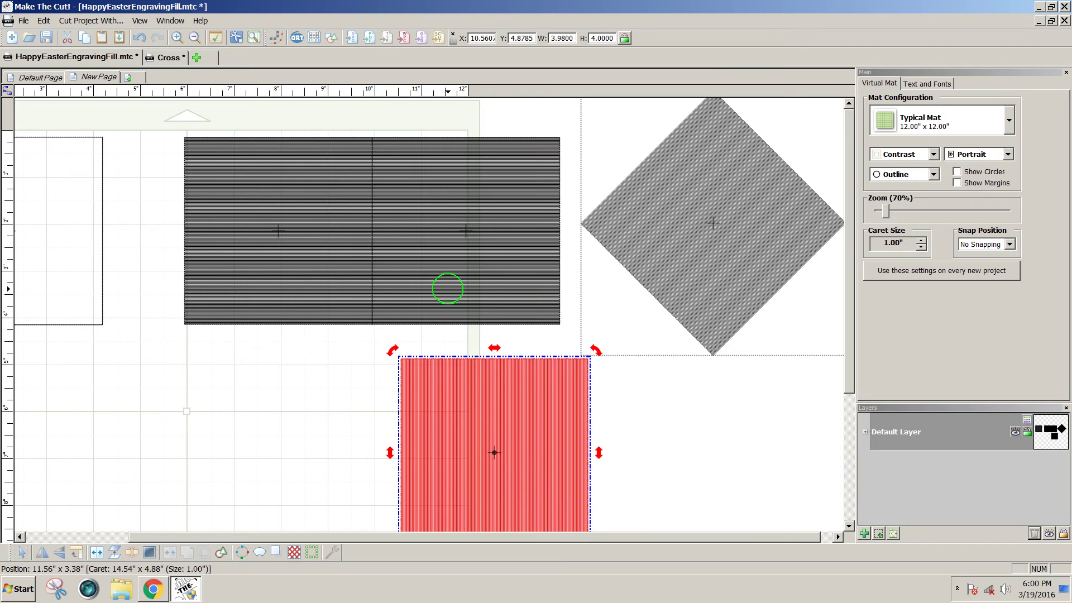
left_click(449, 289)
key("Delete")
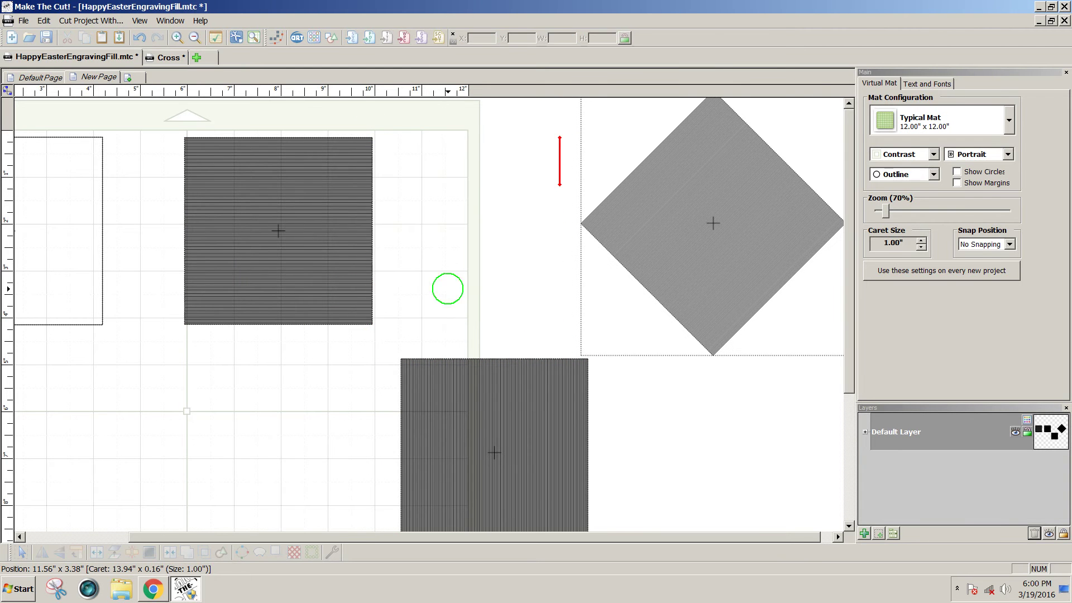
left_click_drag(471, 390, 450, 172)
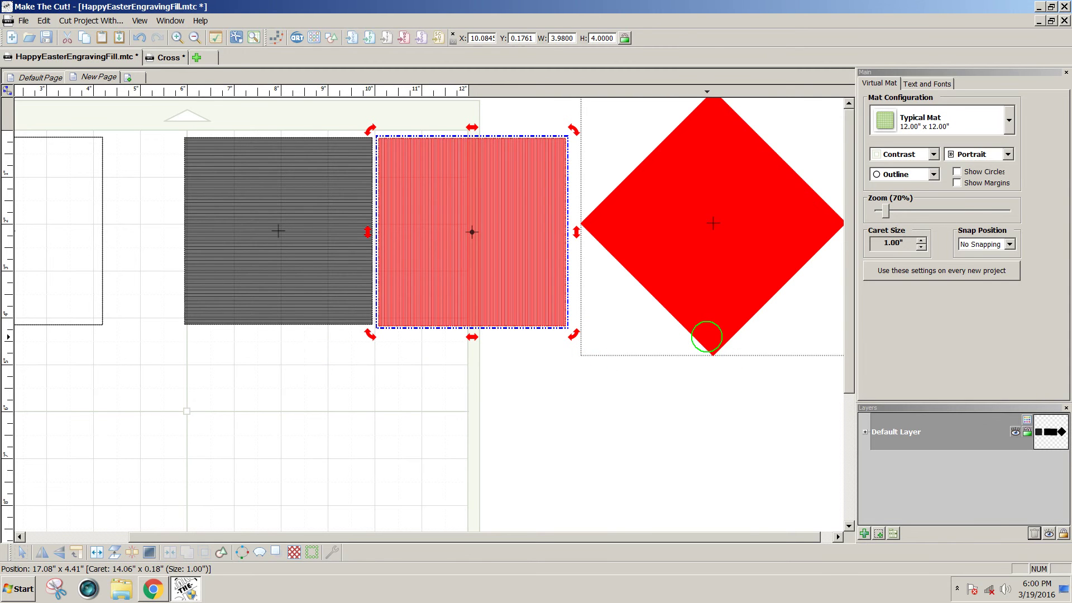
left_click(409, 391)
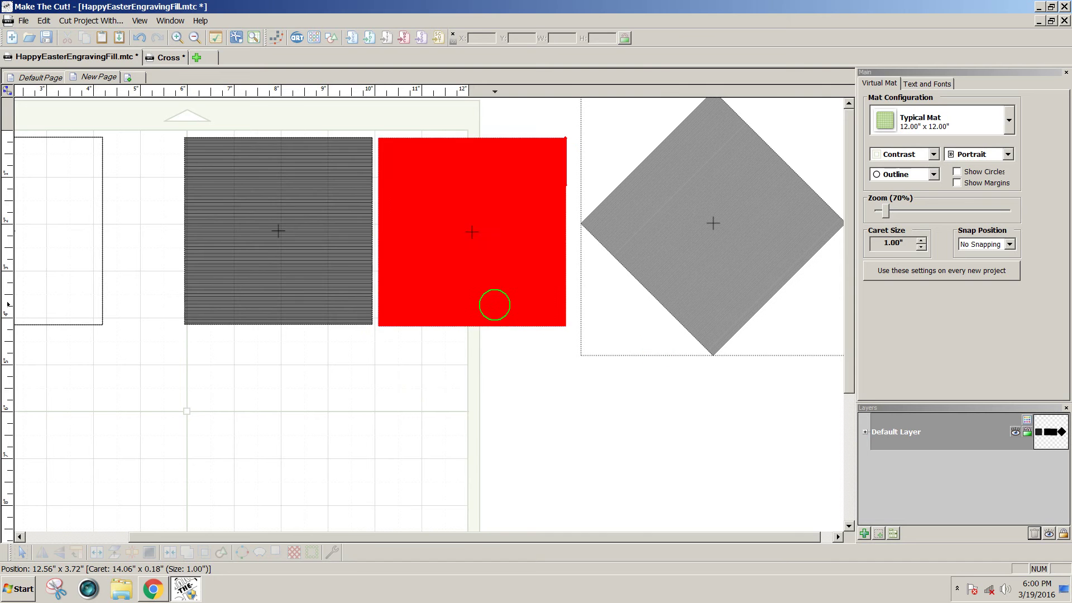
Overlay the vertical line pattern on the horizontal one and join both into a single crosshatch shape
left_click_drag(495, 304, 302, 303)
left_click_drag(457, 374, 132, 91)
left_click(254, 229)
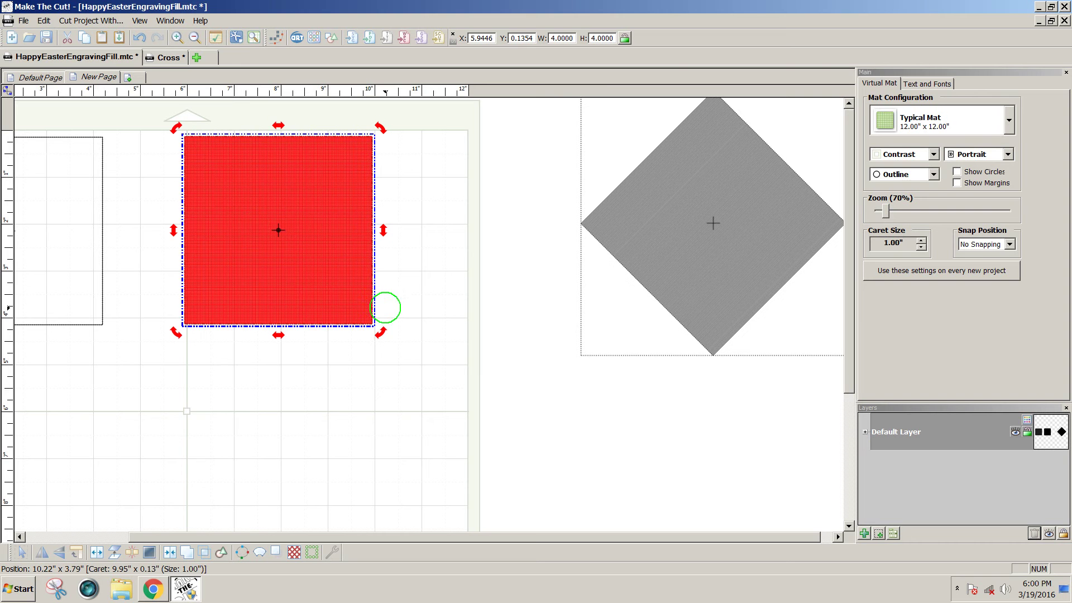
left_click(393, 312)
mouse_move(426, 354)
left_mouse_down()
mouse_move(167, 131)
mouse_move(161, 109)
left_mouse_up()
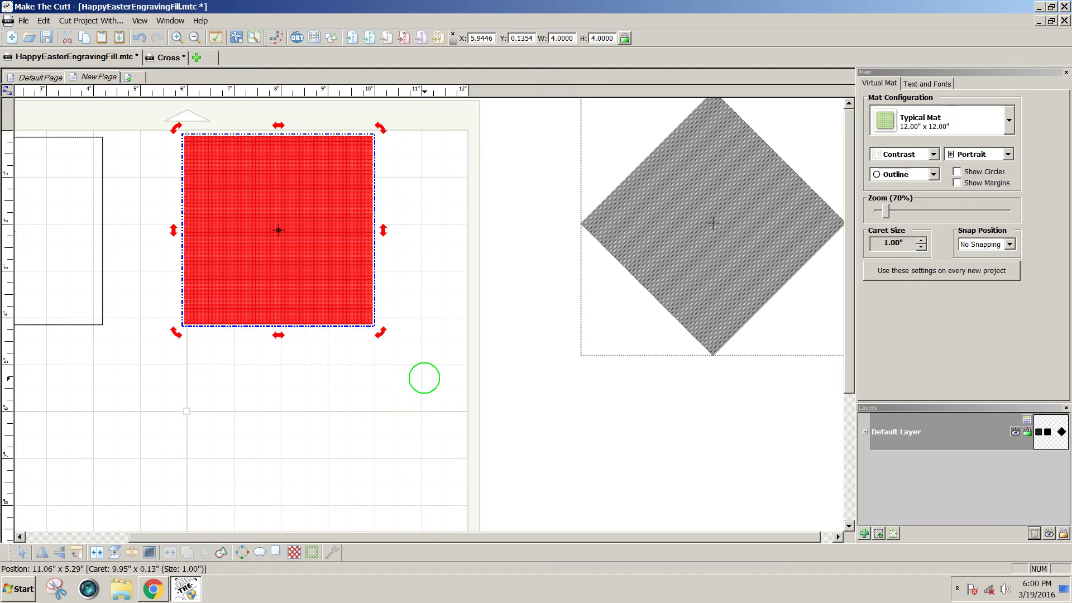
Place a copy of the joined square crosshatch directly to its right and rotate the copy into a diamond orientation
left_click(424, 376)
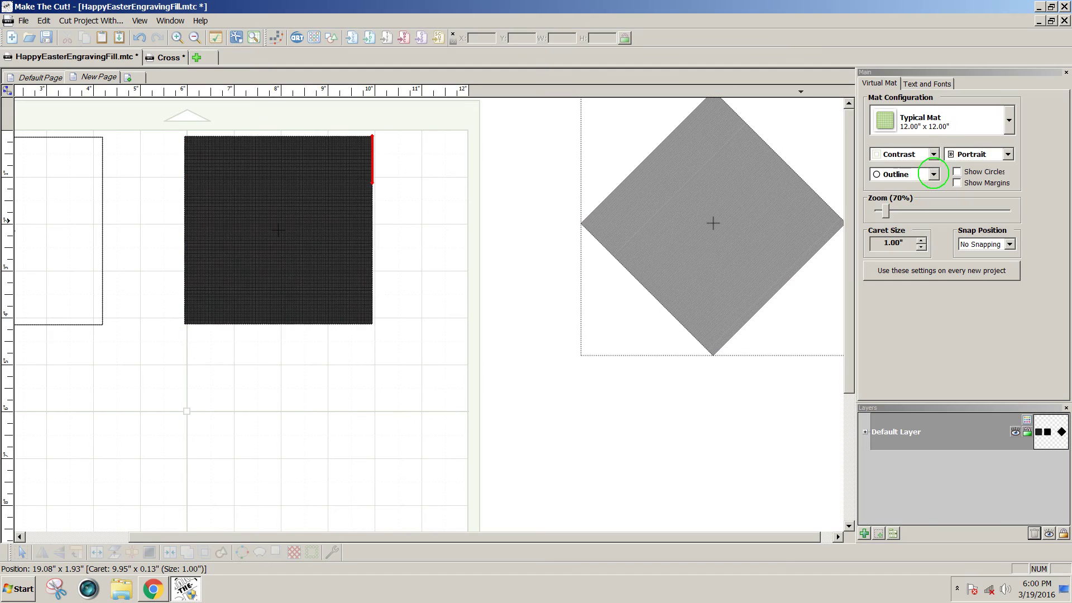
left_click(318, 245)
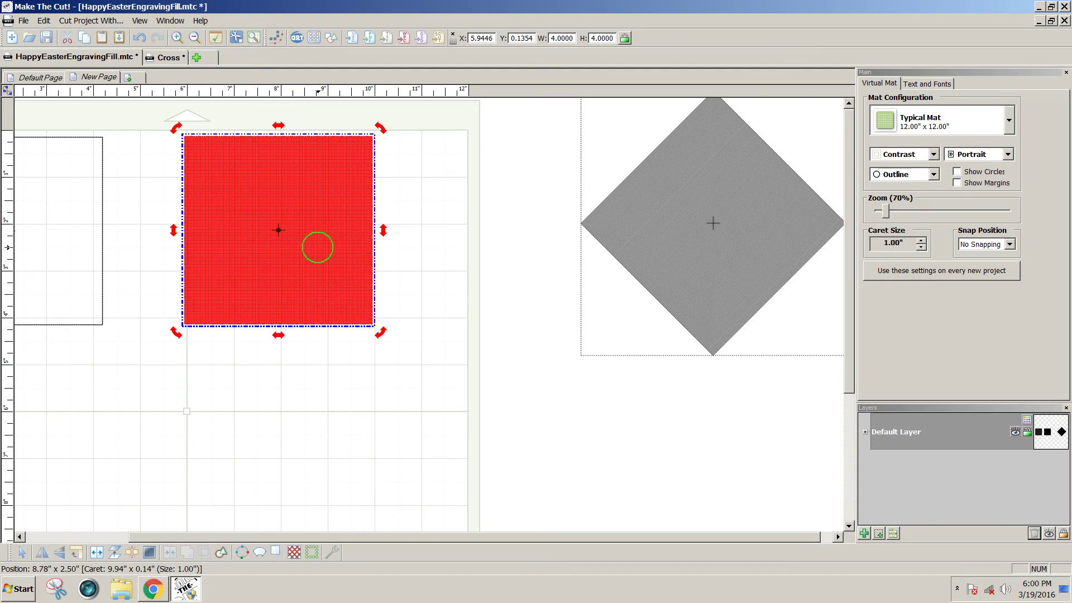
key("F6")
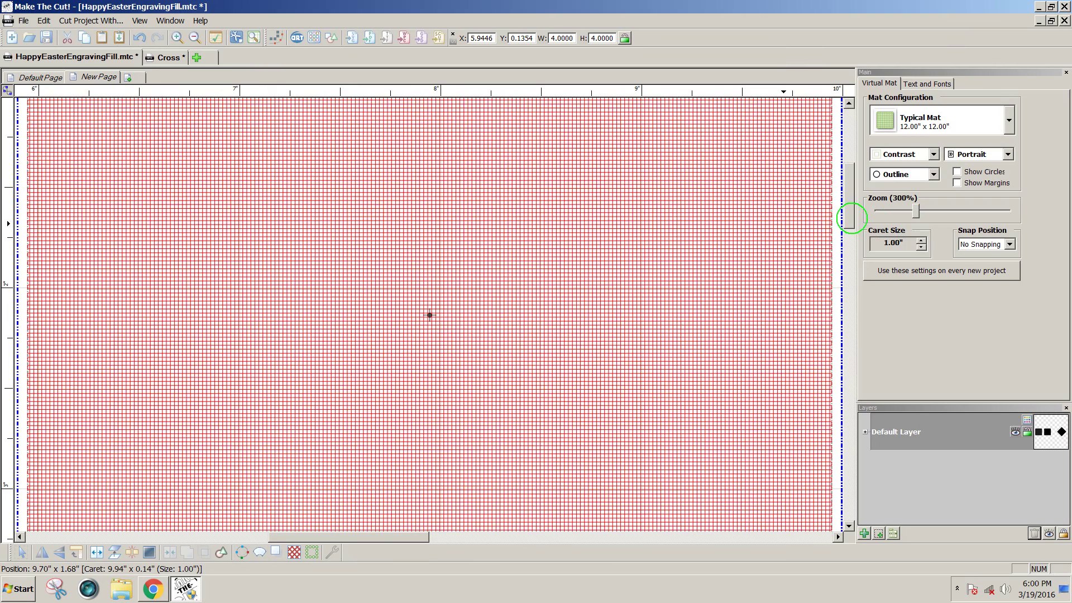
left_click_drag(850, 218, 852, 183)
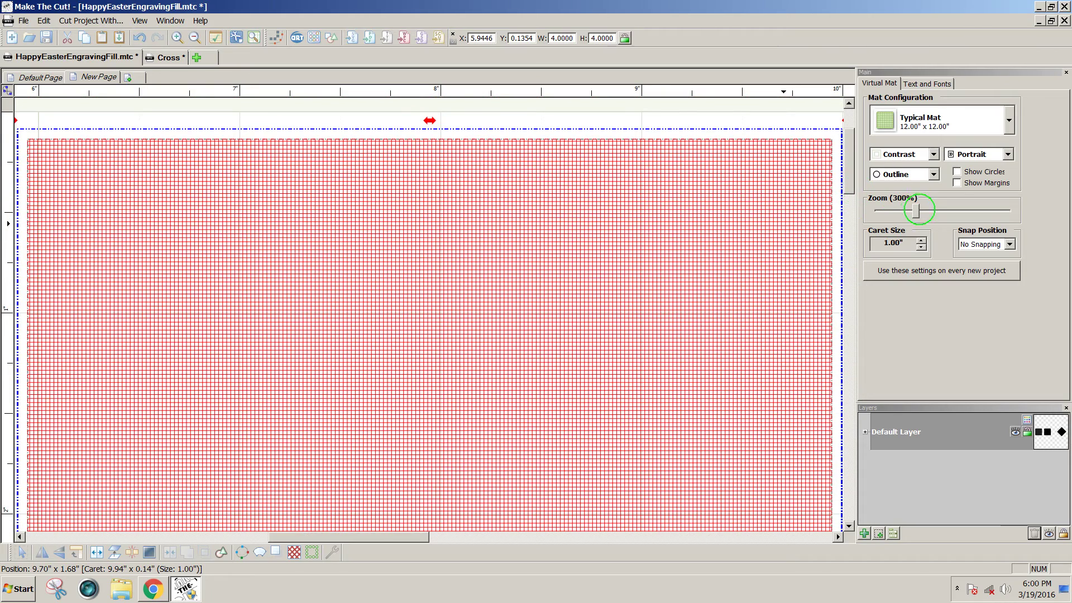
left_click(914, 211)
left_click_drag(914, 211, 897, 211)
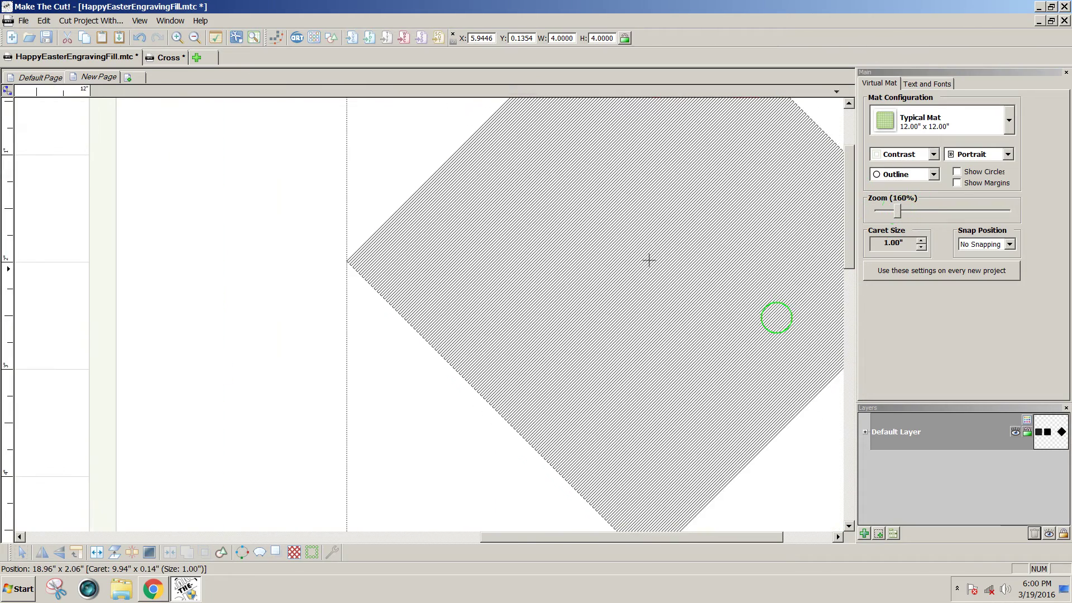
left_click_drag(704, 528, 463, 522)
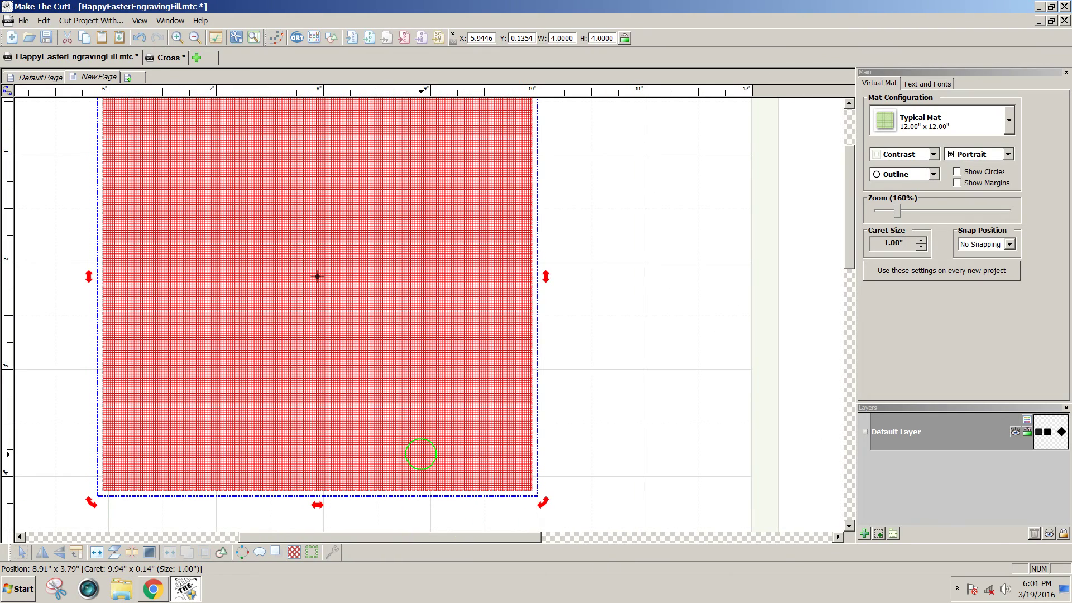
left_click_drag(420, 454, 853, 458)
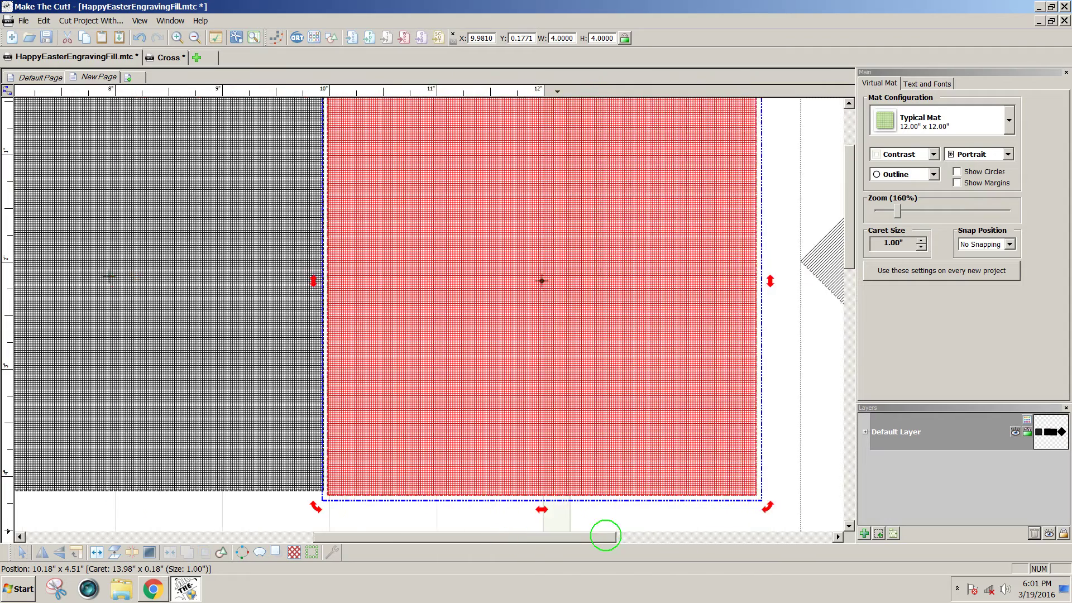
left_click_drag(538, 536, 675, 539)
left_click_drag(574, 504, 353, 511)
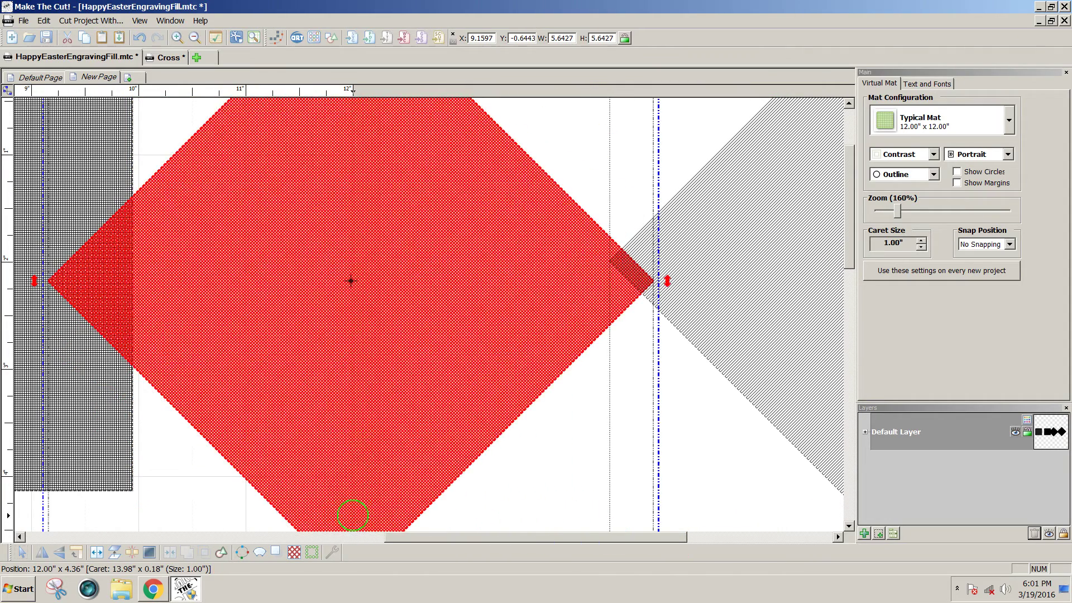
Move the diamond-oriented crosshatch clear of the square crosshatch and shift the diagonal line pattern farther right
mouse_move(363, 398)
left_mouse_down()
mouse_move(461, 350)
mouse_move(442, 346)
left_mouse_up()
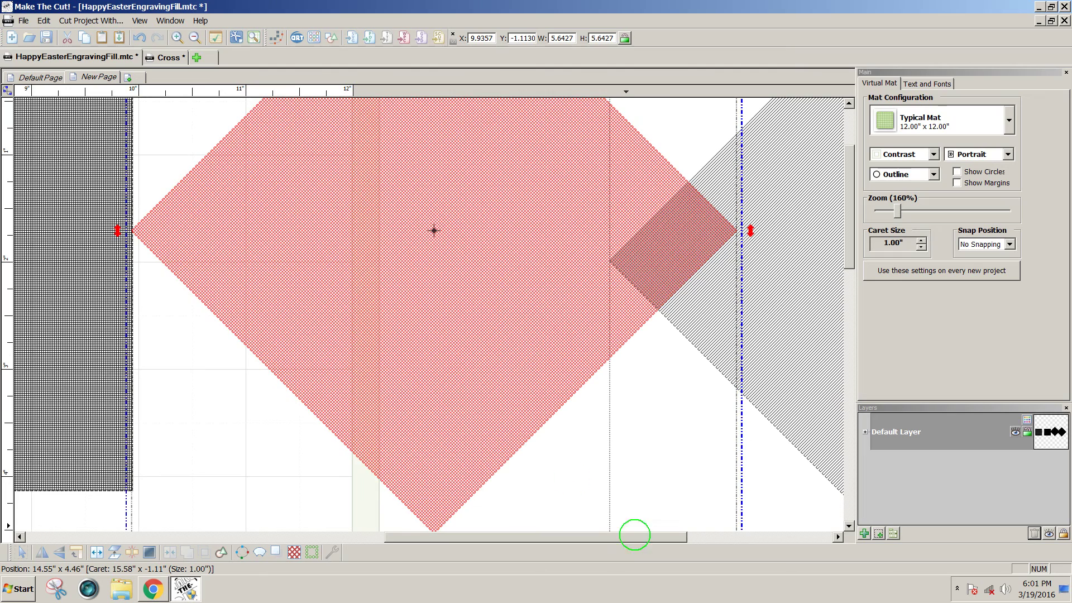
left_click_drag(647, 539, 678, 539)
left_click_drag(720, 413, 889, 413)
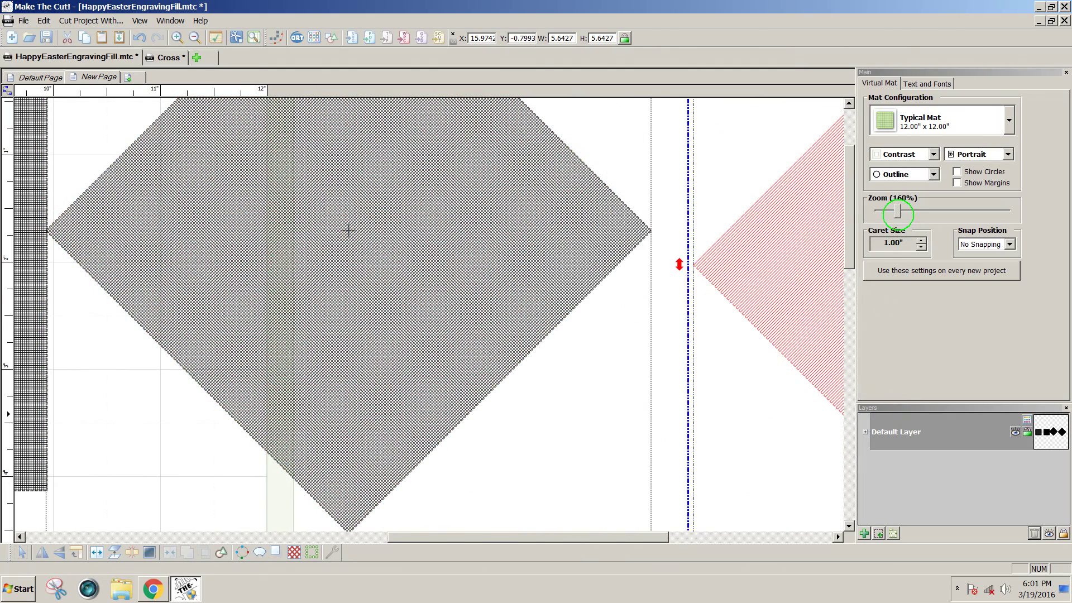
Examine the line grids of the square and diamond-oriented crosshatch patterns up close at 250% zoom for comparison
left_click_drag(897, 212, 908, 212)
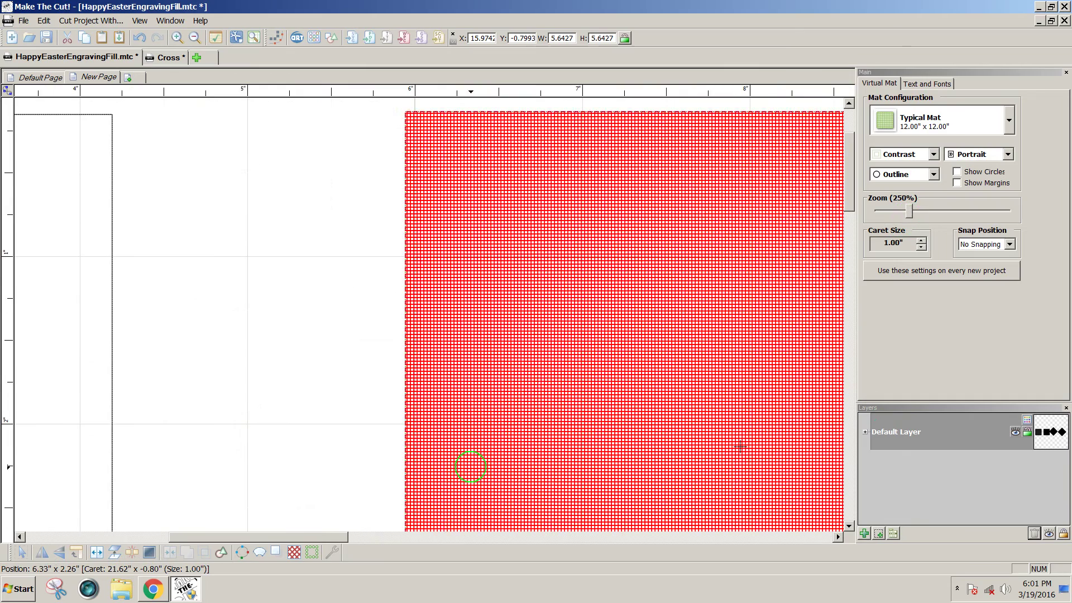
left_click_drag(323, 540, 493, 537)
left_click(527, 368)
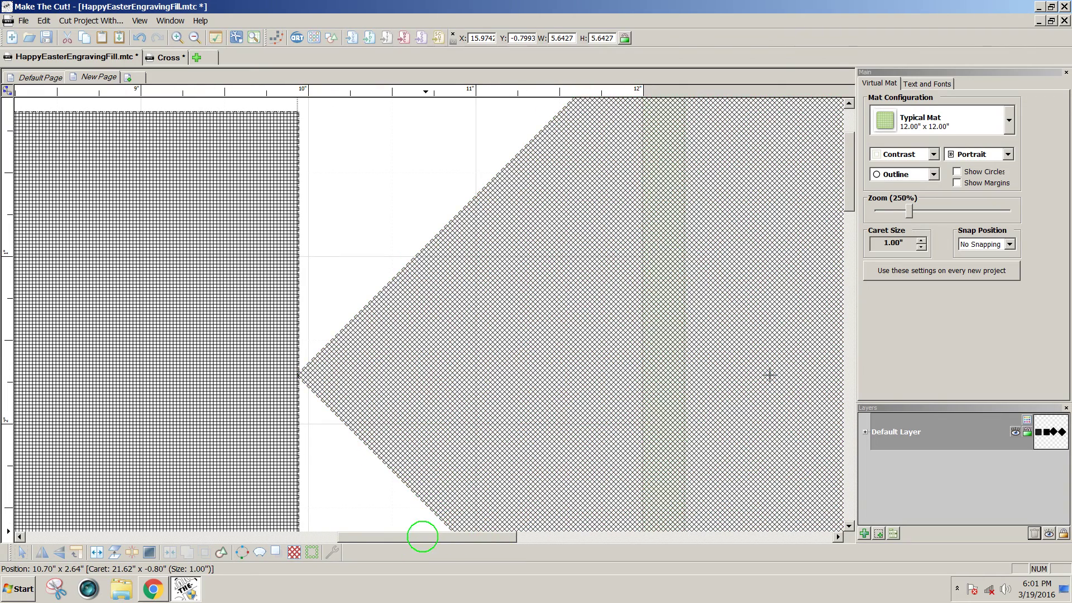
left_click_drag(421, 533, 311, 521)
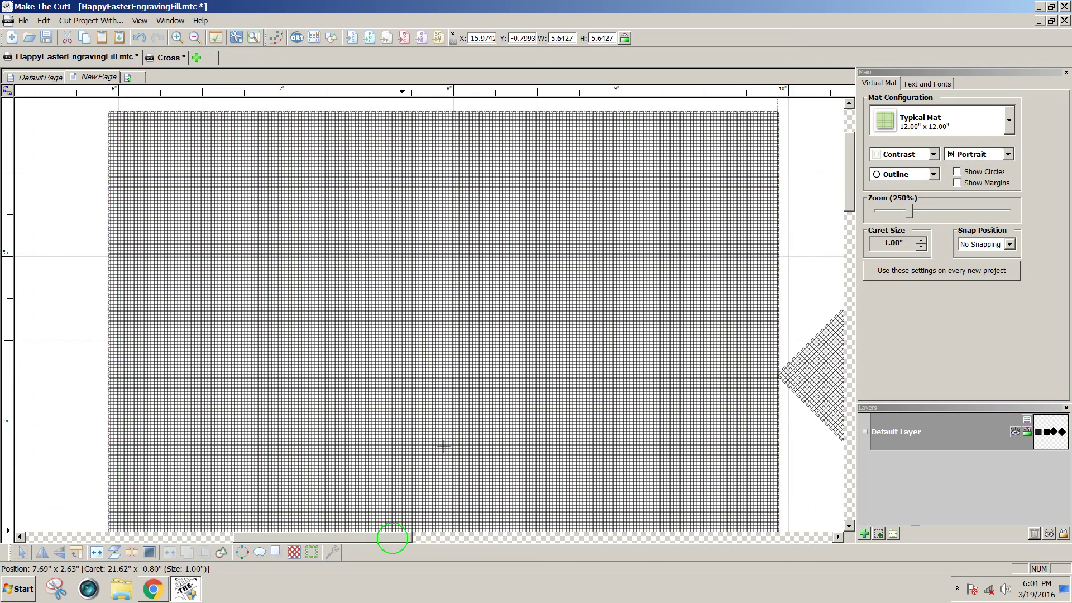
left_click_drag(392, 537, 526, 537)
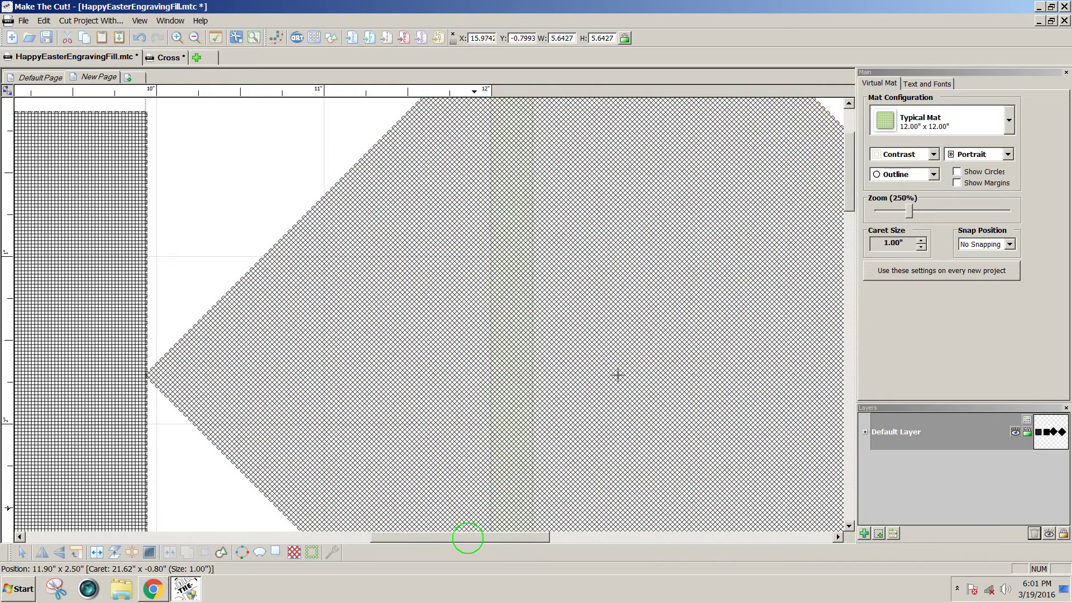
left_click_drag(468, 538, 491, 539)
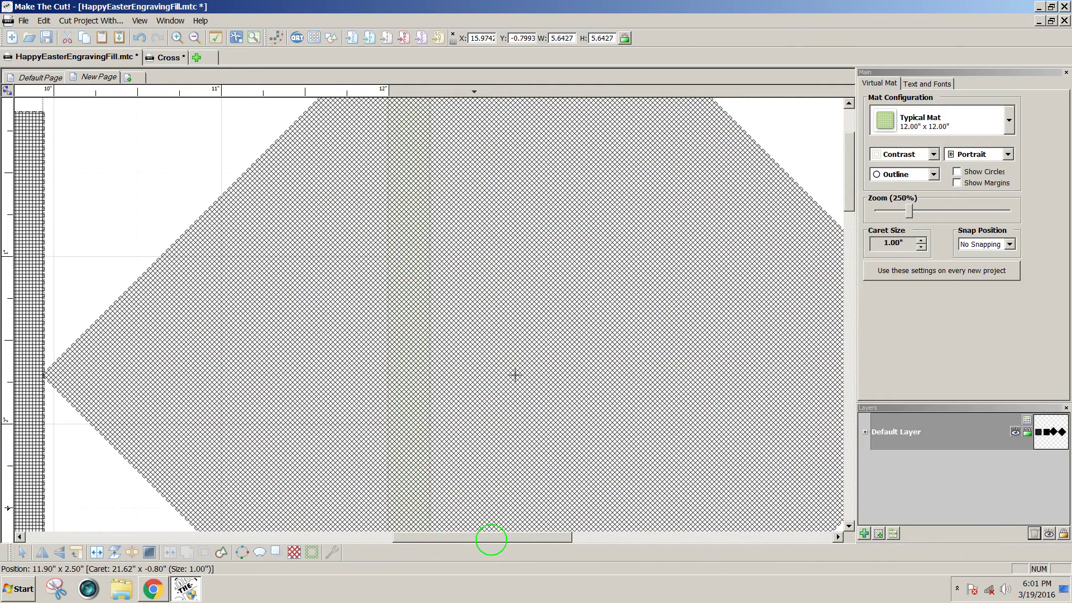
left_click_drag(491, 539, 334, 545)
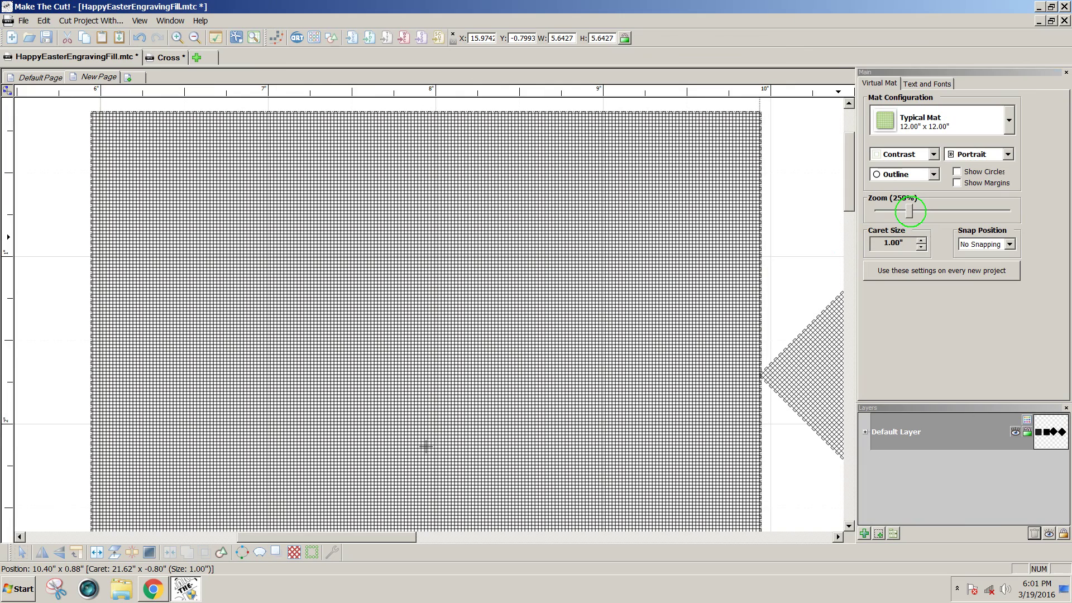
Move the diamond crosshatch, square crosshatch and diagonal line pattern slightly downward into a spaced row
left_click_drag(910, 211, 884, 216)
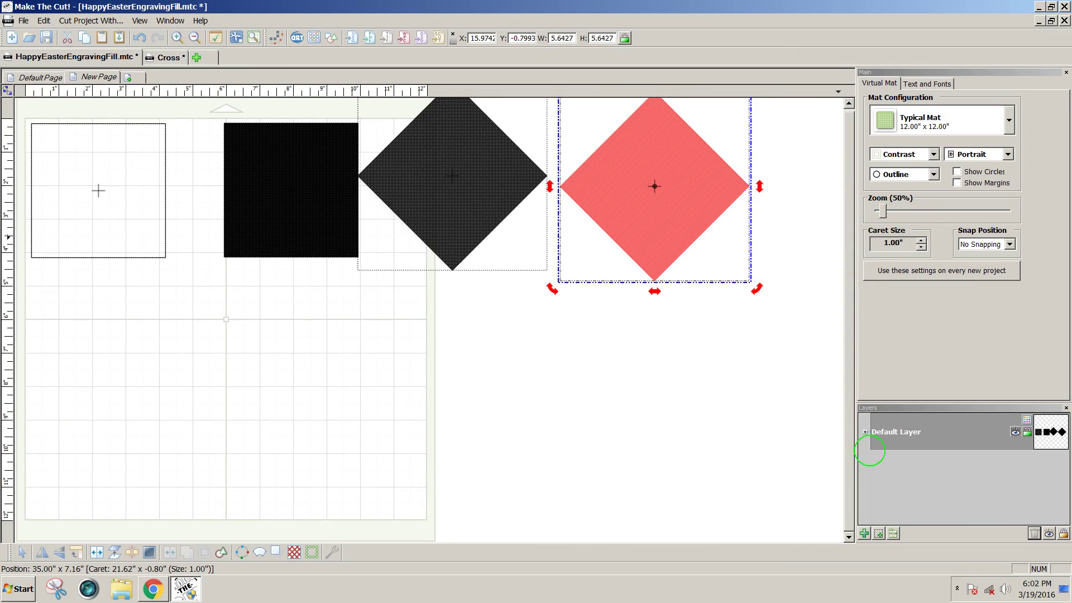
left_click(713, 400)
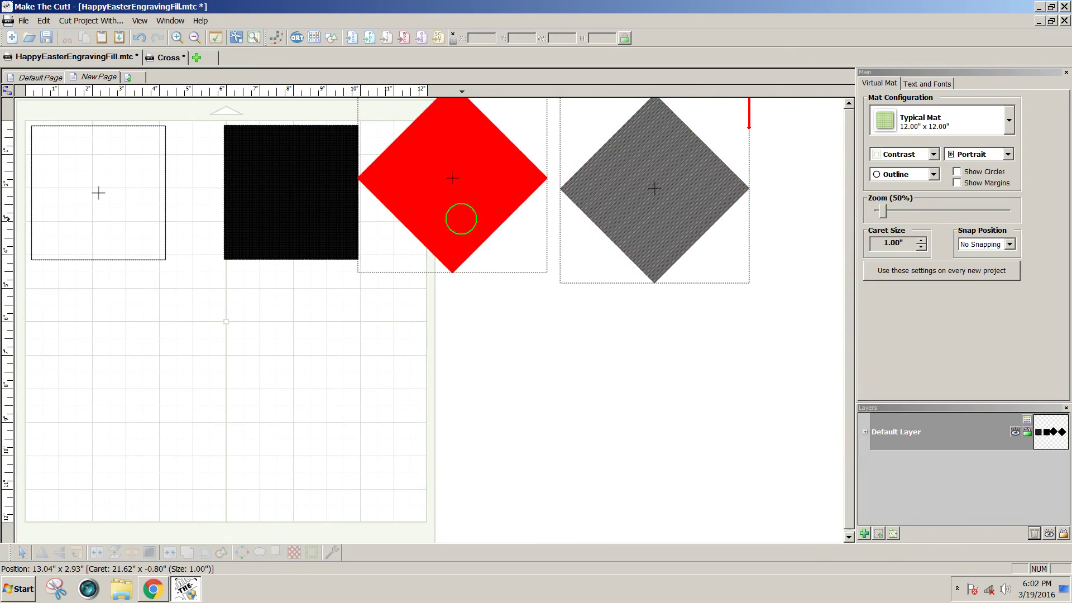
left_click(462, 241)
left_click_drag(462, 242, 470, 262)
left_click(308, 249)
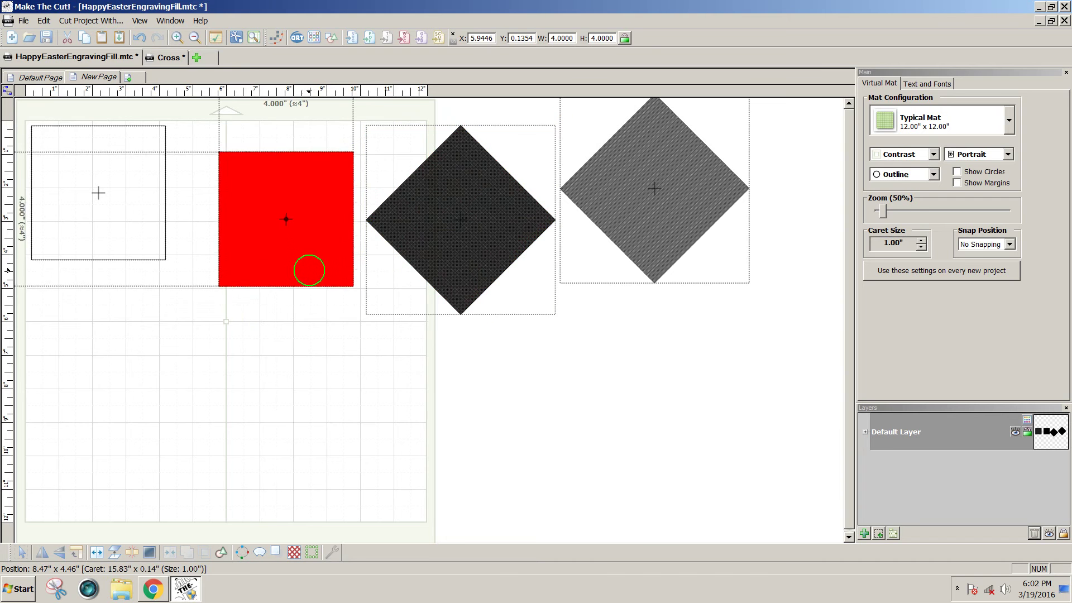
left_click_drag(652, 190, 662, 221)
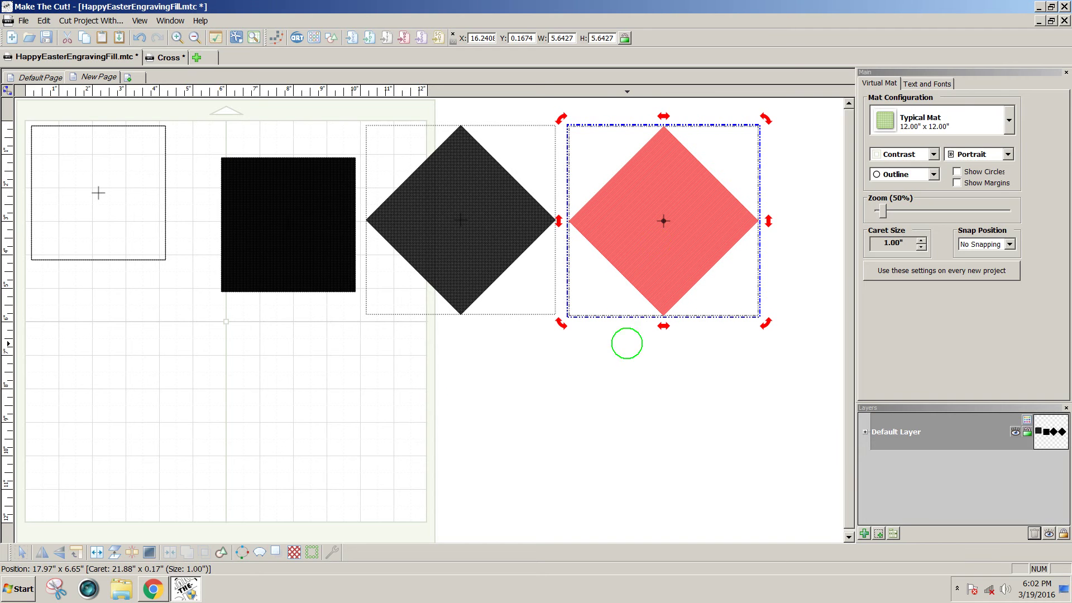
left_click(192, 381)
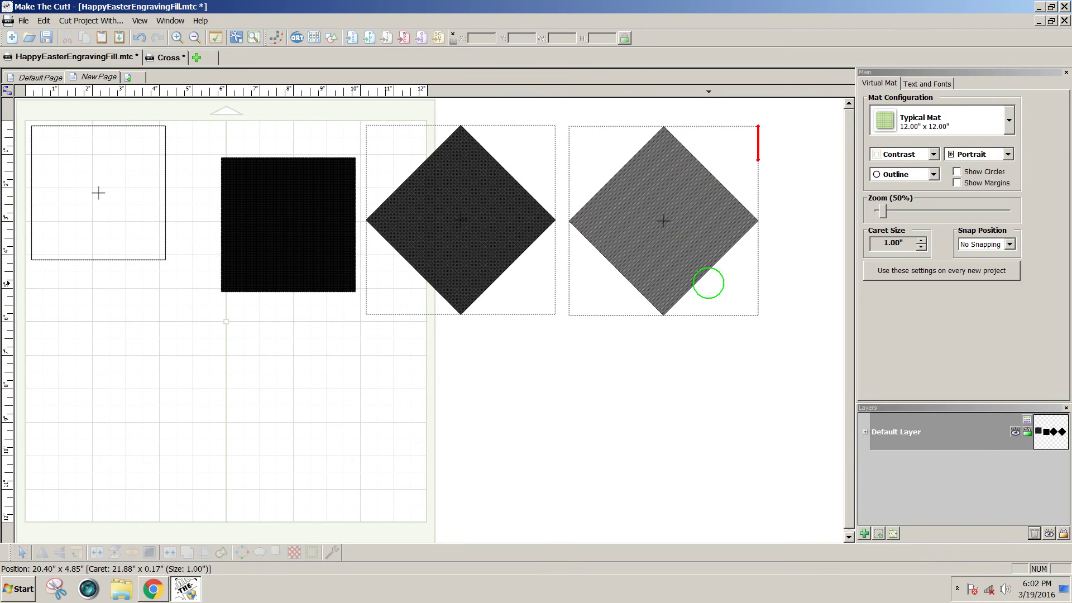
Display shapes as Fill/Outline and place a copy of the plain 4-inch square in the empty area below it
left_click(934, 174)
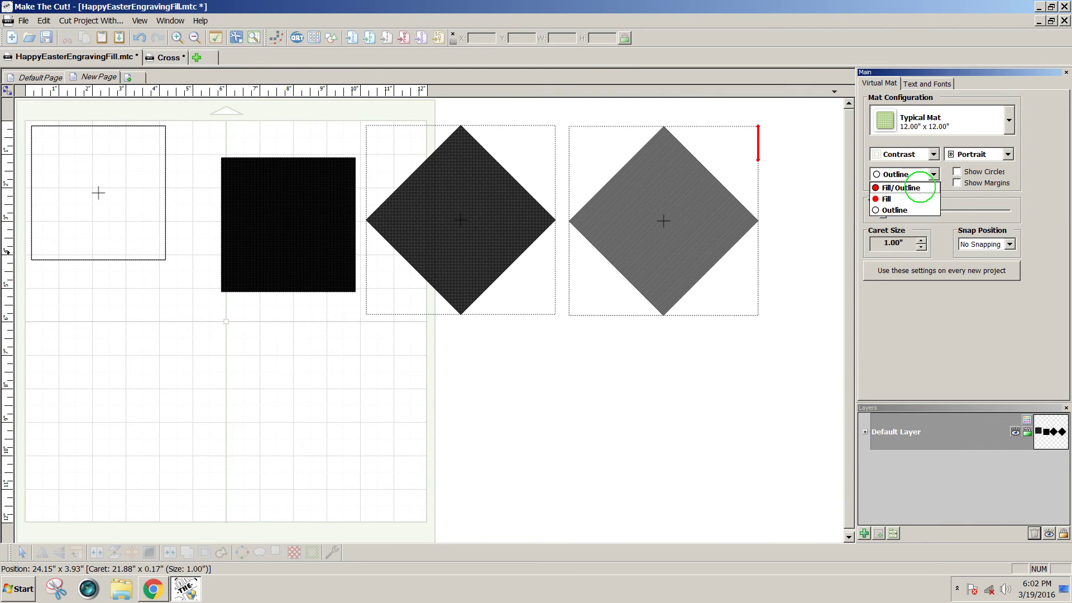
left_click(893, 198)
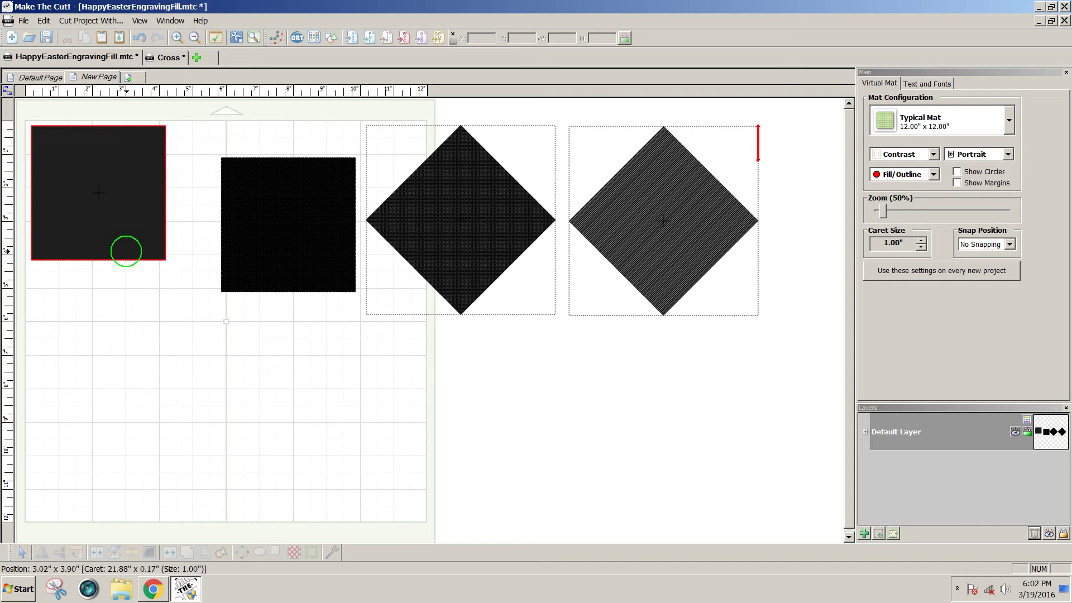
left_click(127, 246)
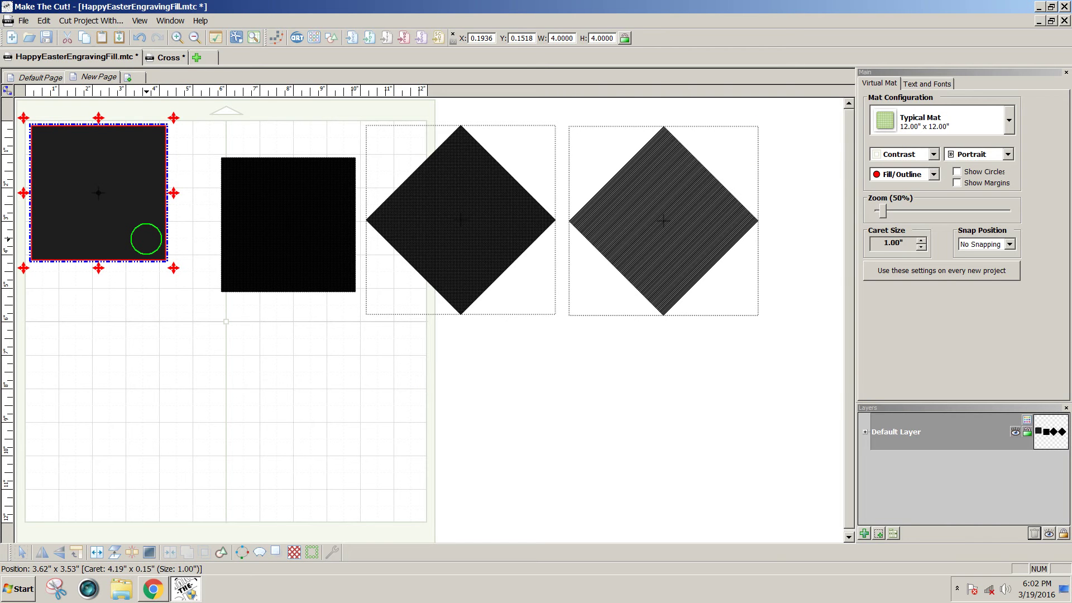
left_click_drag(145, 239, 207, 428)
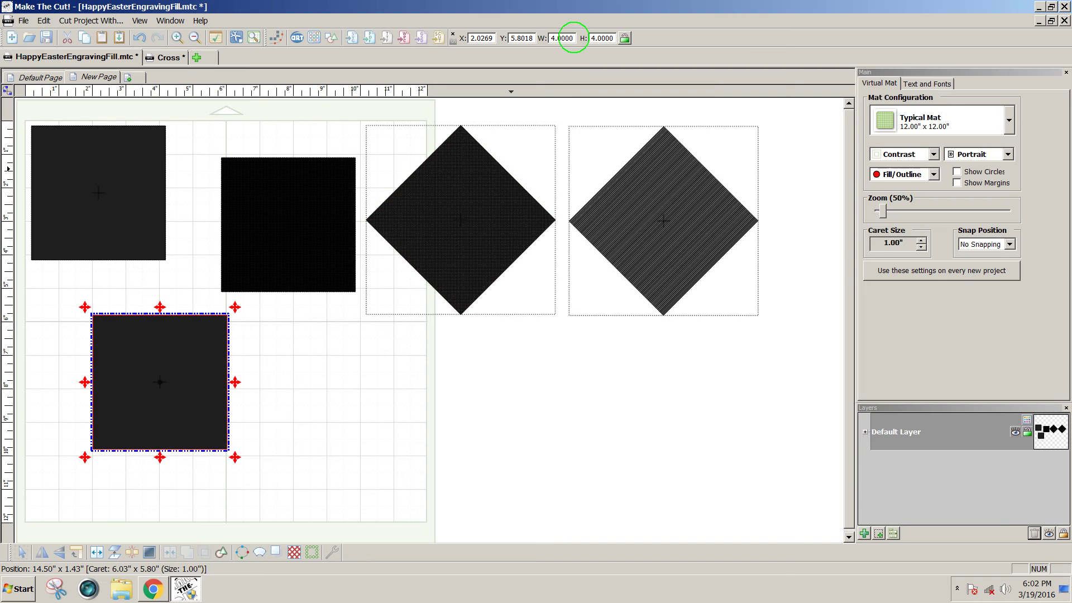
Lock the copied square's proportions, set its width to .02 inch and move it lower into open mat space
left_click_drag(574, 38, 548, 38)
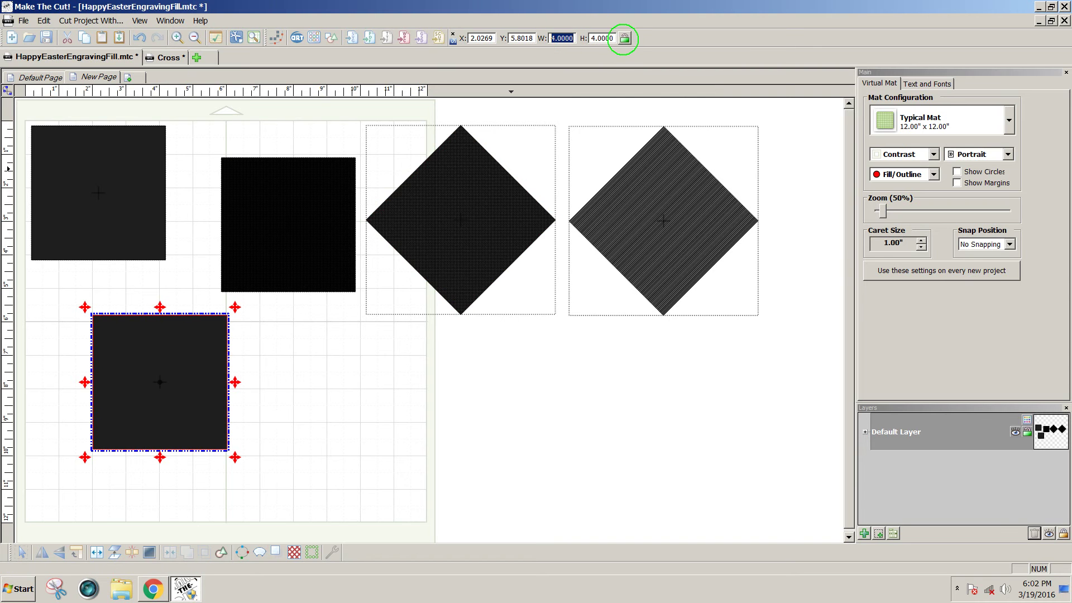
left_click(624, 38)
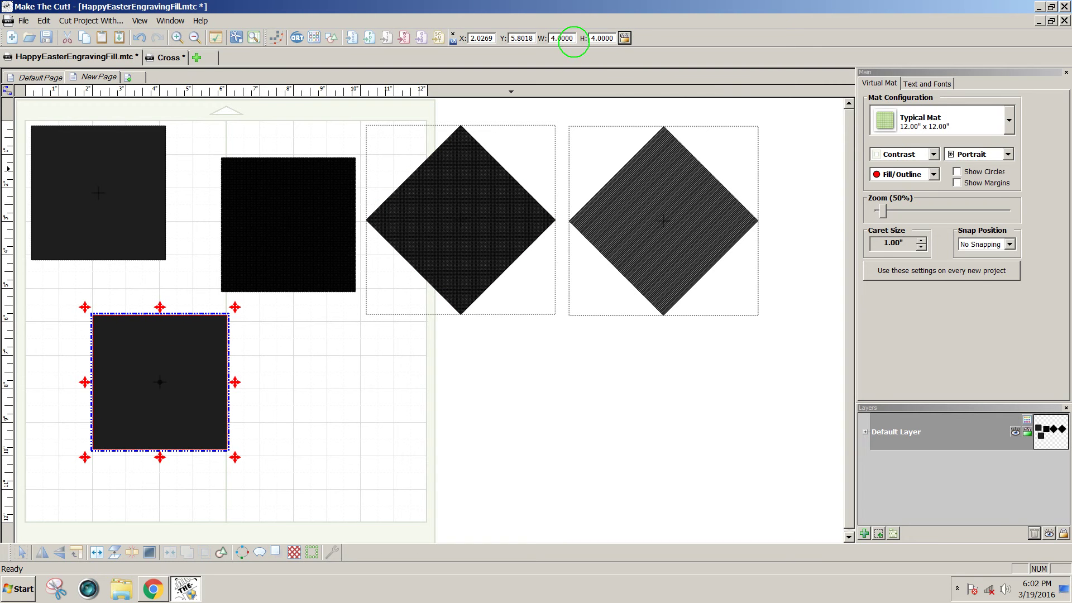
left_click_drag(574, 38, 531, 35)
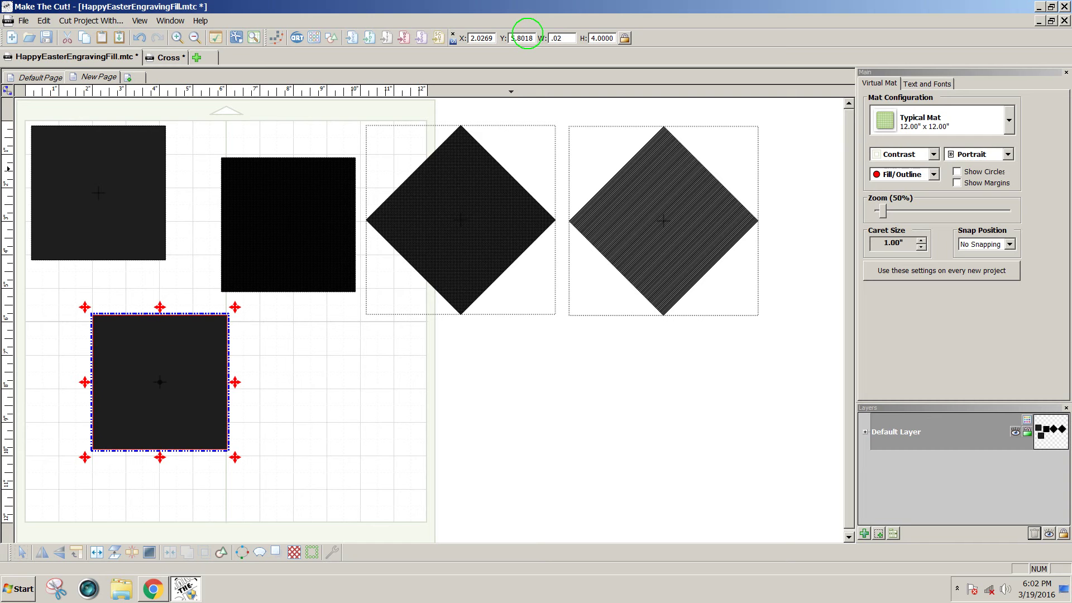
key("Return")
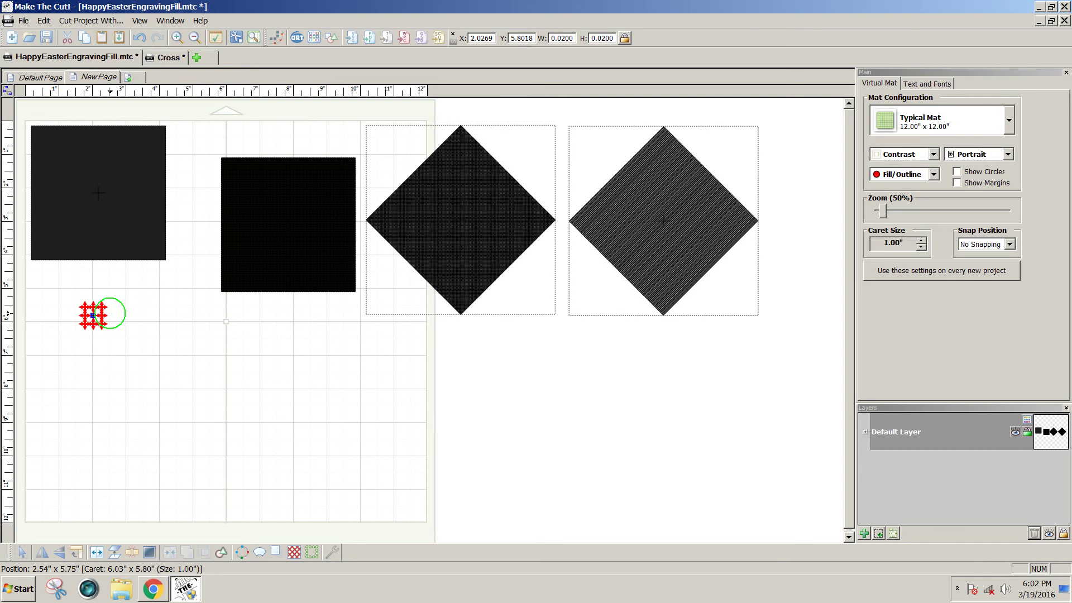
left_click_drag(93, 316, 114, 389)
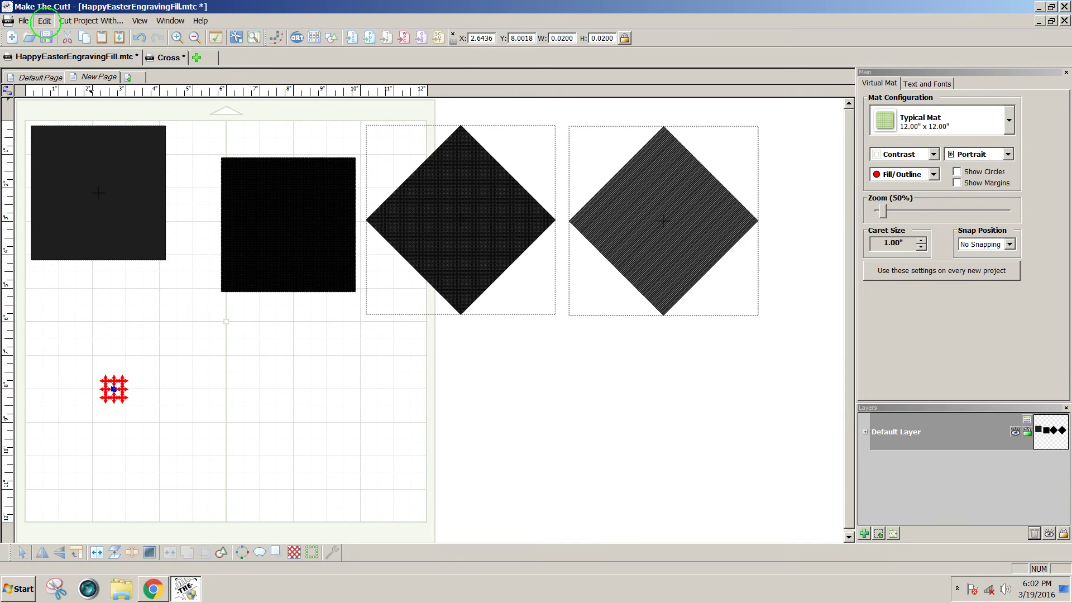
Start a nested duplication of the tiny .02-inch square and preview 100 copies scaled by width with a .02-inch gap
left_click(43, 21)
mouse_move(61, 112)
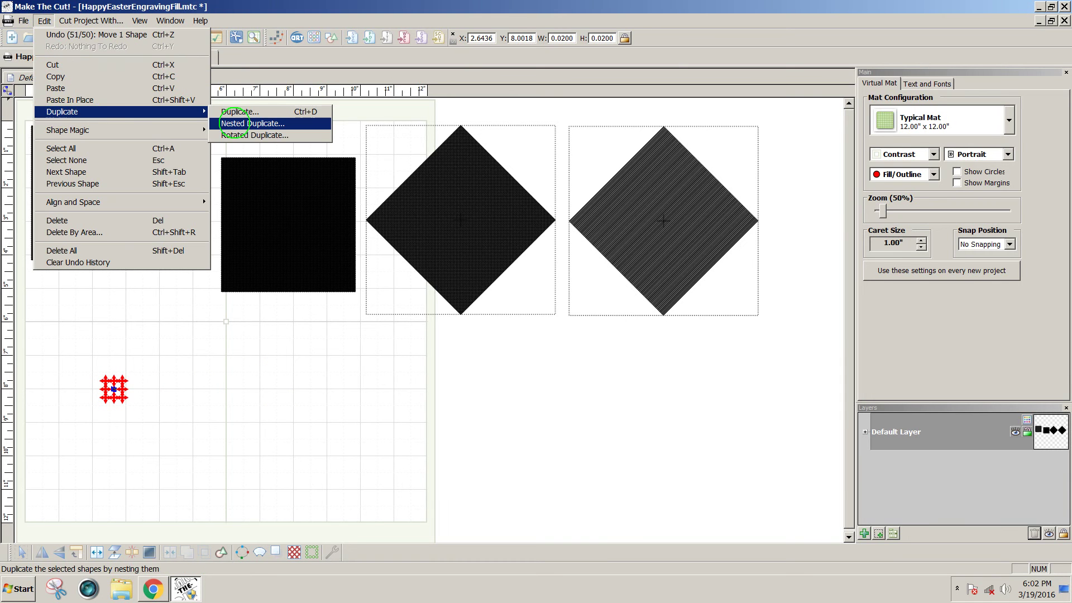
left_click(235, 123)
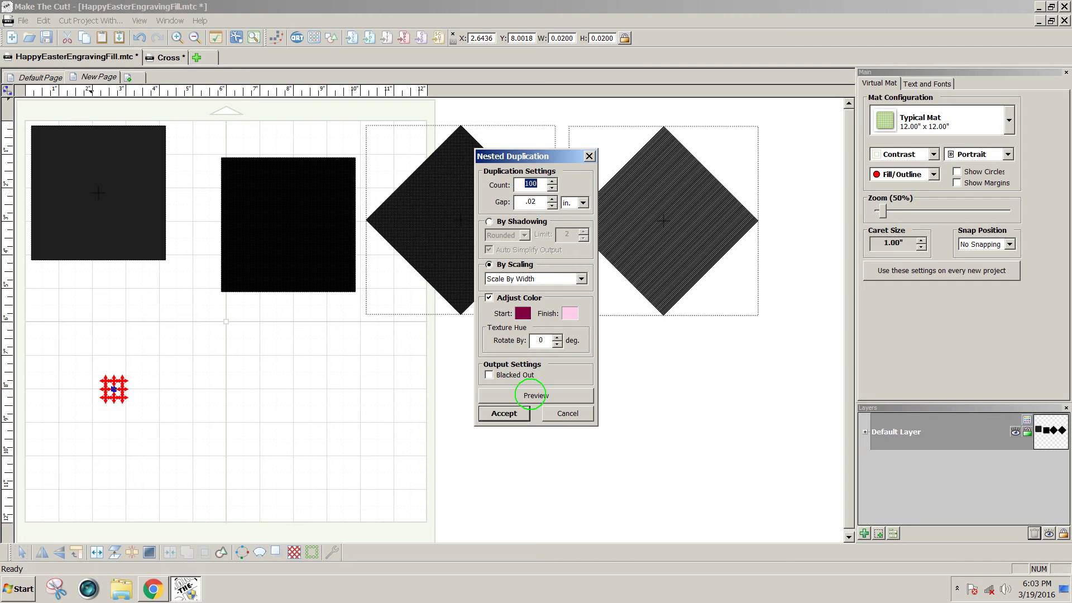
left_click(529, 394)
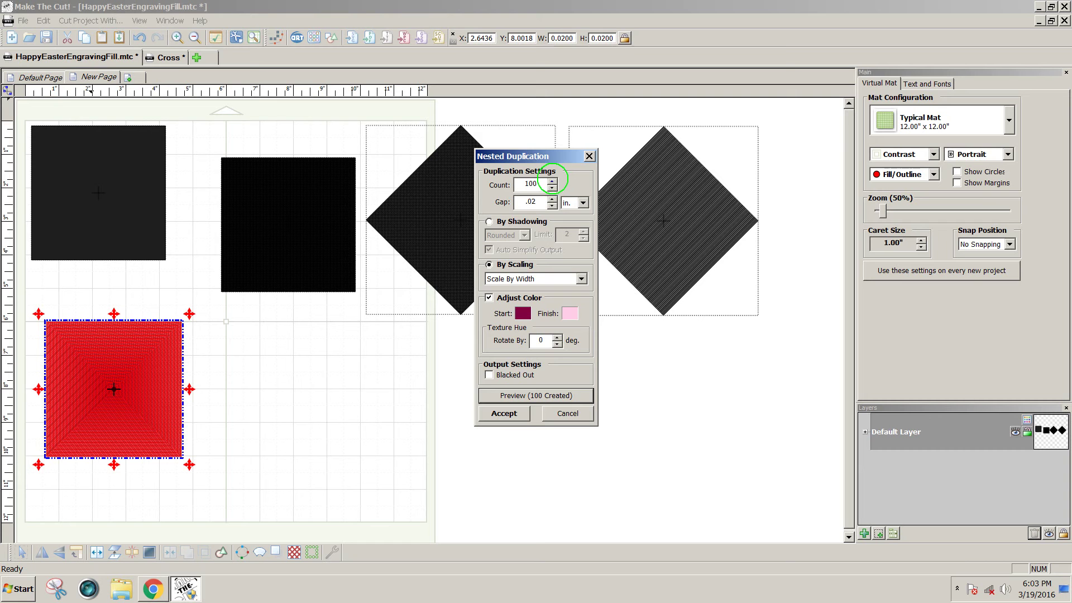
Set the nested duplication count to 125, preview it and accept the nested squares
double_click(550, 181)
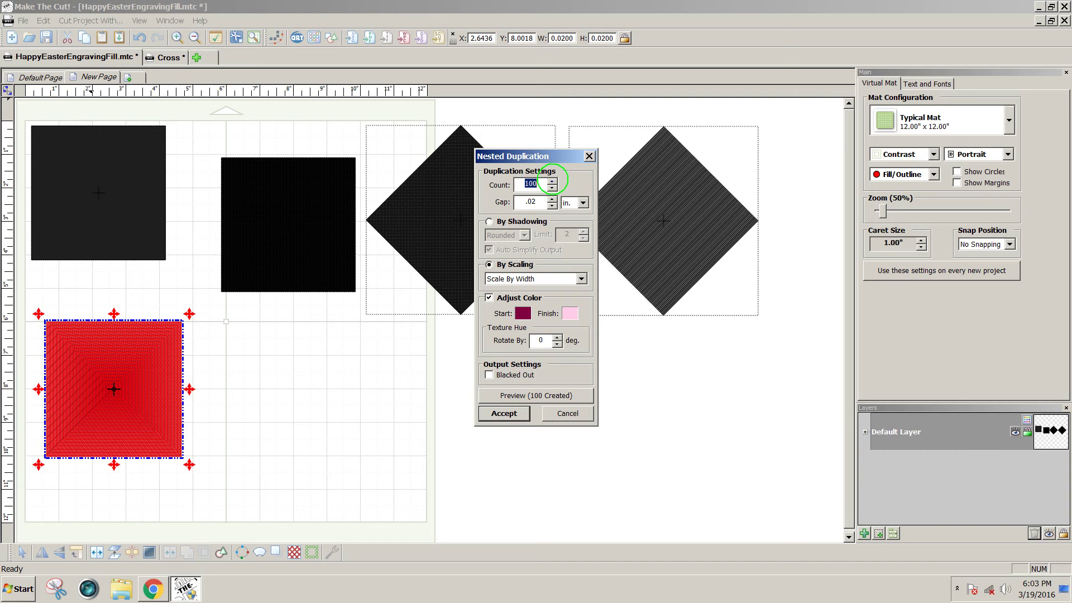
left_click(550, 395)
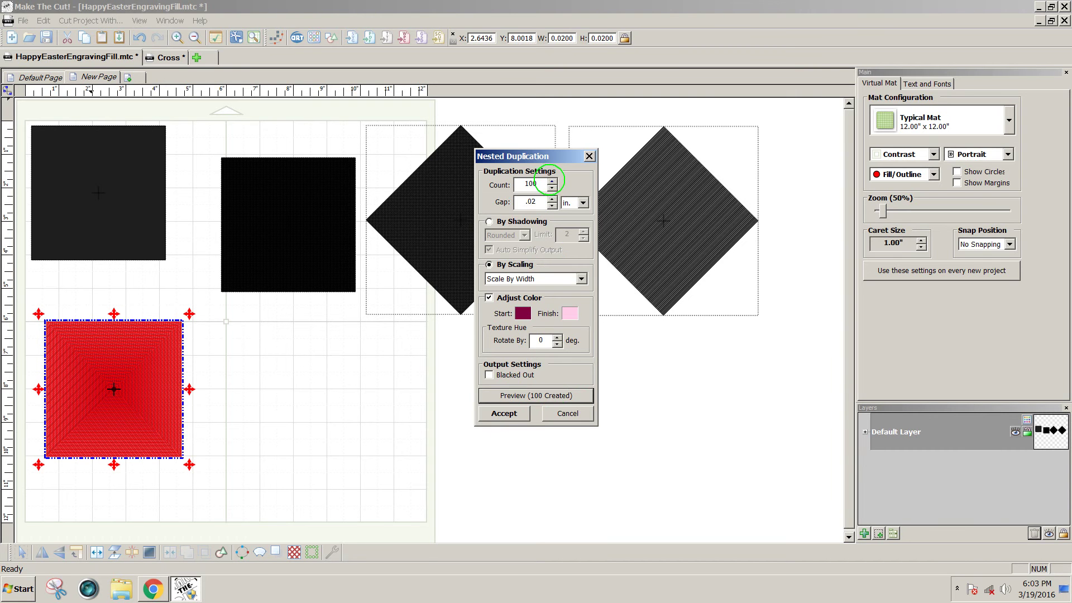
double_click(546, 183)
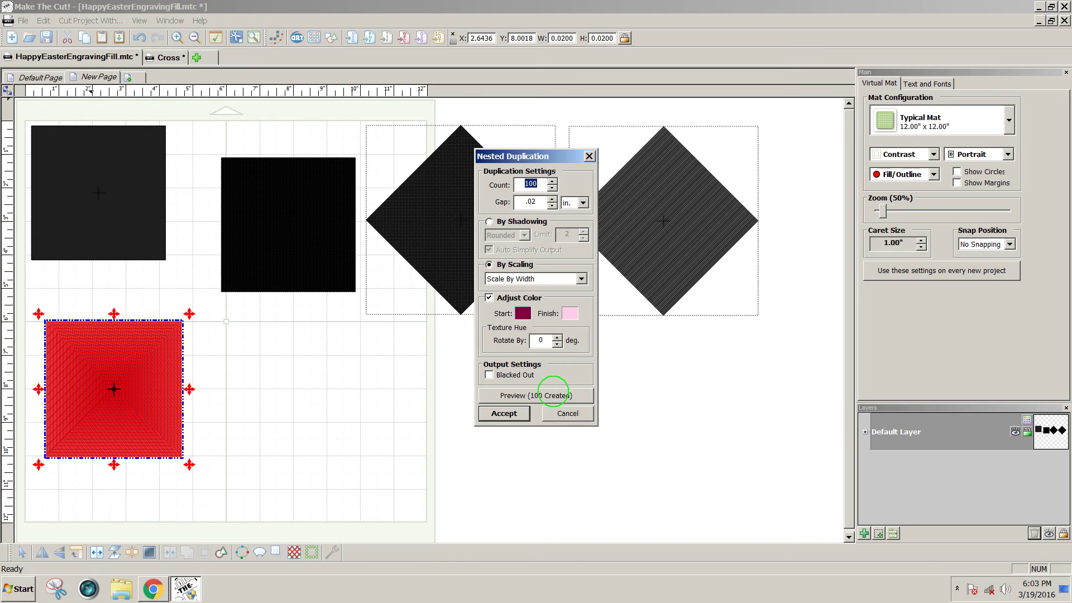
left_click(536, 395)
left_click(499, 185)
type("125")
left_click(538, 395)
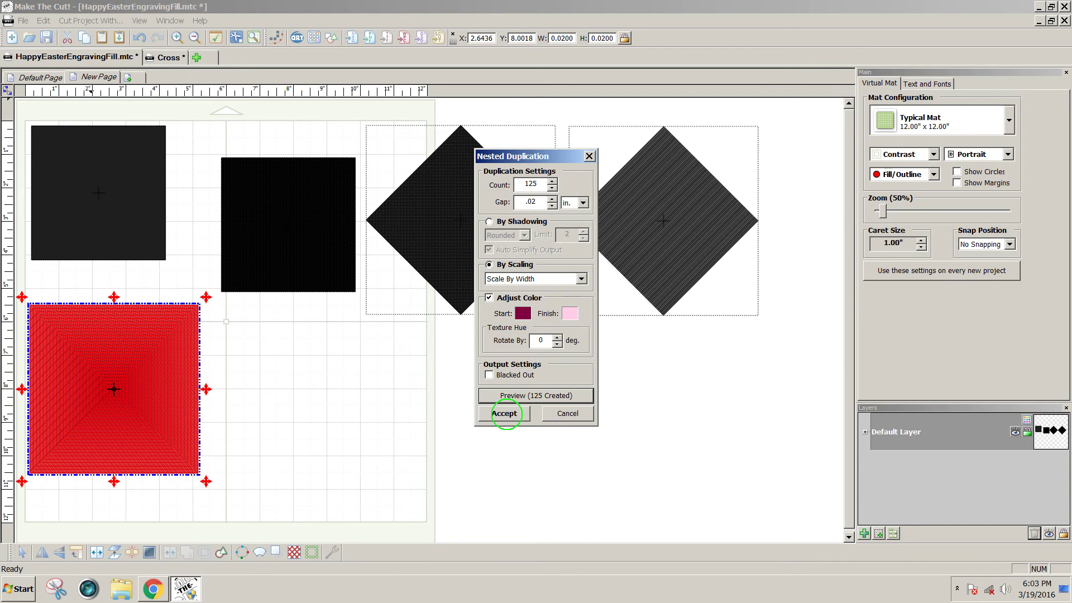
left_click(504, 413)
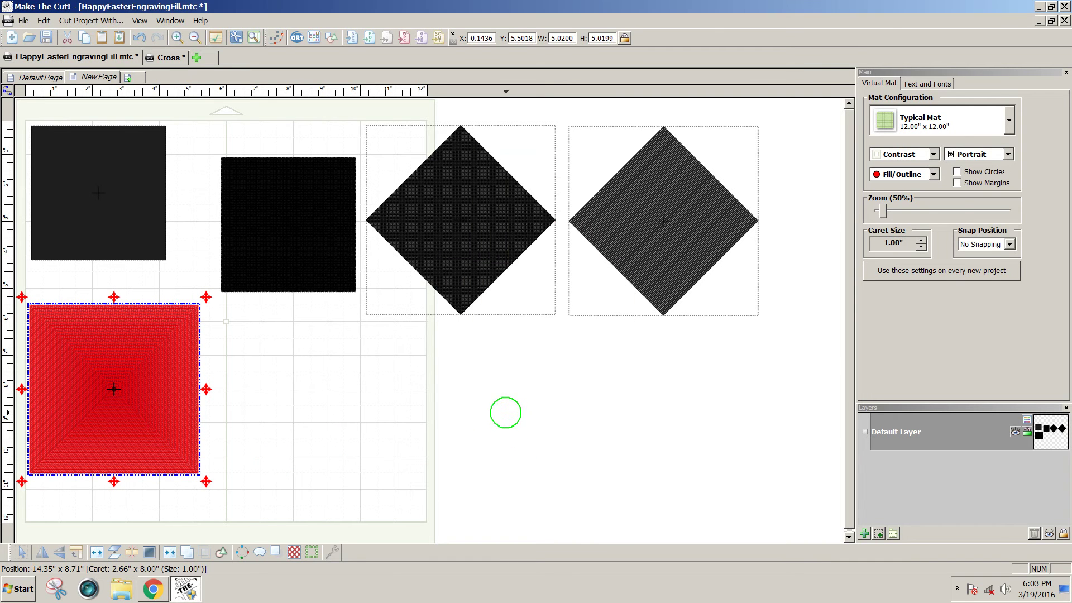
Select all the nested squares and display the shapes as Outline
left_click_drag(265, 483, 17, 282)
left_click(934, 174)
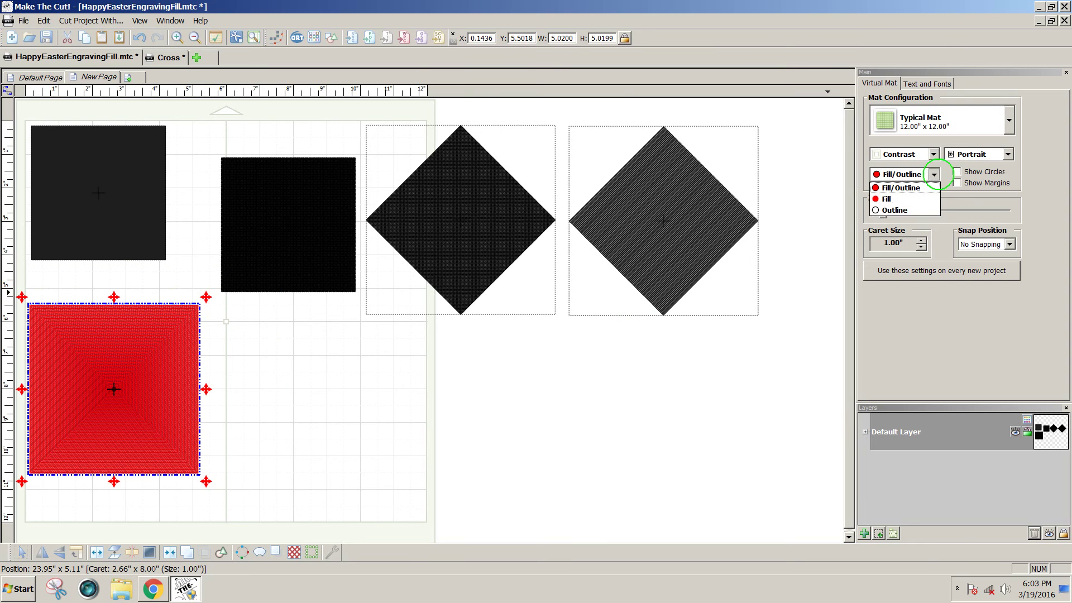
left_click(913, 210)
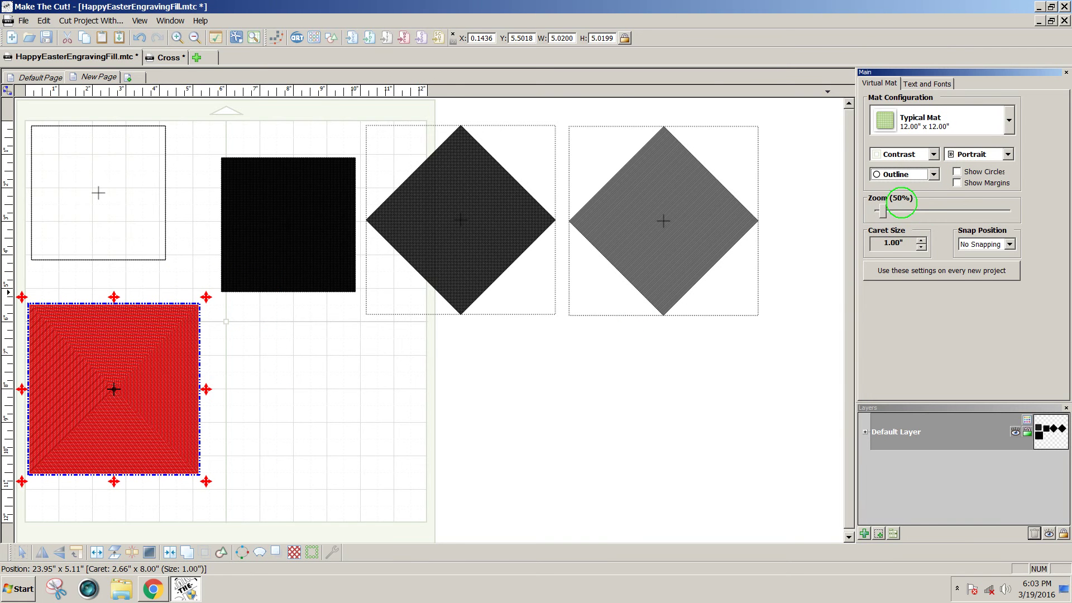
Examine the nested squares' line spacing and corners up close at 300%, 200% and 140% zoom
left_click_drag(847, 350, 844, 408)
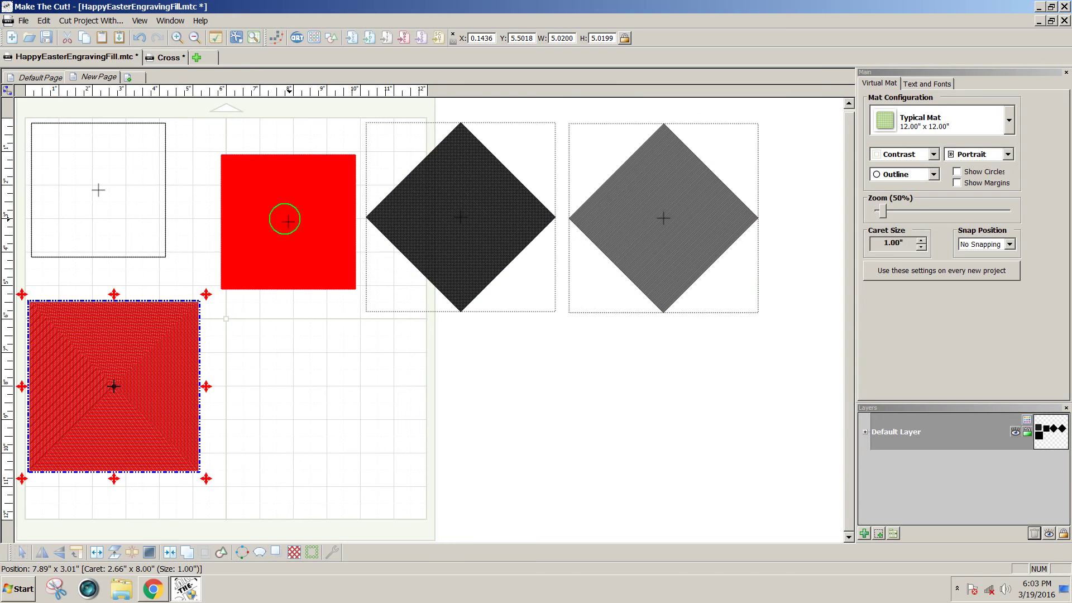
key("F6")
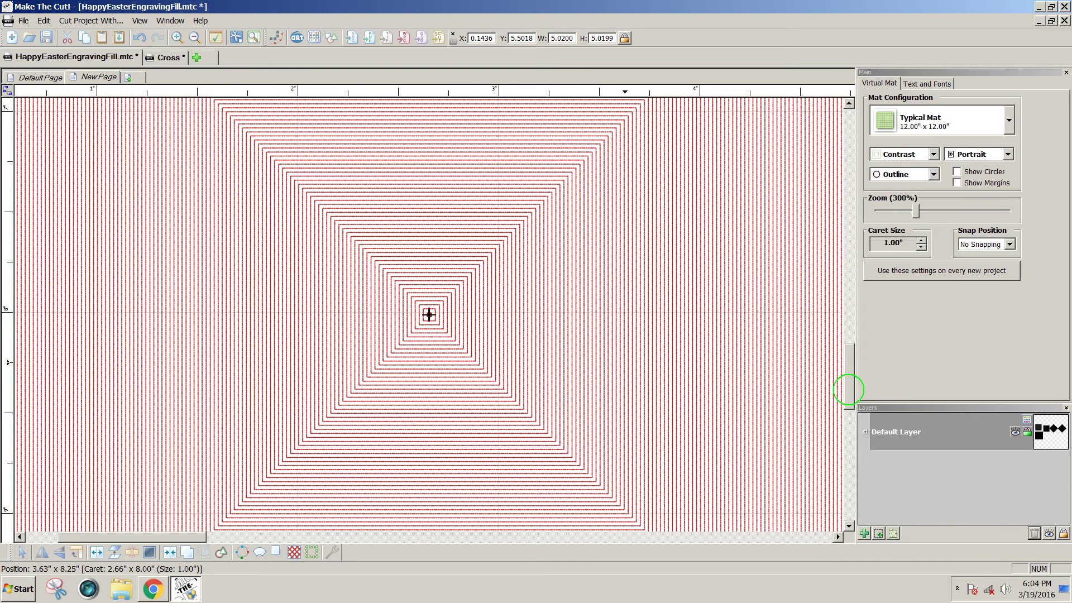
left_click_drag(849, 390, 850, 381)
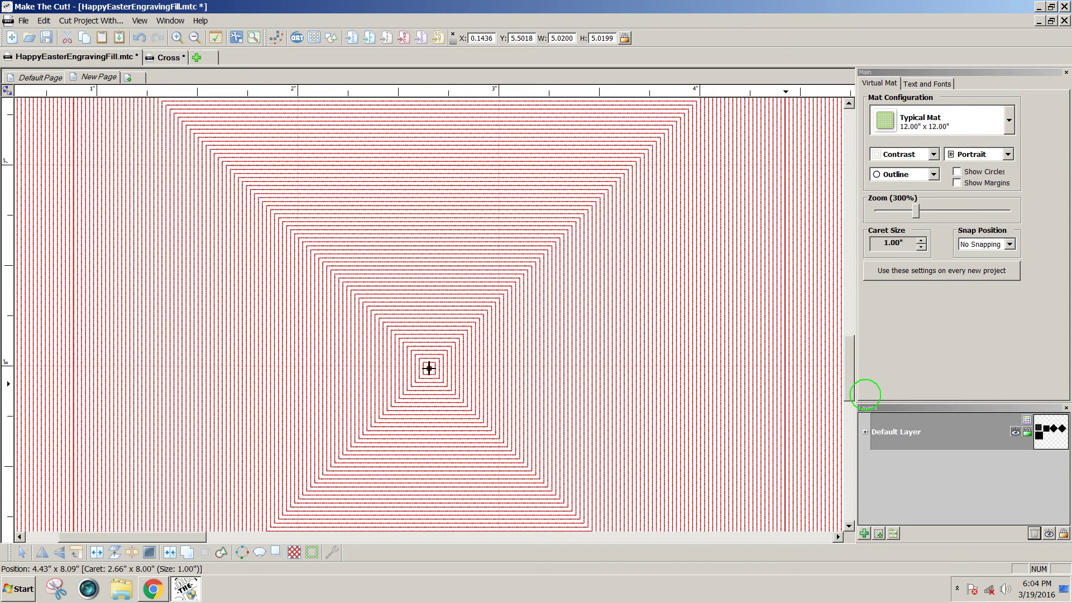
left_click_drag(915, 211, 903, 211)
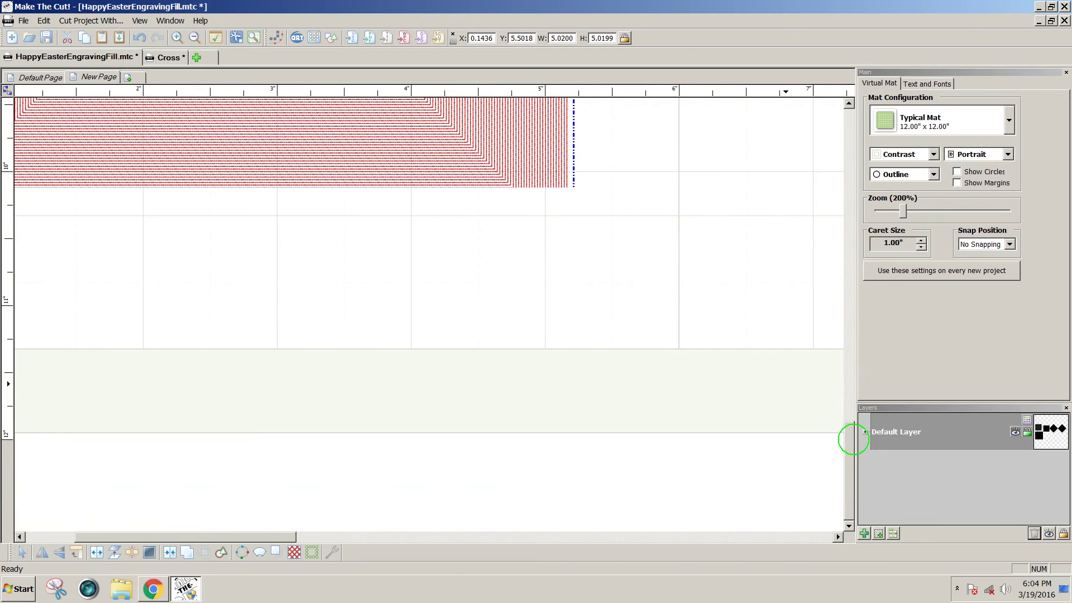
left_click_drag(847, 432, 852, 347)
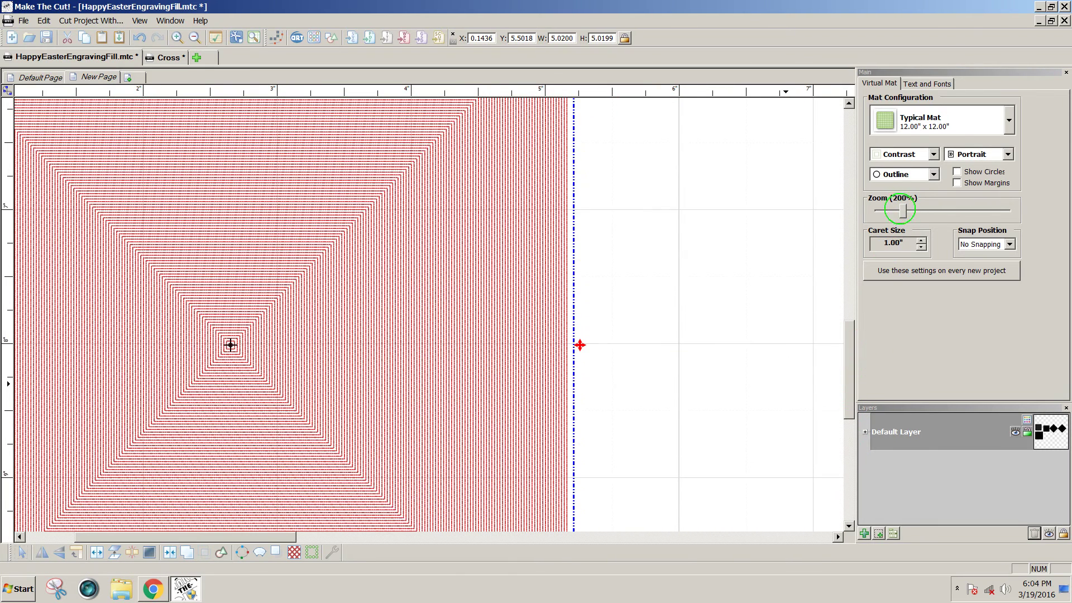
left_click_drag(902, 211, 894, 211)
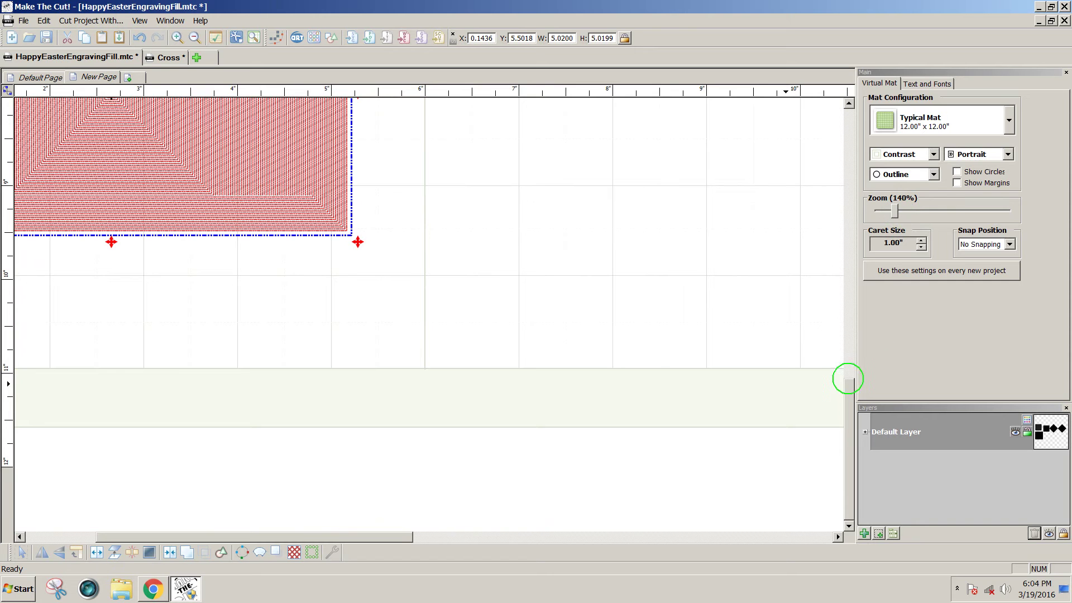
left_click_drag(846, 400, 858, 305)
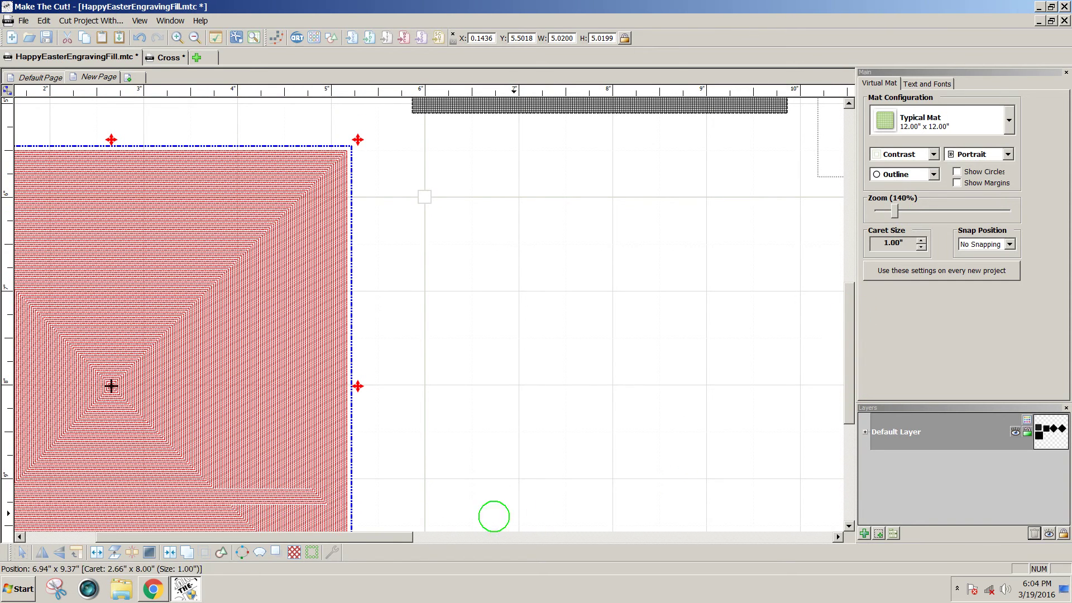
Join the nested squares into one shape and place a copy of it directly beside the original
left_click(174, 553)
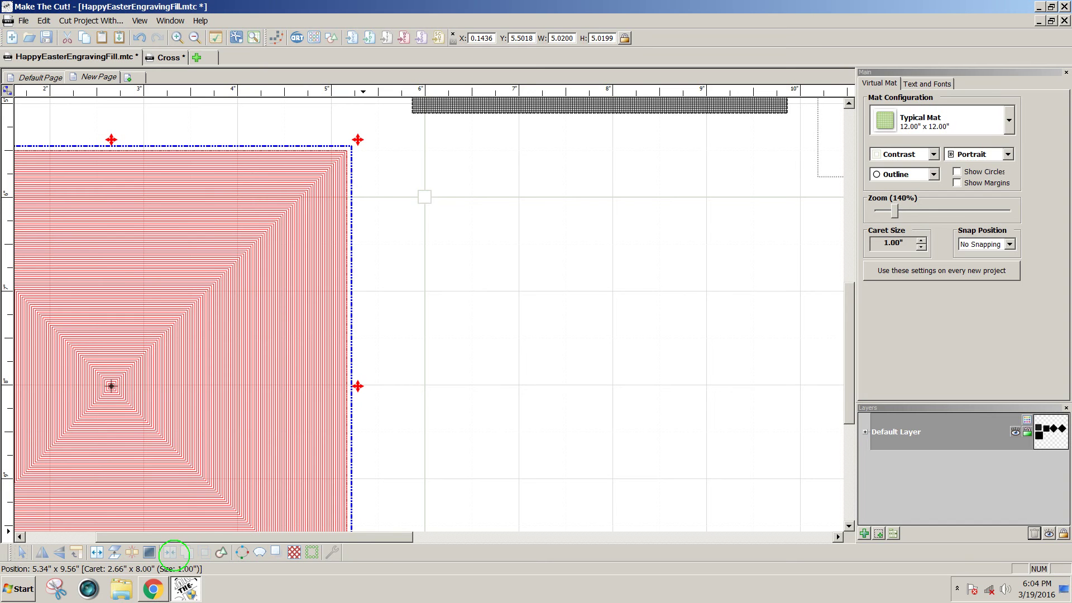
left_click_drag(247, 538, 171, 536)
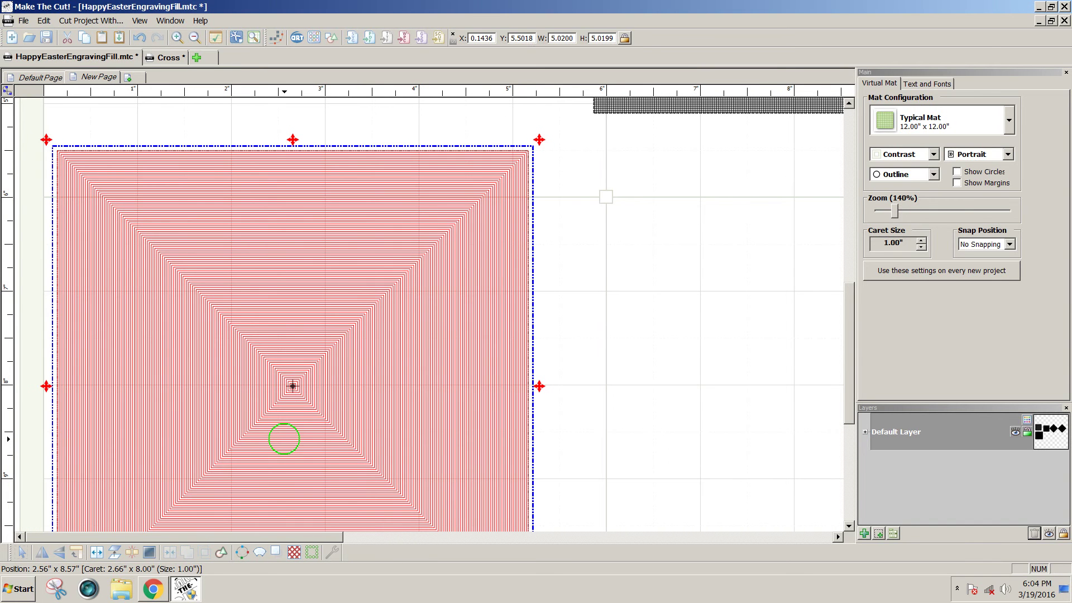
left_click_drag(284, 439, 768, 439)
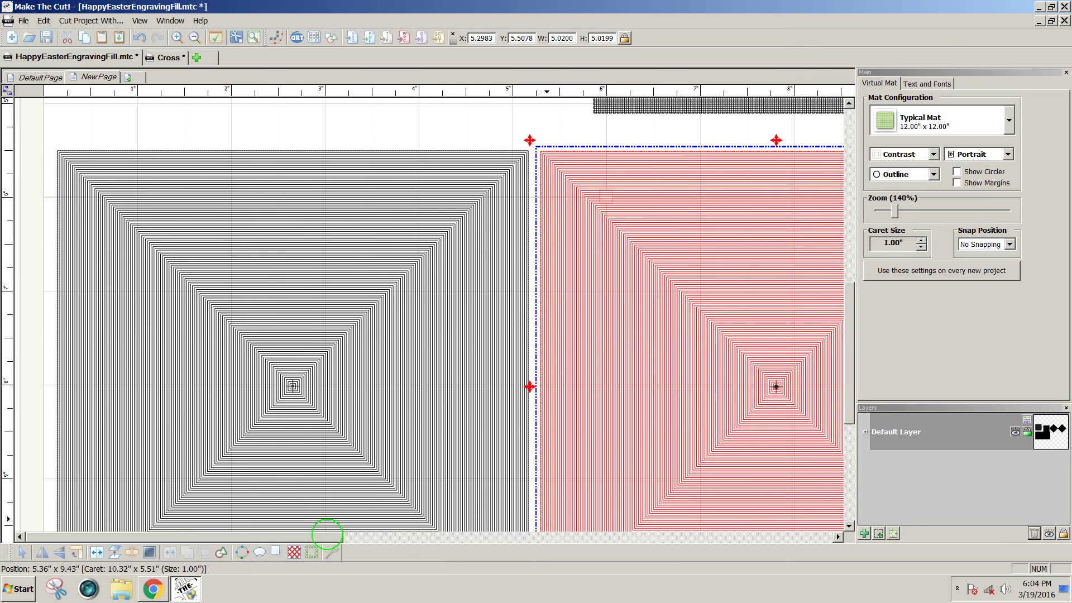
Rotate the copied nested-square pattern 45 degrees into a diamond and move it clear of the original square
left_click_drag(327, 536, 444, 545)
left_click(561, 488)
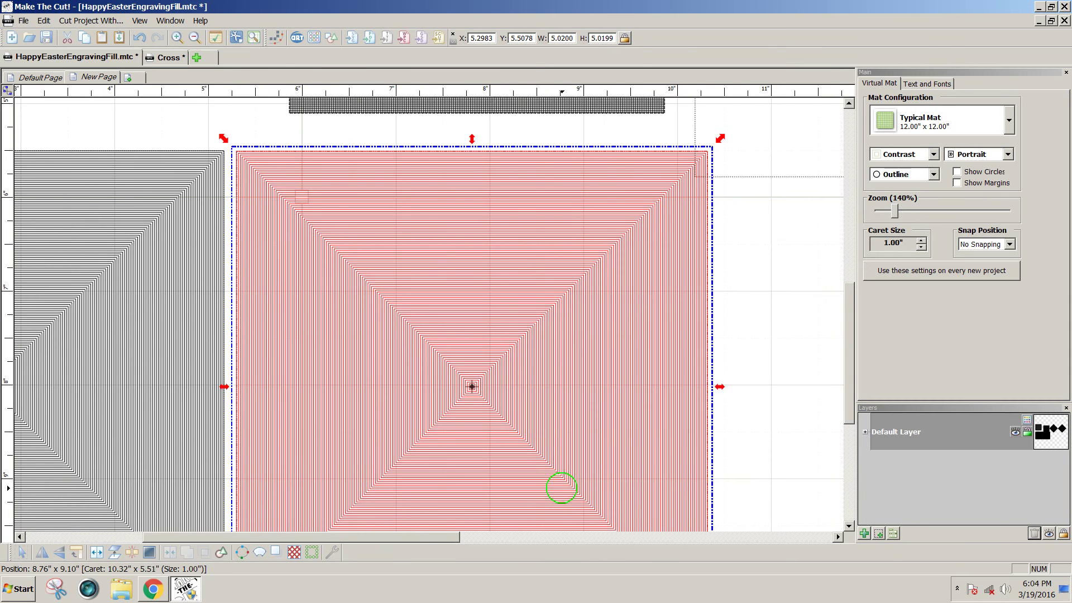
left_click(690, 197)
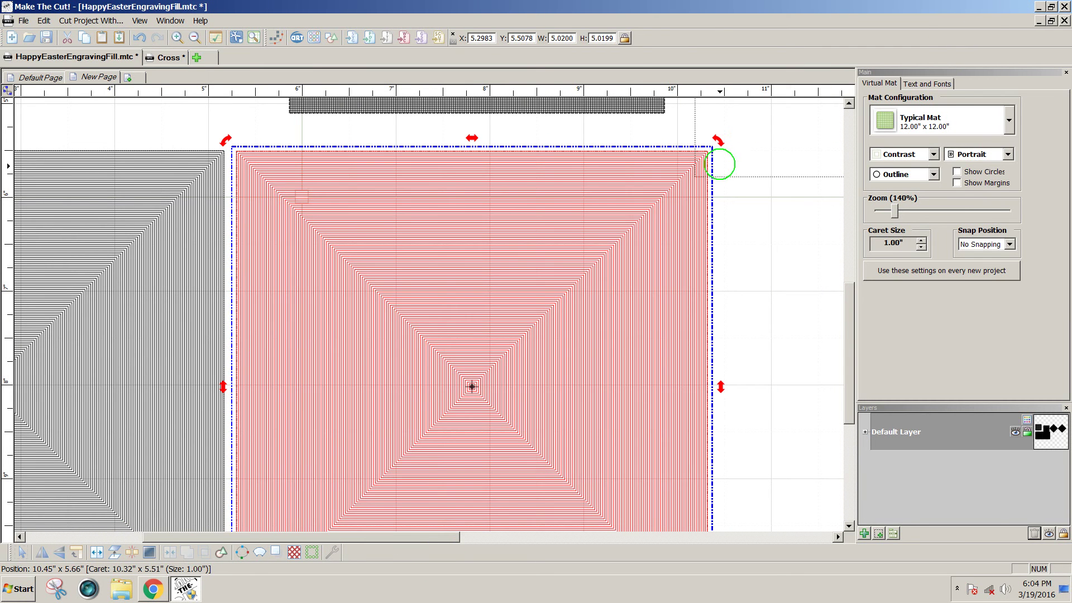
left_click_drag(719, 143, 761, 400)
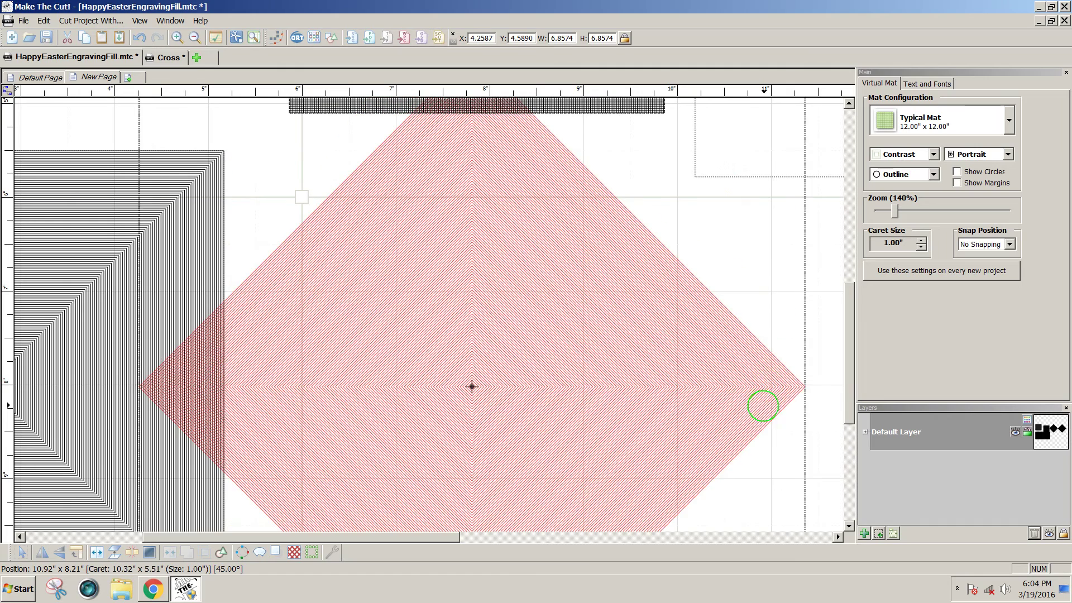
left_click_drag(565, 417, 629, 421)
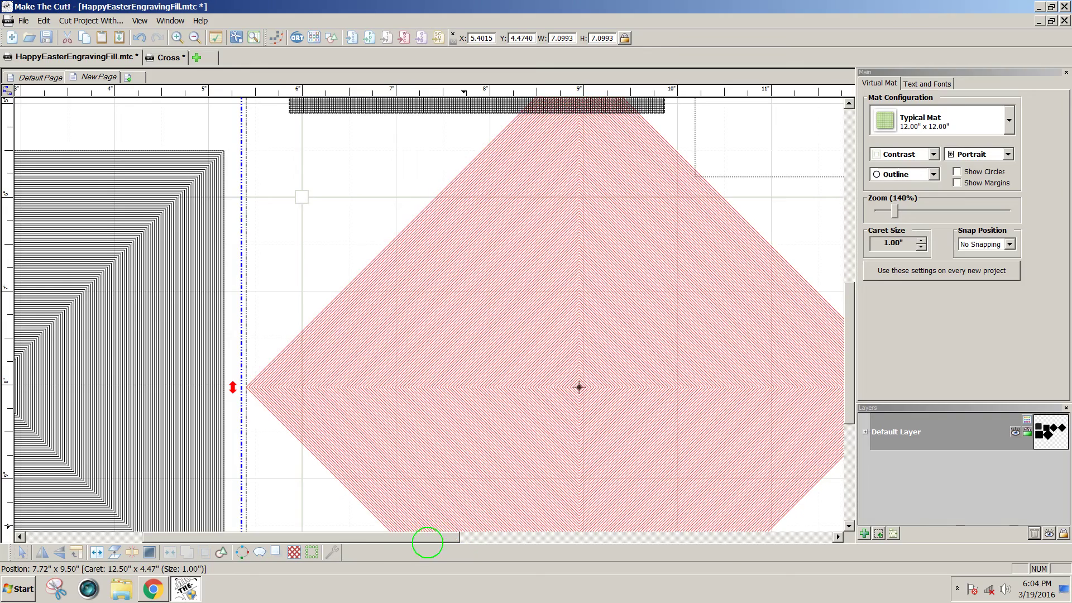
Examine the diagonal lines around the center of the diamond nested pattern at close zoom
left_click_drag(426, 539, 475, 538)
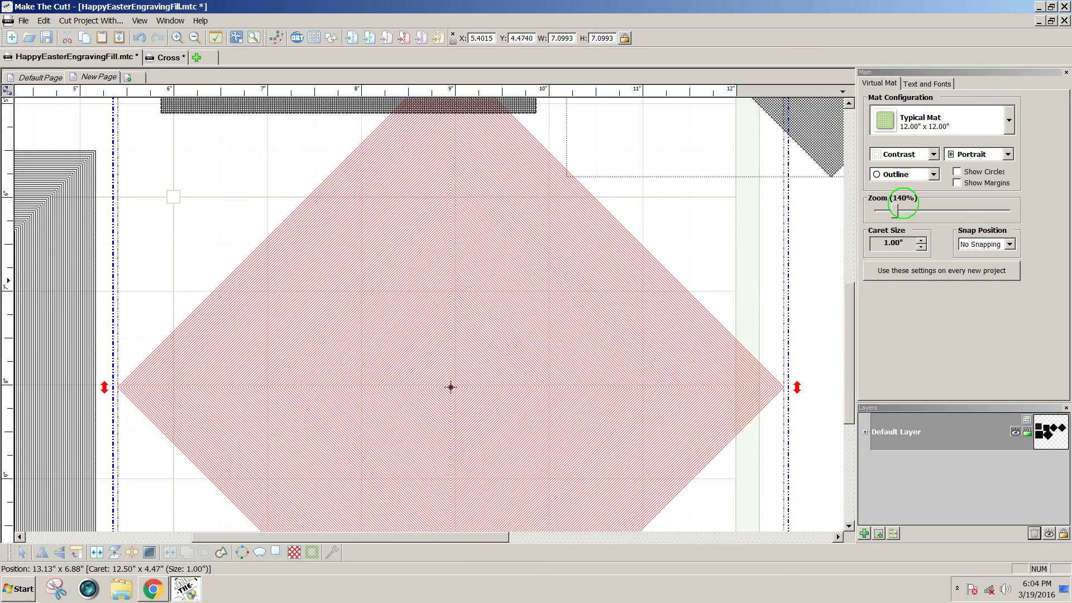
left_click_drag(894, 211, 932, 210)
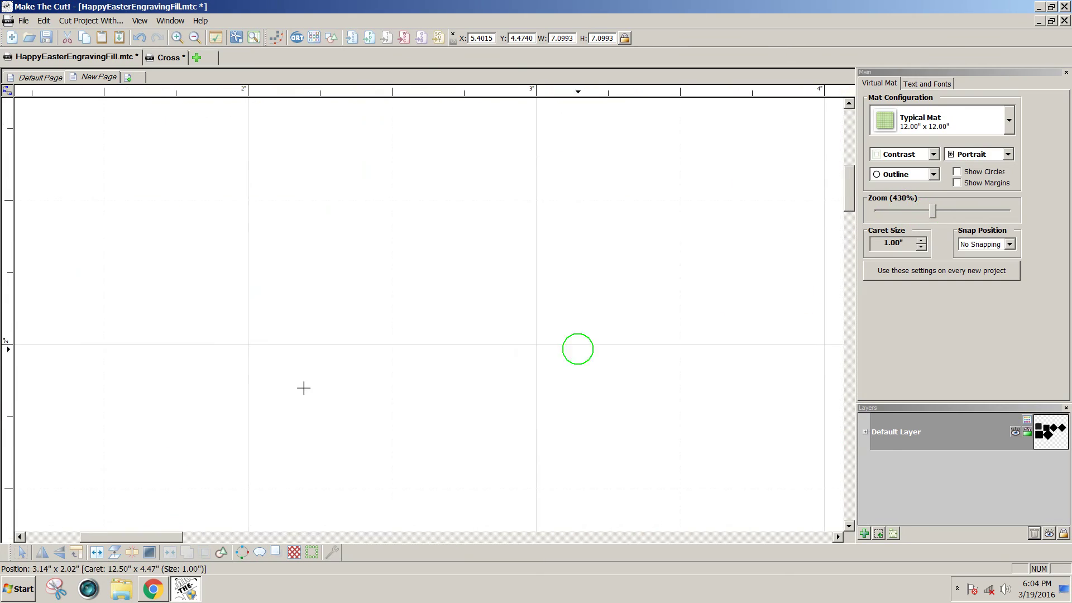
scroll(194, 526, "down", 1)
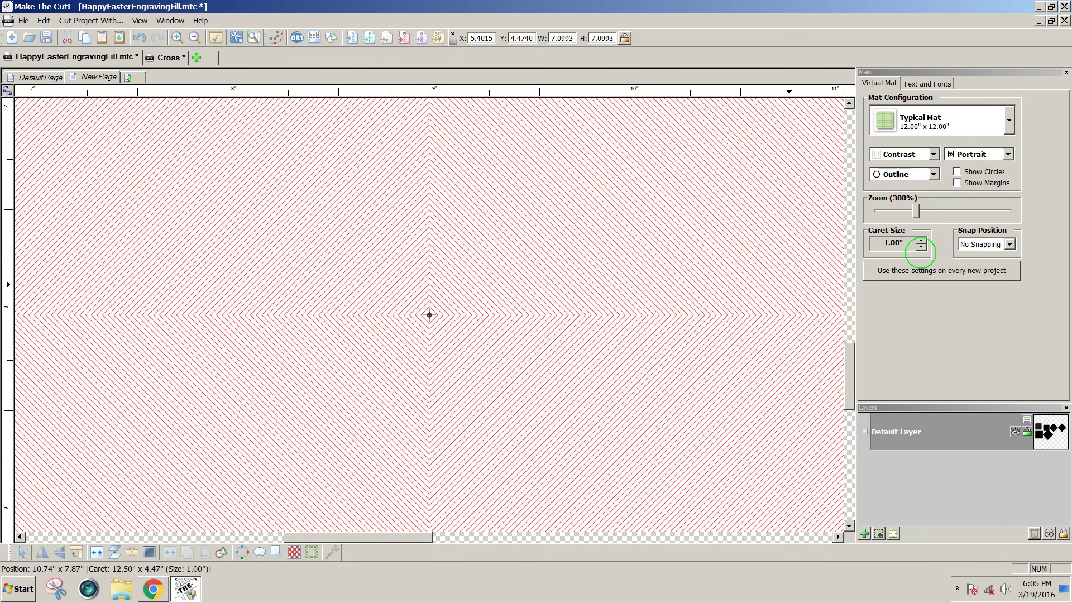
left_click_drag(916, 212, 897, 211)
left_click_drag(844, 413, 849, 364)
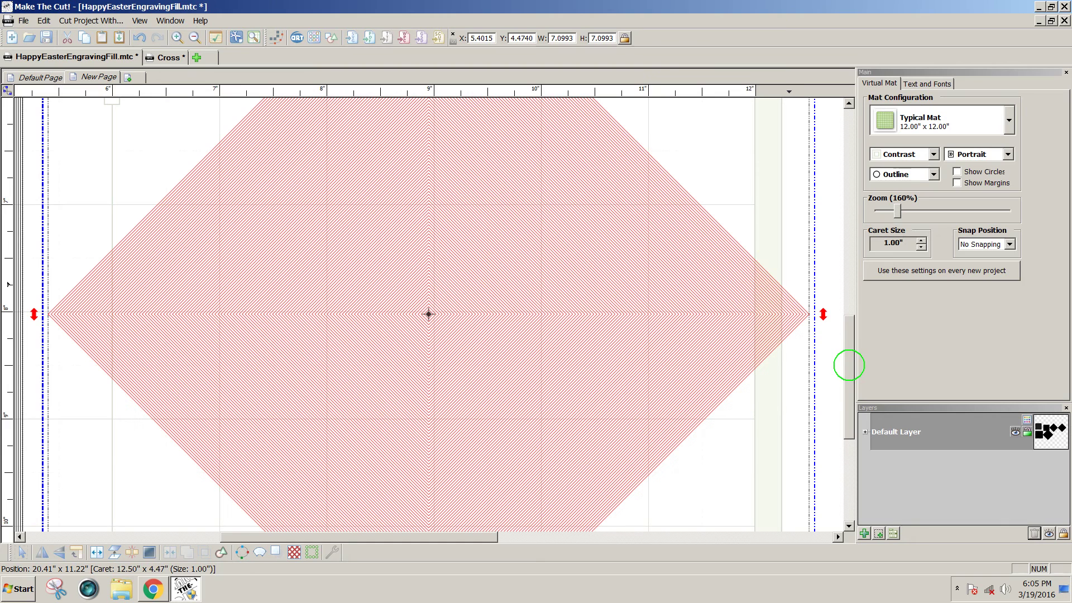
Move the diamond nested pattern farther from the square nested pattern, to about X 7.33 and Y 4.60 inches
left_click_drag(851, 365, 853, 326)
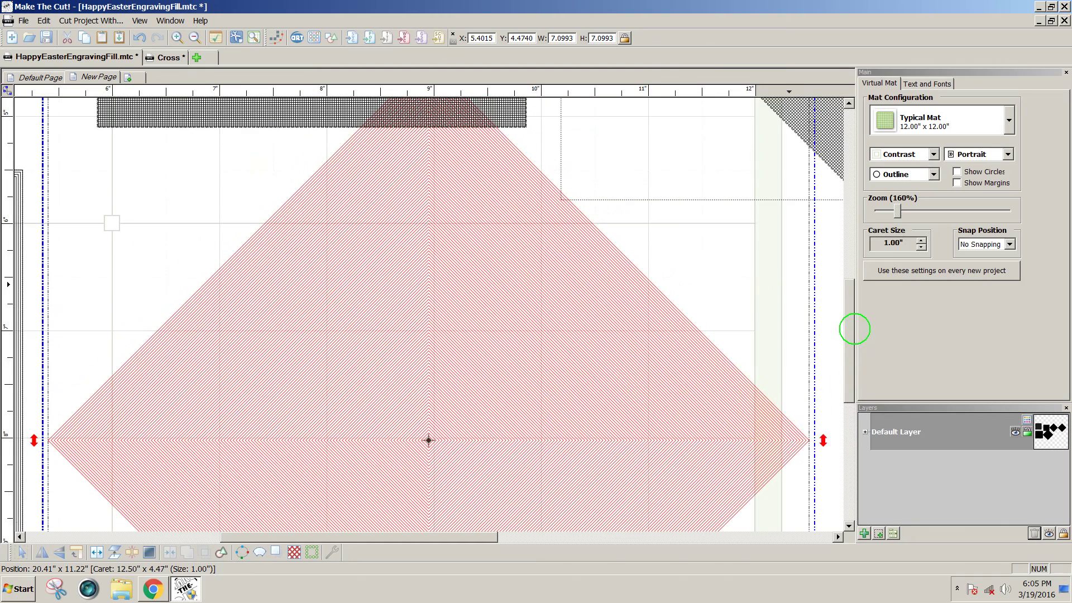
left_click_drag(569, 371, 551, 460)
left_click(889, 211)
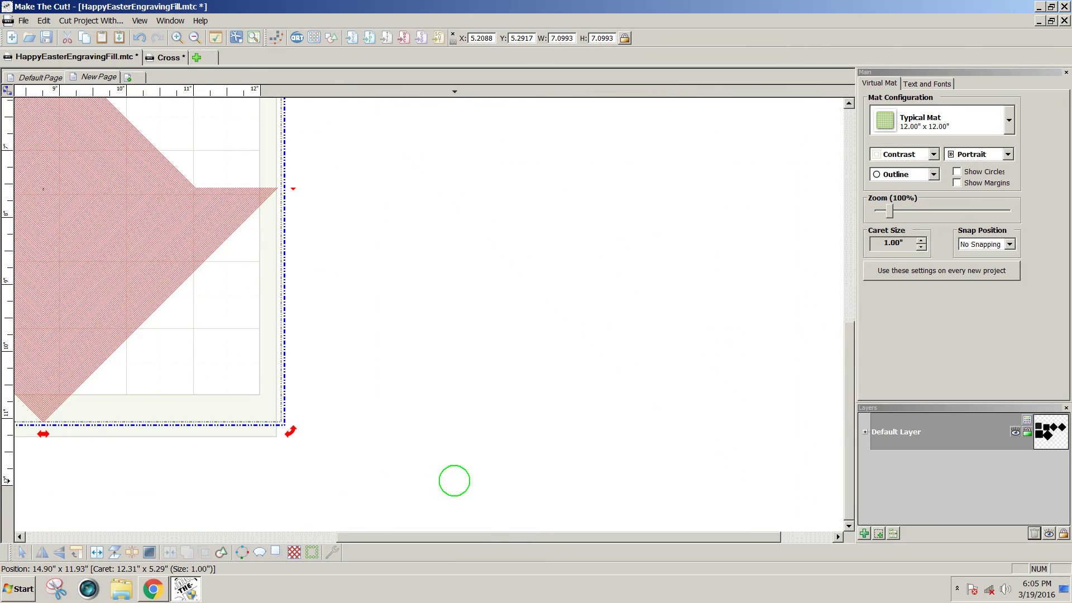
left_click_drag(483, 536, 347, 536)
left_click_drag(846, 383, 857, 316)
left_click_drag(431, 376, 545, 332)
mouse_move(863, 339)
left_mouse_down()
mouse_move(845, 359)
mouse_move(869, 292)
mouse_move(870, 243)
mouse_move(856, 354)
left_mouse_up()
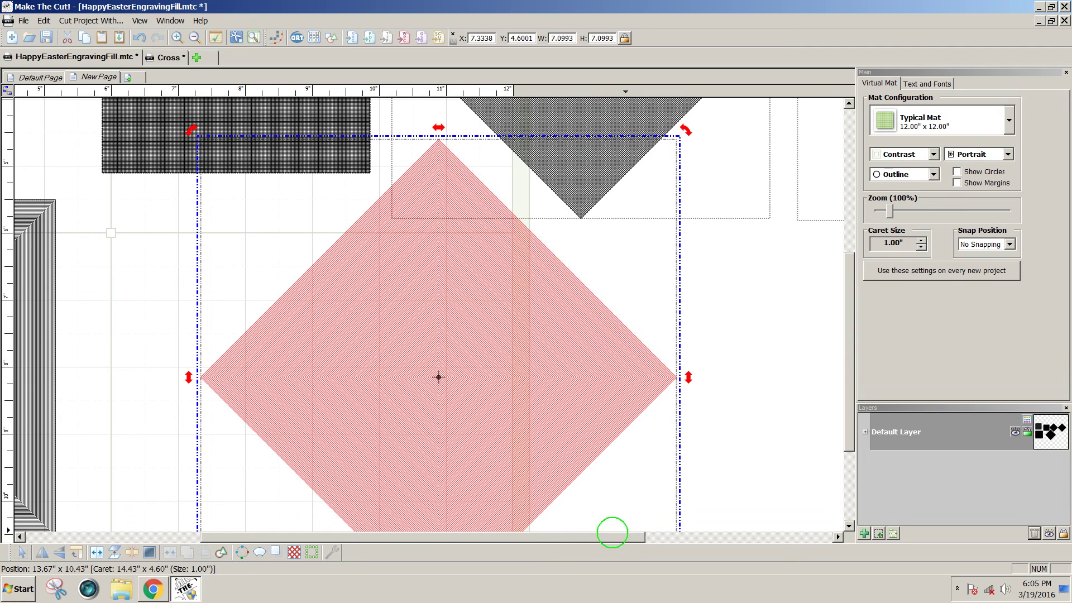
left_click_drag(612, 535, 517, 533)
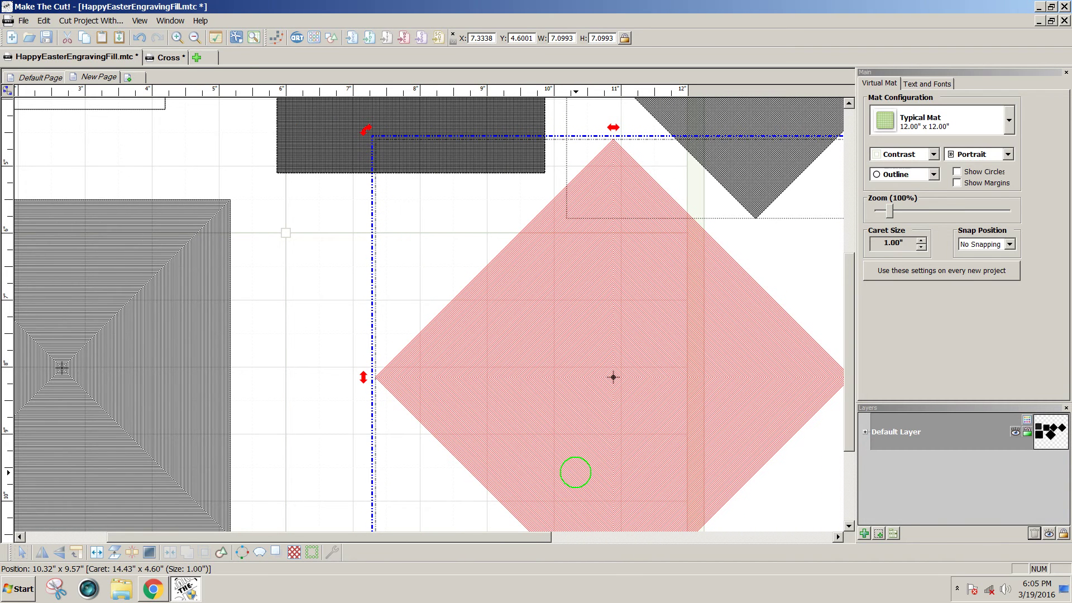
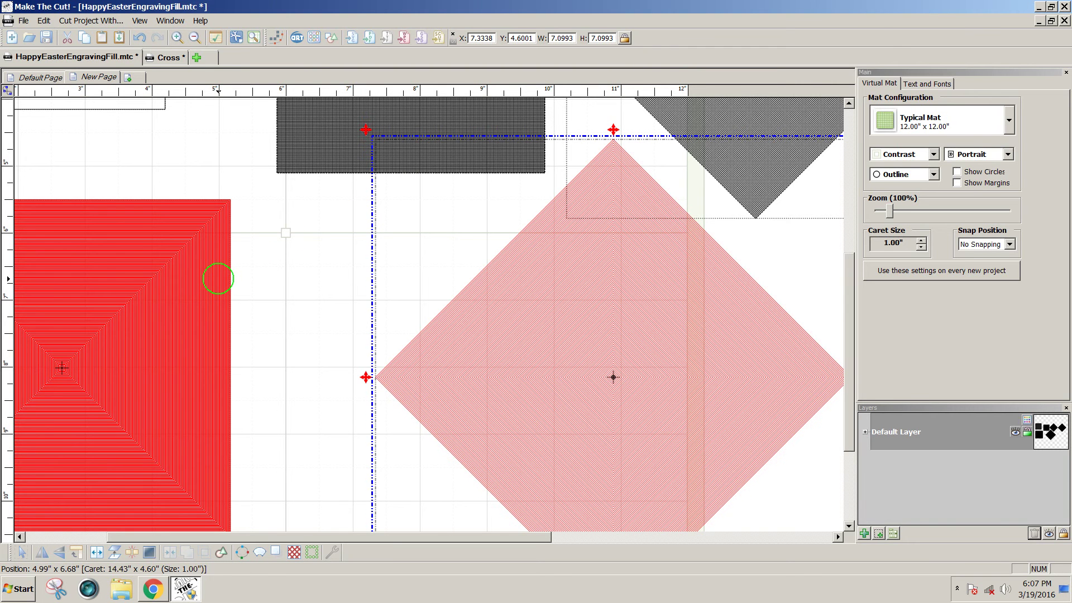
Delete the square version of the joined nested pattern from the mat
left_click(217, 279)
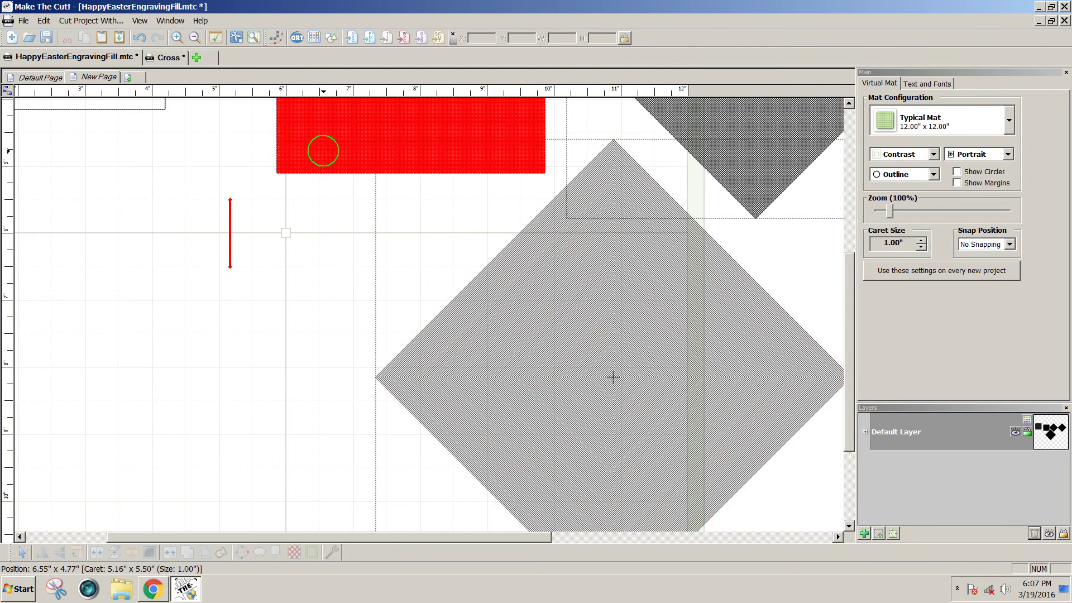
Delete the square fill and the two outer diamond fills from the New Page, keeping the large concentric diamond
left_click(321, 150)
key("Delete")
left_click(719, 166)
key("Delete")
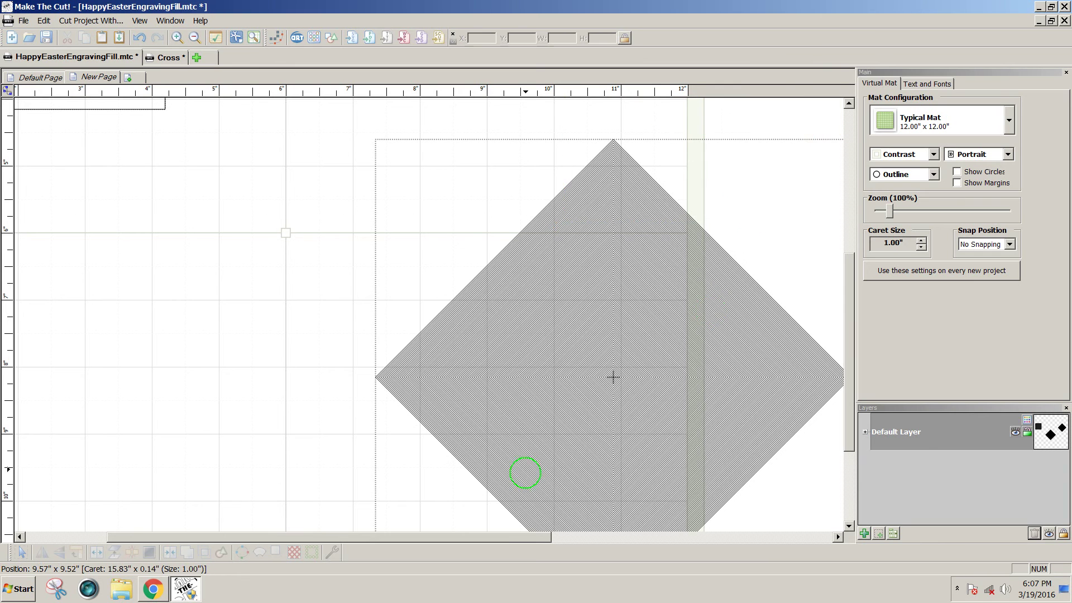
left_click_drag(518, 531, 756, 536)
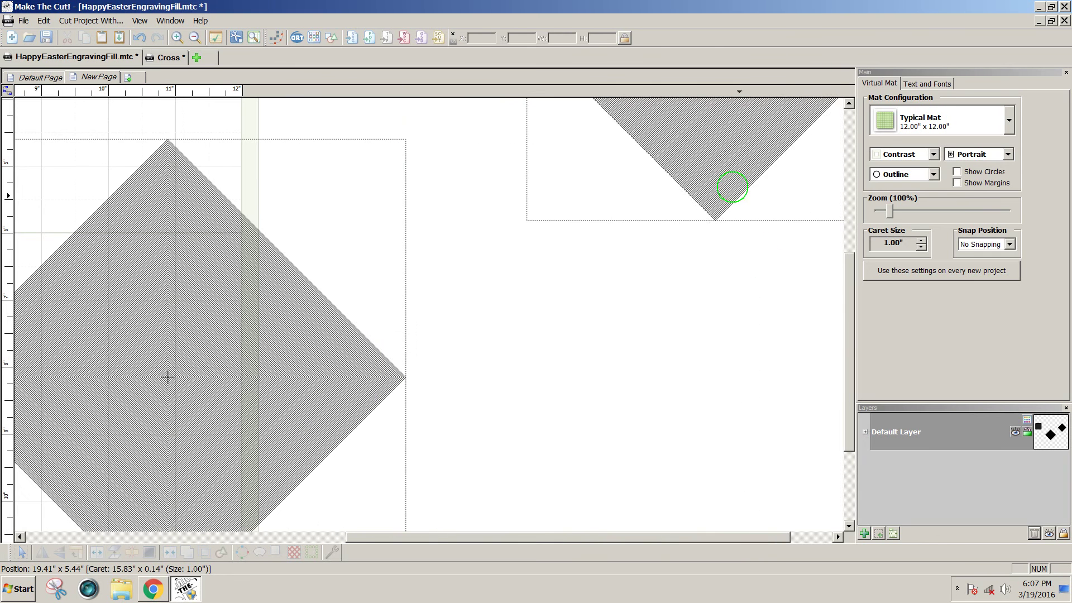
left_click(728, 183)
key("Delete")
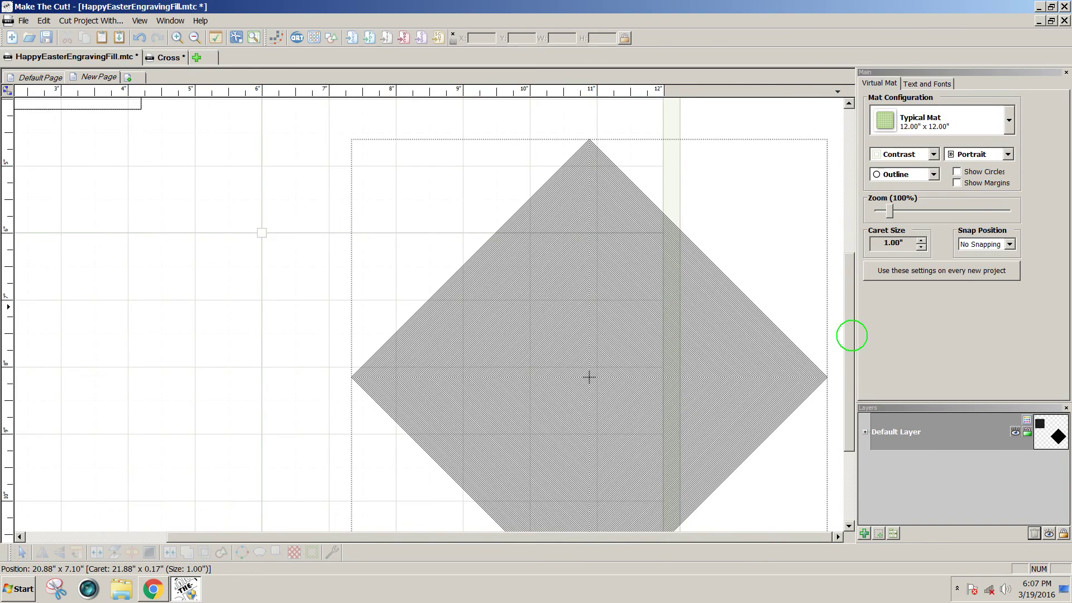
left_click_drag(848, 372, 849, 316)
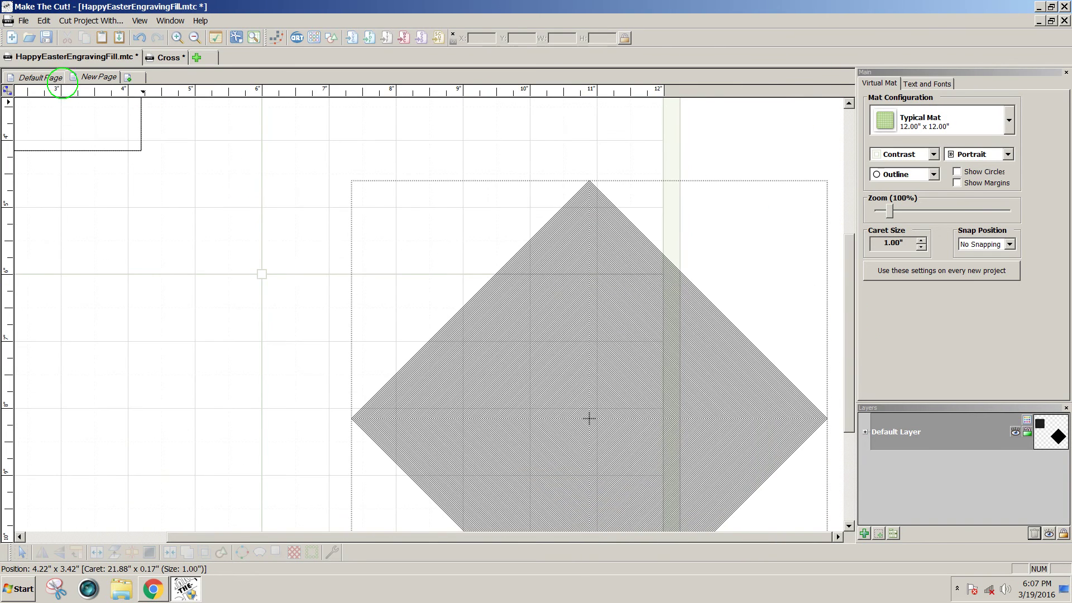
Switch to the Default Page and place a copy of the concentric diamond fill below the Happy Easter designs at about X 2.96, Y 6.84
left_click(50, 78)
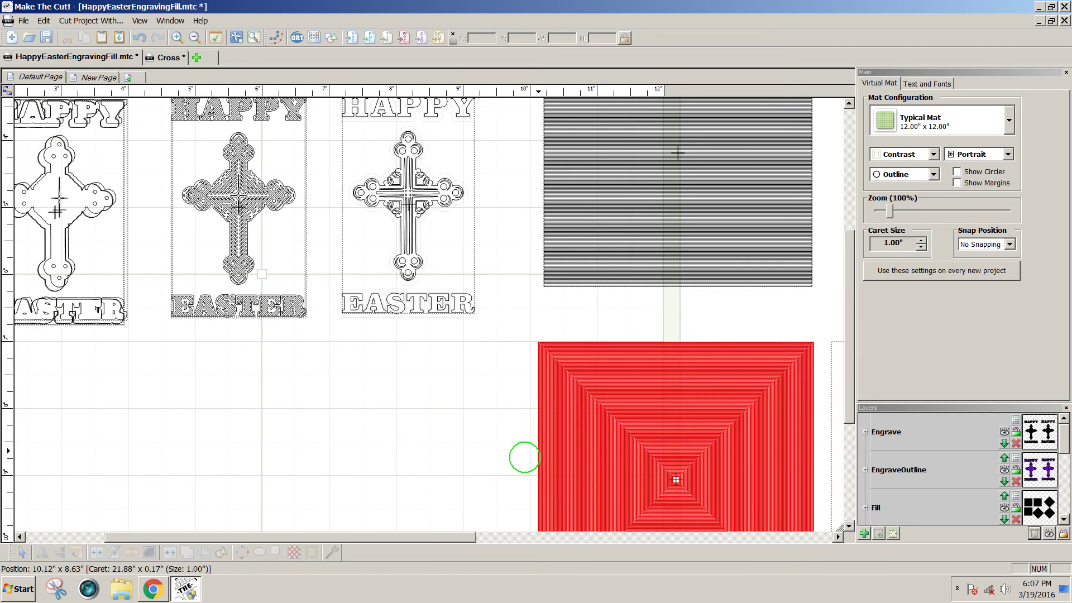
left_click_drag(447, 537, 637, 537)
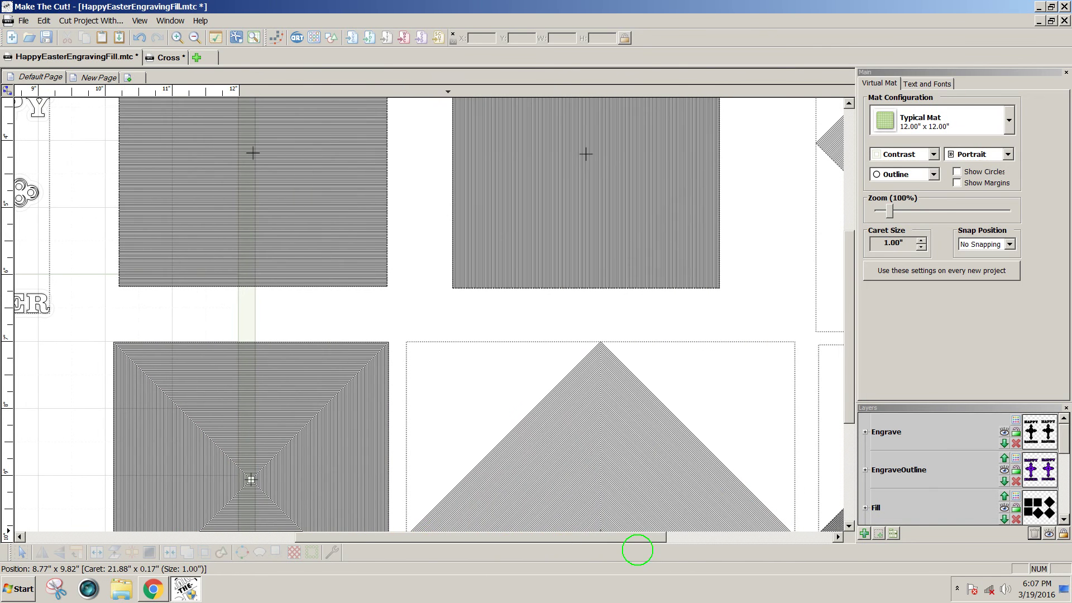
left_click_drag(847, 354, 848, 416)
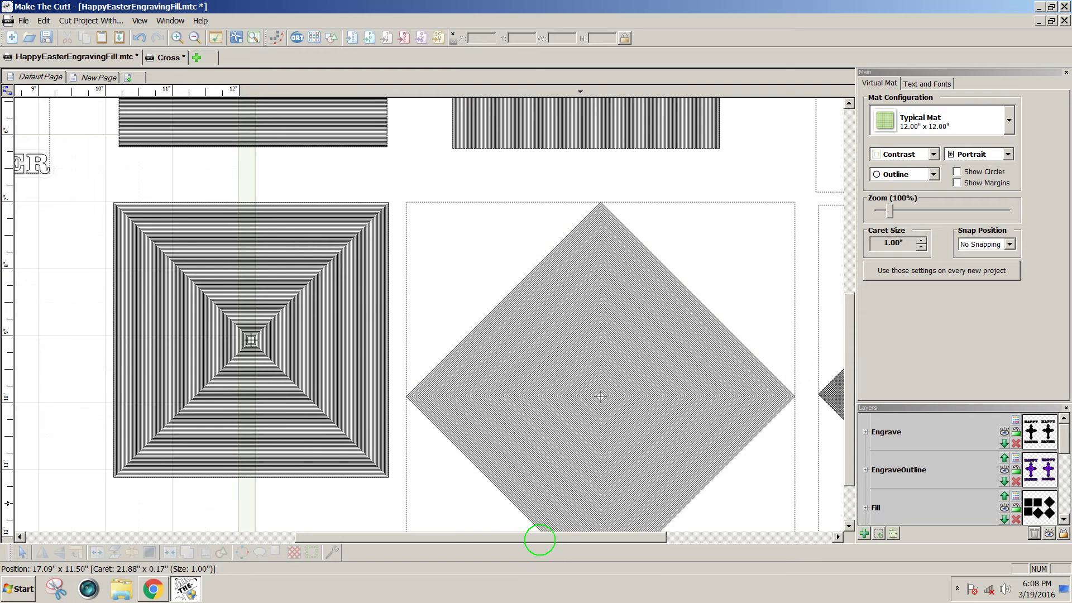
left_click_drag(539, 539, 299, 537)
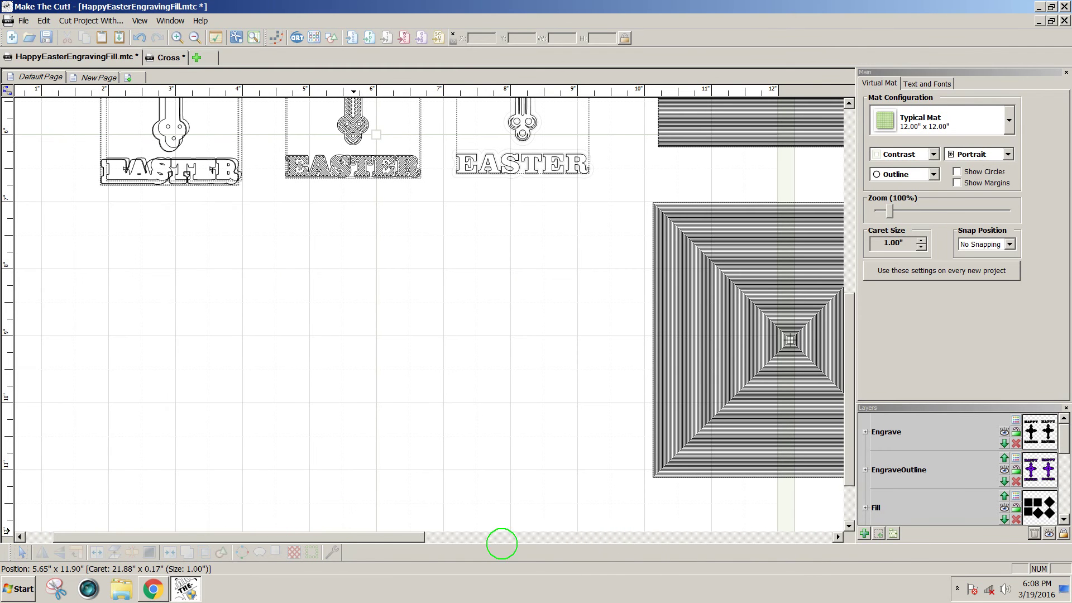
left_click_drag(371, 534, 540, 534)
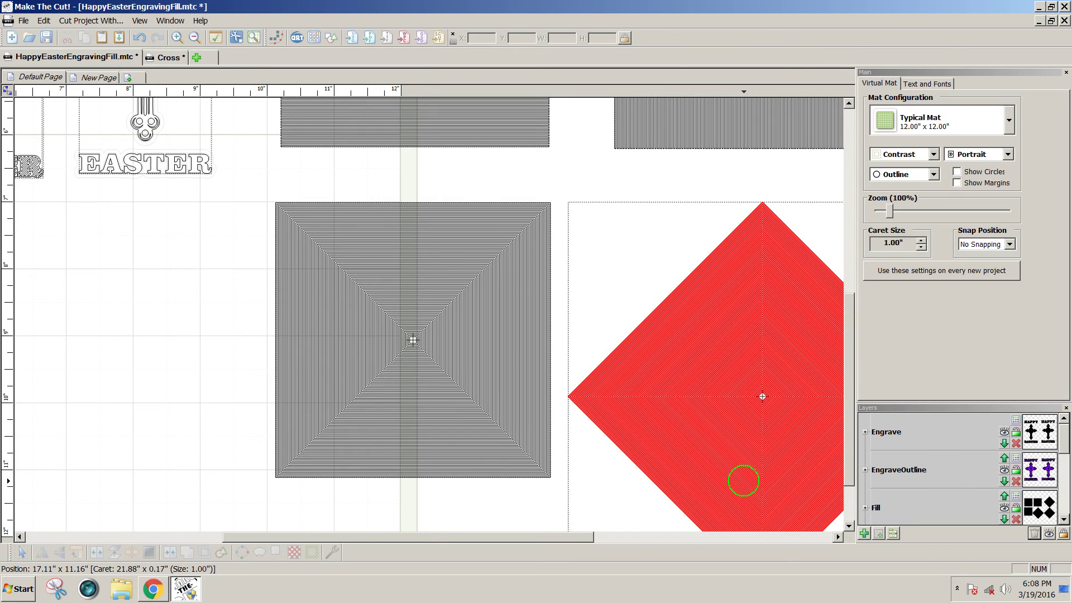
left_click_drag(743, 480, 103, 497)
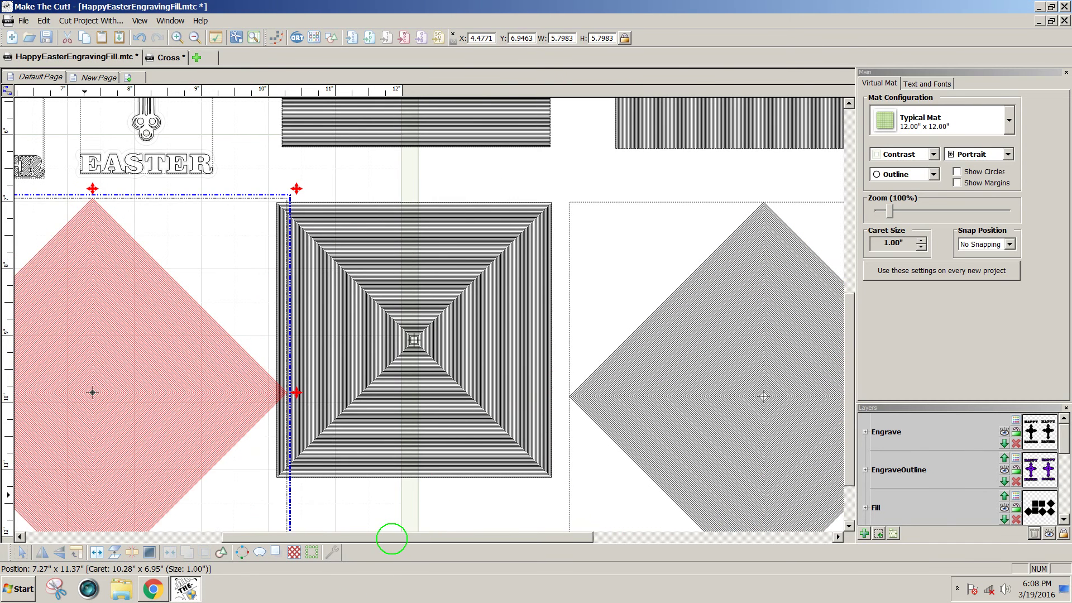
left_click_drag(392, 538, 227, 537)
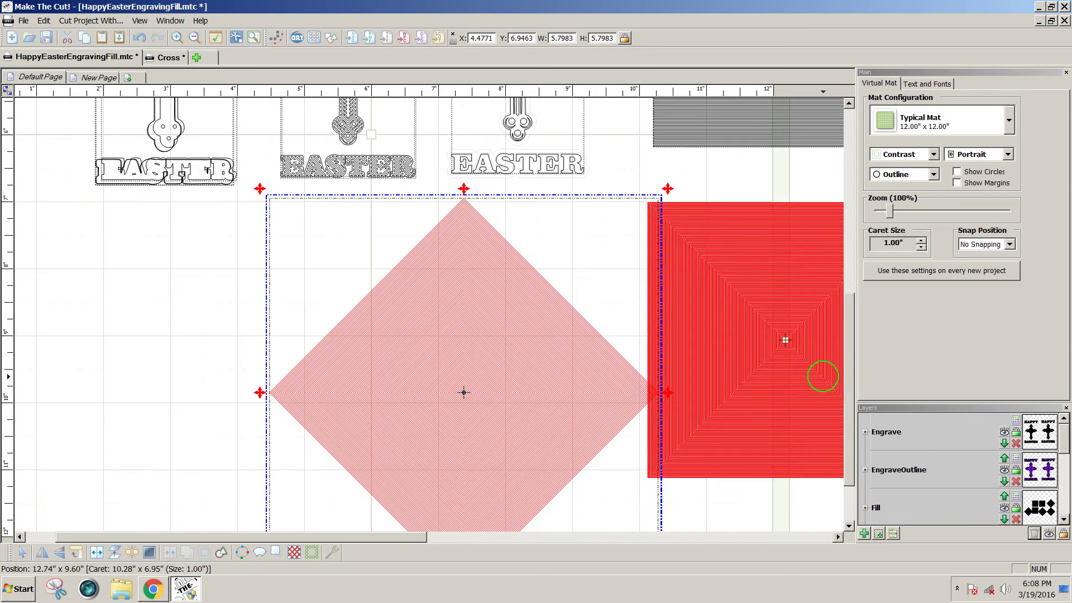
left_click_drag(567, 395, 466, 390)
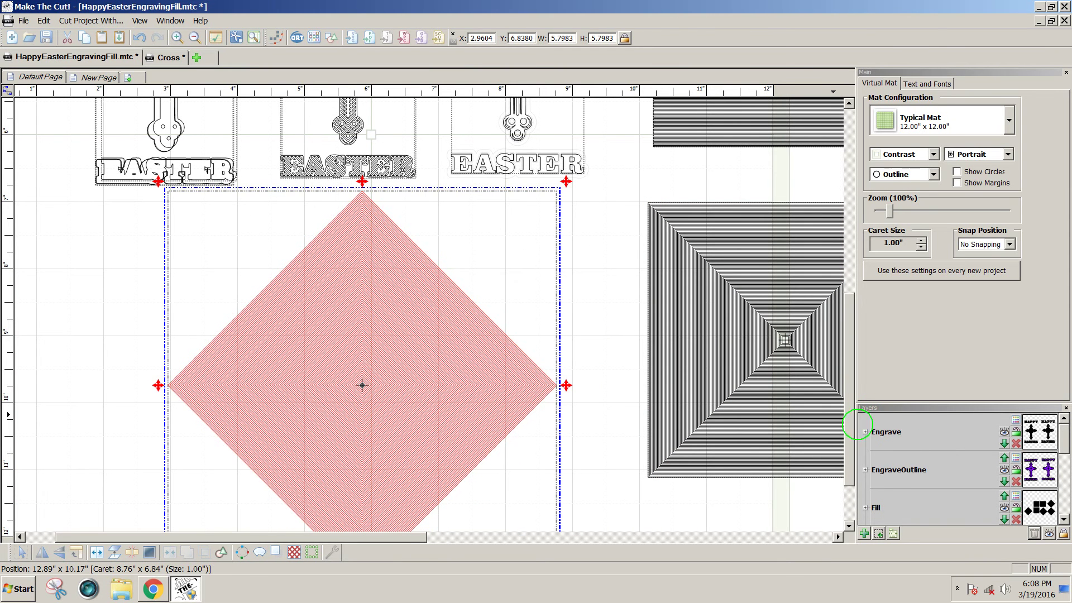
Copy the outlined Happy Easter cross design onto the diamond fill and align it with the fill's centre, at about X 4.87, Y 8.23
left_click_drag(849, 430, 848, 391)
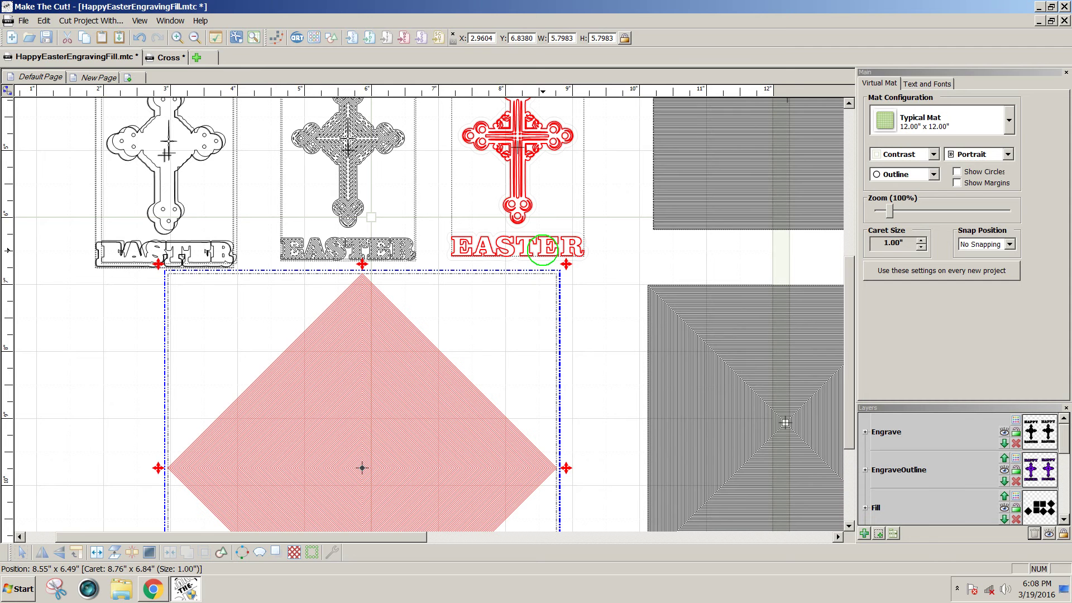
left_click(542, 250)
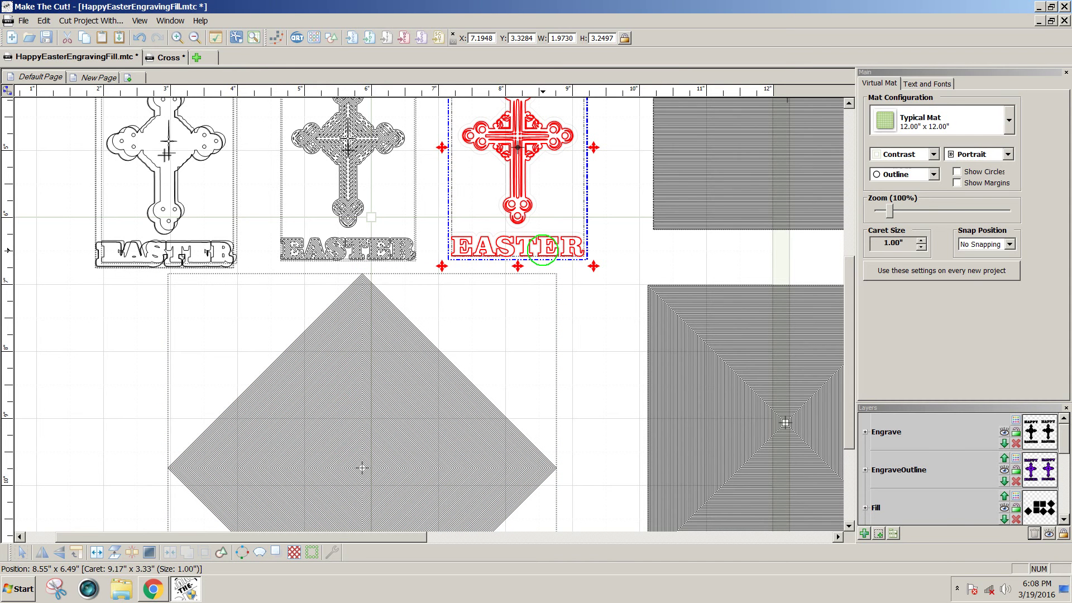
left_click_drag(542, 249, 383, 570)
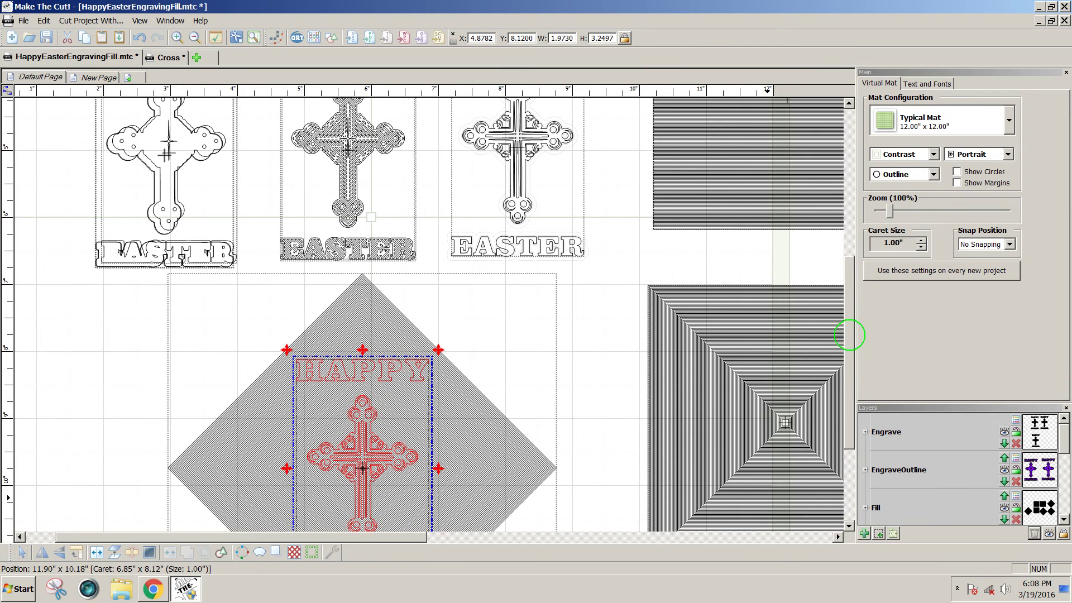
left_click_drag(849, 328, 841, 398)
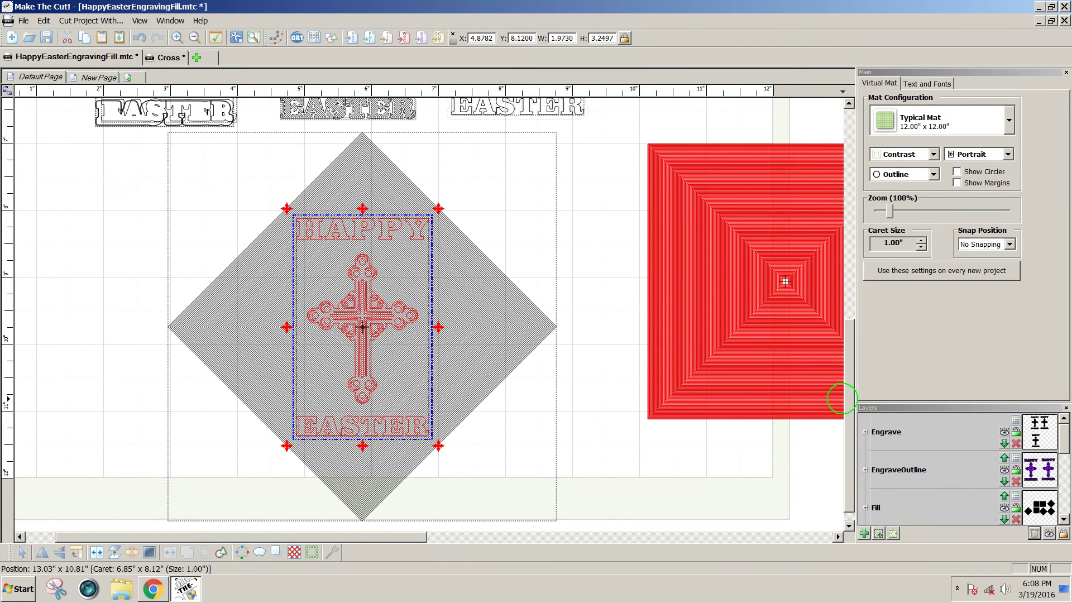
scroll(842, 398, "up", 2)
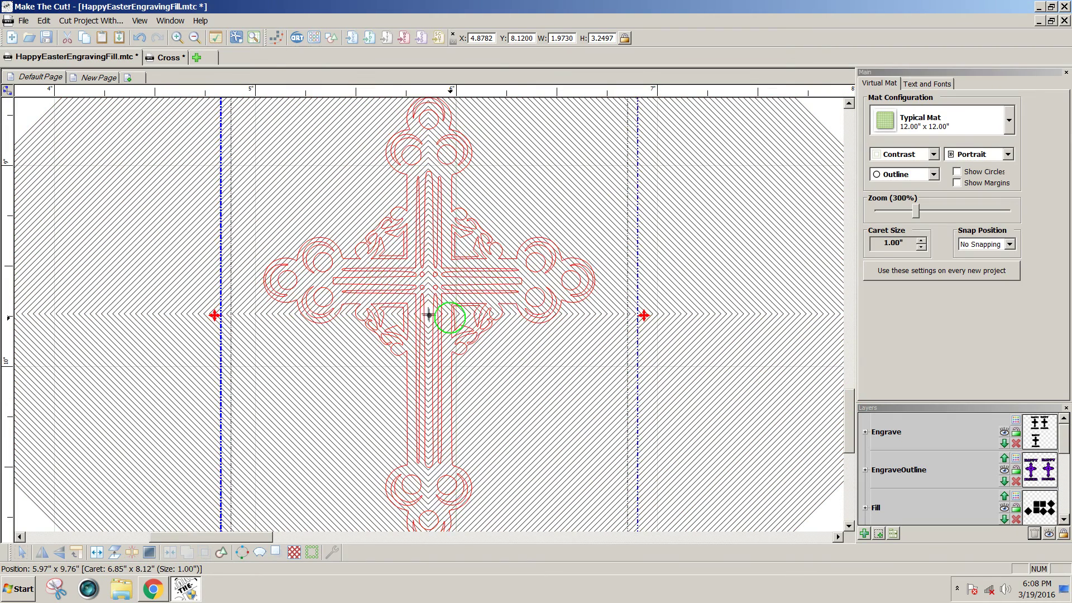
mouse_move(450, 314)
left_mouse_down()
mouse_move(453, 338)
mouse_move(449, 317)
left_mouse_up()
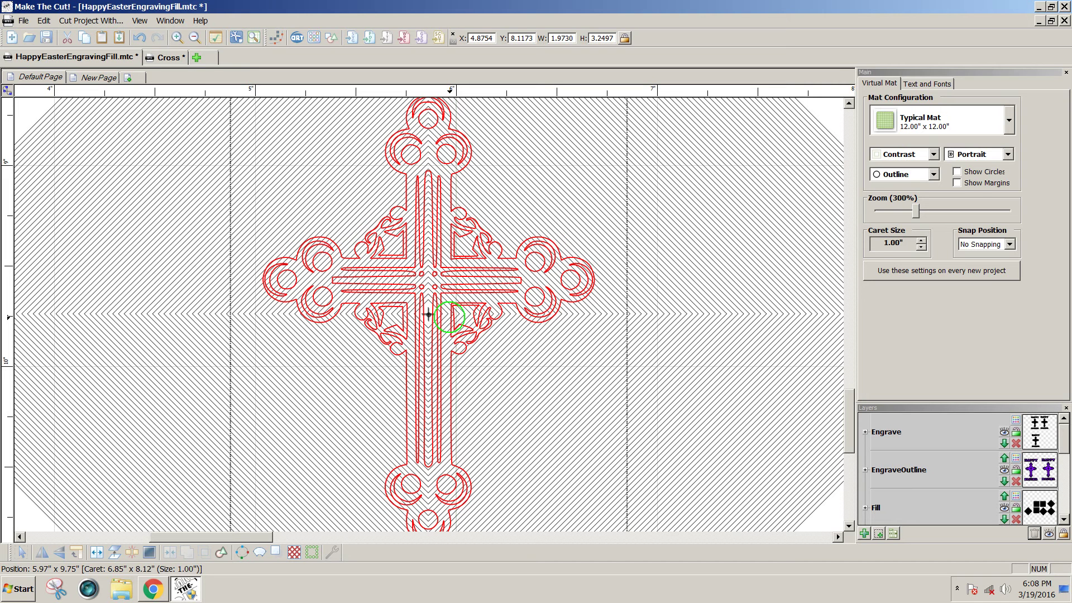
left_click_drag(449, 317, 448, 340)
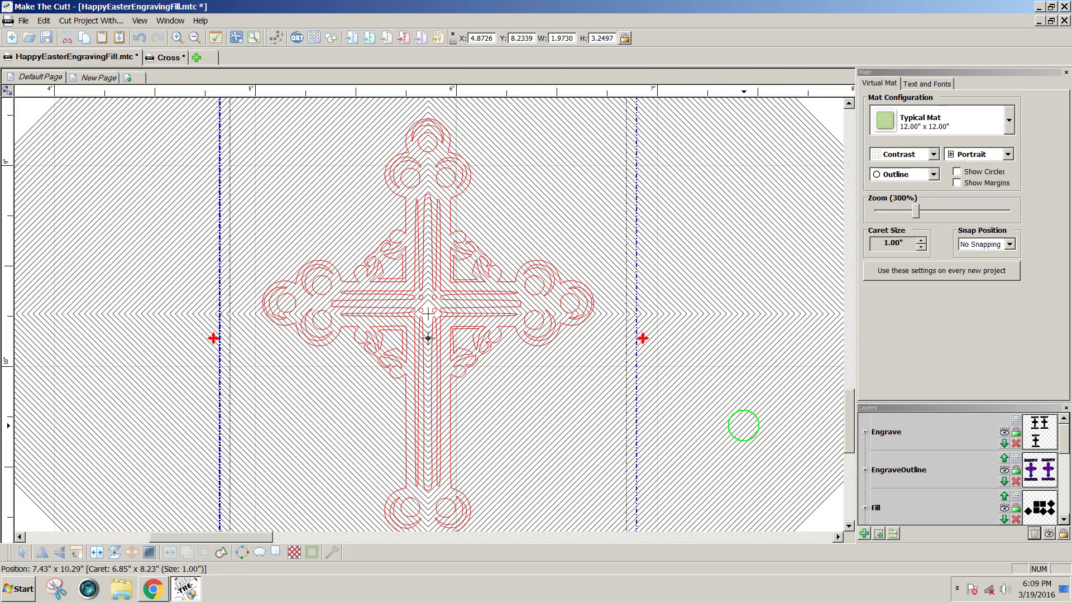
left_click(743, 426)
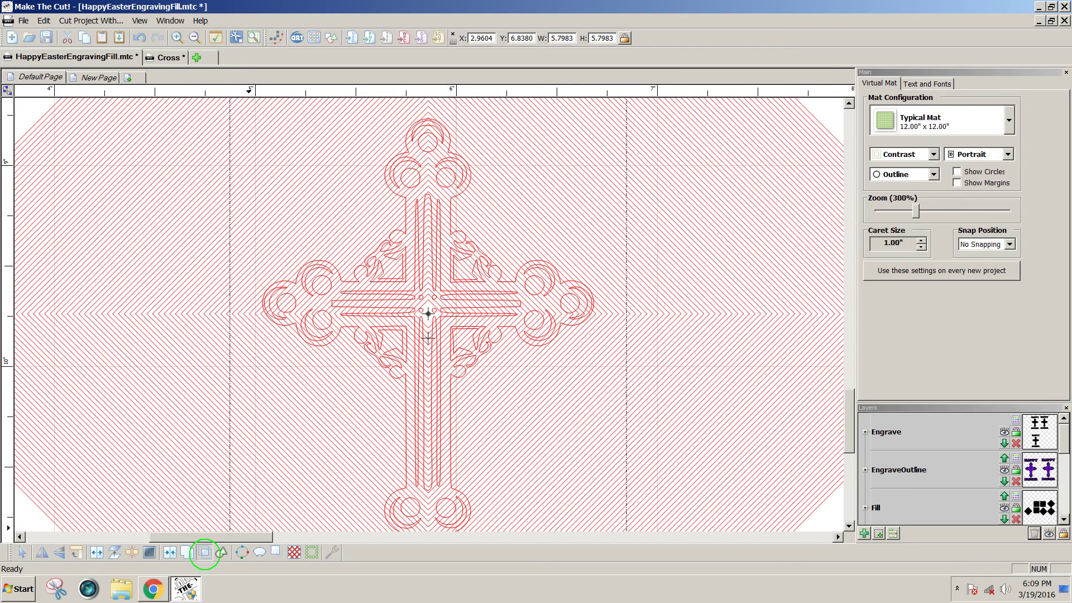
left_click(205, 553)
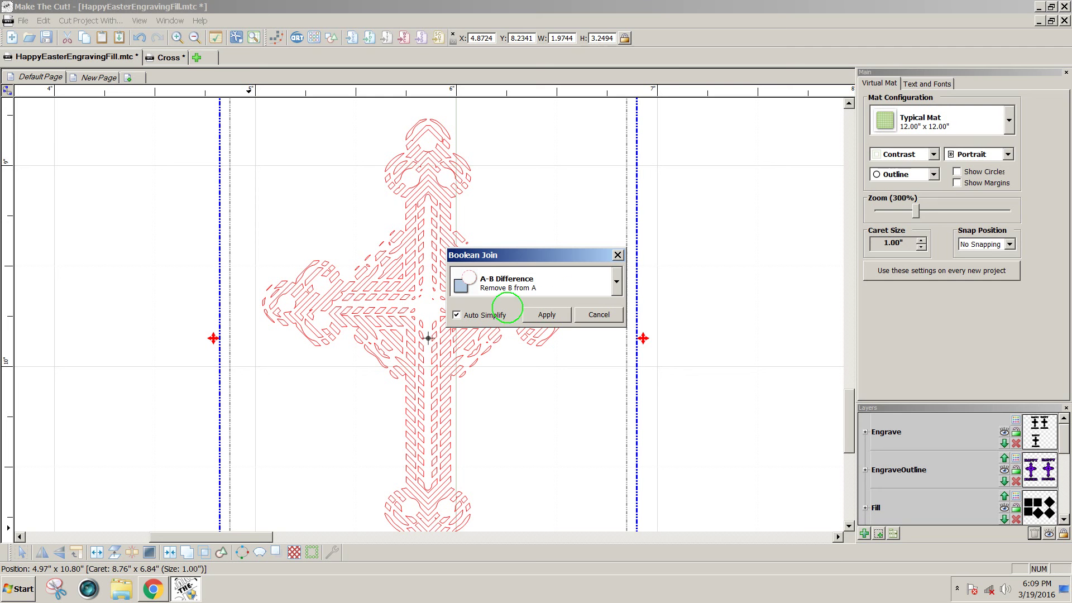
left_click_drag(549, 254, 744, 249)
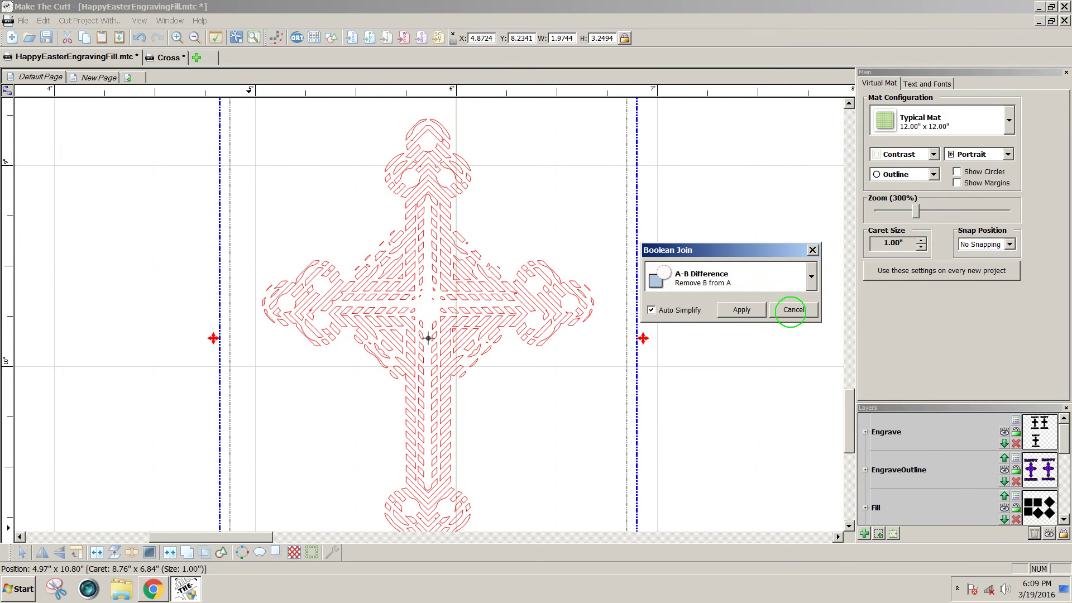
left_click(785, 309)
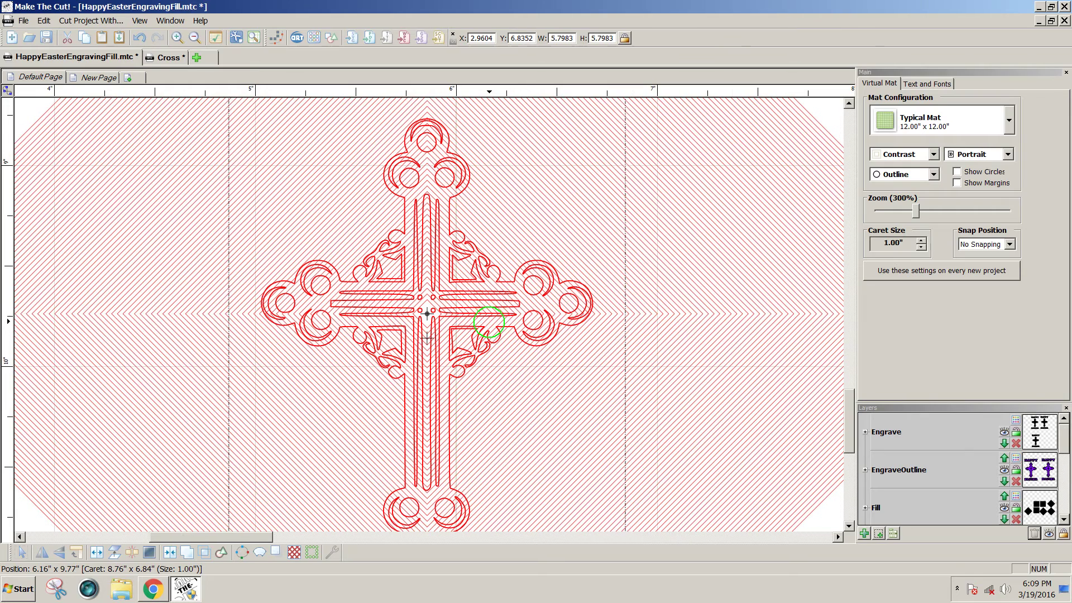
mouse_move(489, 322)
left_mouse_down()
mouse_move(487, 336)
mouse_move(618, 321)
left_mouse_up()
key("ctrl+z")
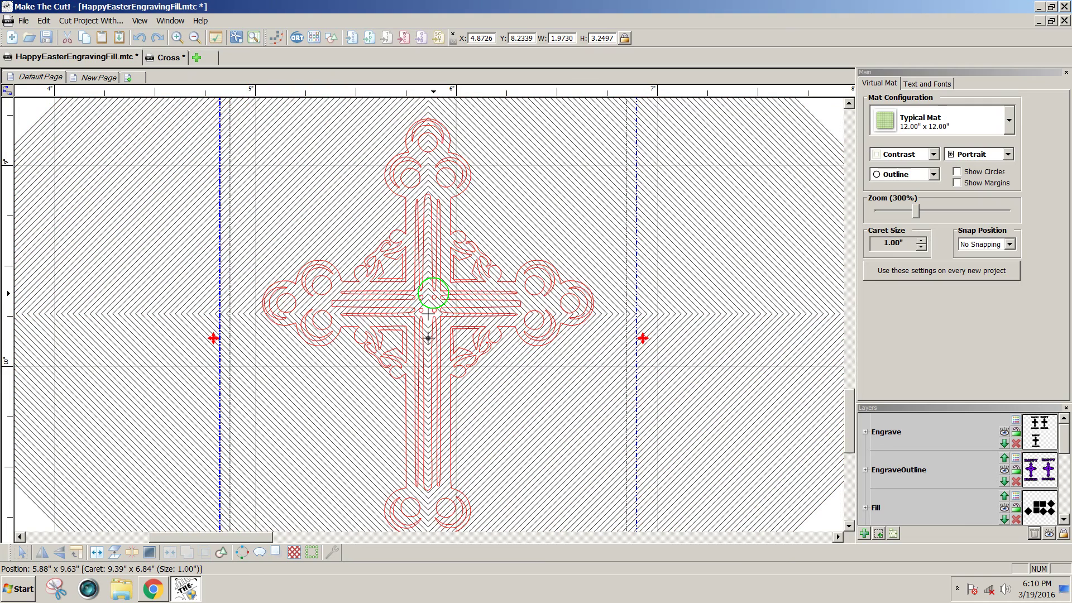
Centre the cross's intersection on the diamond fill's midpoint and combine both shapes with an auto-simplified A-B Difference Boolean Join
left_click_drag(428, 338, 429, 346)
left_click(435, 306)
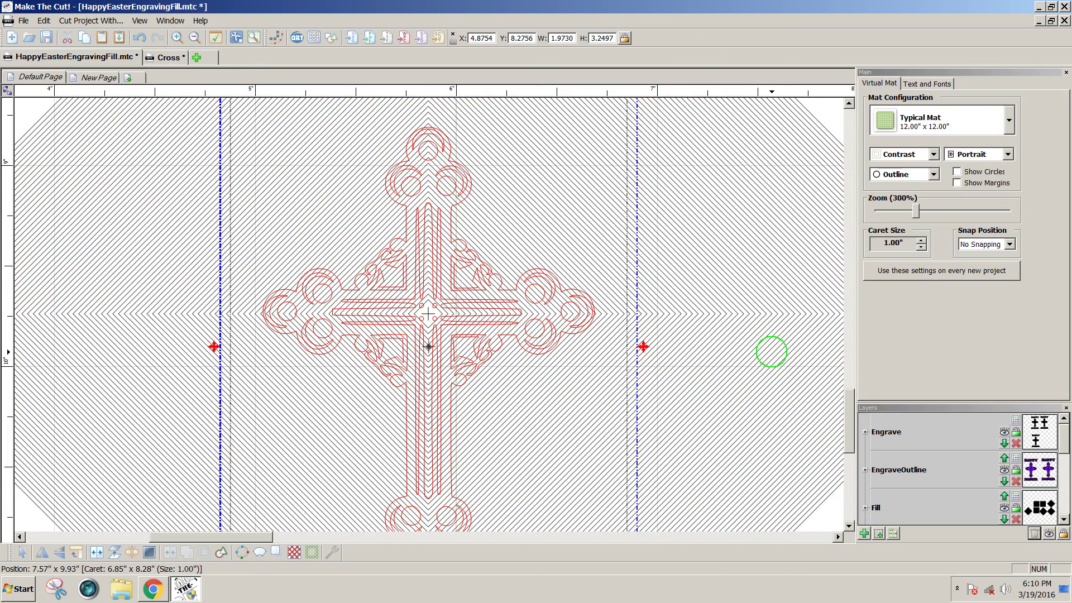
left_click(771, 352)
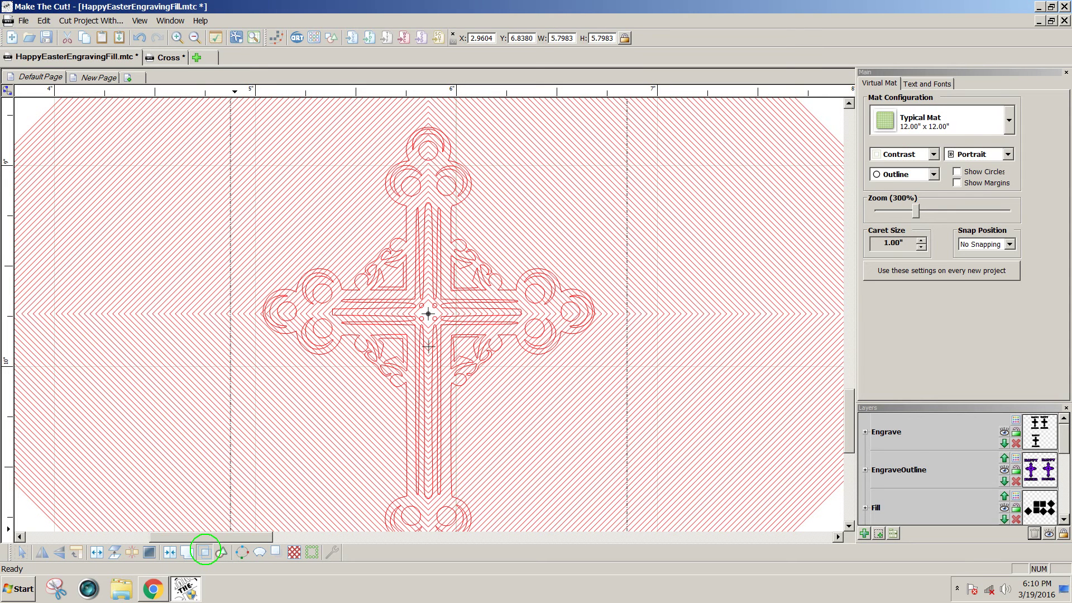
left_click(205, 551)
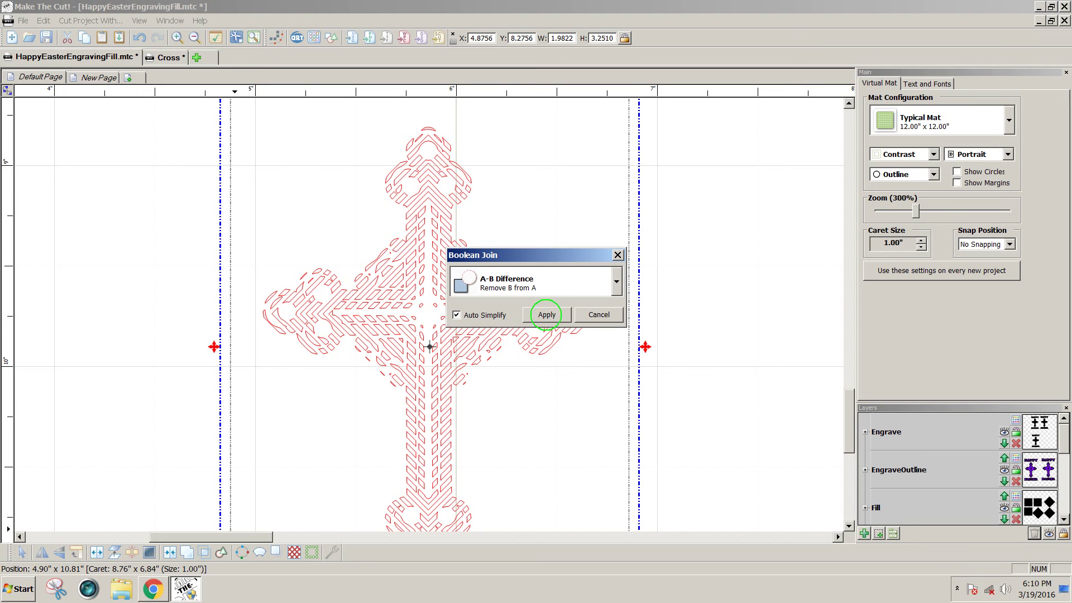
left_click(547, 314)
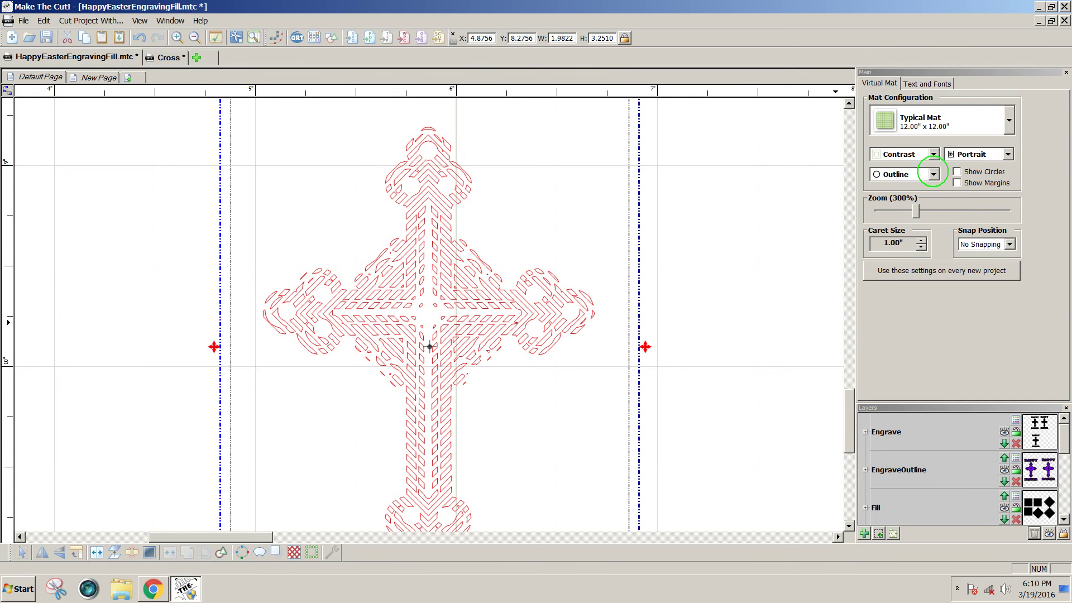
Change the mat display to Fill/Outline and deselect the joined Happy Easter design
left_click(933, 175)
left_click(907, 189)
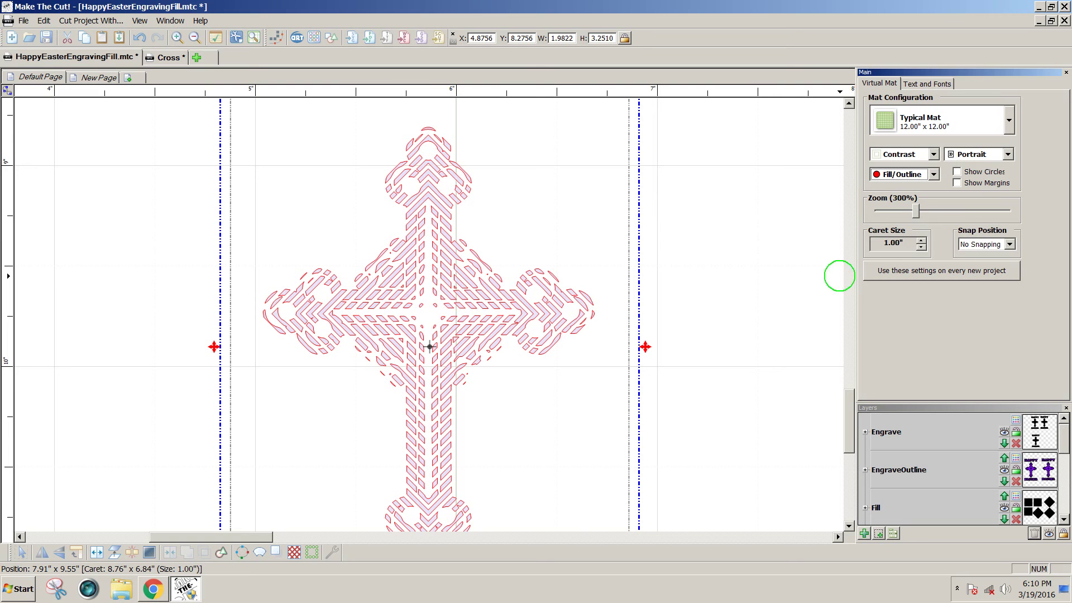
left_click_drag(915, 211, 881, 212)
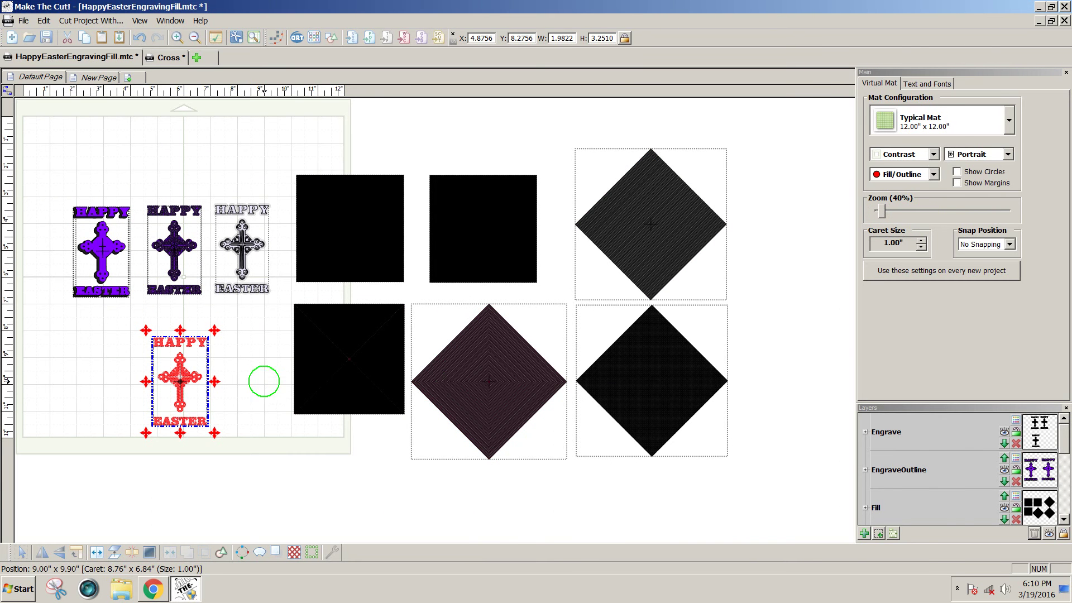
left_click(255, 383)
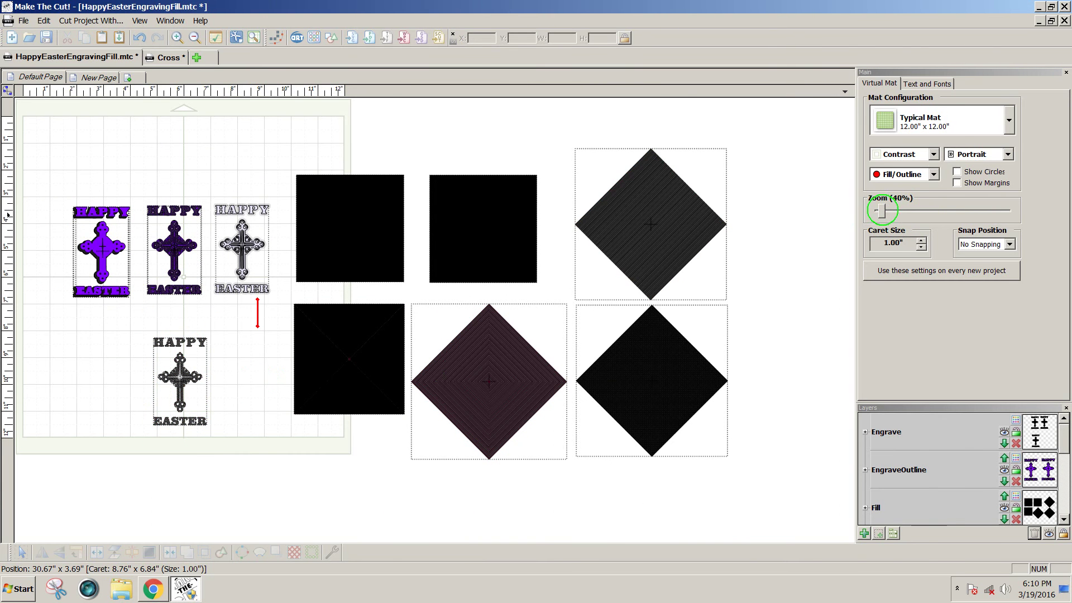
Move the joined Happy Easter design closer beneath the original designs, to about X 4.88, Y 7.58
left_click_drag(881, 211, 813, 397)
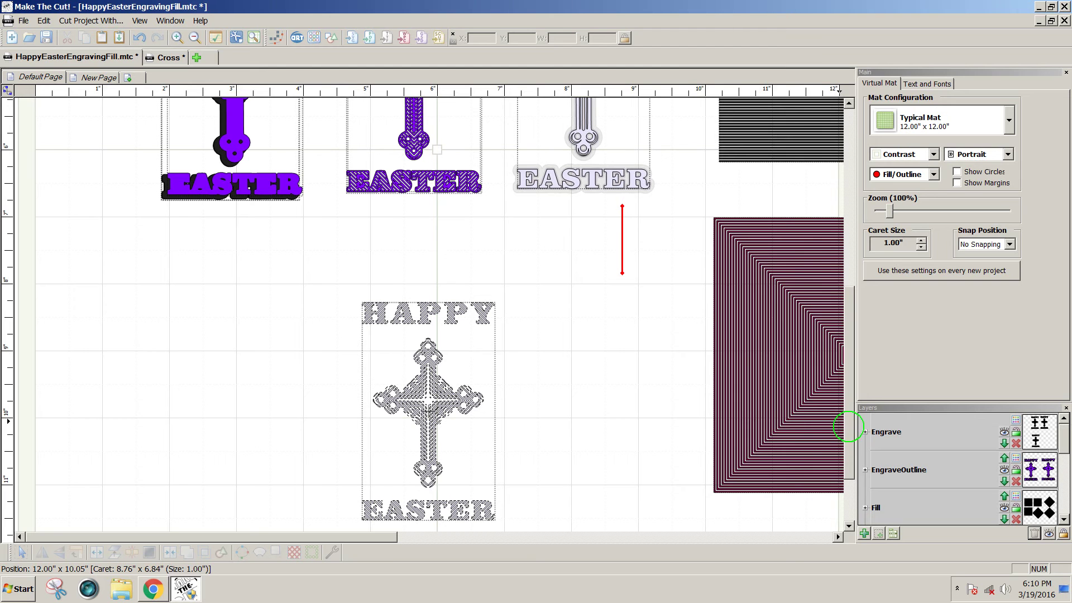
scroll(848, 427, "down", 1)
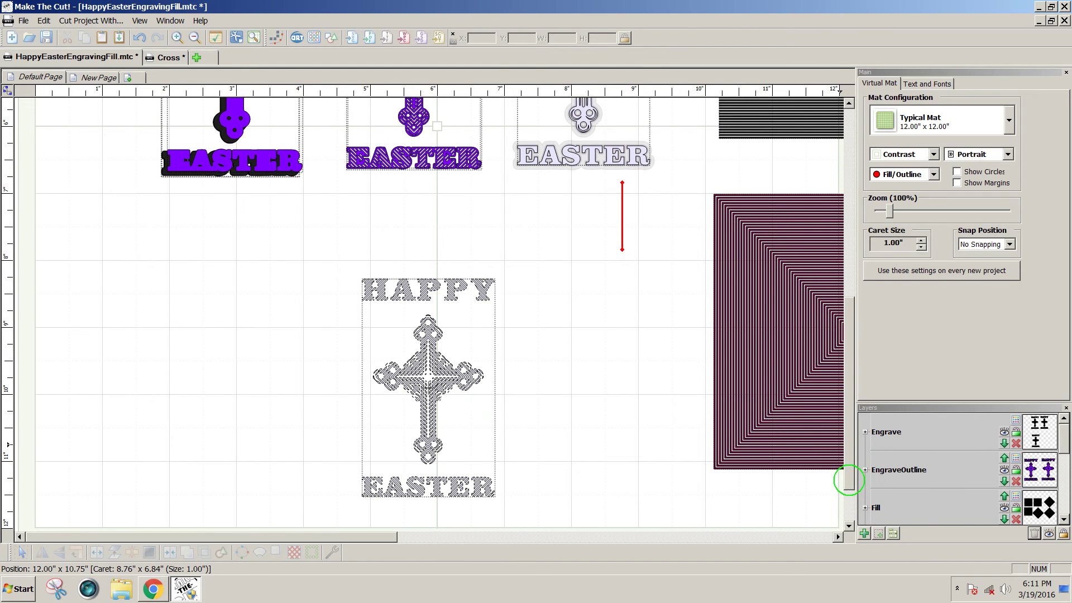
scroll(848, 479, "up", 1)
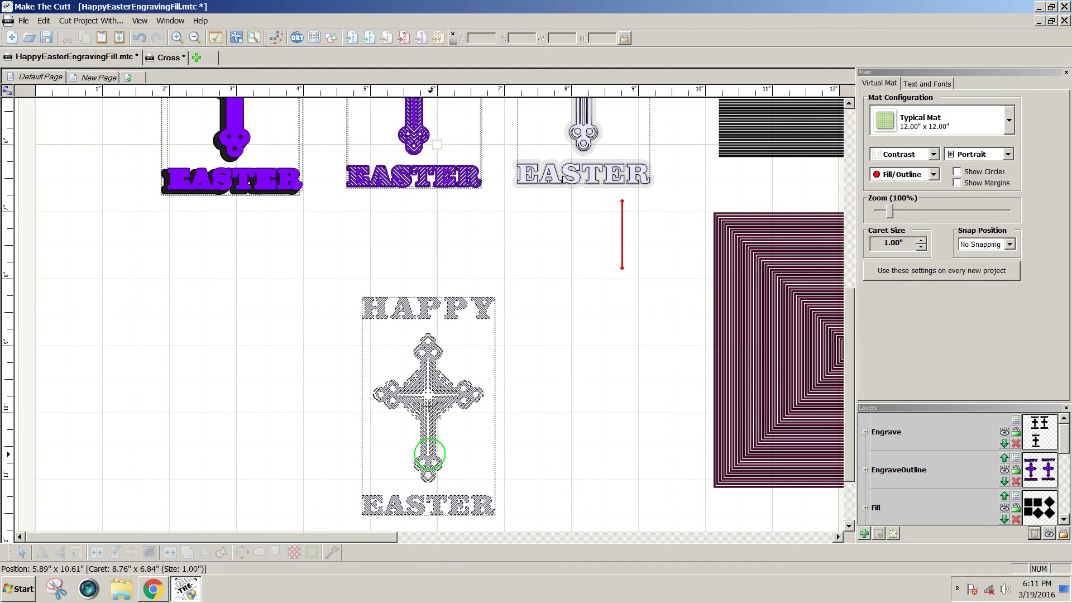
left_click_drag(430, 450, 431, 400)
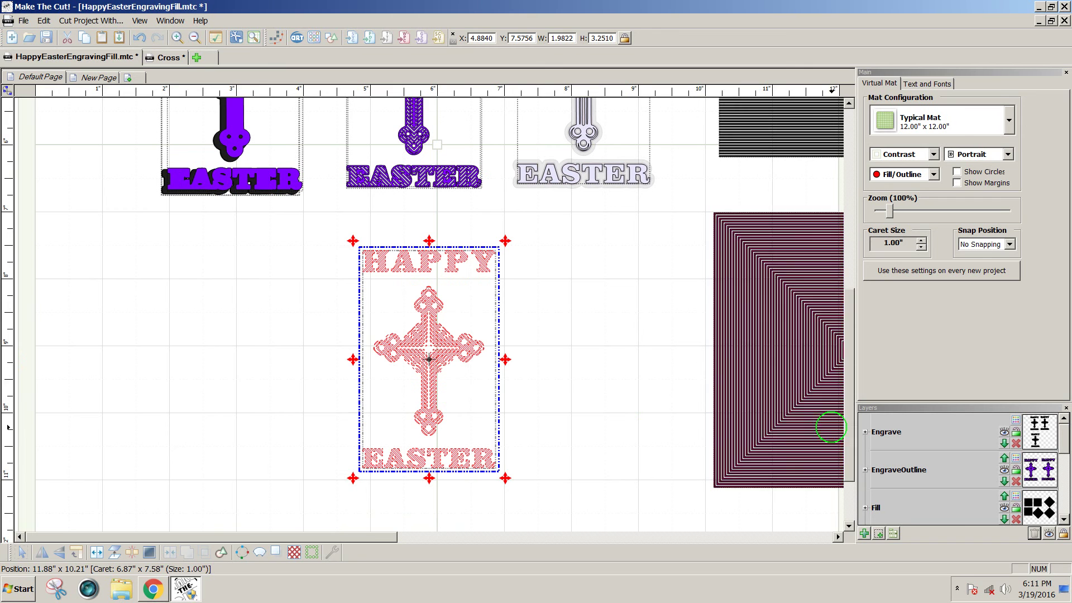
Show all the hidden layers of the project and deselect the joined Happy Easter design
scroll(845, 433, "down", 1)
scroll(845, 431, "up", 2)
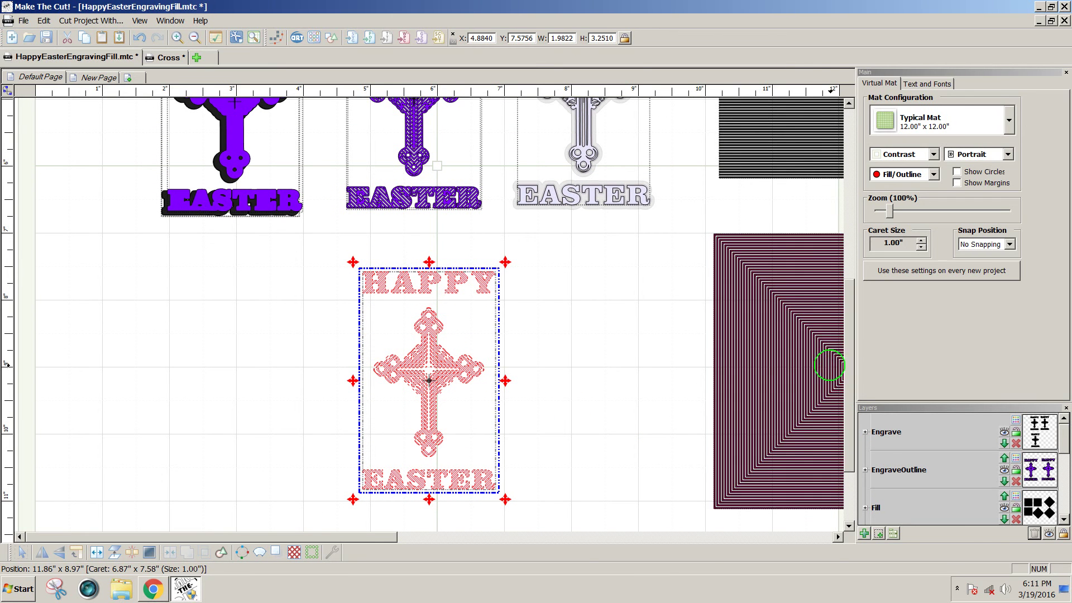
scroll(845, 363, "up", 3)
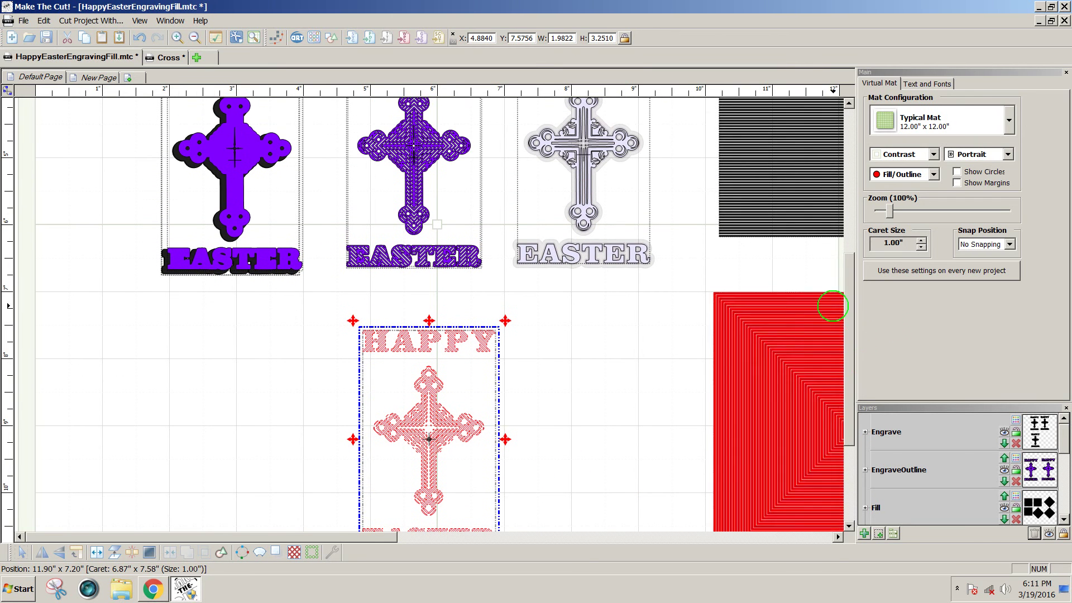
scroll(851, 335, "up", 4)
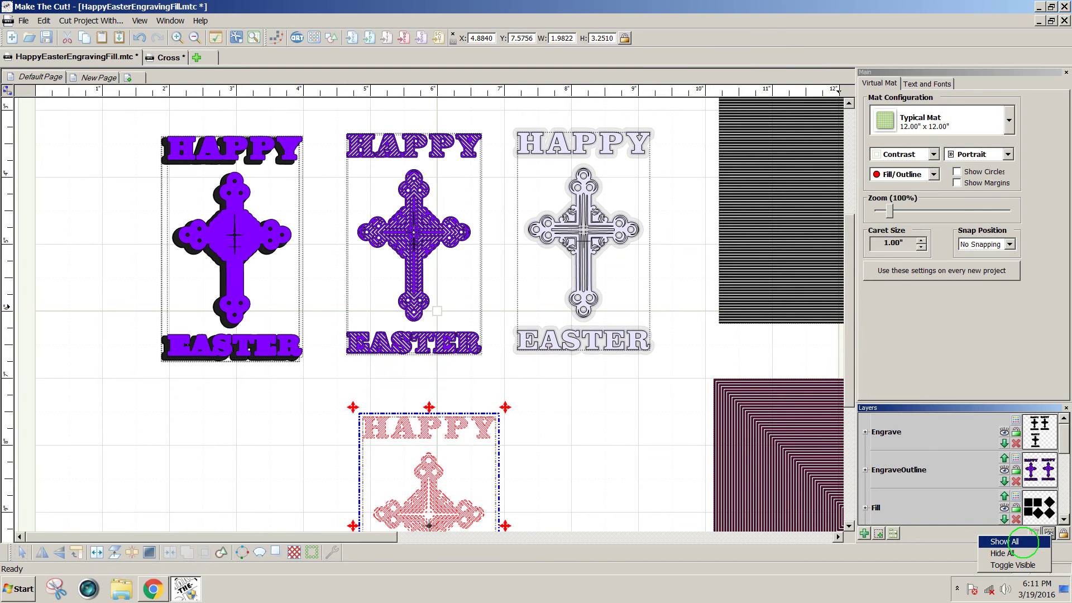
left_click(1048, 533)
left_click(686, 432)
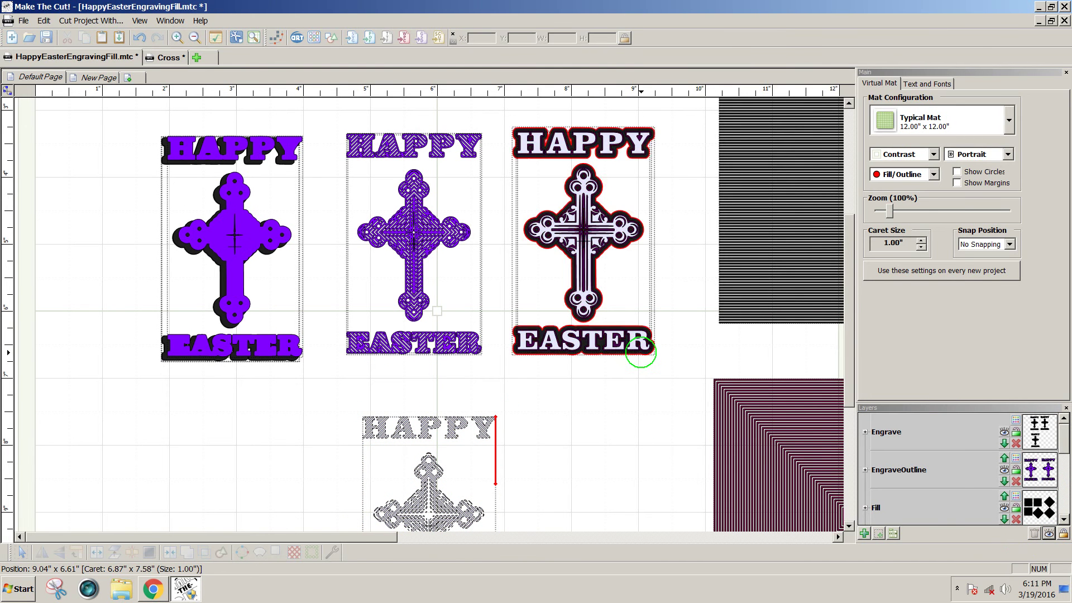
left_click_drag(640, 351, 584, 483)
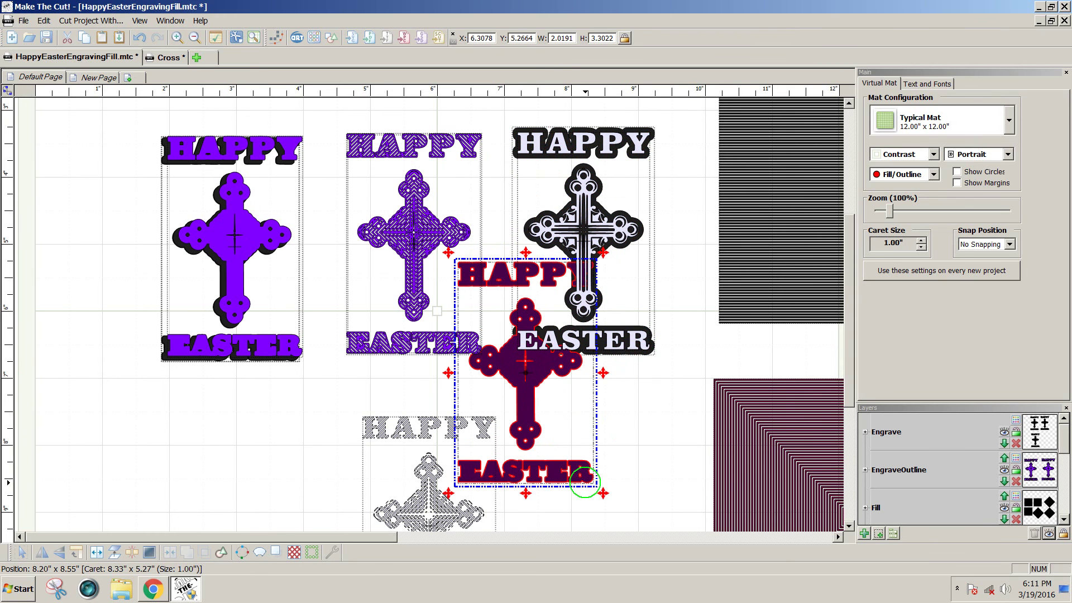
key("ctrl+z")
left_click(651, 375)
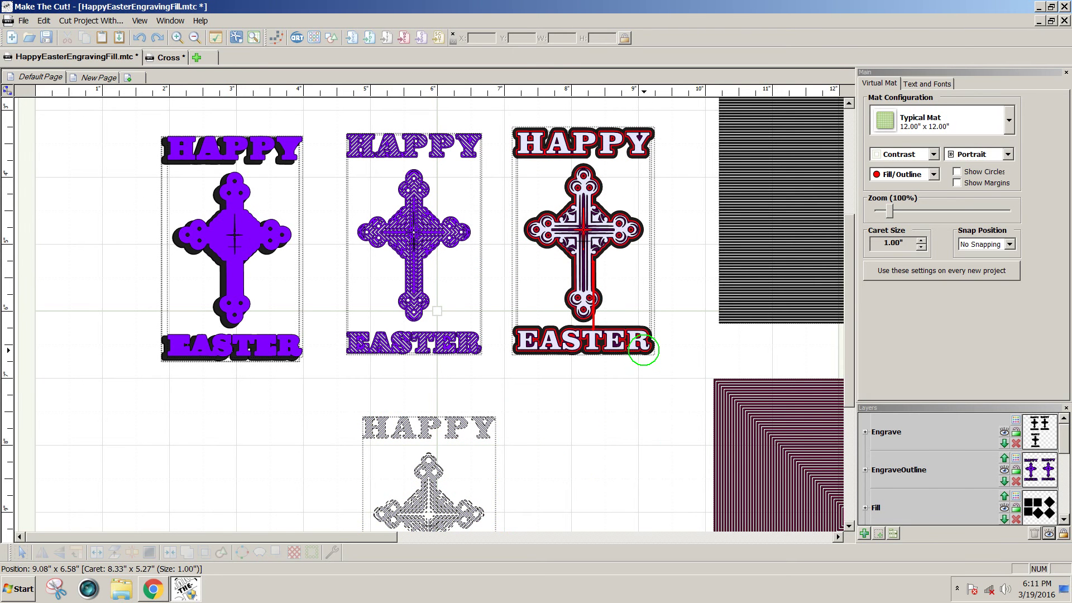
Move the cross outline from the rightmost original onto the line-filled design, to about X 4.87, Y 7.57, and select both shapes
left_click(643, 350)
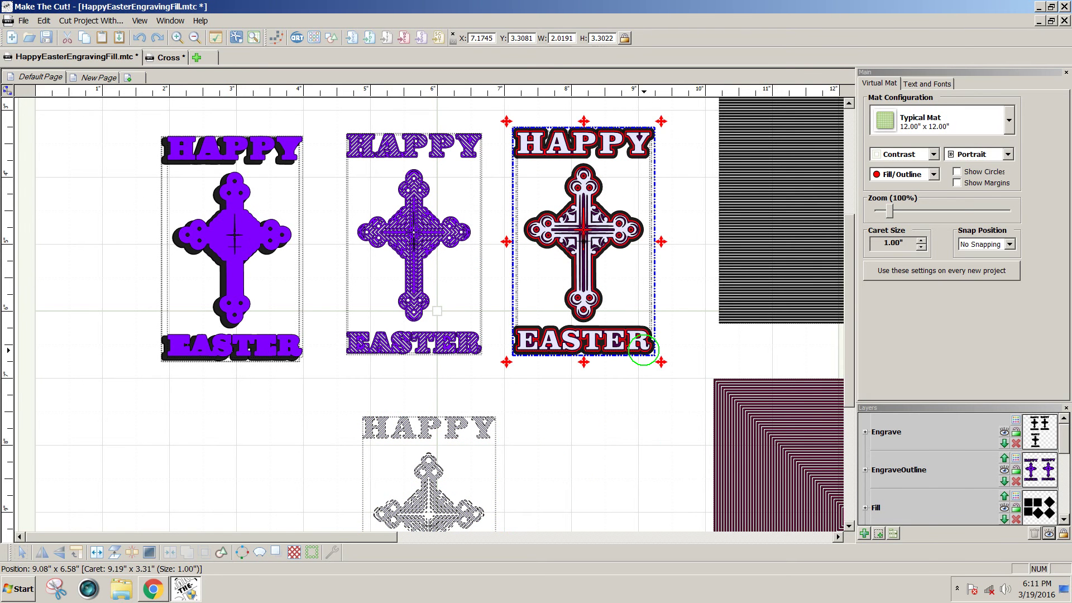
left_click_drag(643, 351, 425, 572)
scroll(497, 447, "down", 3)
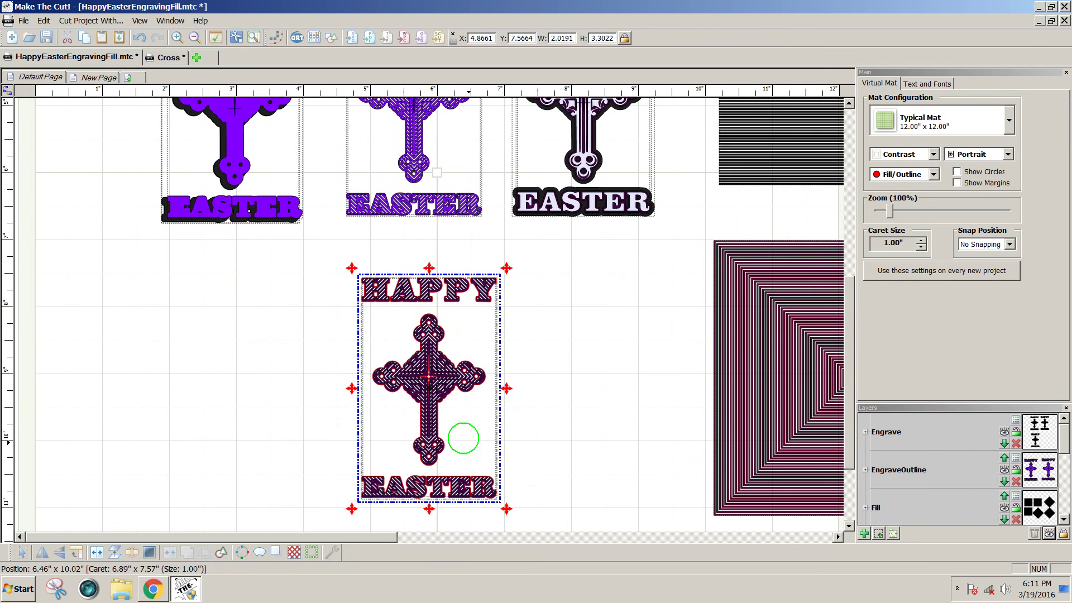
left_click_drag(320, 256, 562, 524)
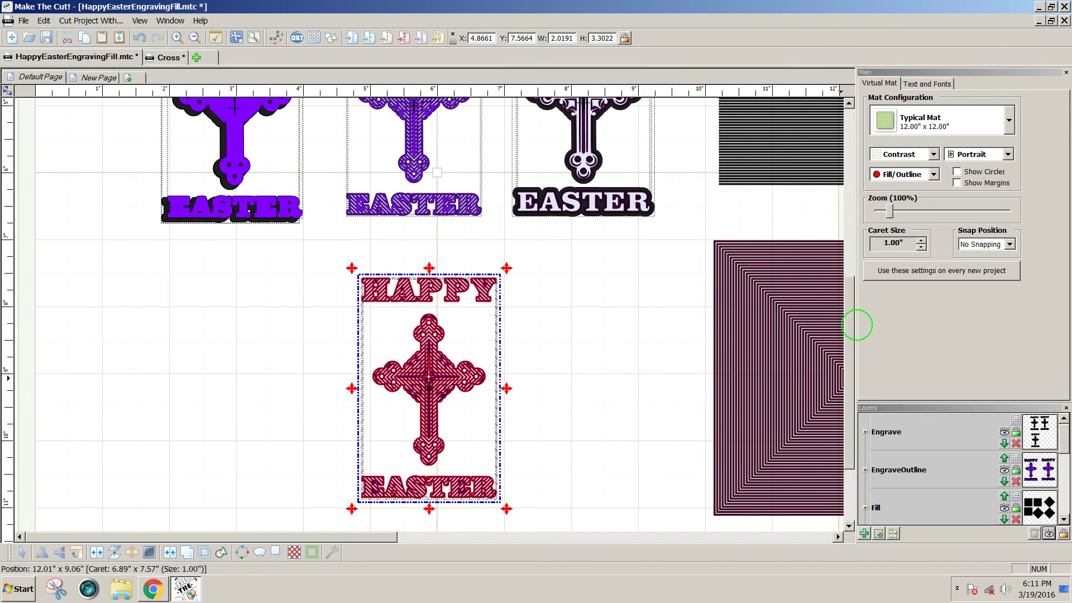
Switch the mat display to Outline and view the combined Happy Easter design at 200% zoom
left_click(931, 173)
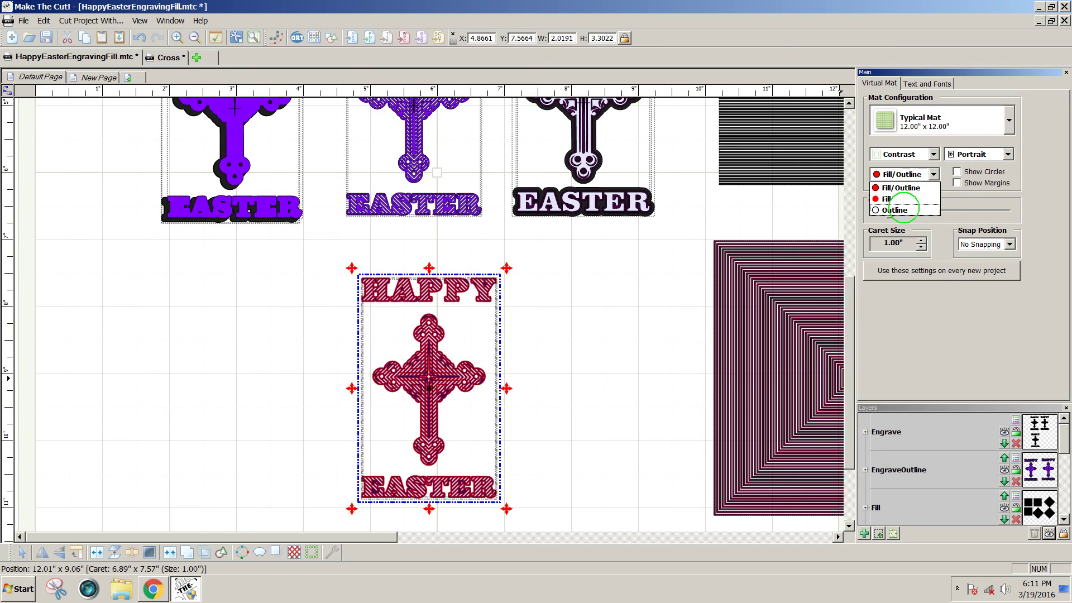
left_click(891, 210)
left_click_drag(889, 211, 898, 211)
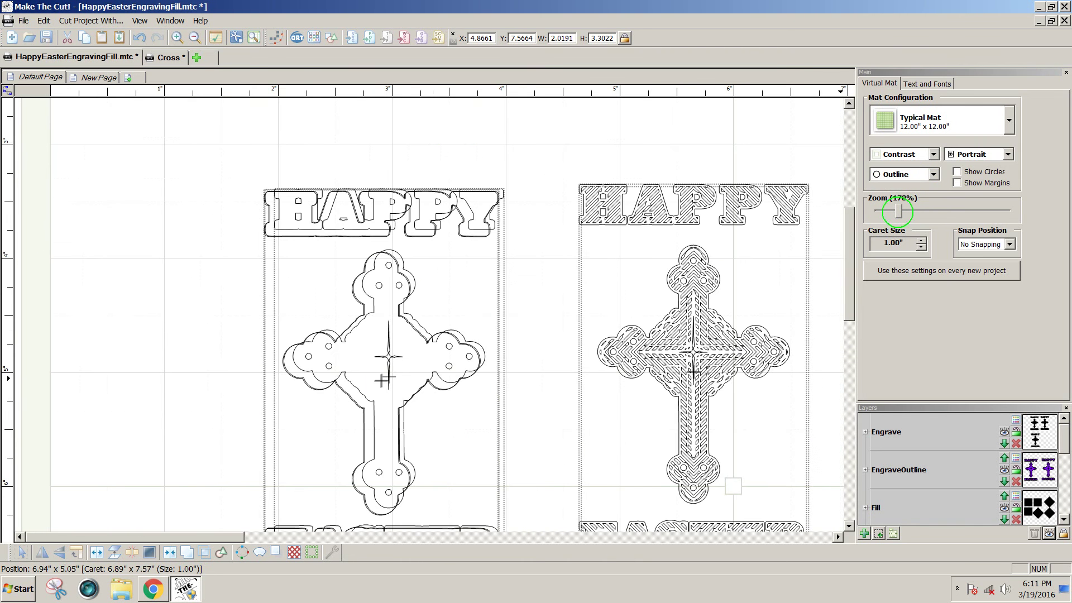
left_click_drag(845, 254, 835, 469)
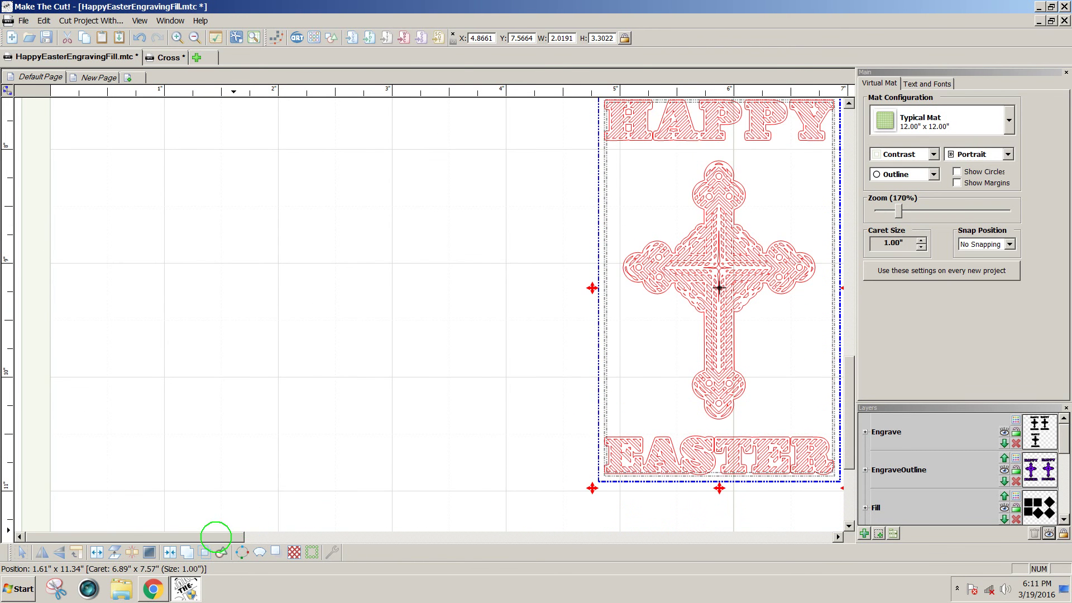
left_click_drag(216, 537, 284, 537)
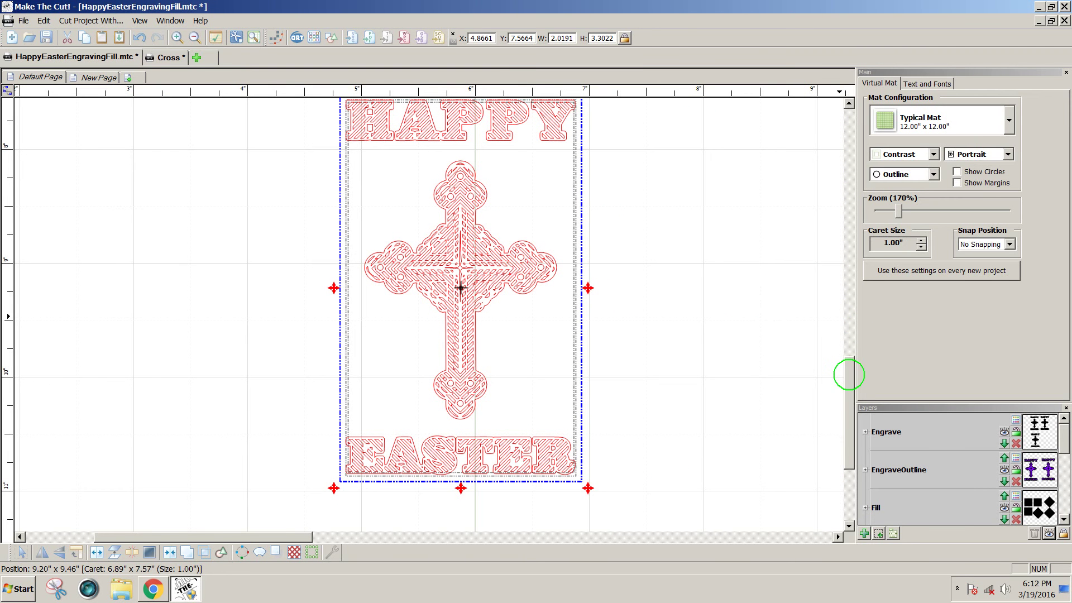
scroll(849, 374, "up", 2)
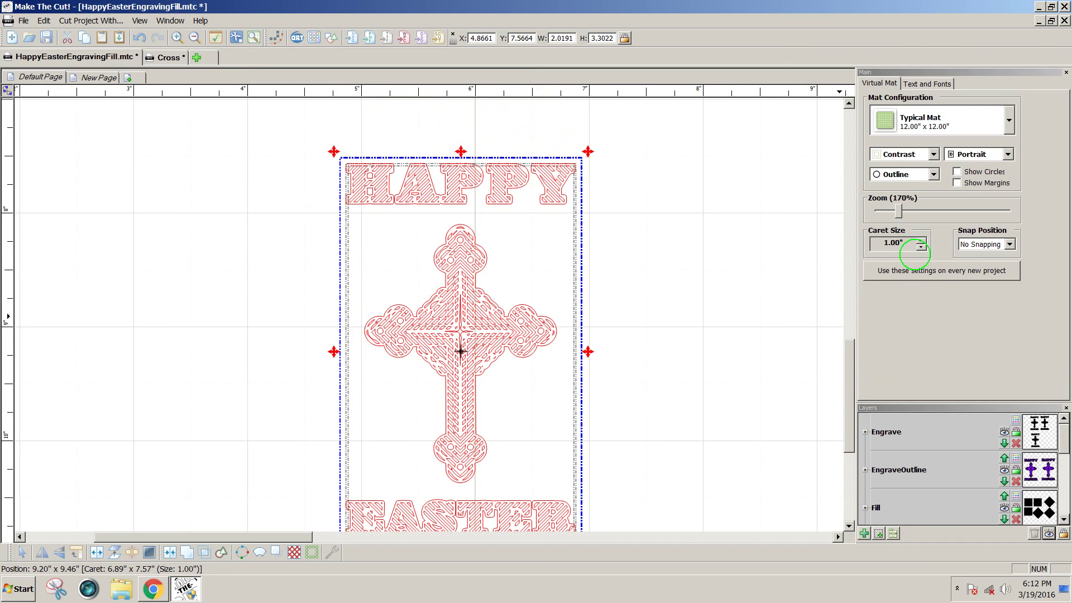
left_click_drag(895, 211, 903, 216)
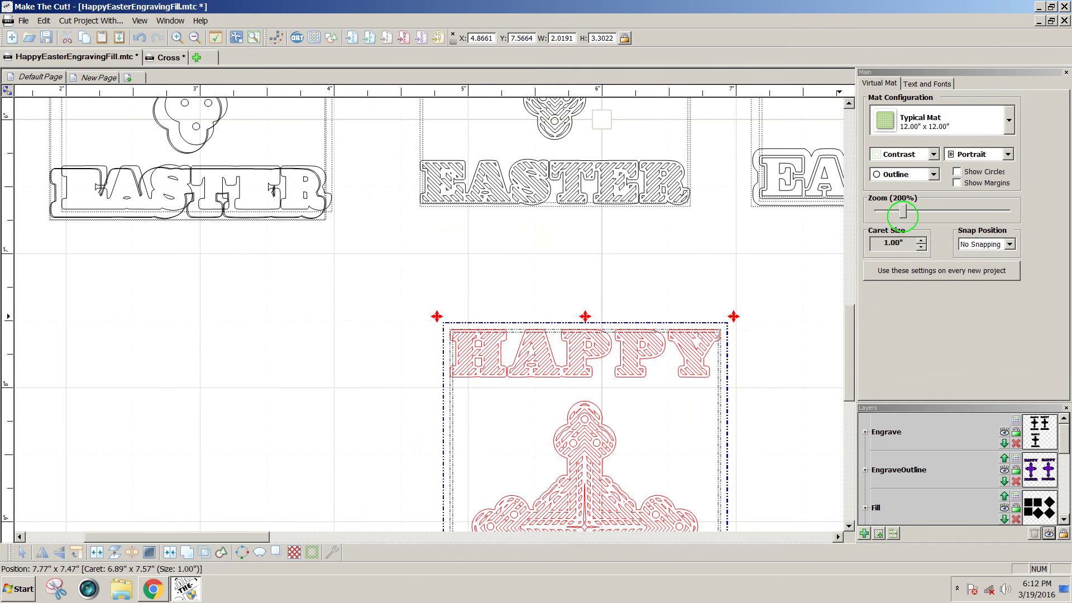
Examine the fill lines and surrounding outline of the cross and both words along the full height of the combined design
left_click_drag(847, 304, 843, 358)
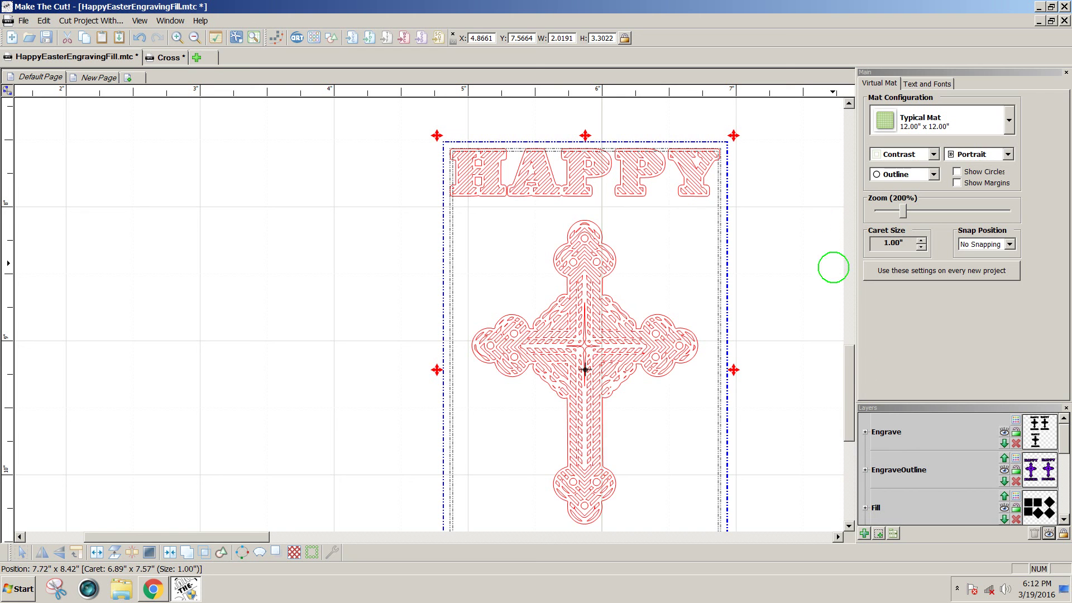
left_click_drag(846, 371, 846, 418)
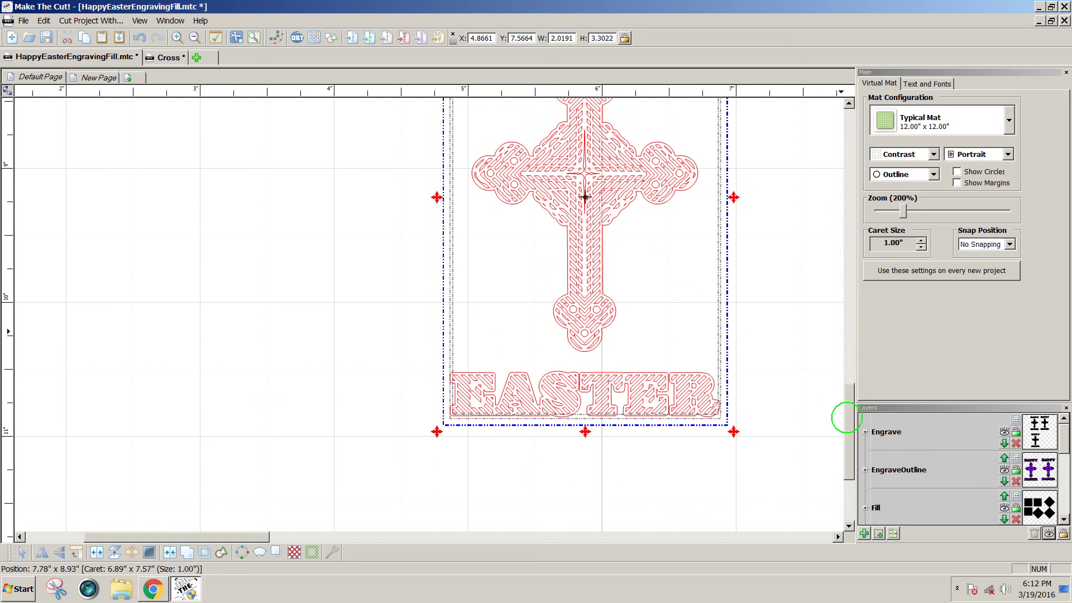
left_click_drag(610, 500, 703, 447)
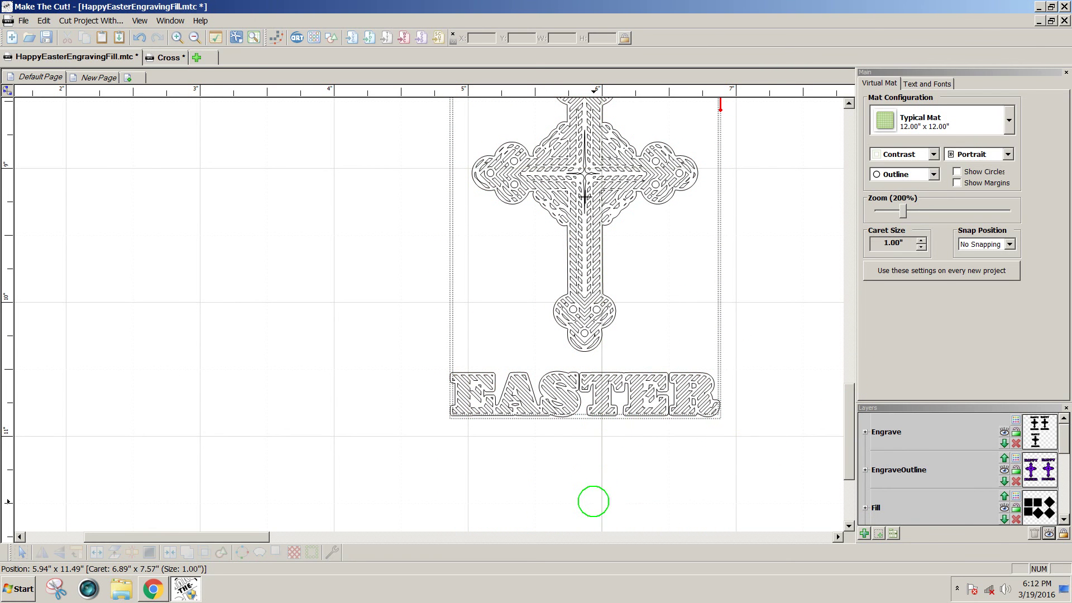
left_click_drag(593, 501, 449, 432)
scroll(846, 451, "down", 1)
scroll(846, 451, "down", 1)
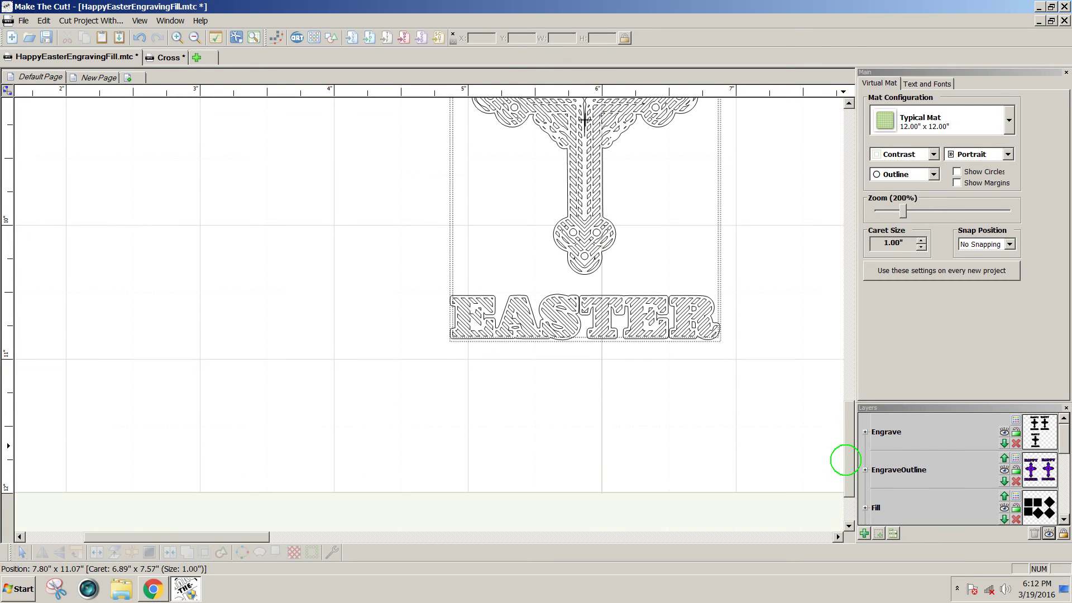
scroll(848, 447, "up", 3)
scroll(859, 430, "up", 1)
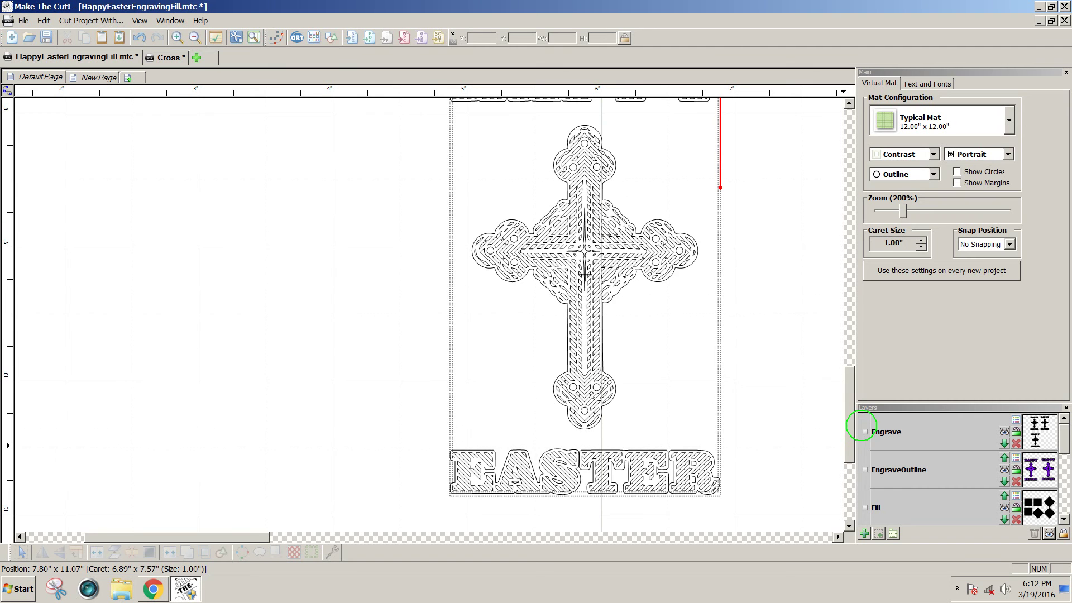
left_click_drag(850, 430, 855, 412)
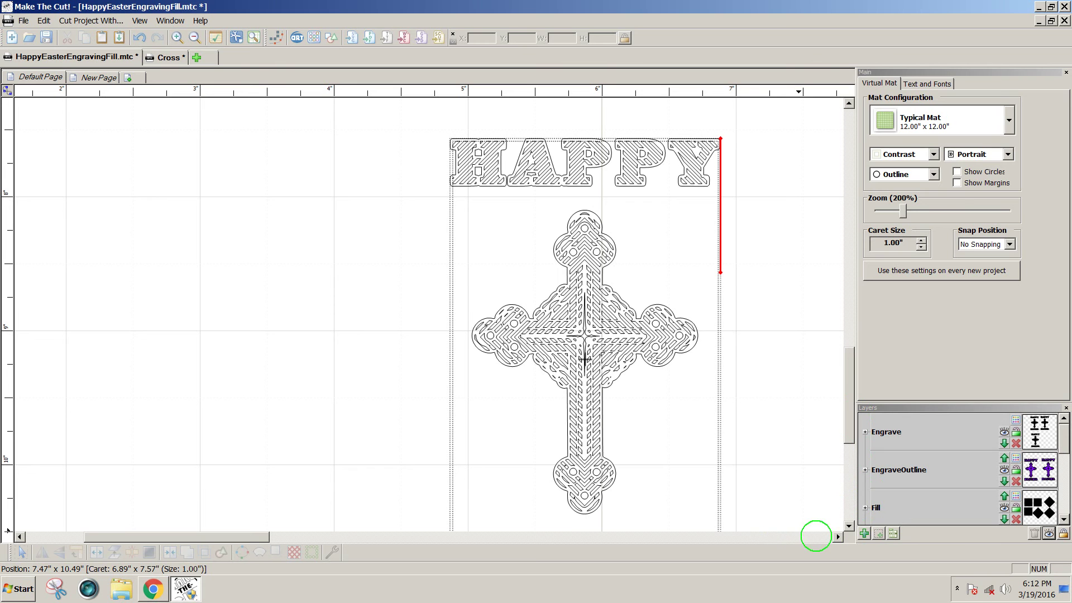
left_click_drag(843, 426, 842, 438)
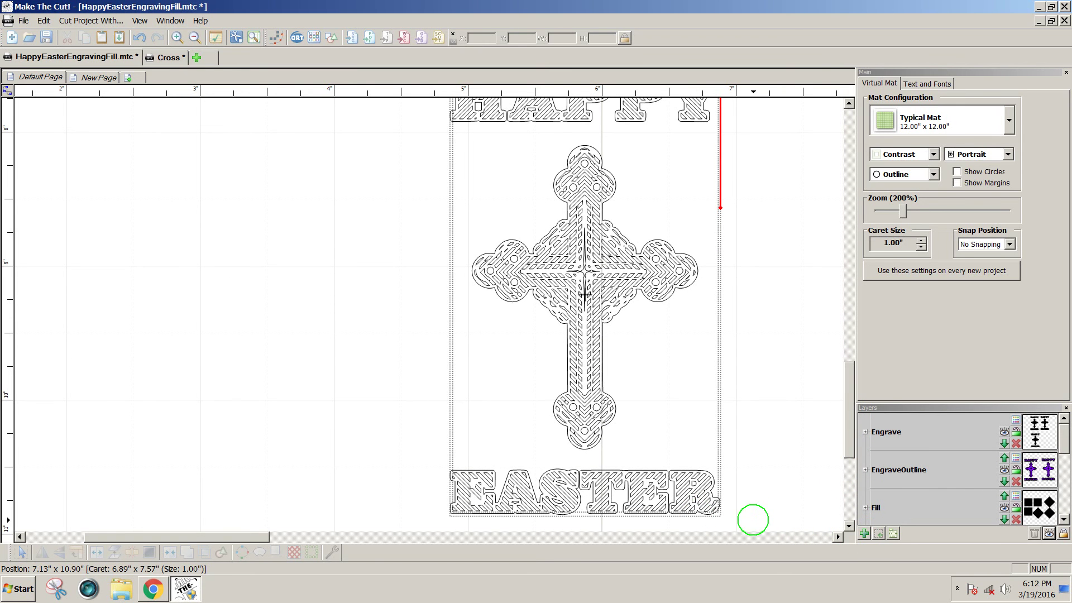
Put both shapes of the combined Happy Easter design on a new layer named Engrave and deselect them
left_click_drag(753, 520, 429, 106)
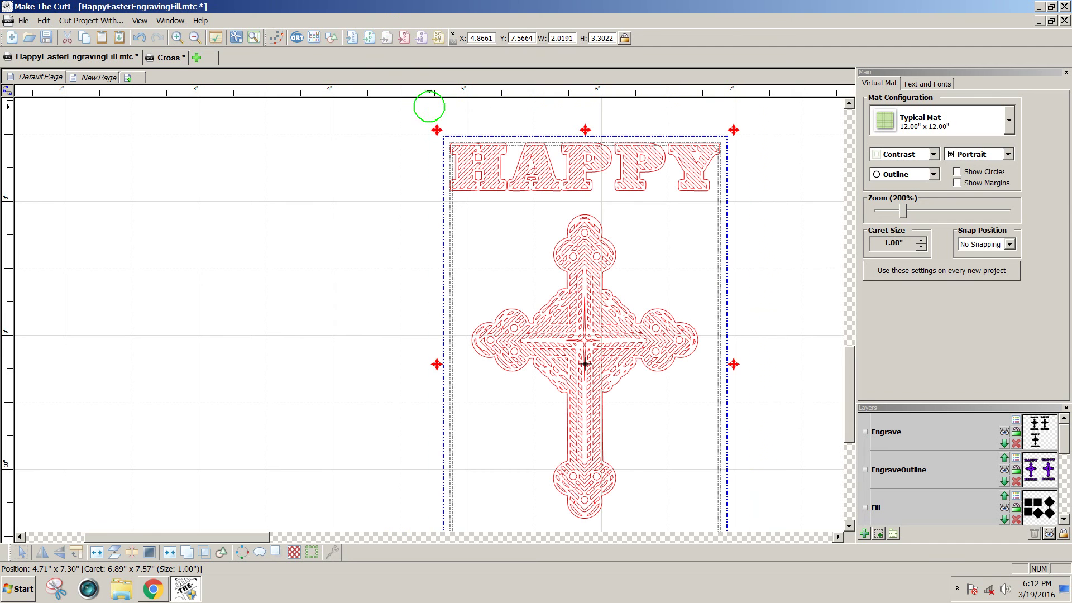
left_click(878, 533)
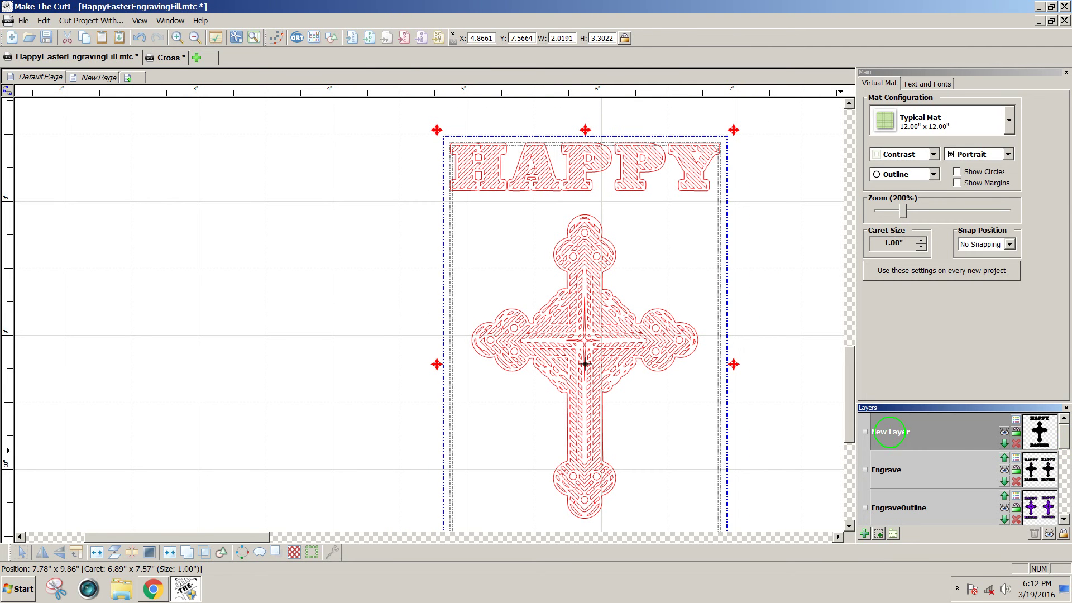
double_click(889, 432)
key("BackSpace")
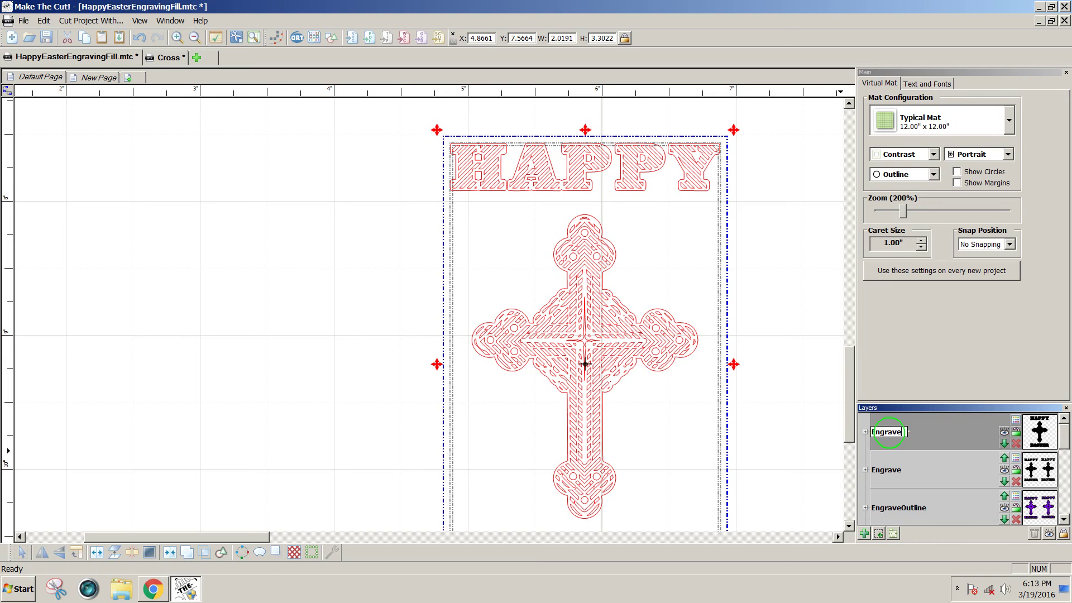
key("Return")
left_click(785, 423)
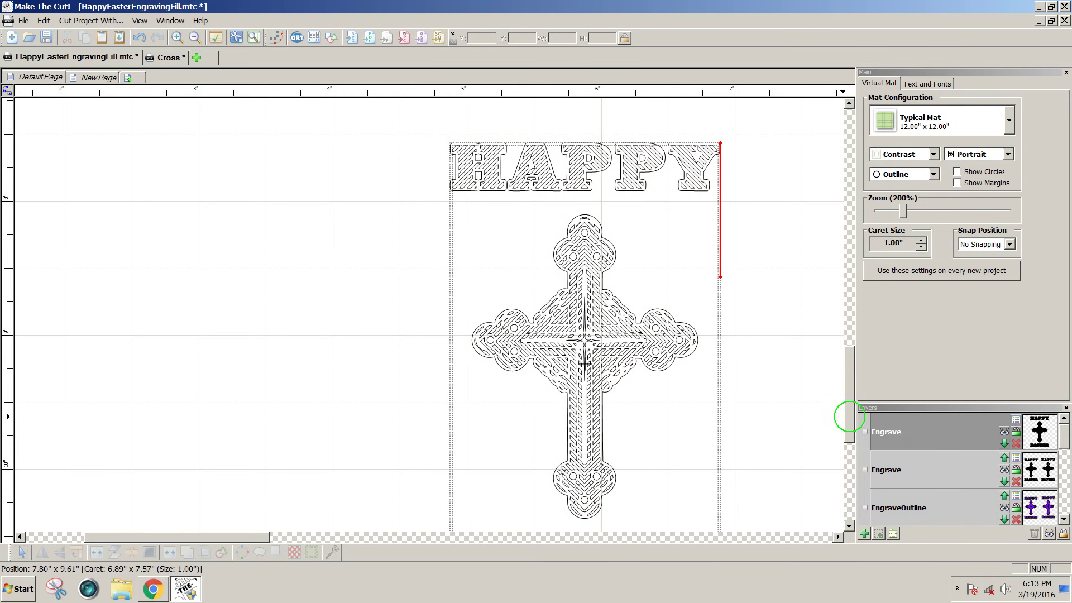
Put the outer contour of the rightmost original design on a new layer named Cut and move that layer down the layer order
left_click_drag(851, 419, 869, 328)
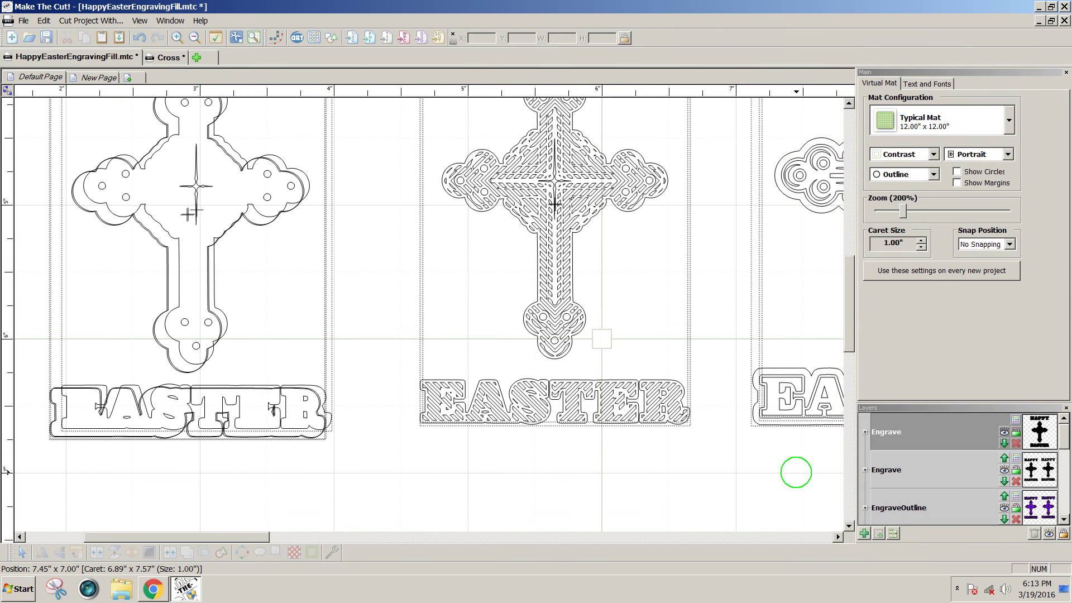
left_click_drag(257, 537, 363, 539)
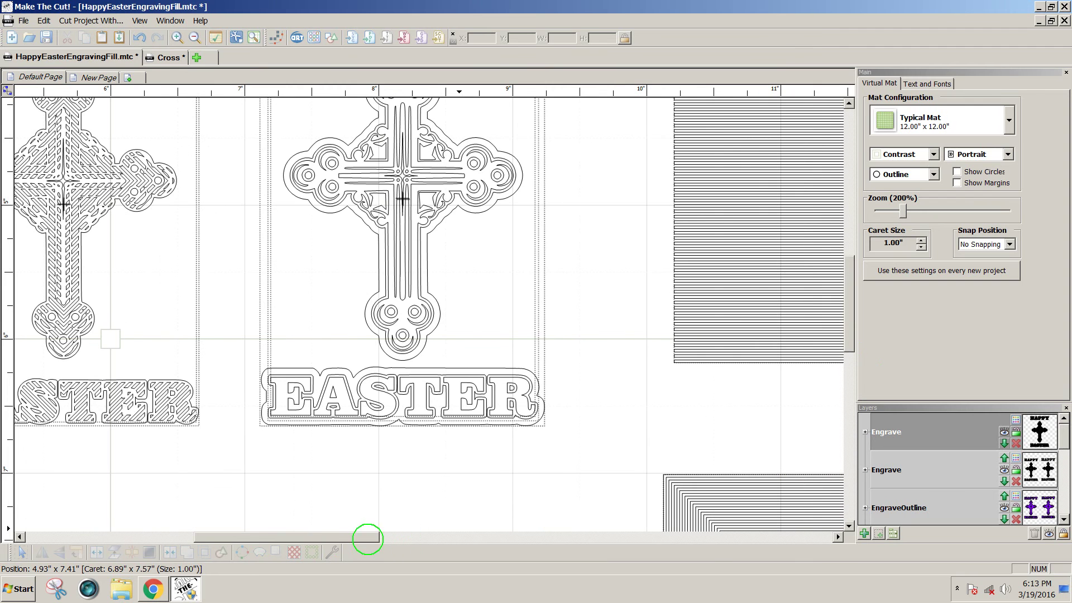
left_click(407, 426)
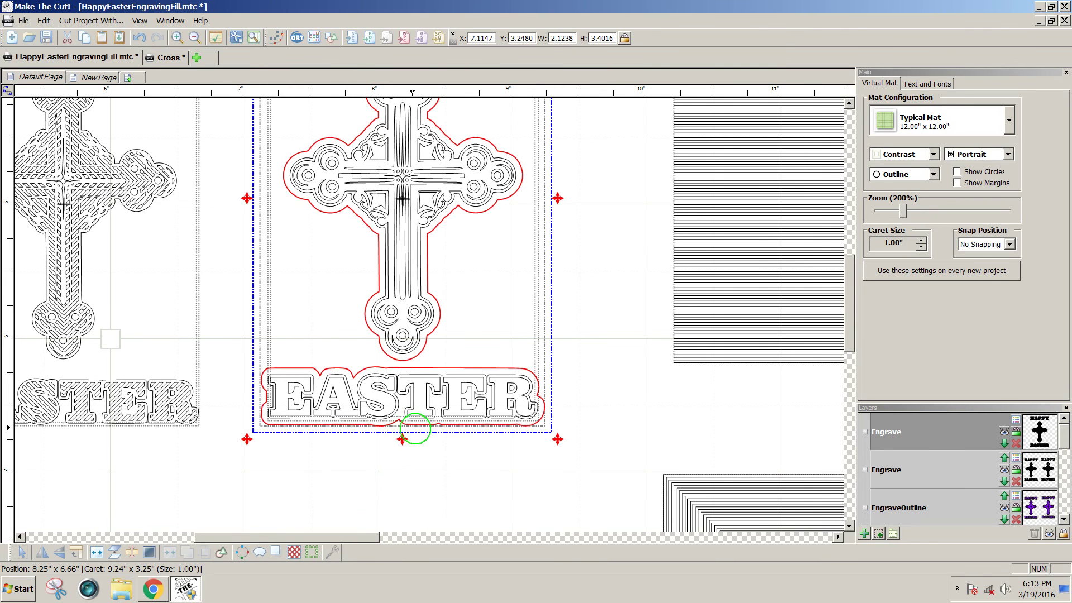
left_click(878, 533)
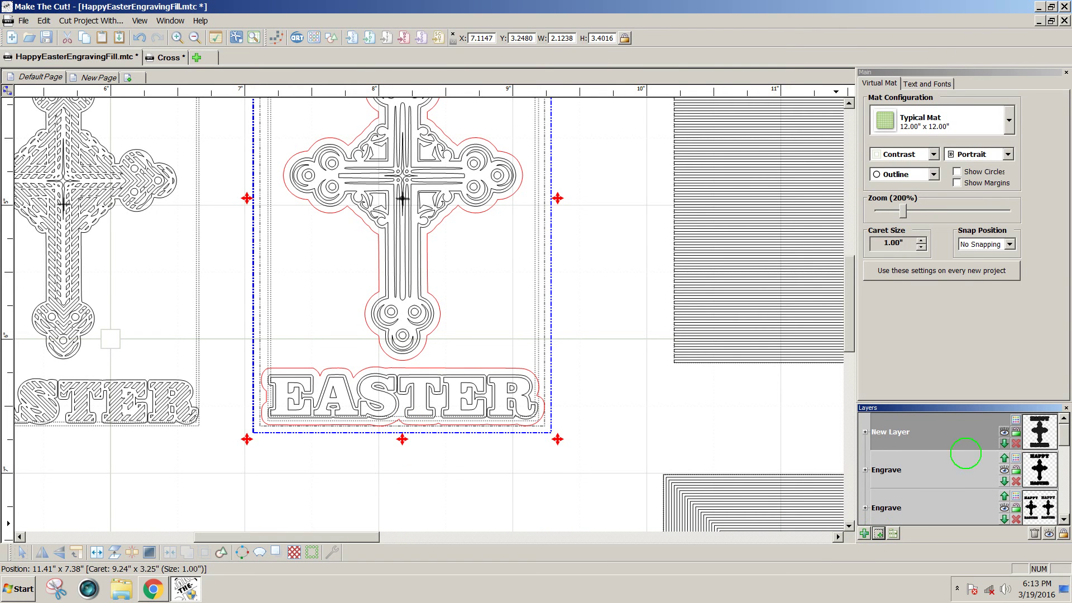
double_click(890, 431)
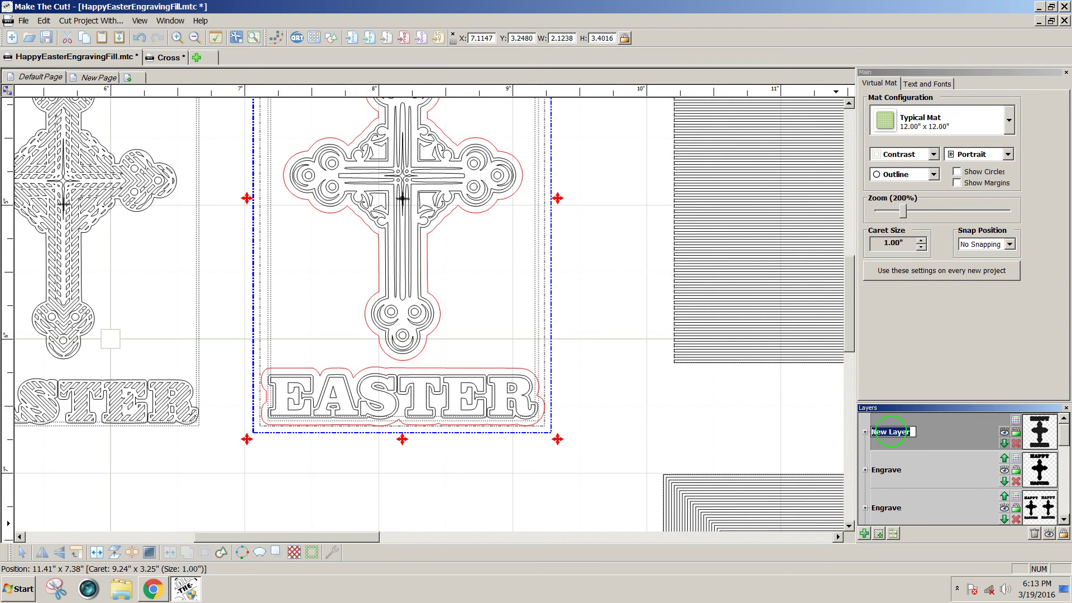
type("Cut")
left_click(623, 460)
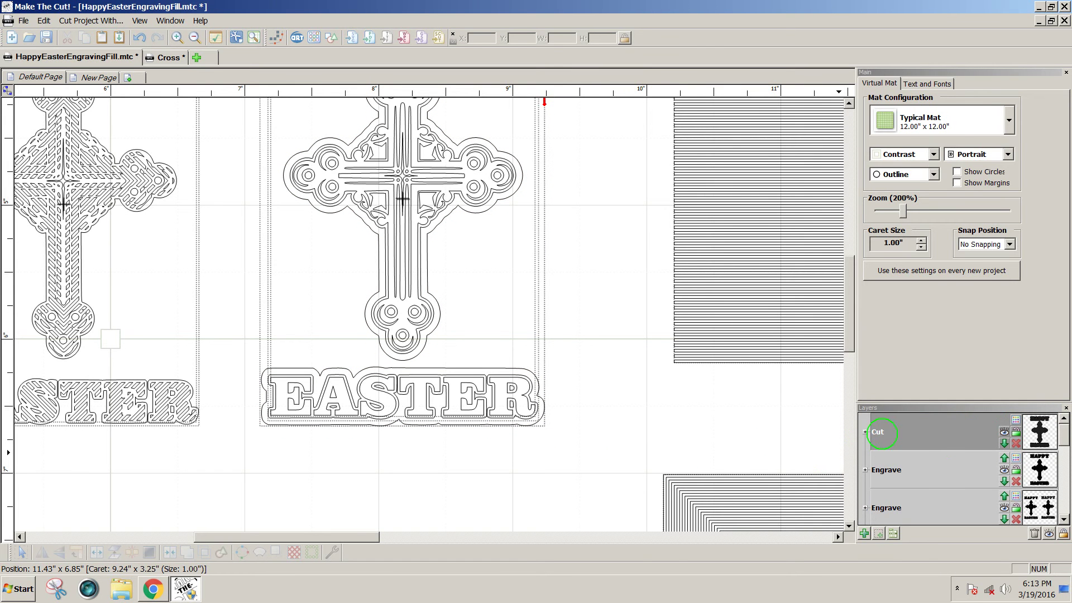
right_click(887, 433)
left_click(928, 317)
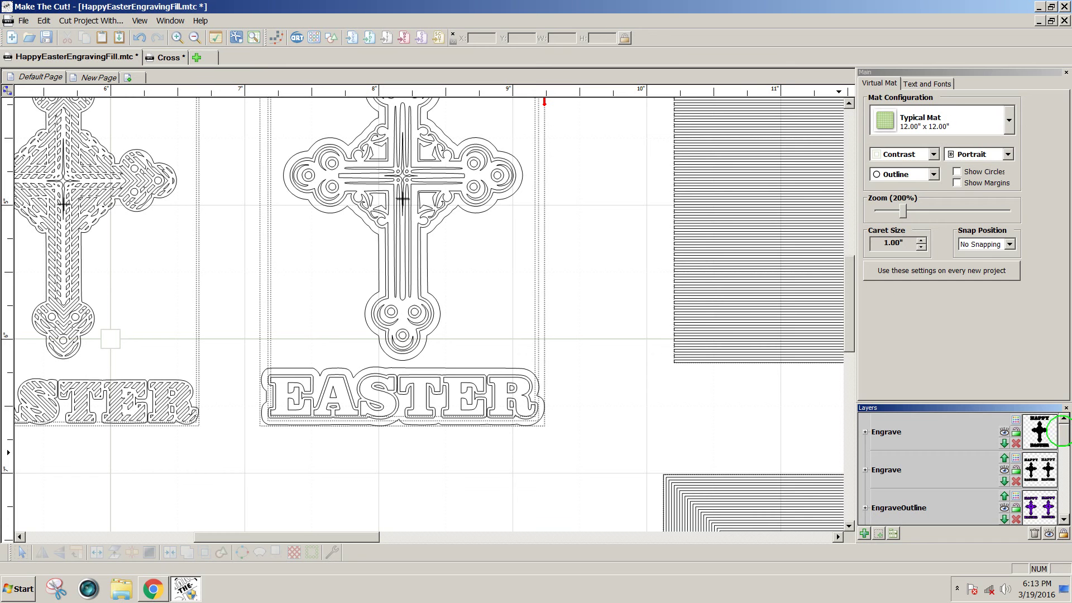
Set the mat display to Fill/Outline and raise the EngraveOutline layer one place in the layer order
left_click(934, 174)
left_click(904, 198)
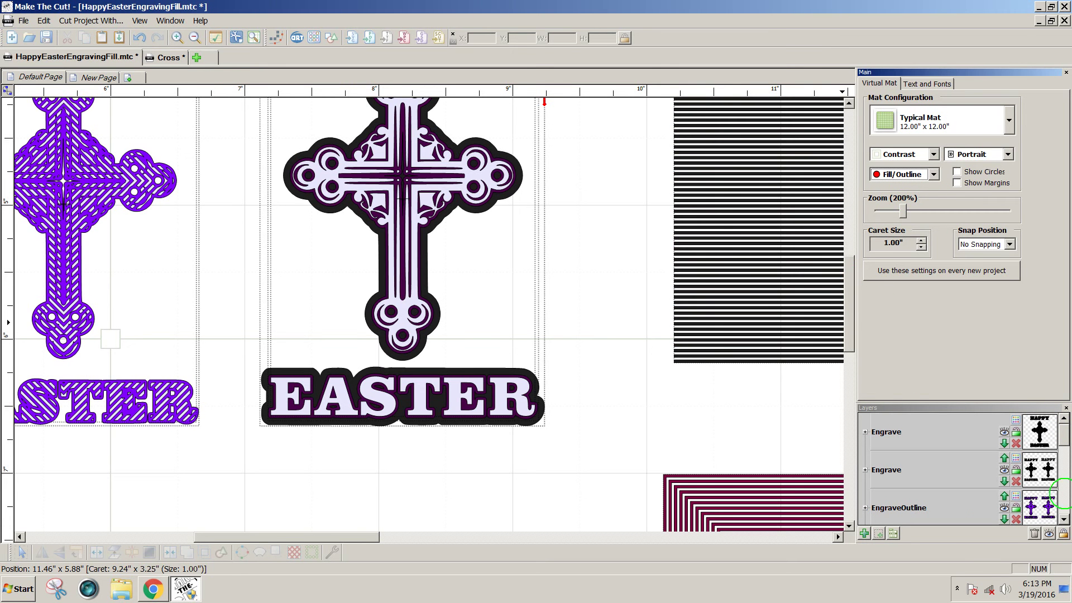
left_click(1004, 495)
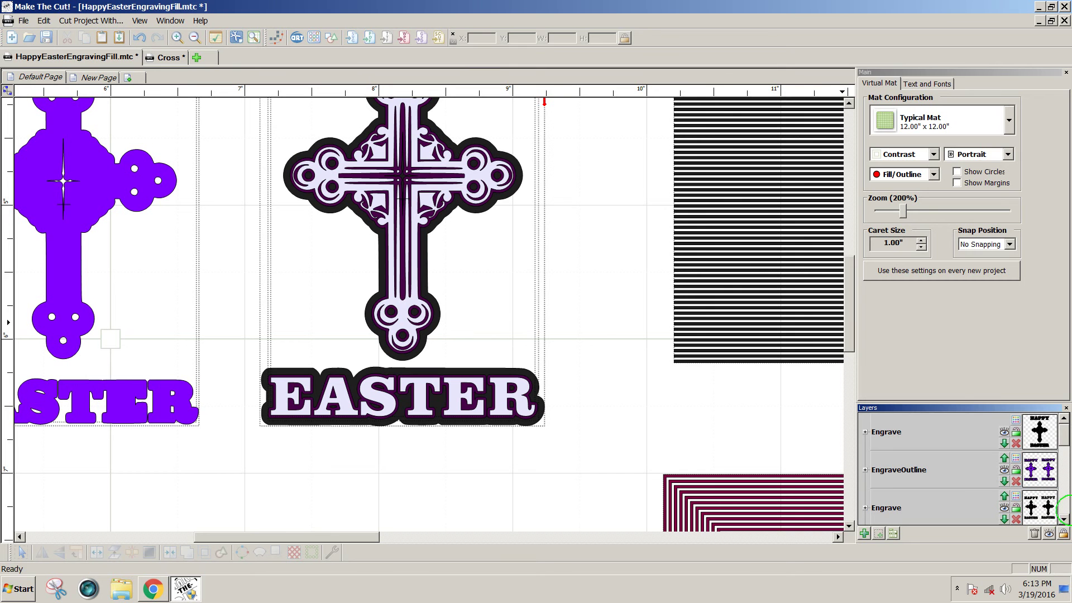
Raise the lower Engrave layer one place so it lies above the EngraveOutline layer
left_click(1005, 496)
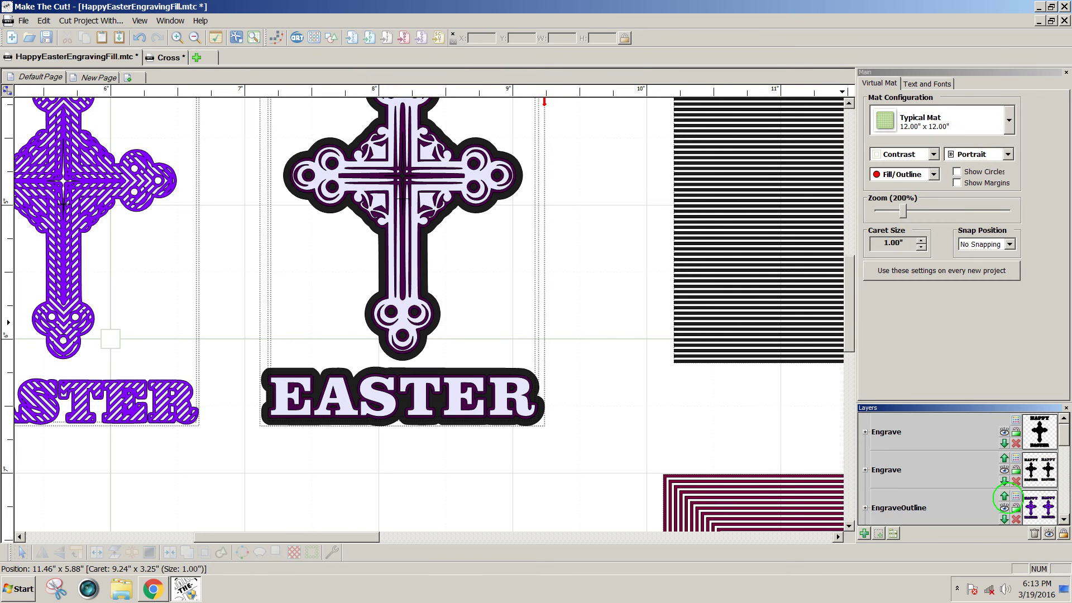
left_click_drag(320, 537, 192, 530)
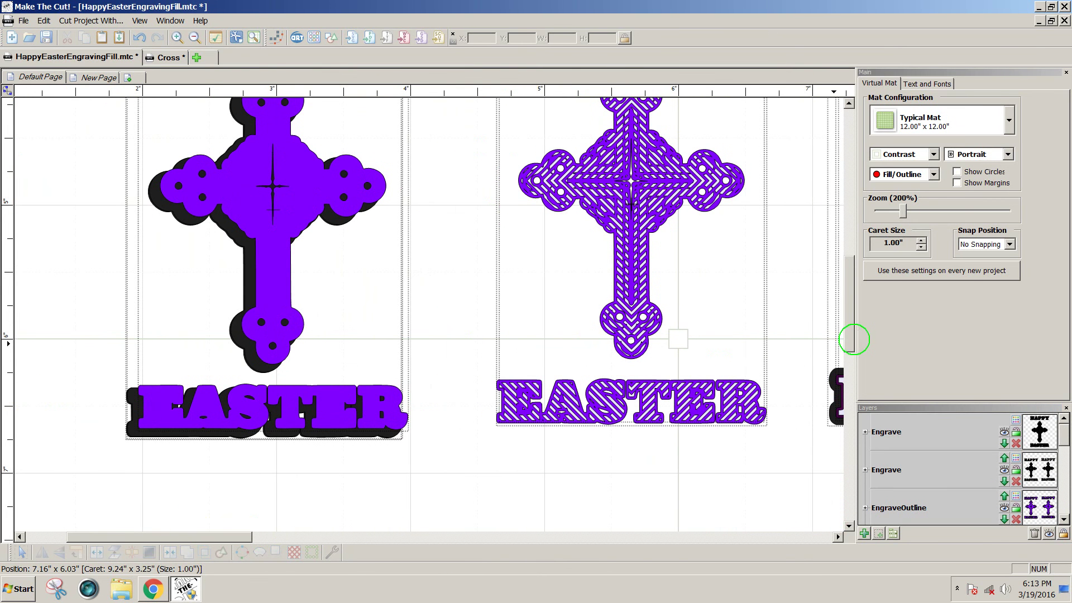
Set the zoom to 170% and the mat display to Outline to inspect the combined Happy Easter cross design
left_click_drag(850, 335, 836, 443)
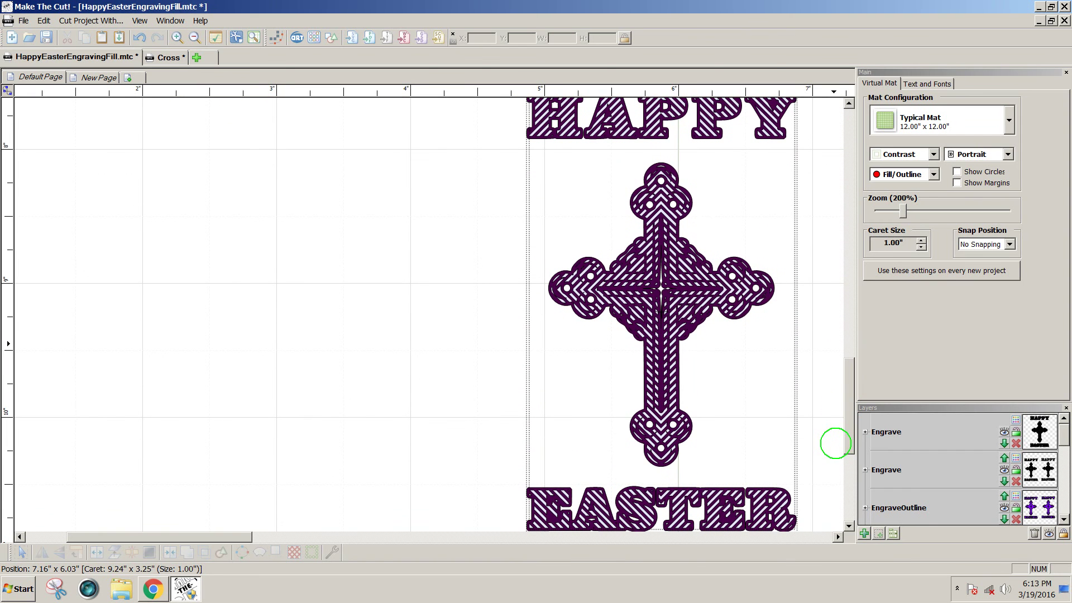
left_click_drag(902, 211, 898, 211)
left_click_drag(842, 397, 849, 363)
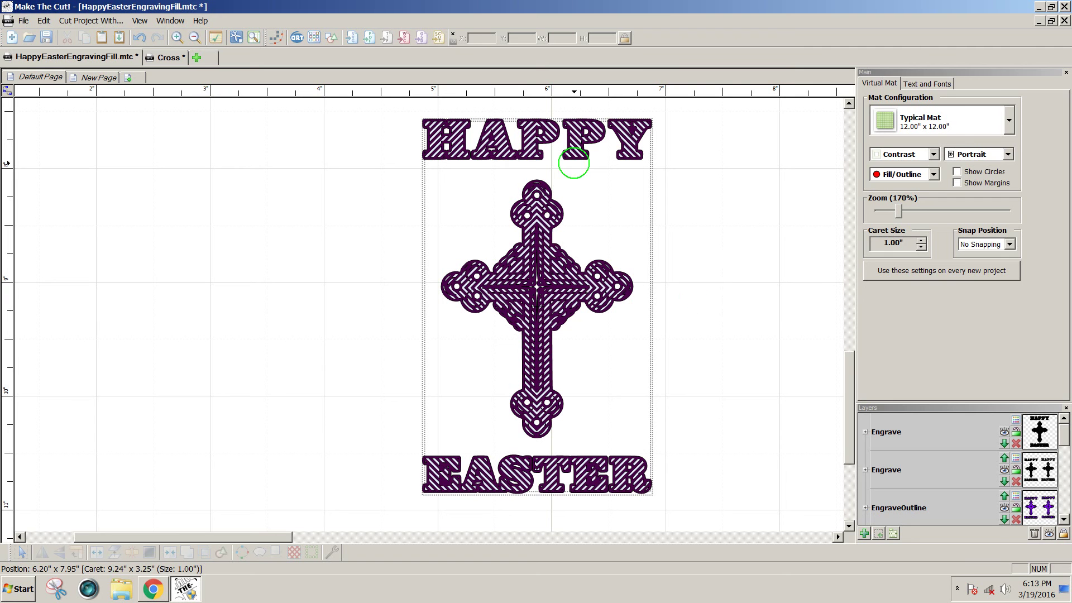
left_click(574, 157)
left_click(933, 174)
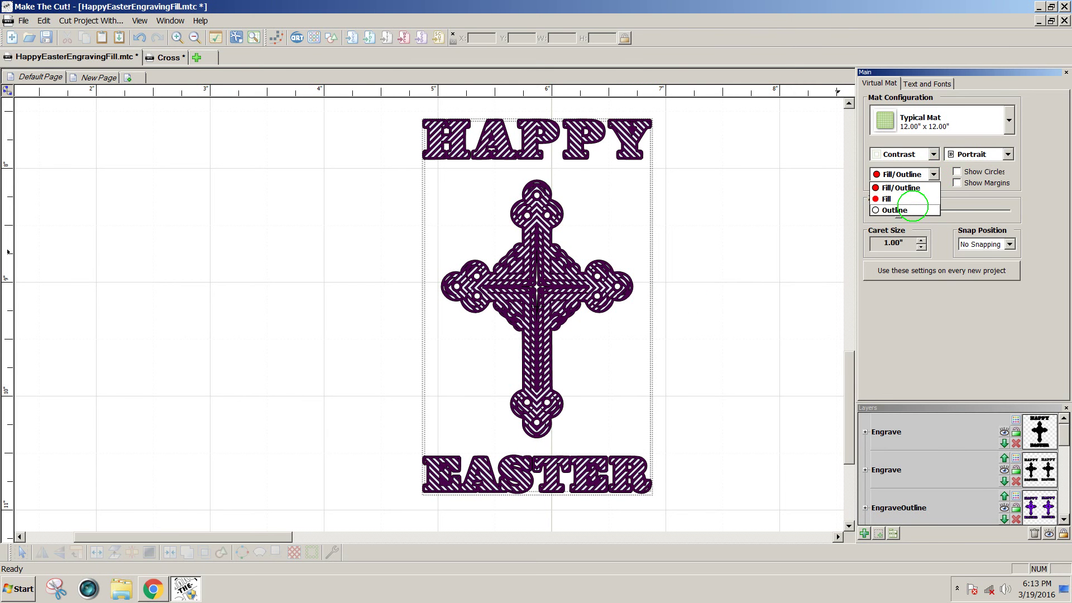
left_click(912, 211)
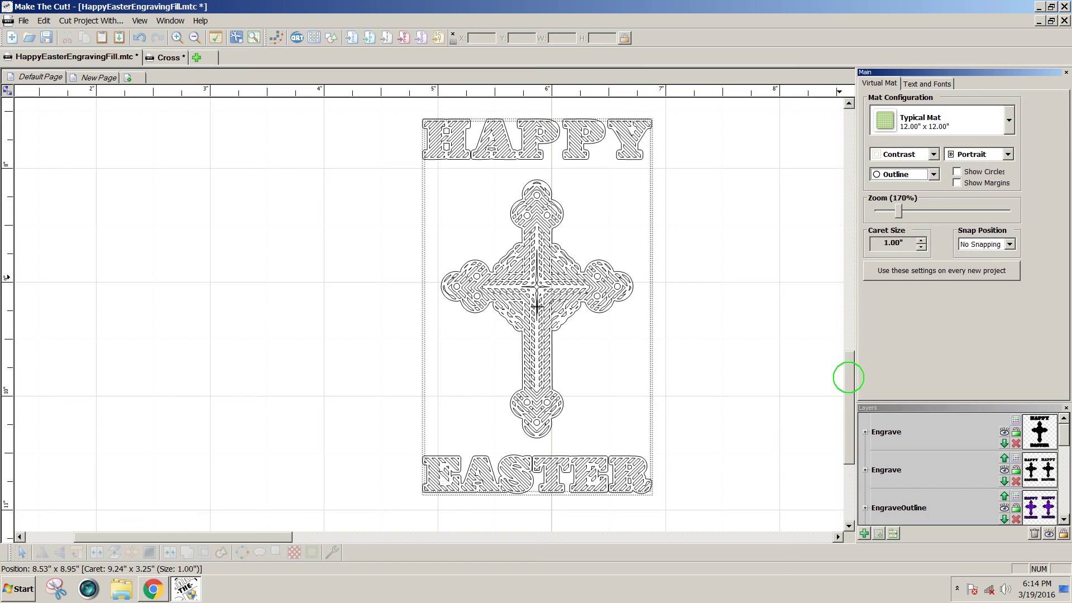
left_click_drag(848, 378, 848, 377)
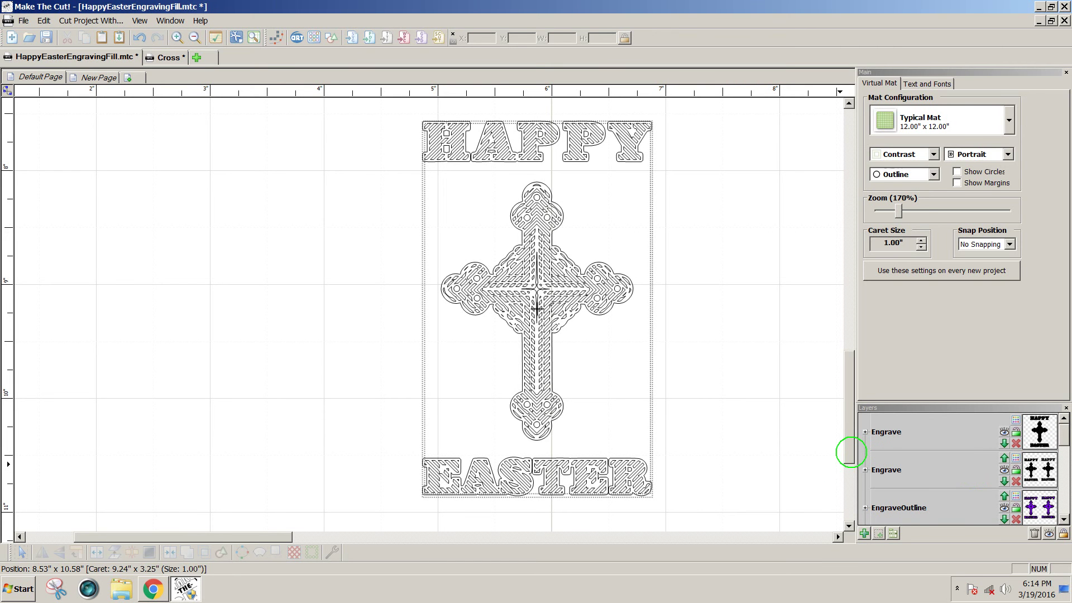
left_click_drag(850, 452, 851, 452)
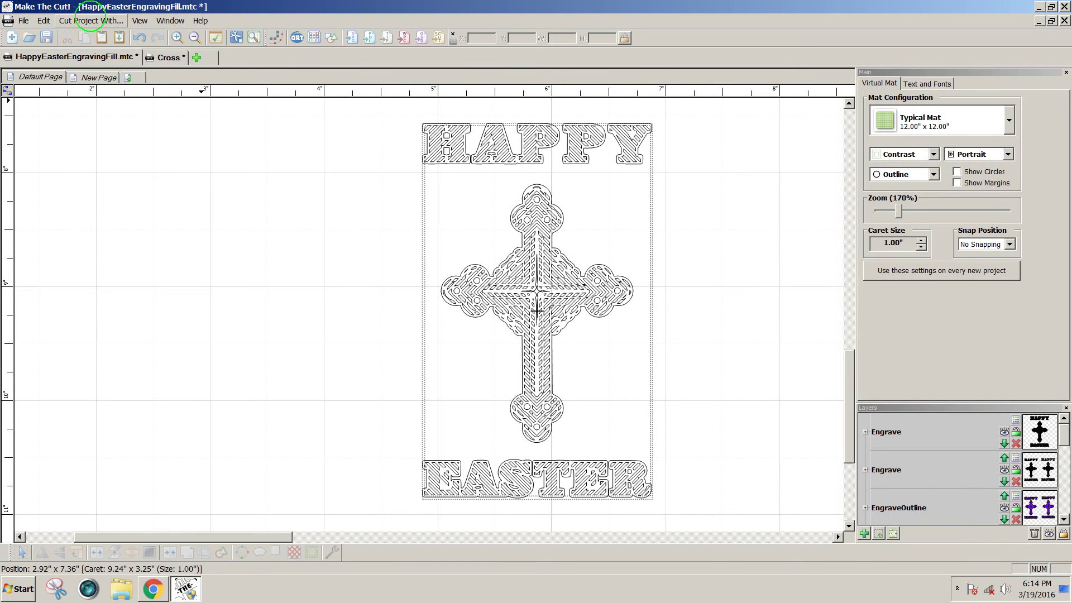
Open the Klic-N-Kut Zing cutting controls for the KNK Zing model despite the shapes outside the mat, review them and close them
left_click(89, 21)
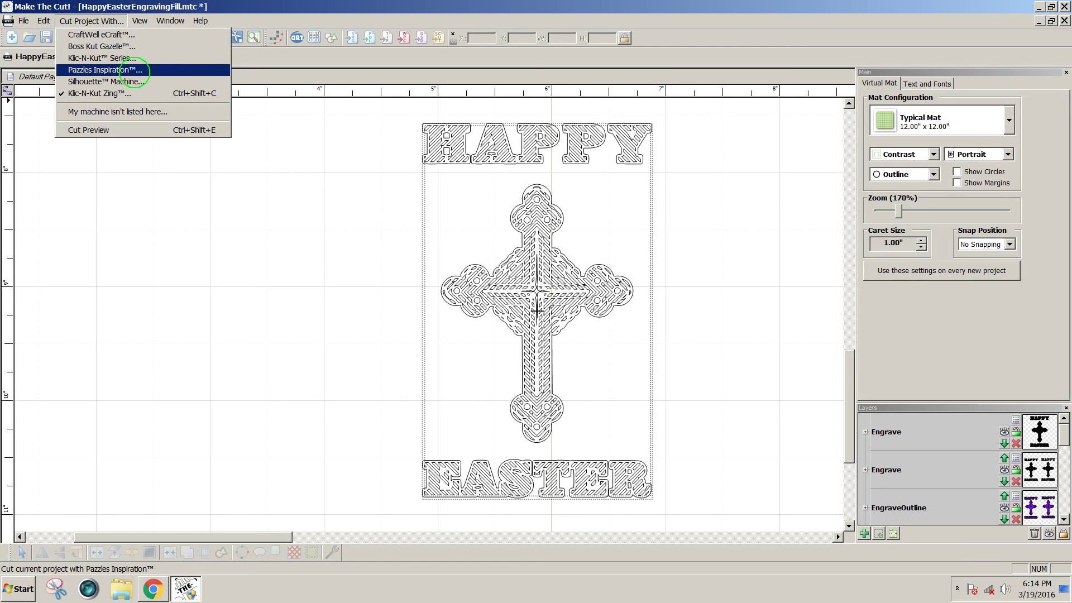
left_click(119, 92)
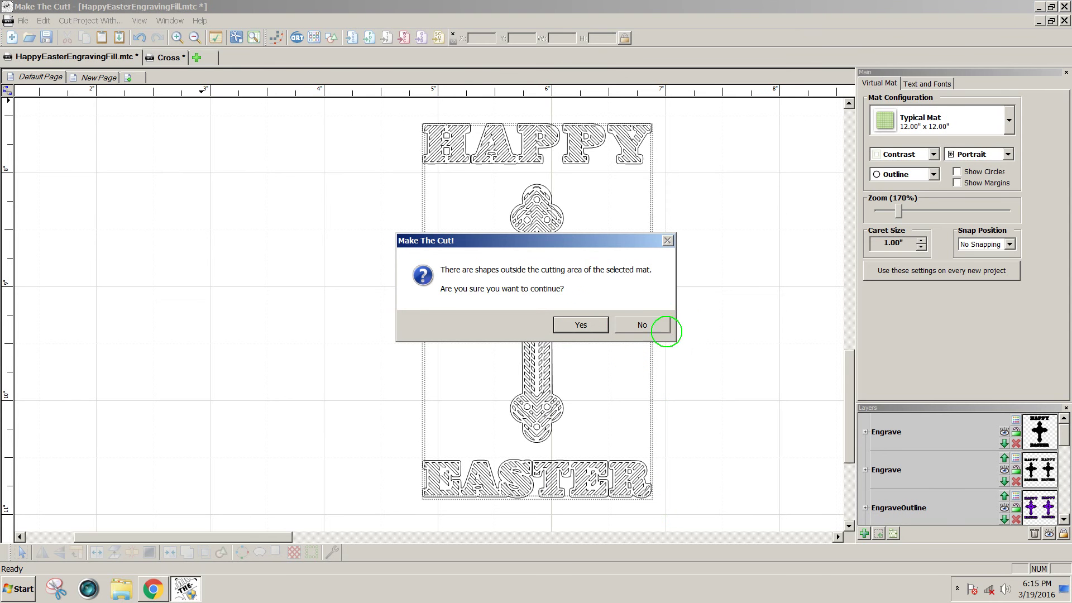
left_click(578, 323)
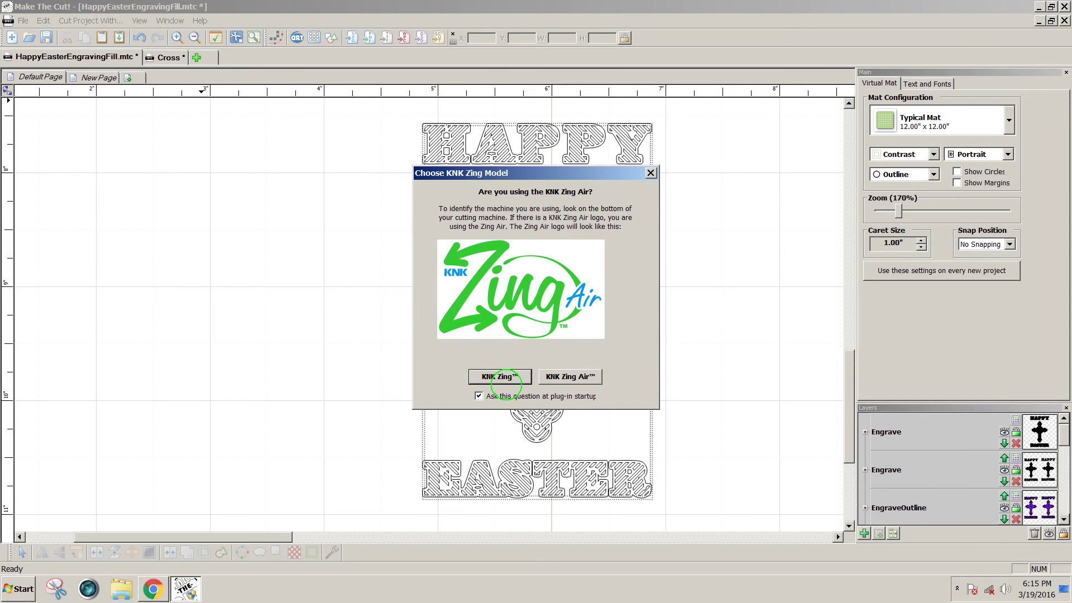
left_click(517, 376)
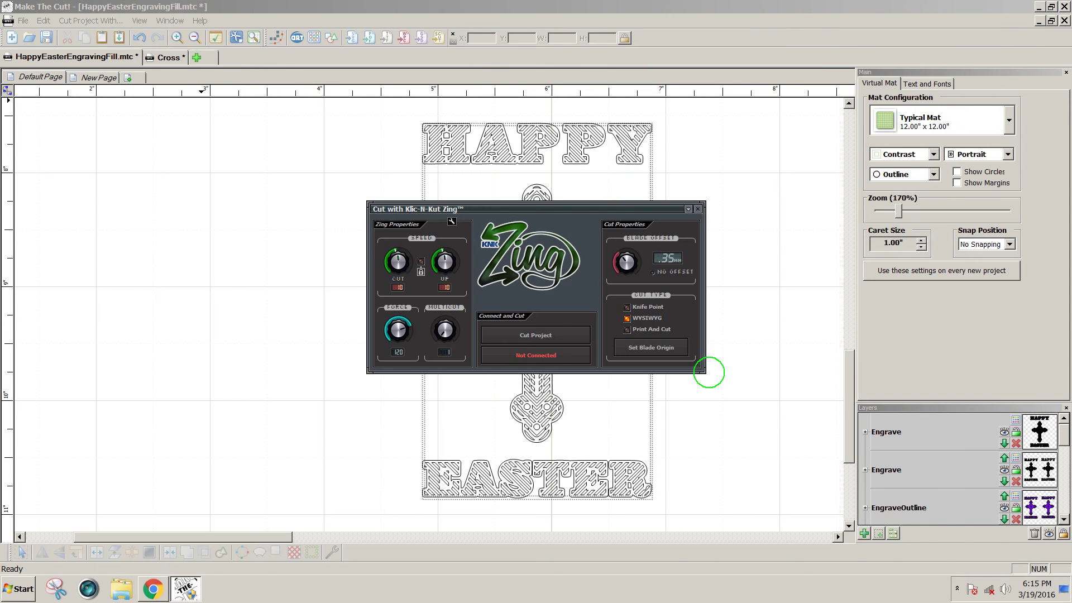
left_click_drag(633, 211, 339, 234)
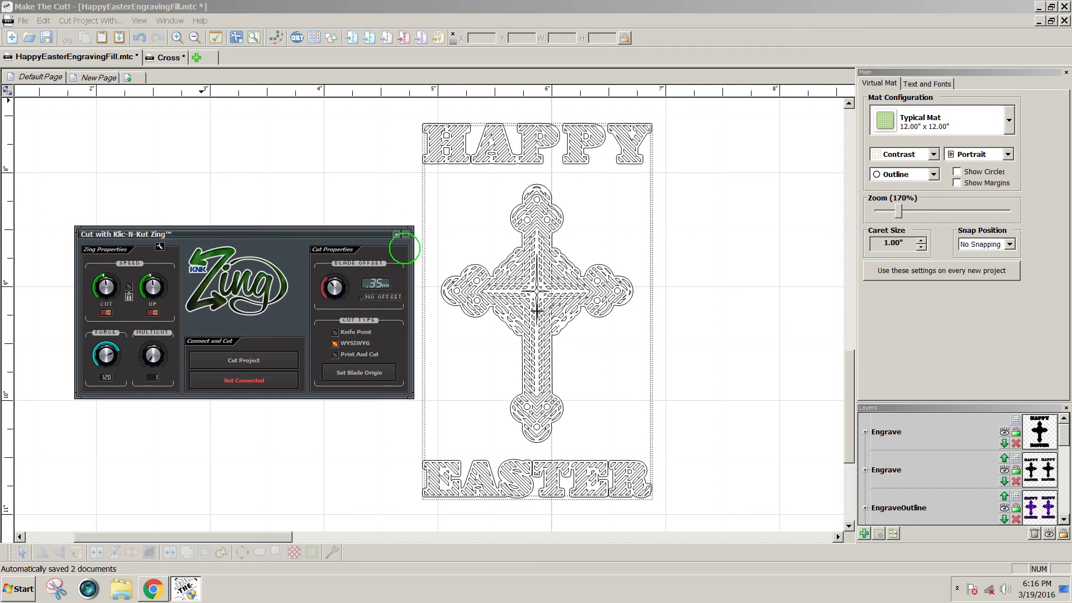
left_click(406, 234)
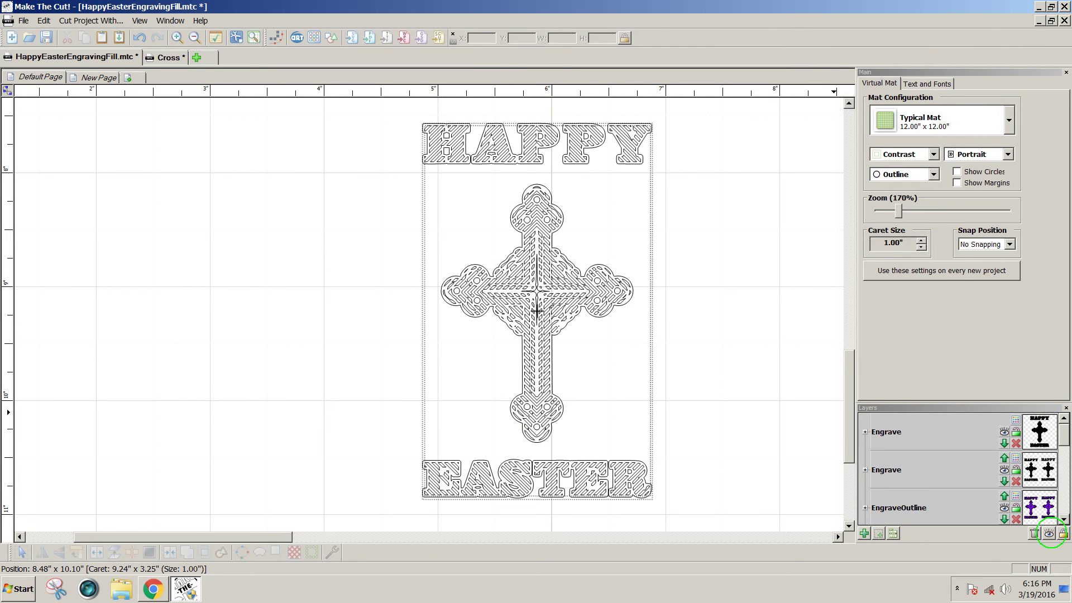
Hide all layers and make only the topmost Engrave layer visible
left_click(1049, 533)
left_click(1008, 551)
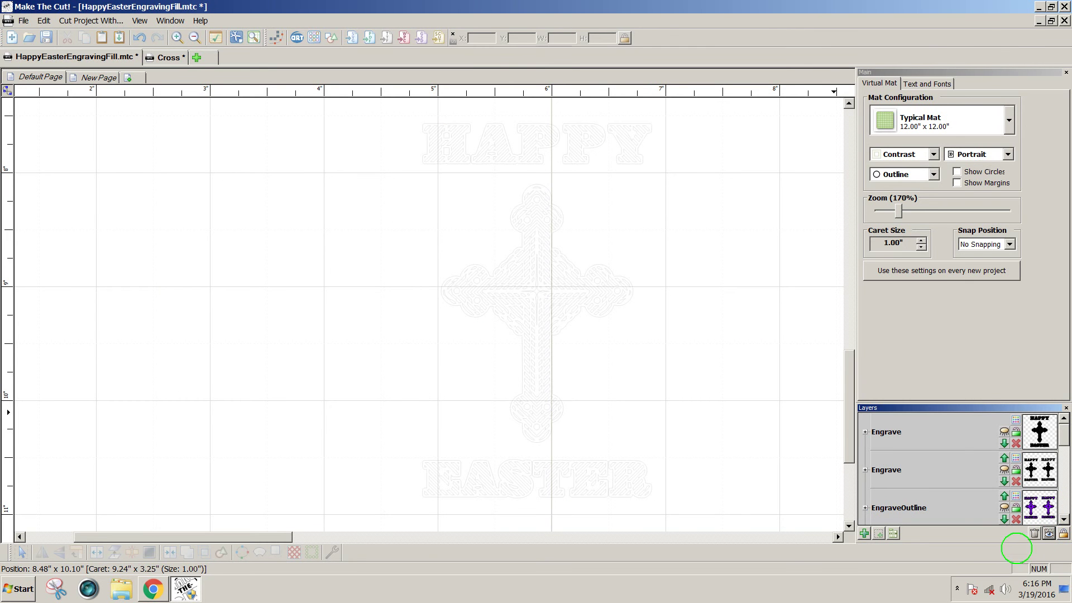
left_click(1004, 432)
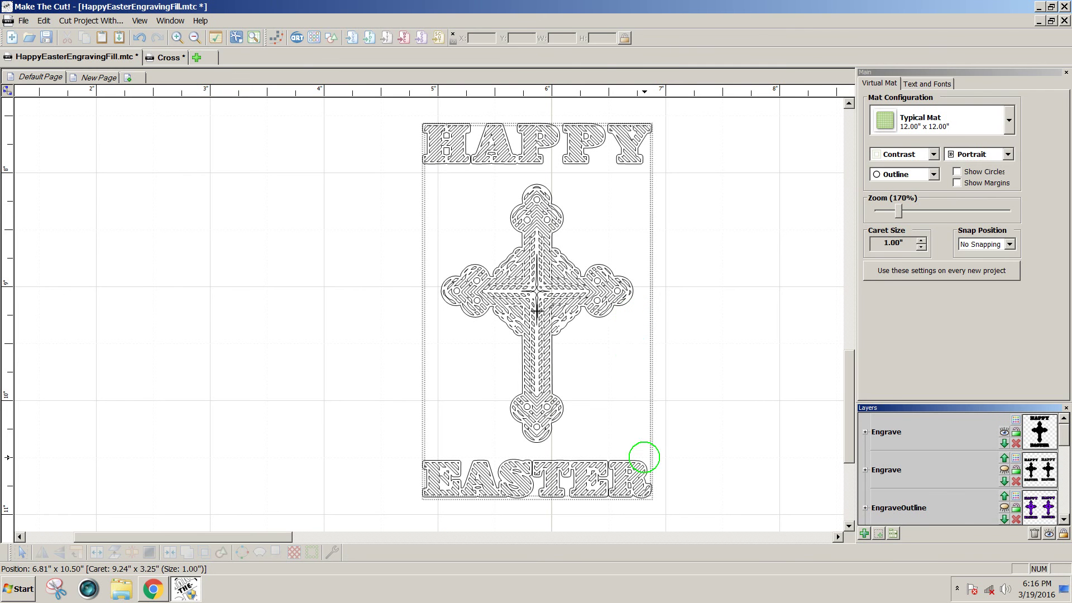
Select the whole combined Happy Easter design, examine its path details, close the view and deselect the design
left_click_drag(283, 539, 312, 541)
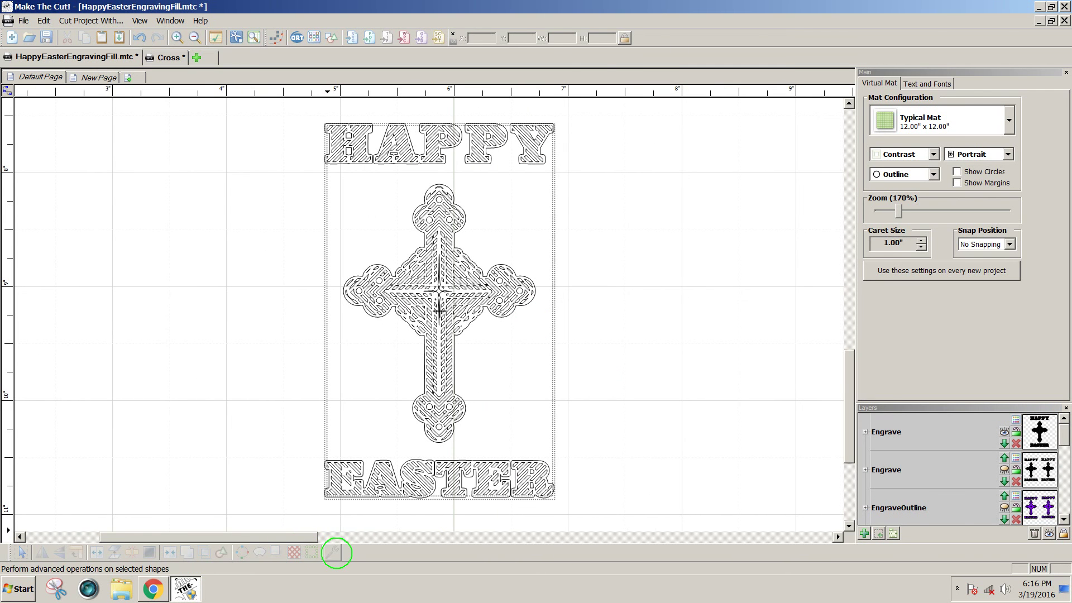
left_click(331, 554)
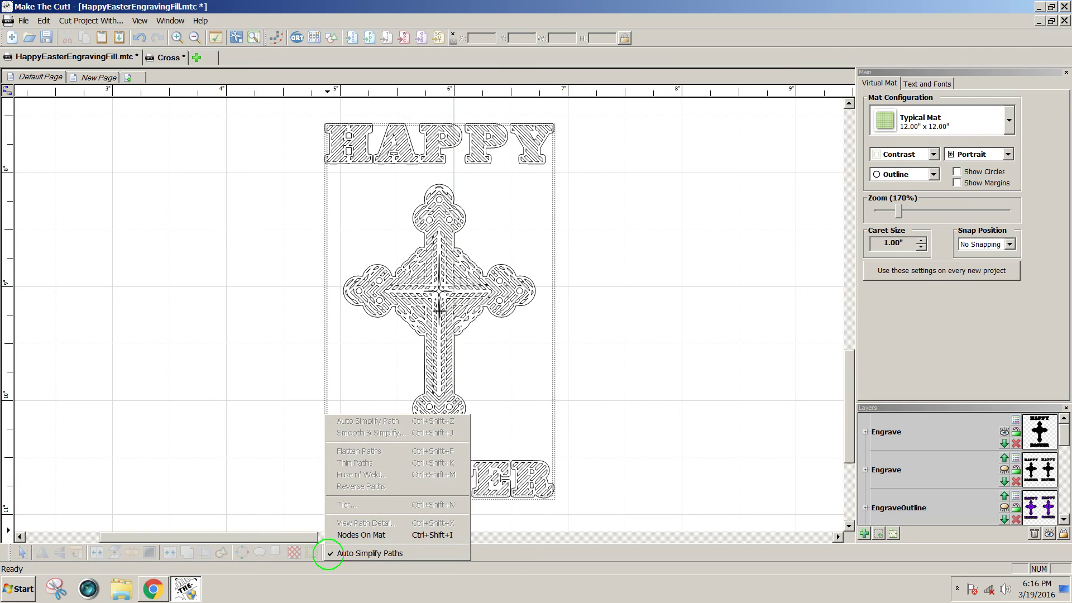
left_click(338, 535)
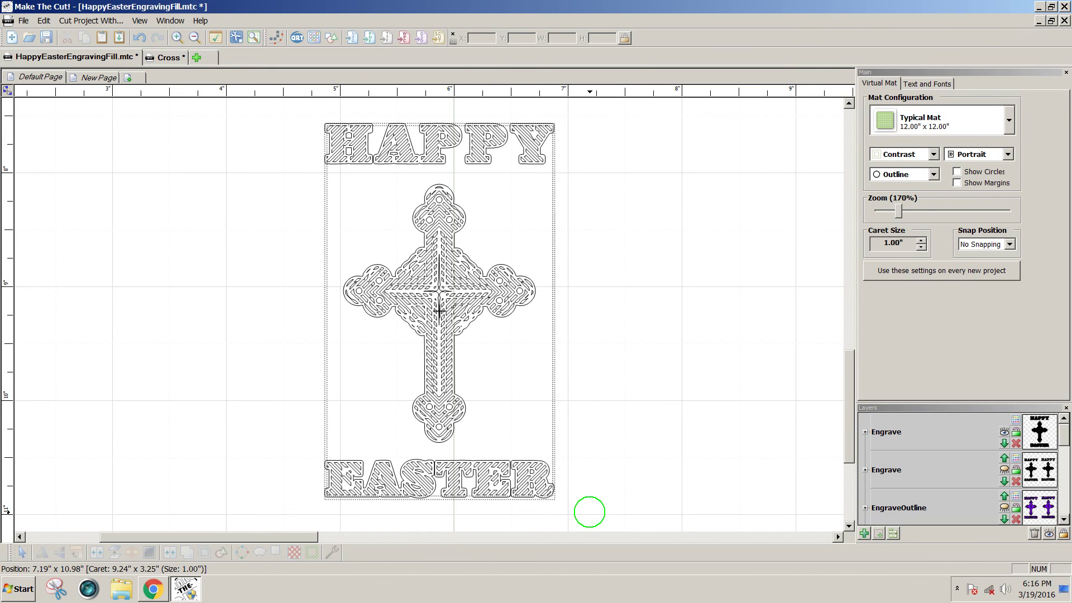
left_click_drag(589, 511, 254, 75)
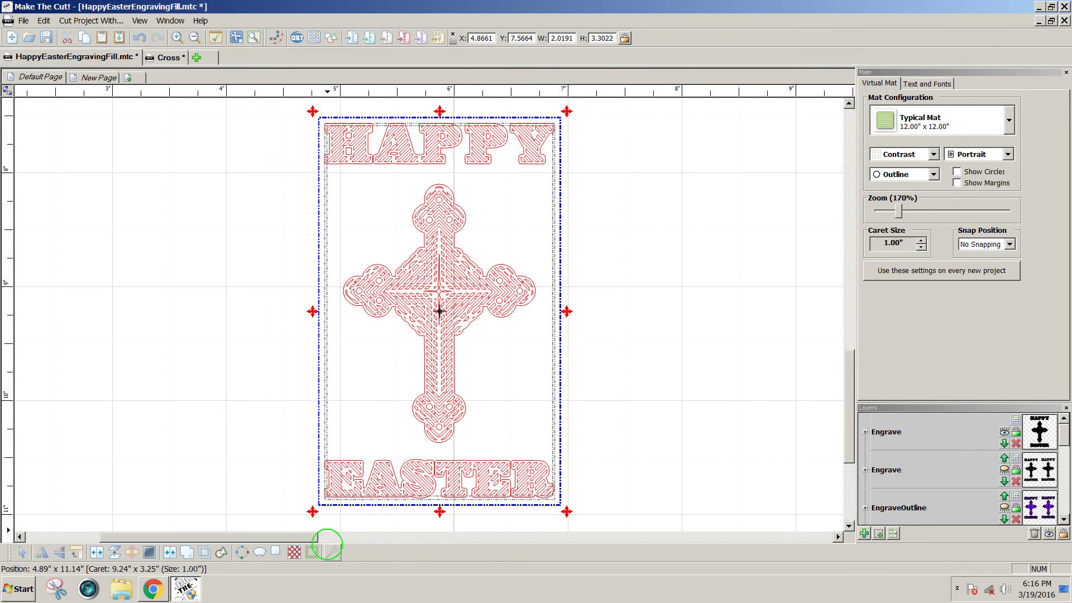
left_click(331, 553)
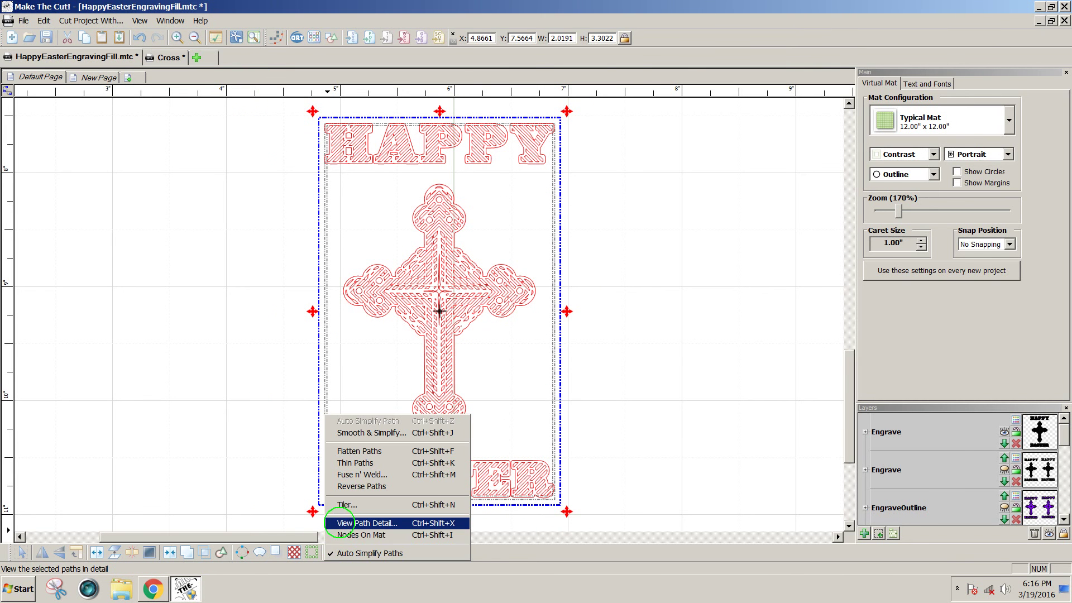
left_click(339, 523)
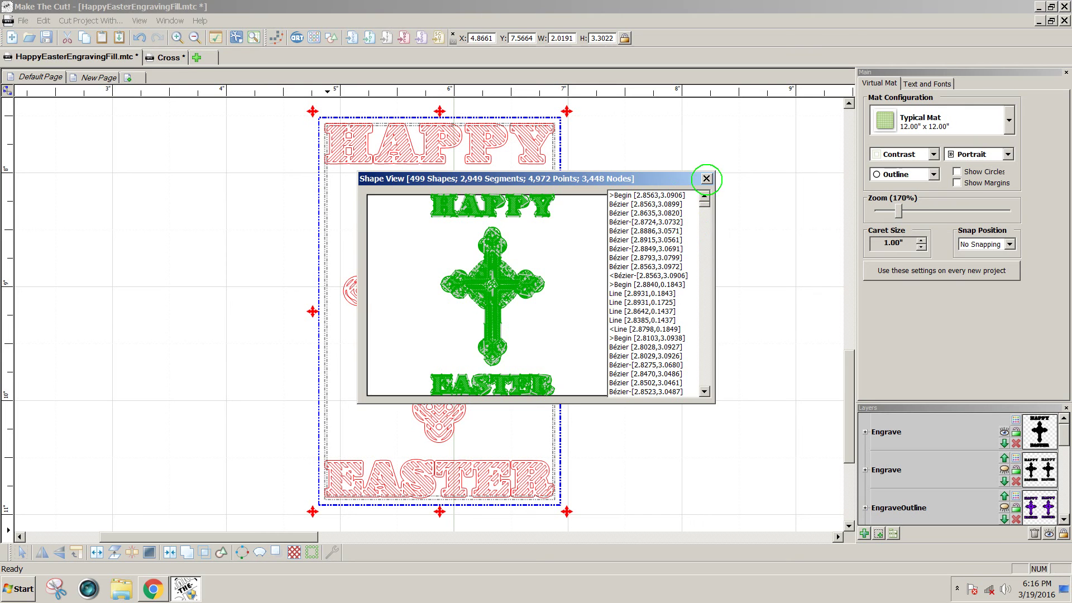
left_click(706, 178)
left_click(678, 322)
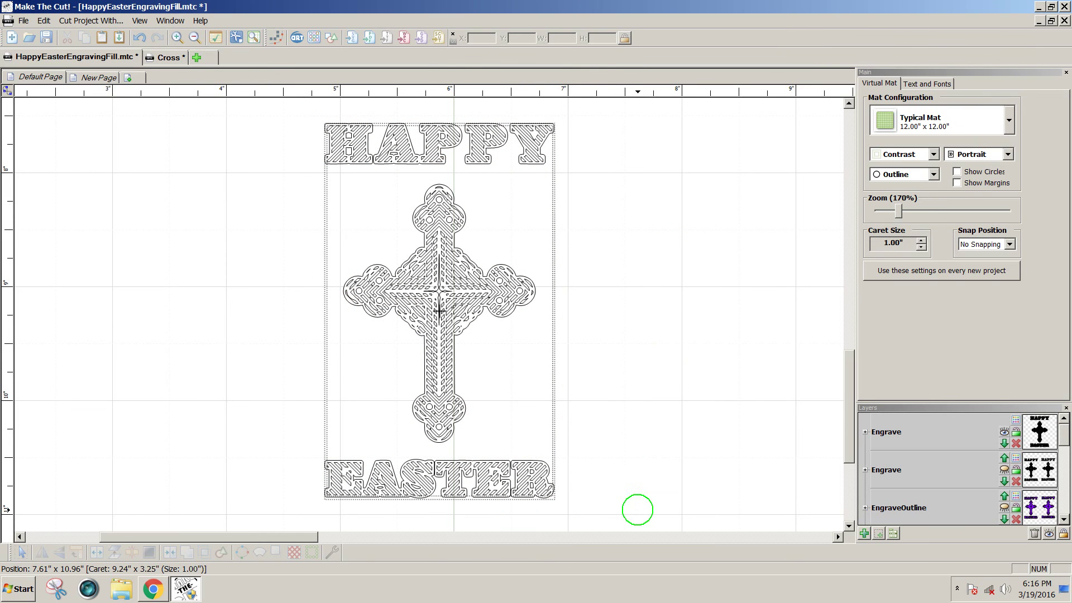
Start exporting the whole combined design as an SVG file named HappyEast on the desktop, but cancel the export
left_click_drag(626, 513, 301, 104)
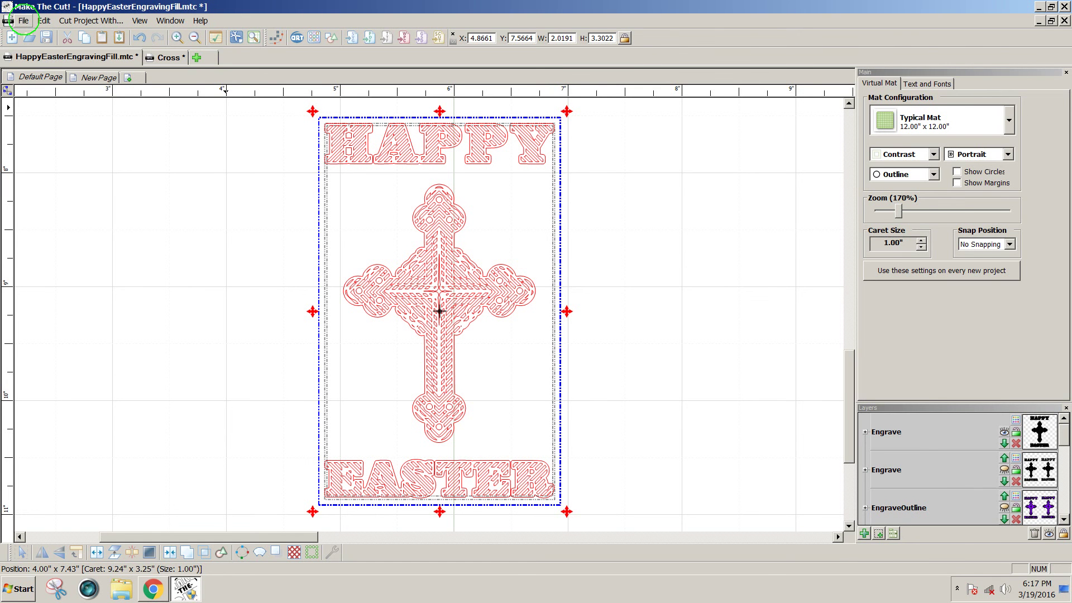
left_click(23, 21)
mouse_move(66, 129)
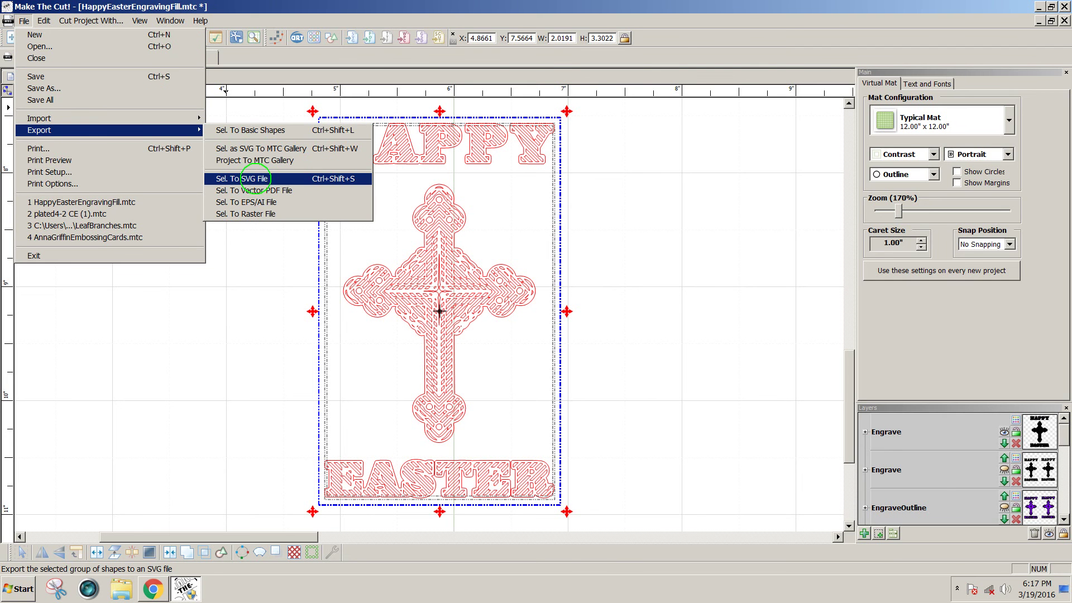
left_click(252, 178)
left_click(578, 464)
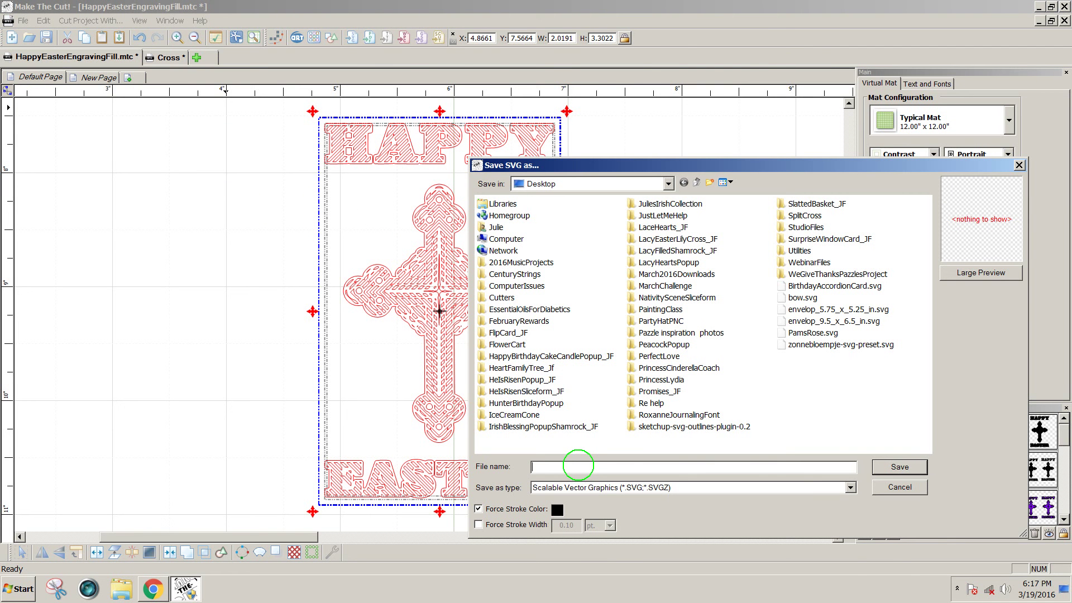
type("Hap")
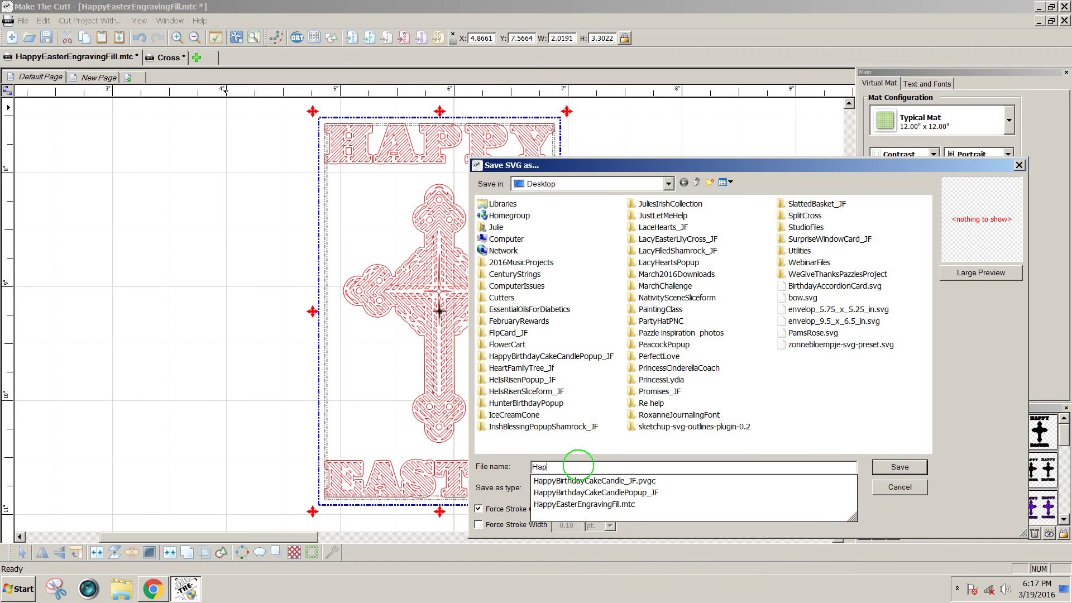
type("pt")
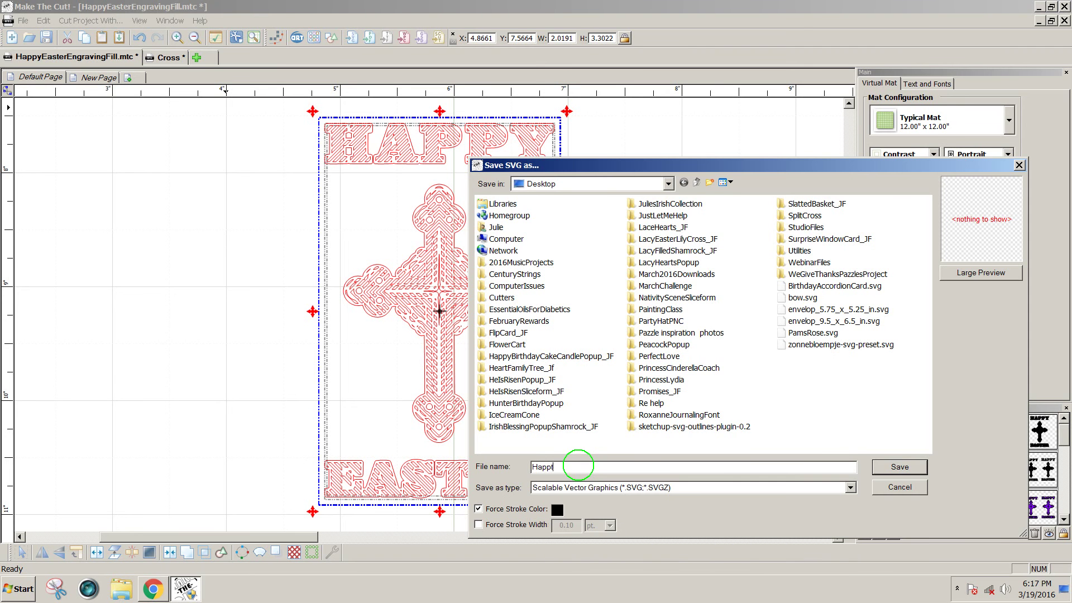
key("BackSpace")
type("yEas")
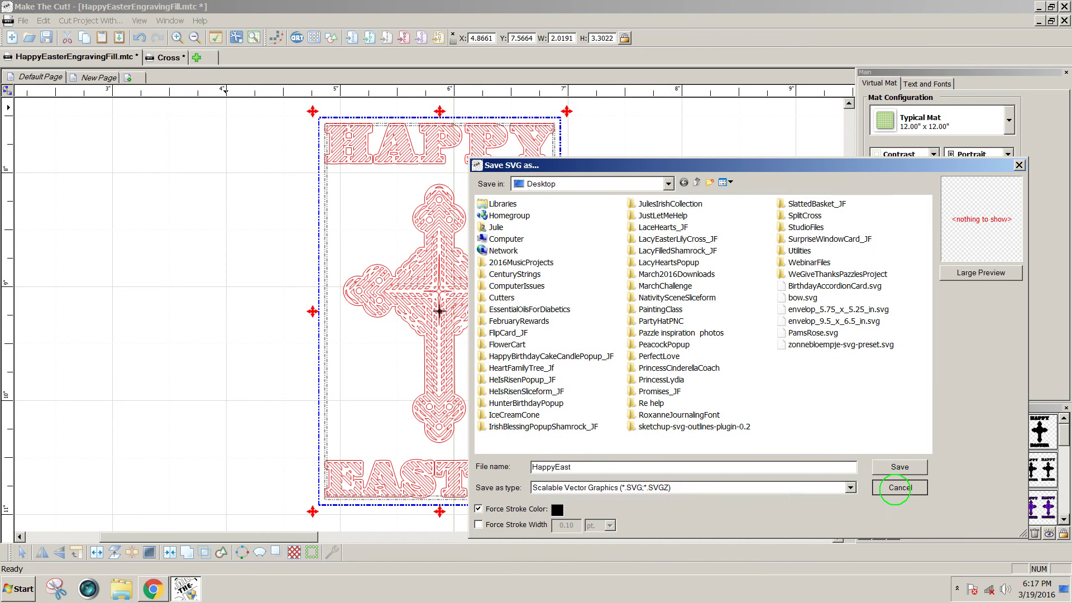
left_click(896, 489)
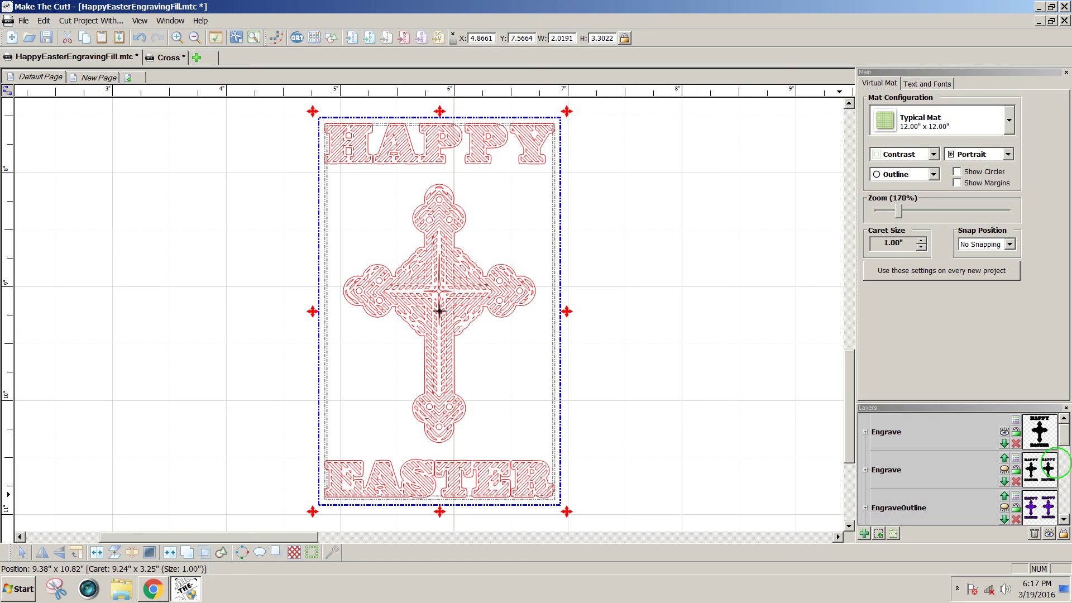
Make the second Engrave layer and all other hidden layers visible again and deselect the combined design
left_click(1004, 469)
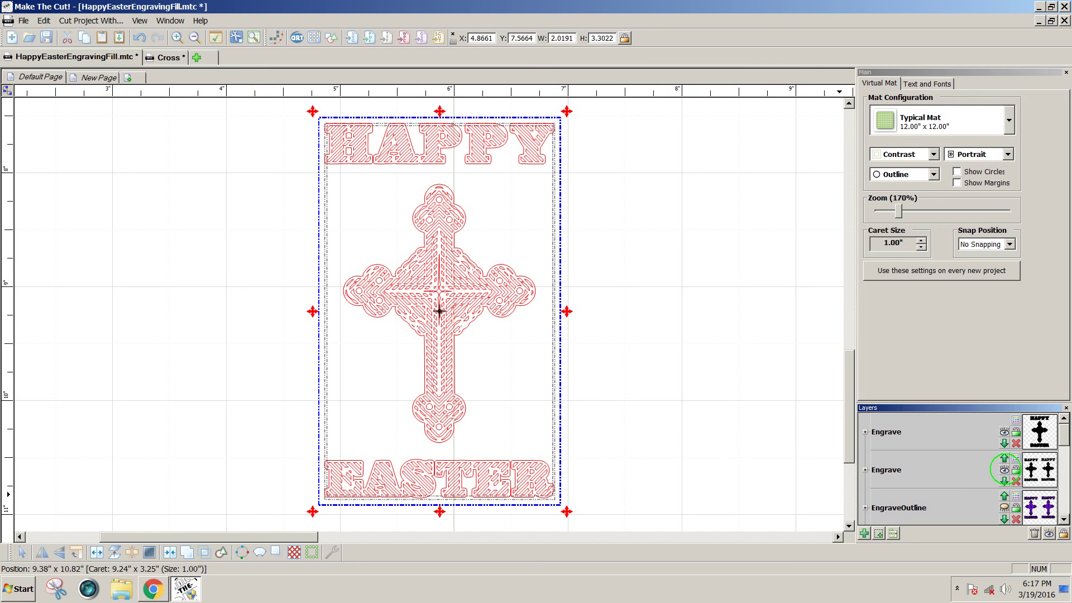
left_click_drag(1063, 438, 1063, 440)
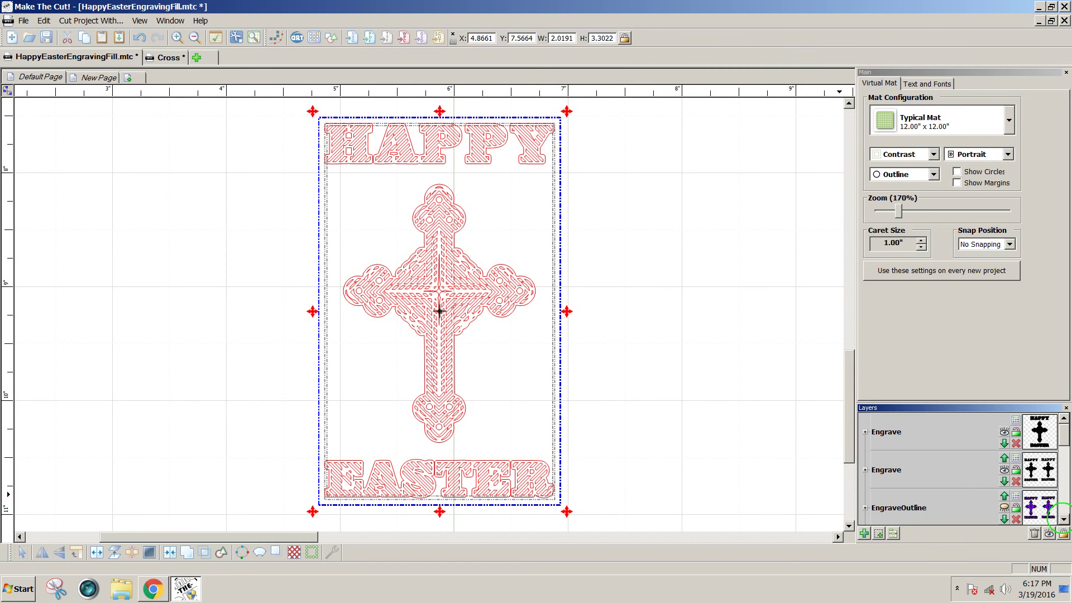
left_click(1063, 519)
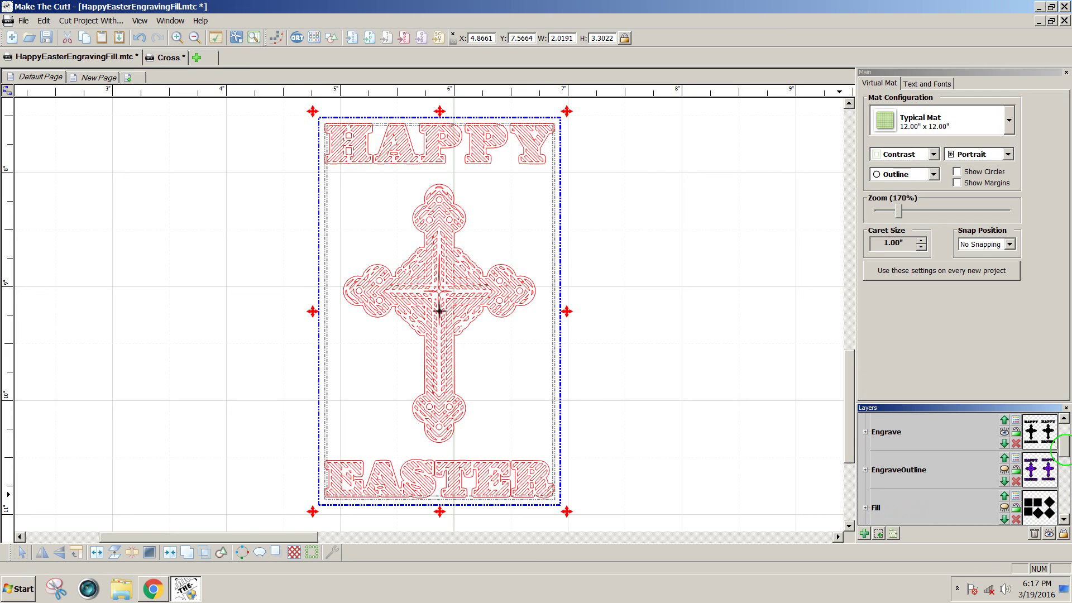
left_click_drag(1064, 454, 1066, 433)
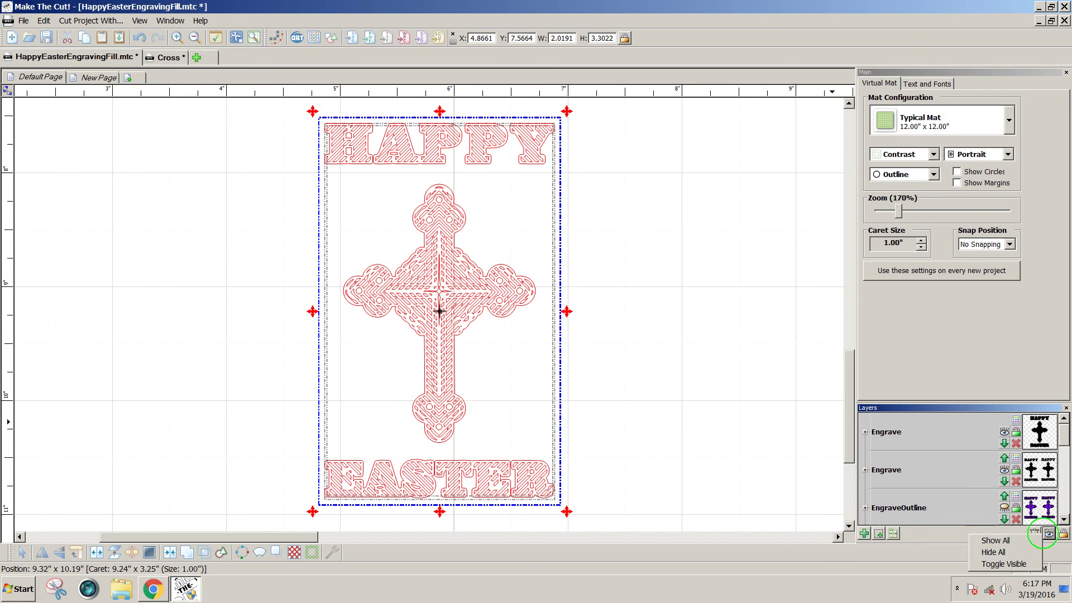
left_click(697, 487)
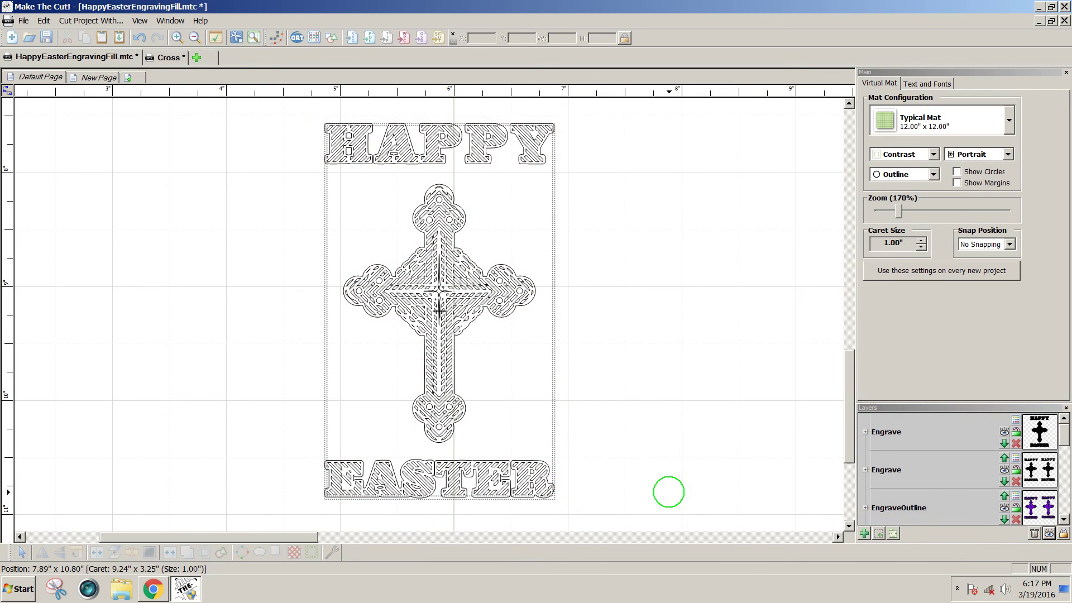
Move the Cut layer up the layer order to sit directly below the topmost Engrave layer
left_click(1064, 520)
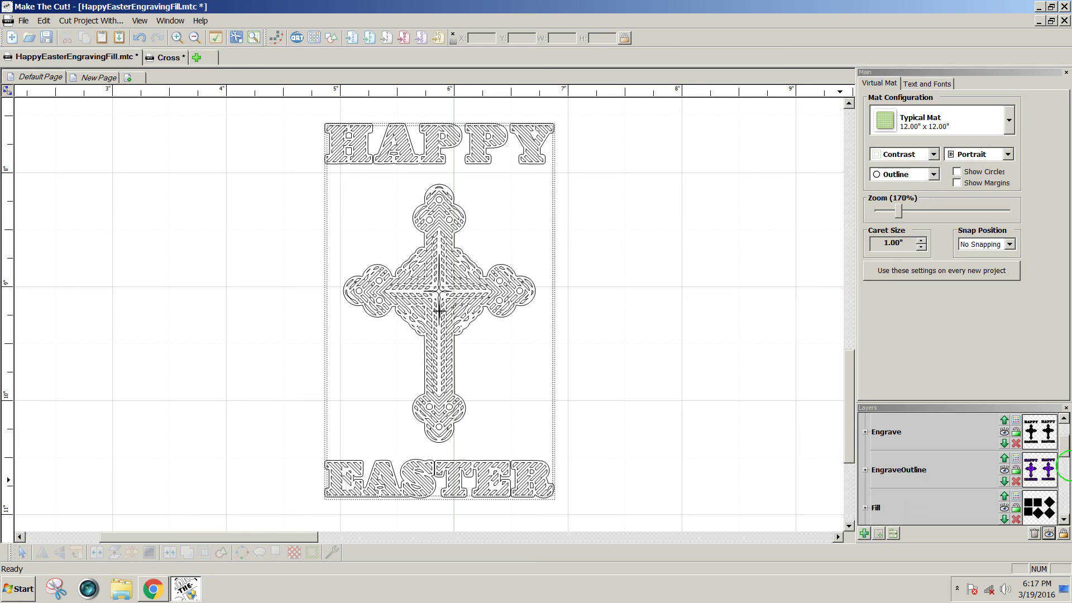
left_click_drag(1065, 446, 1066, 506)
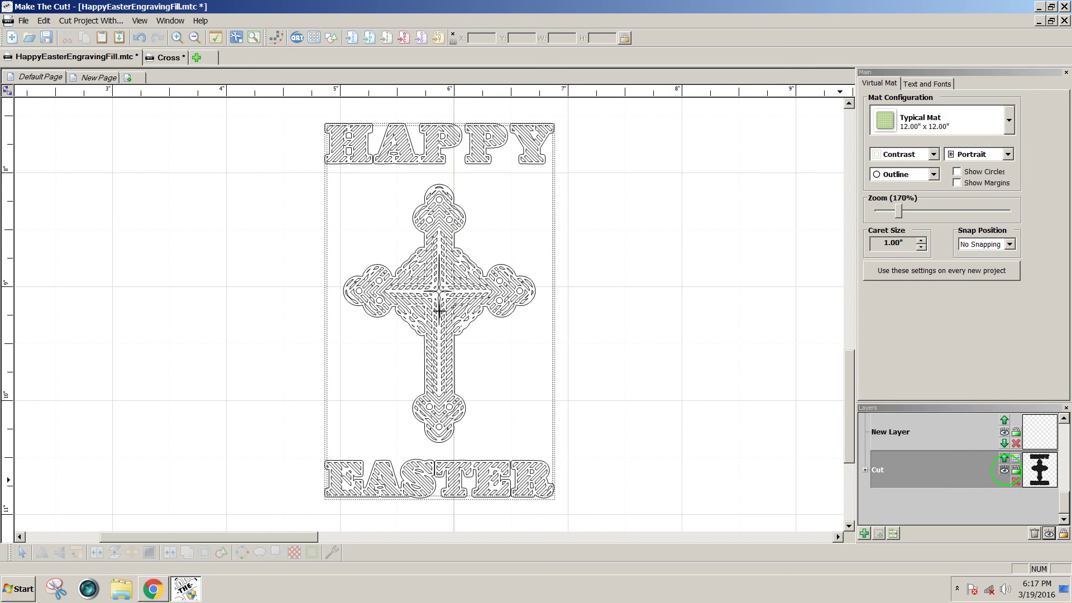
left_click(1006, 470)
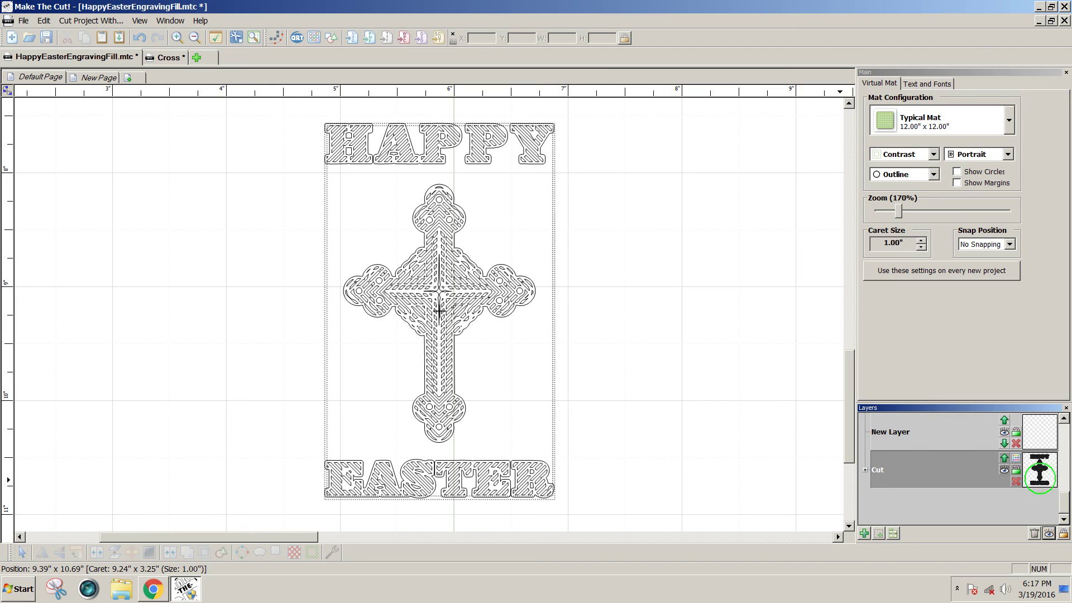
right_click(878, 470)
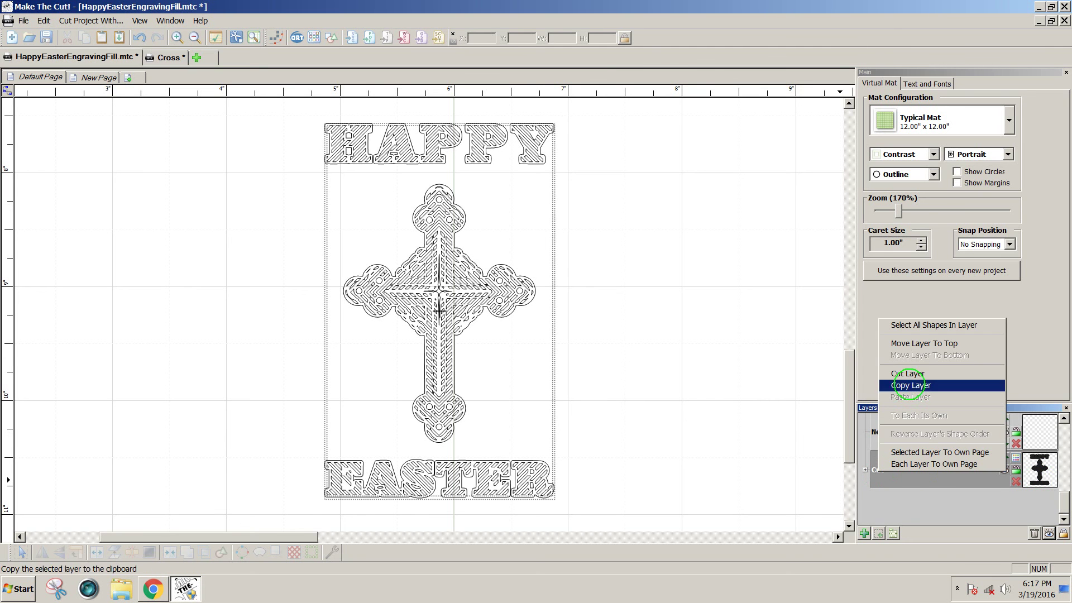
left_click(915, 343)
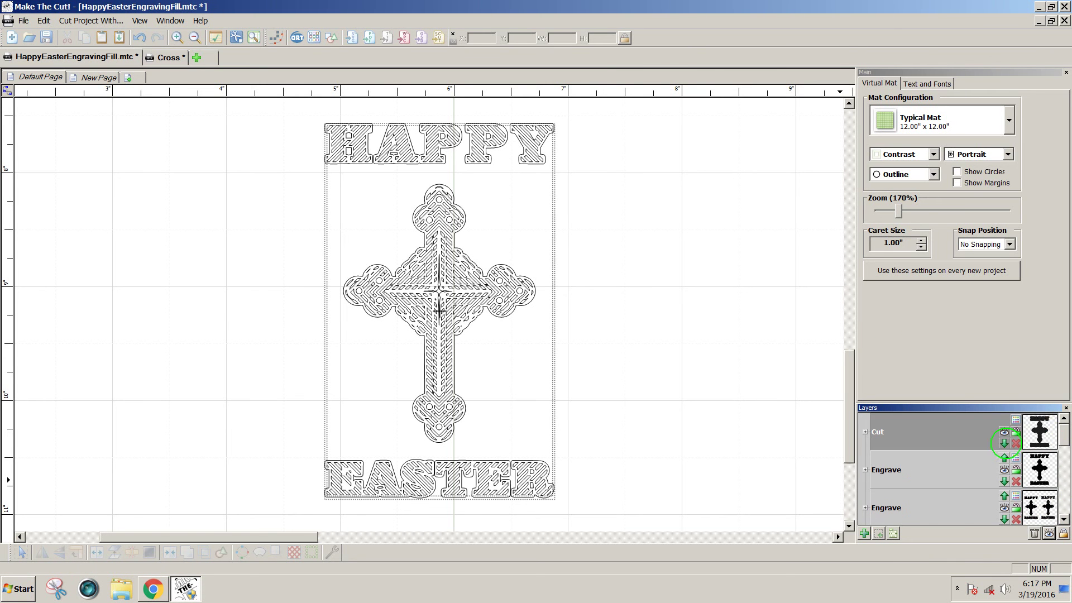
left_click(1004, 442)
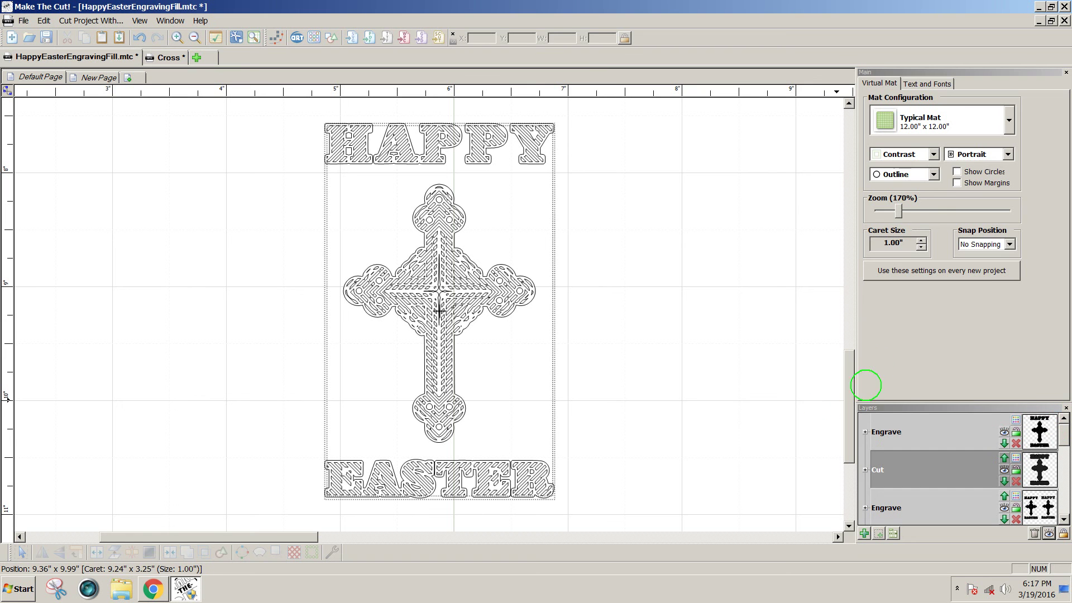
Switch the shape display to Fill/Outline and move the Cut shape over the Happy Easter engraving as its backing outline
left_click(932, 173)
left_click(906, 189)
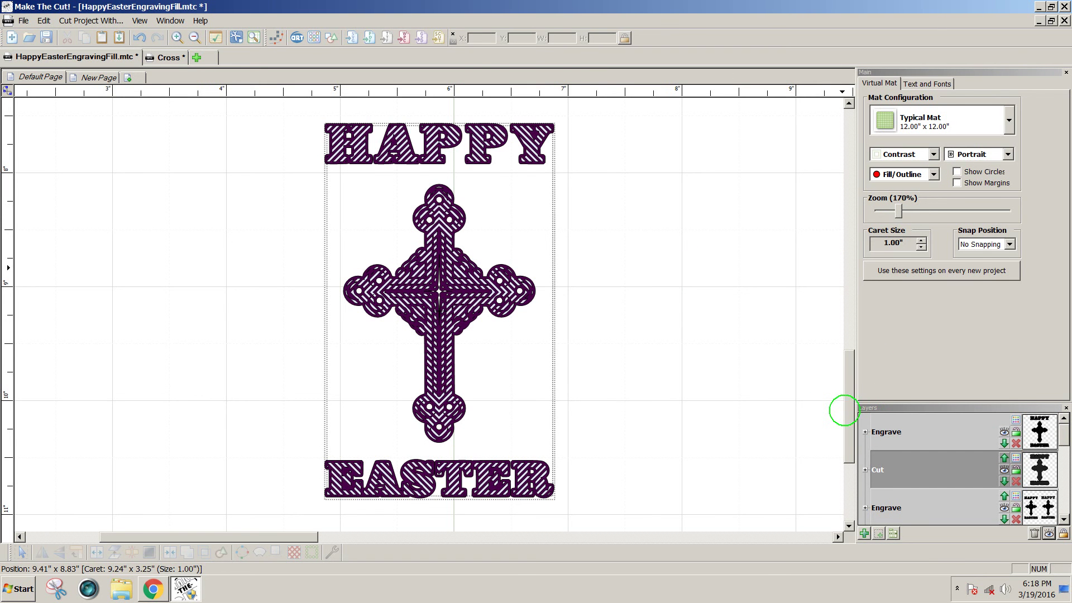
left_click_drag(844, 410, 842, 387)
left_click_drag(746, 172, 499, 598)
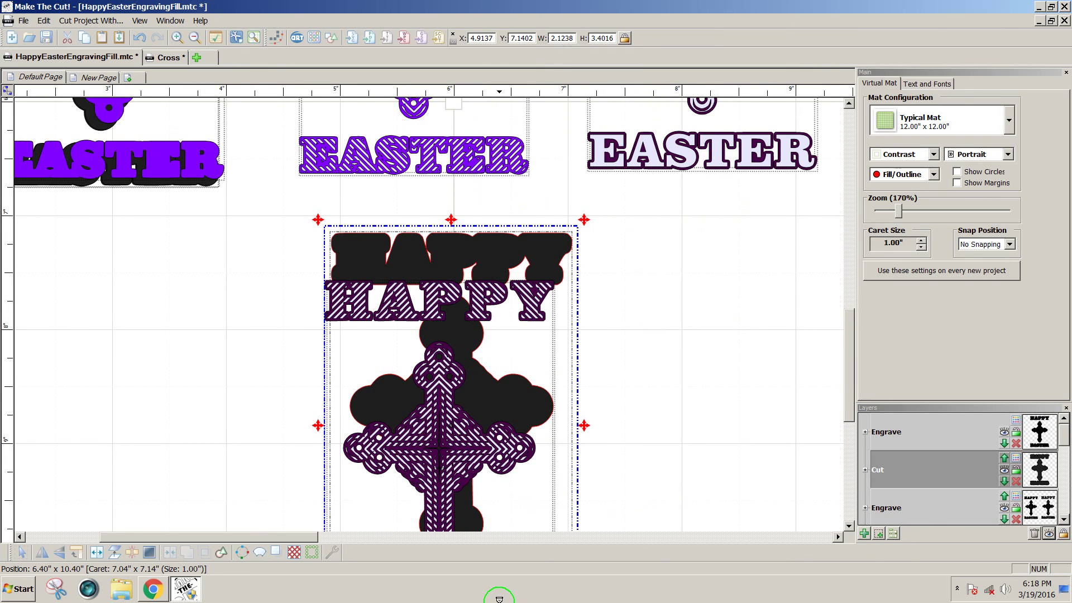
left_click_drag(845, 400, 823, 457)
left_click_drag(493, 413, 482, 457)
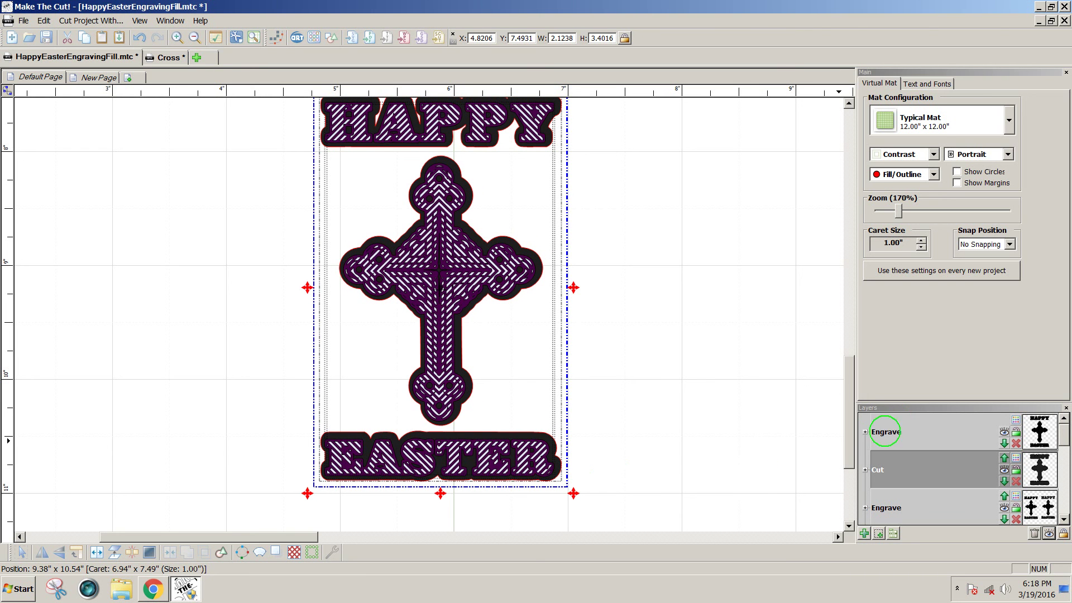
Select the engraving together with its Cut outline, align them on their centres and deselect them
left_click_drag(738, 514, 231, 109)
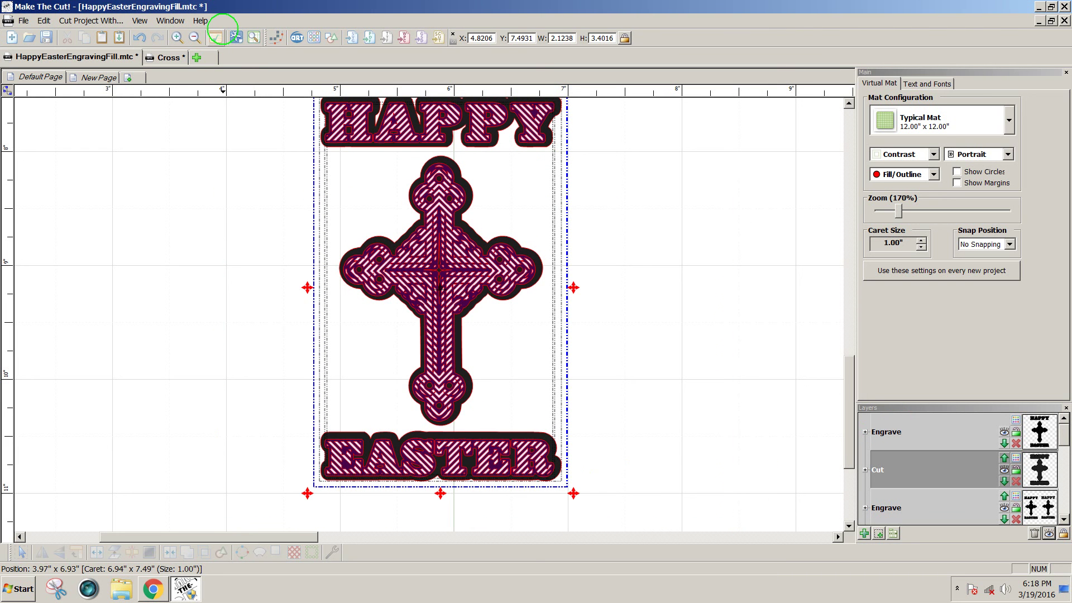
key("alt+c")
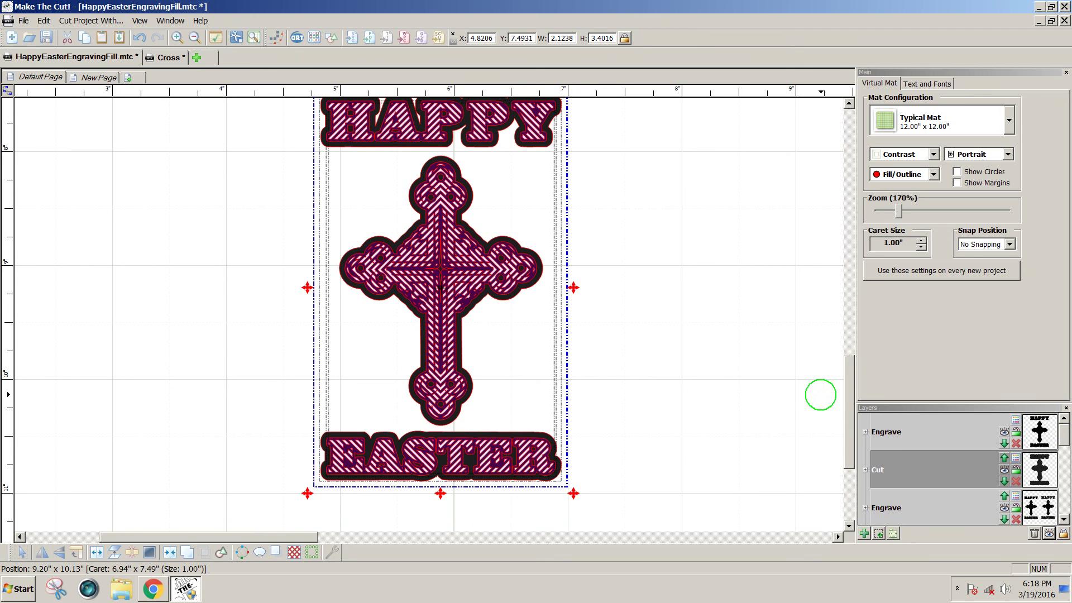
scroll(851, 401, "up", 2)
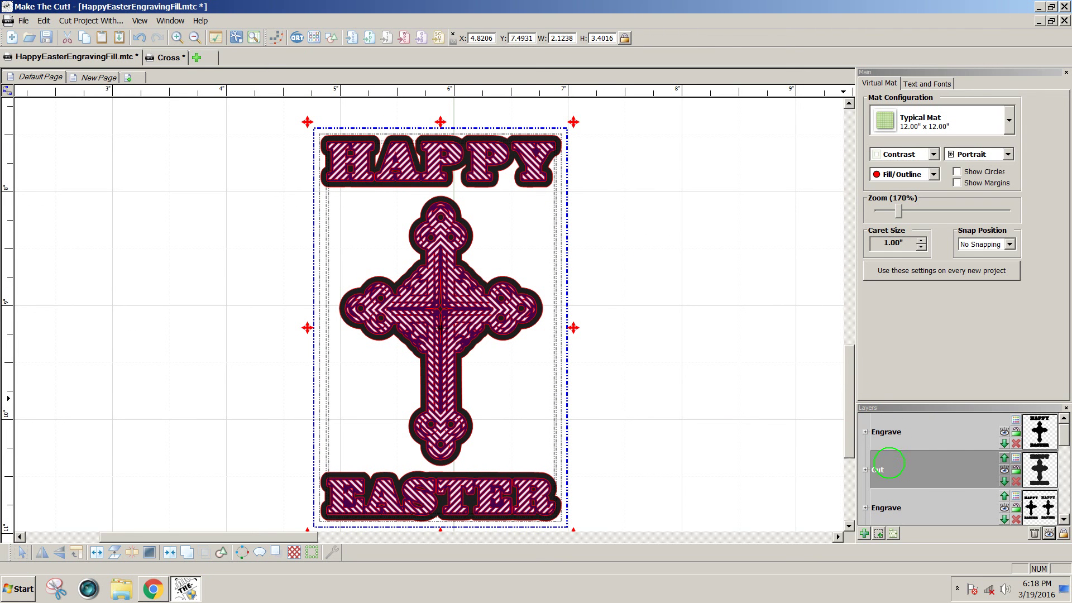
left_click(700, 462)
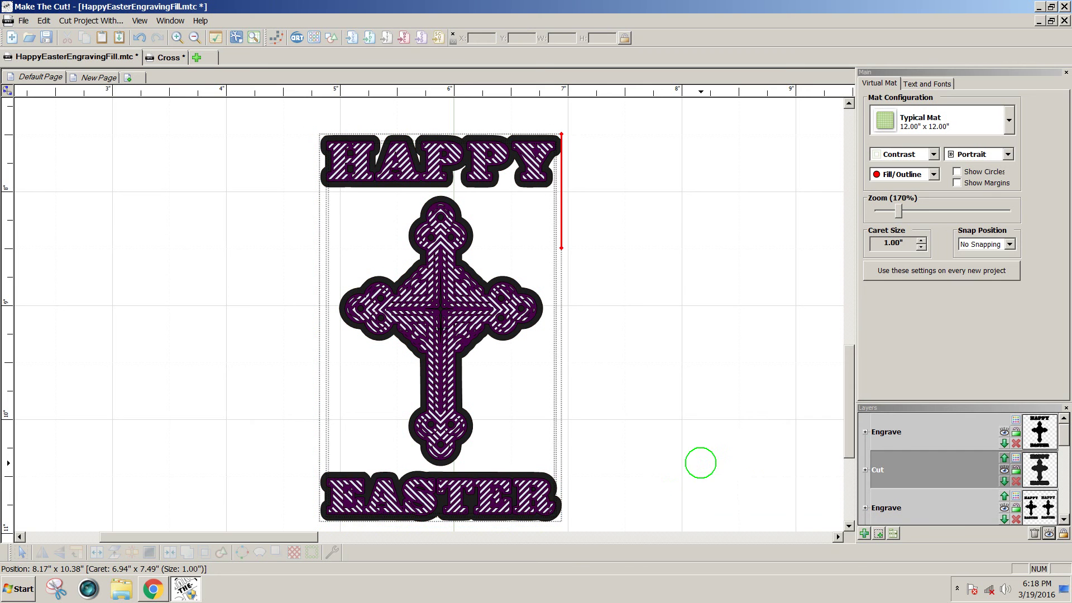
Export the selected engraving and Cut outline as an SVG file named FilledHappyEasterCross_Jf on the desktop
left_click_drag(288, 109, 637, 557)
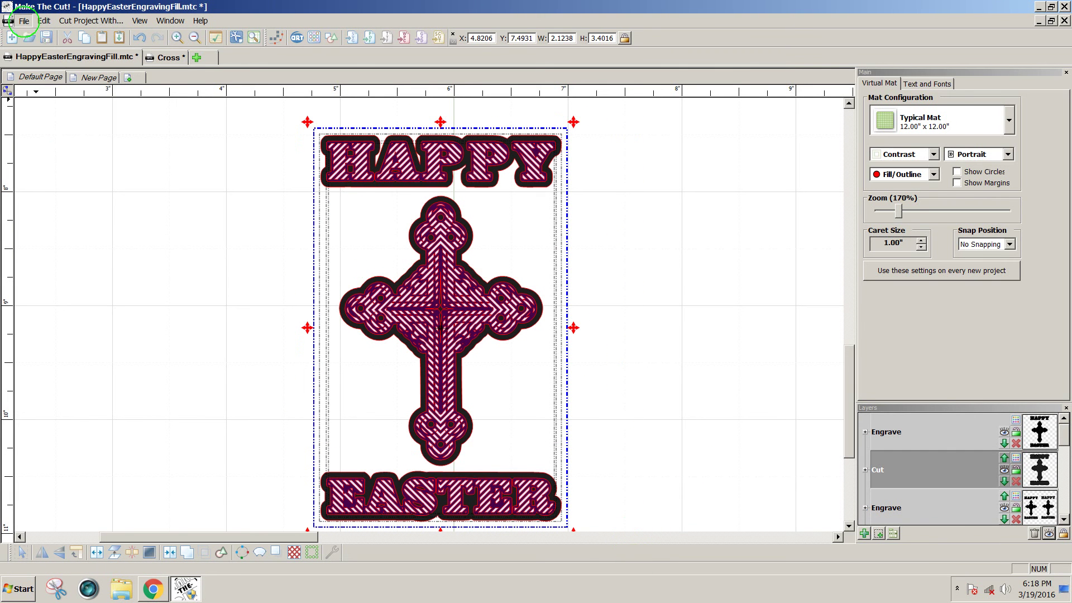
left_click(24, 21)
mouse_move(68, 129)
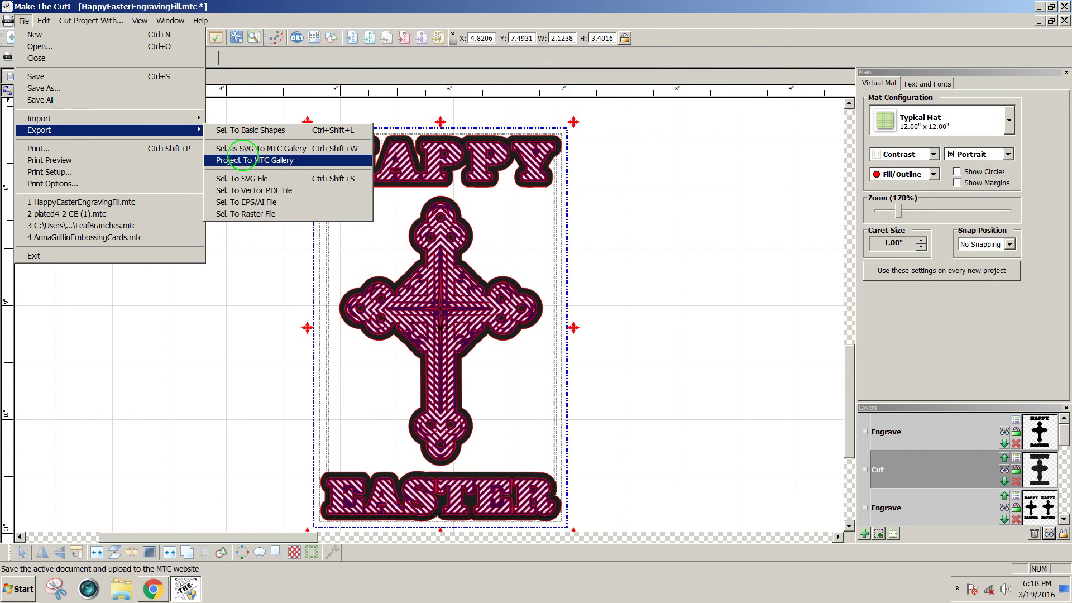
left_click(272, 180)
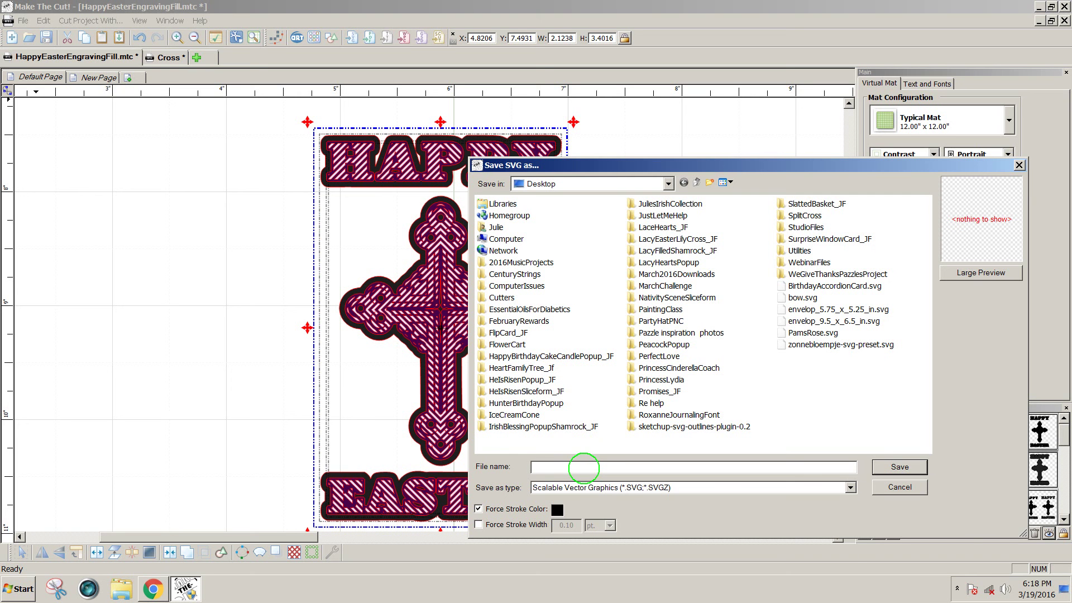
type("FilledHappyEasterCross_Jf")
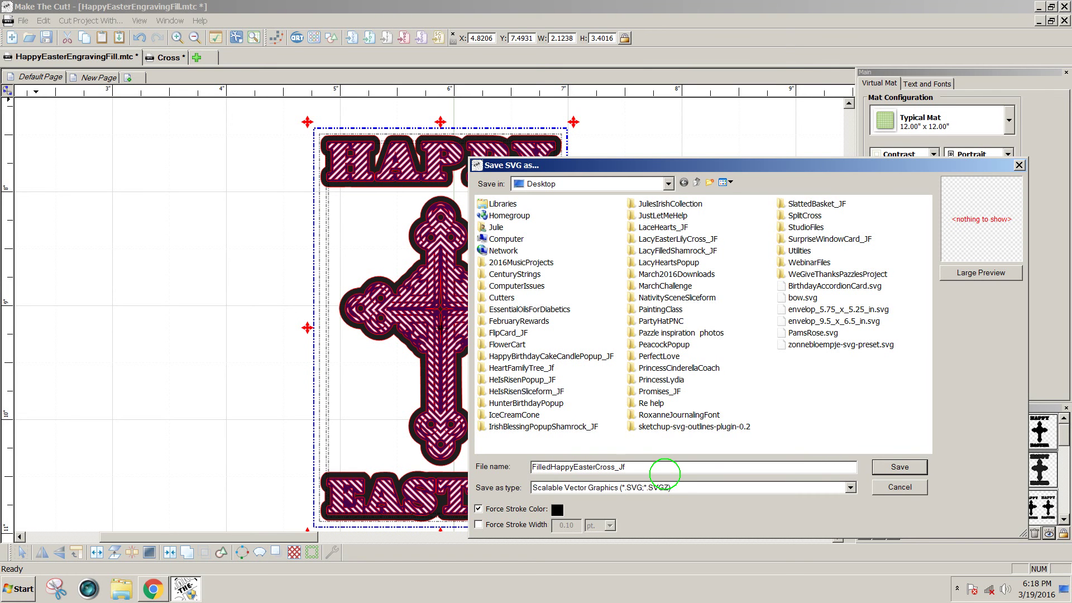
left_click(900, 467)
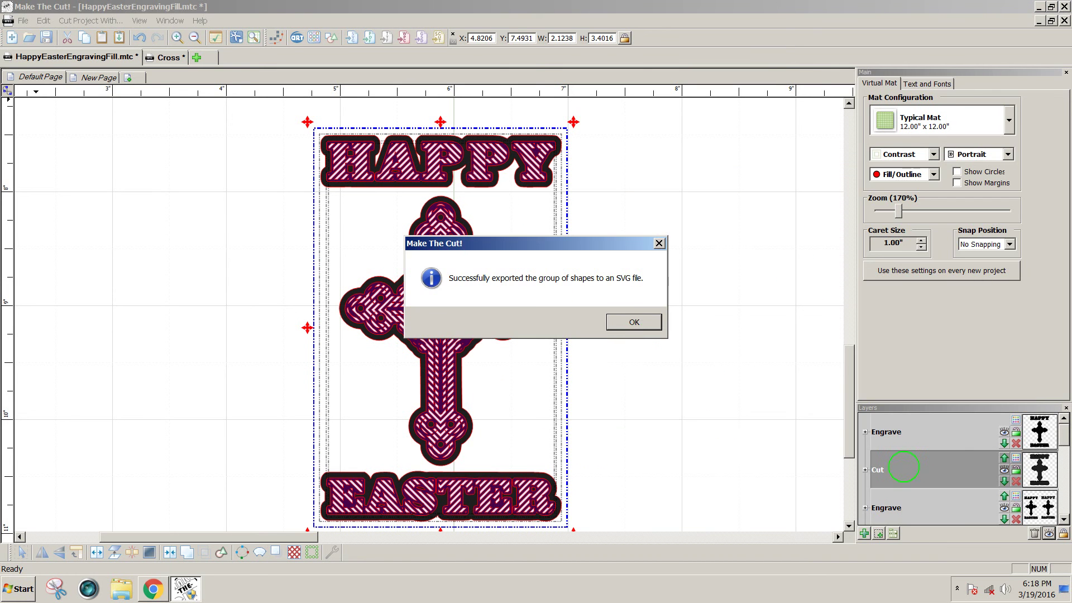
left_click(626, 323)
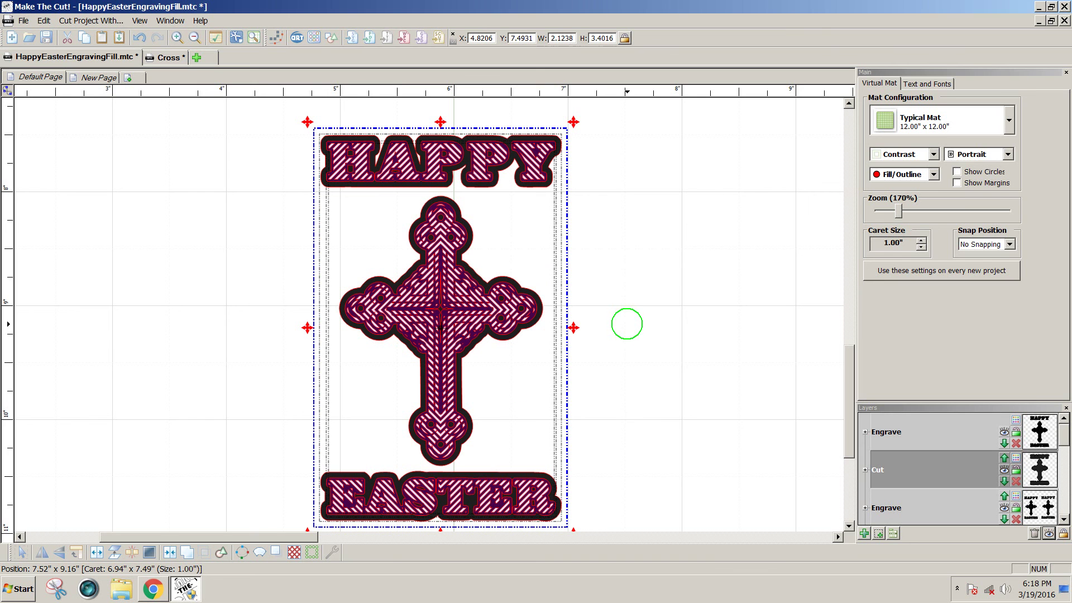
Switch to Chrome, load the bookmarked FORCE C3 on Office Network page in a new tab and exit its software update without updating
left_click(153, 589)
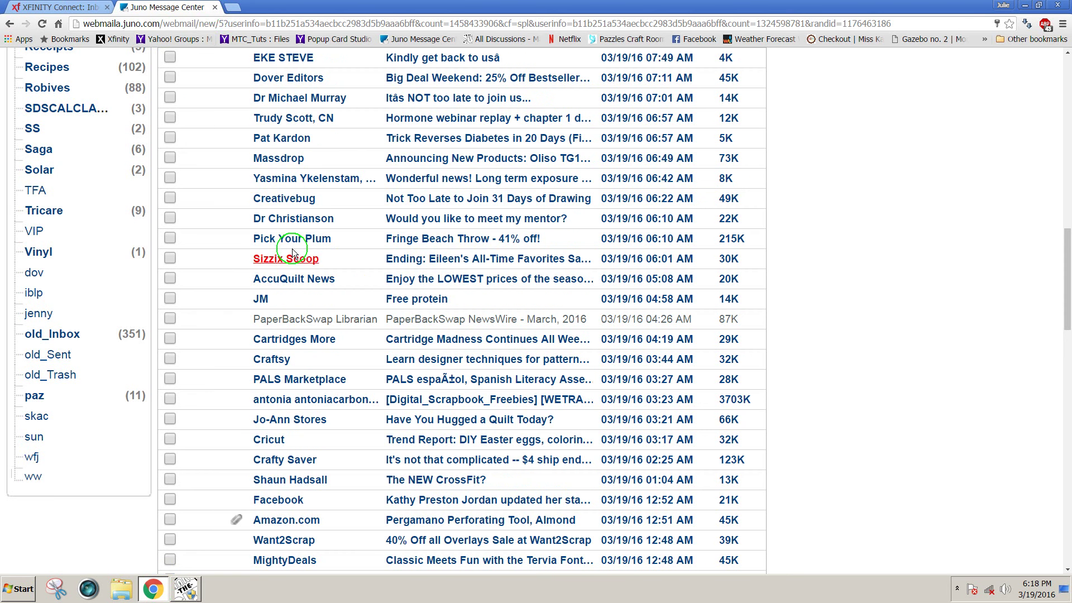
left_click(233, 7)
left_click(215, 7)
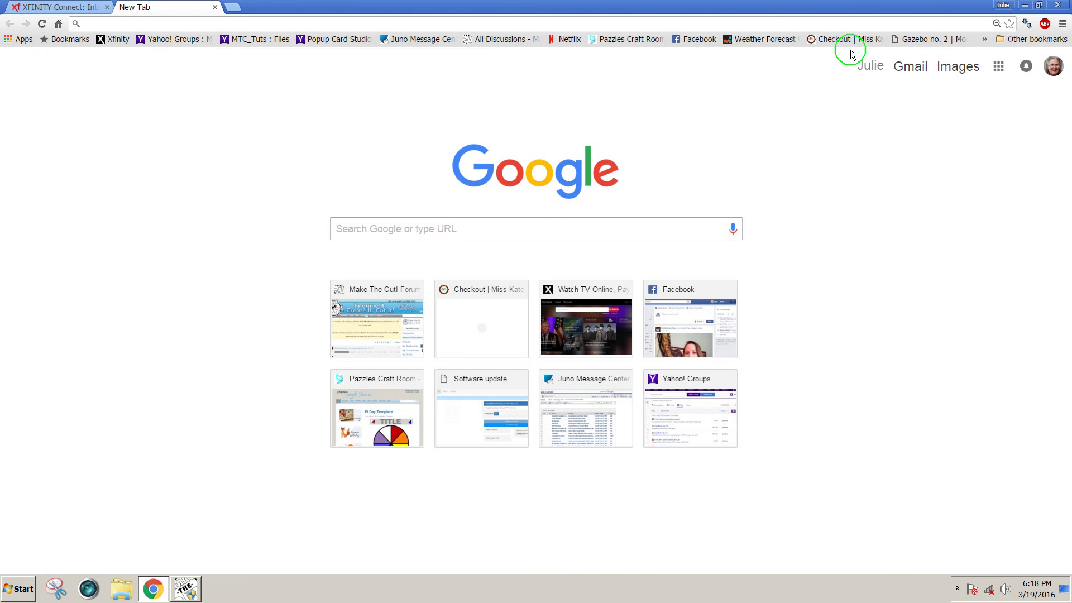
left_click(1002, 39)
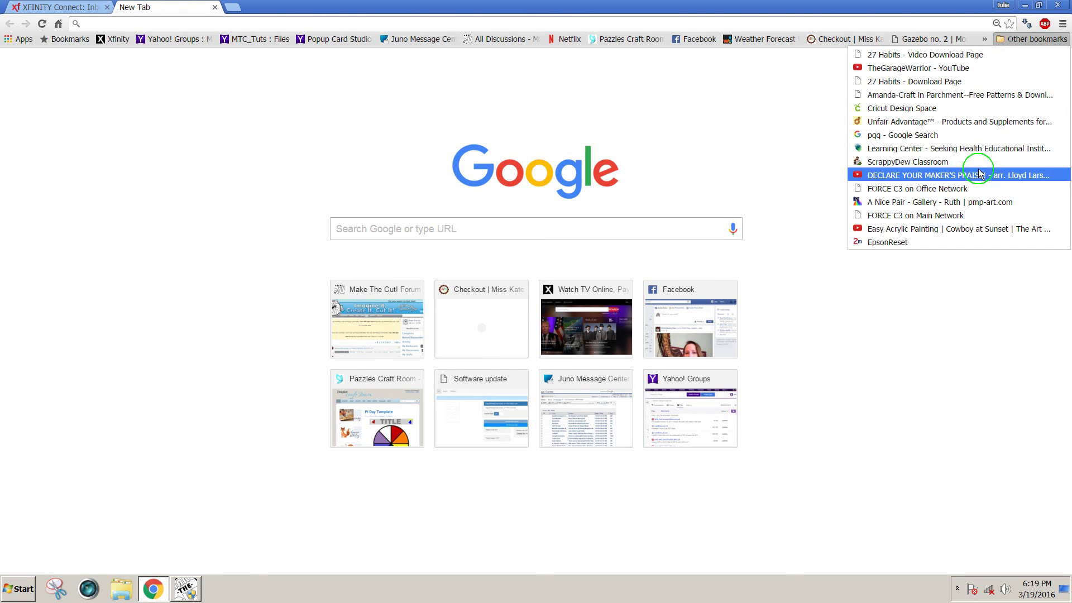
left_click(965, 188)
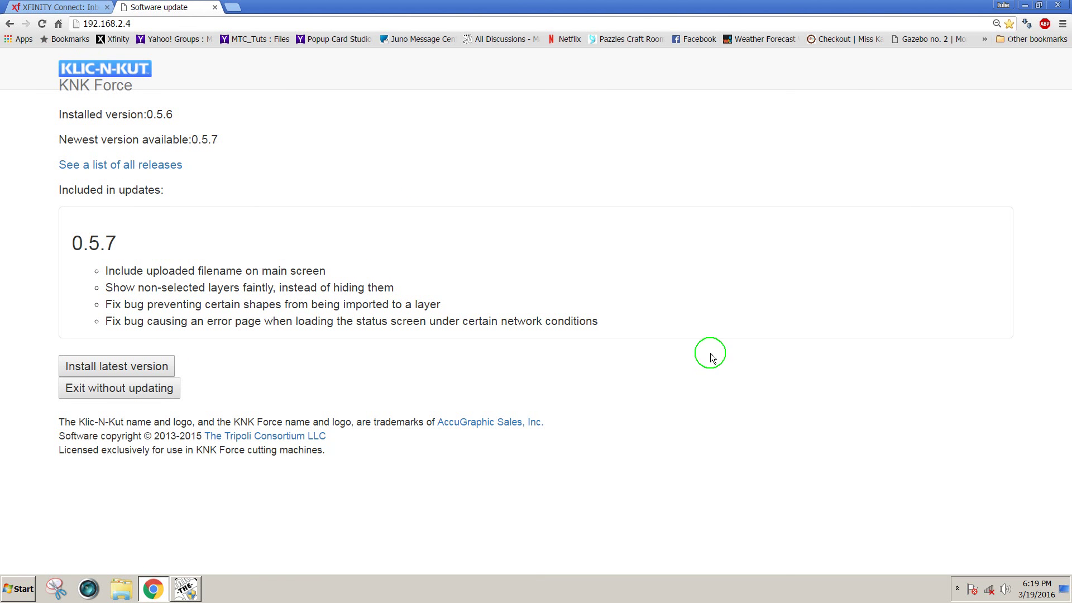
left_click(136, 394)
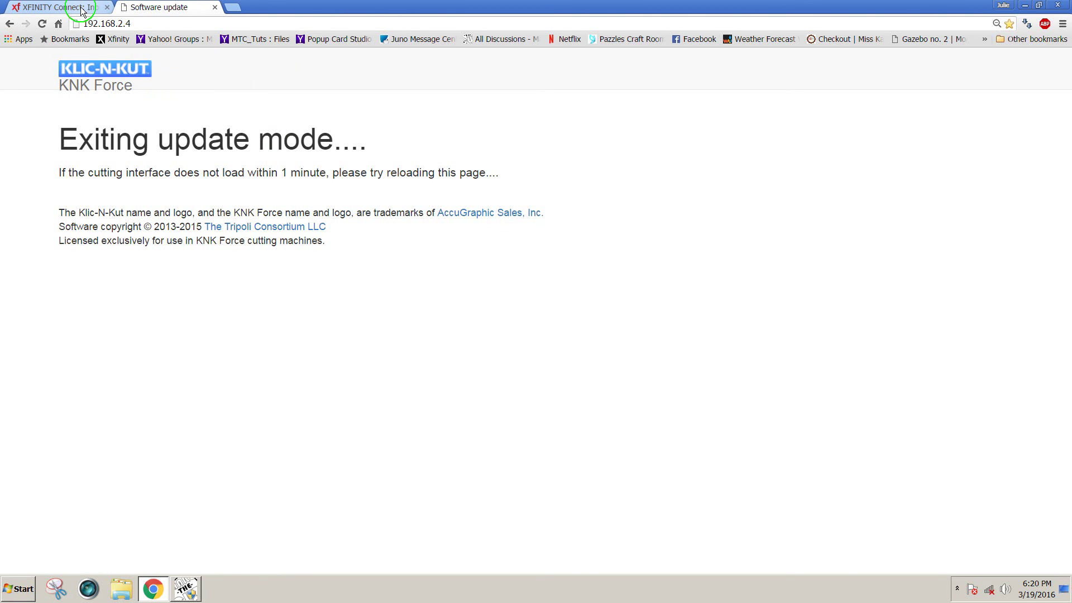
Switch back to Make The Cut! and deselect the Happy Easter design
left_click(188, 587)
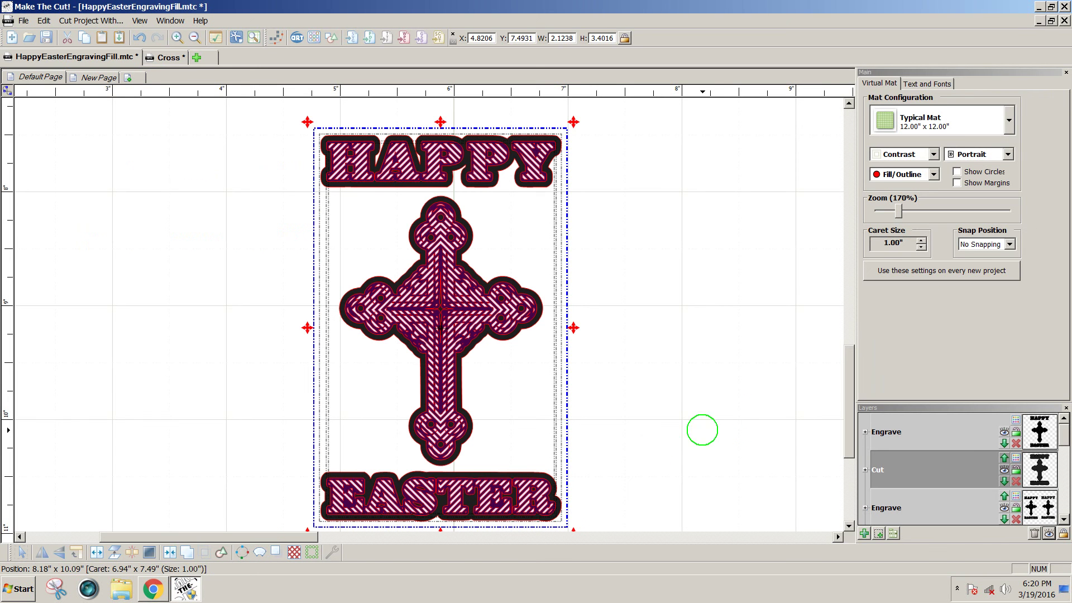
left_click(736, 426)
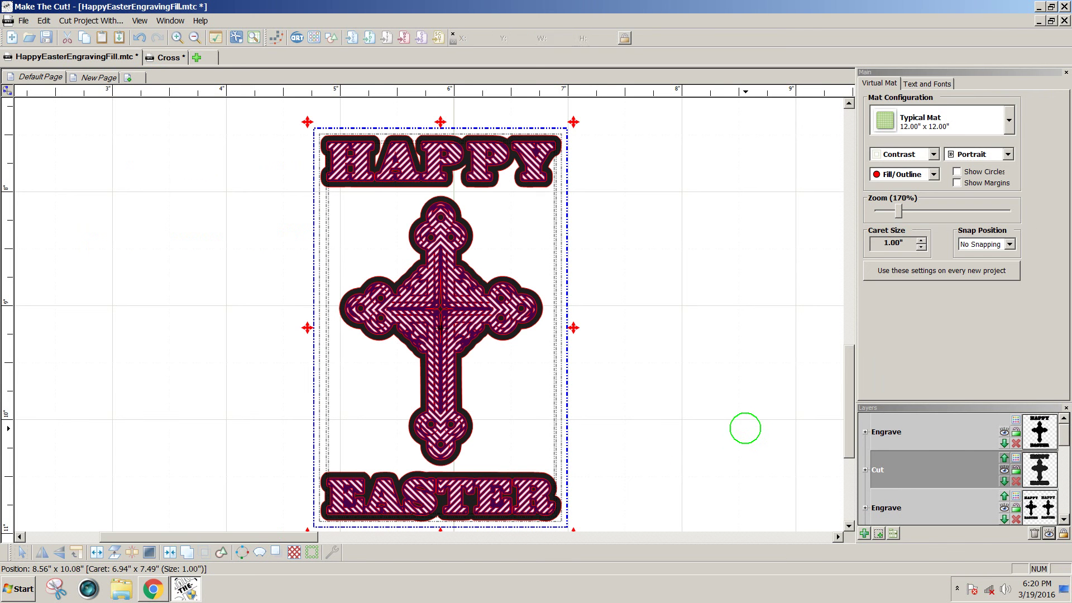
mouse_move(847, 427)
left_mouse_down()
mouse_move(849, 438)
mouse_move(851, 429)
left_mouse_up()
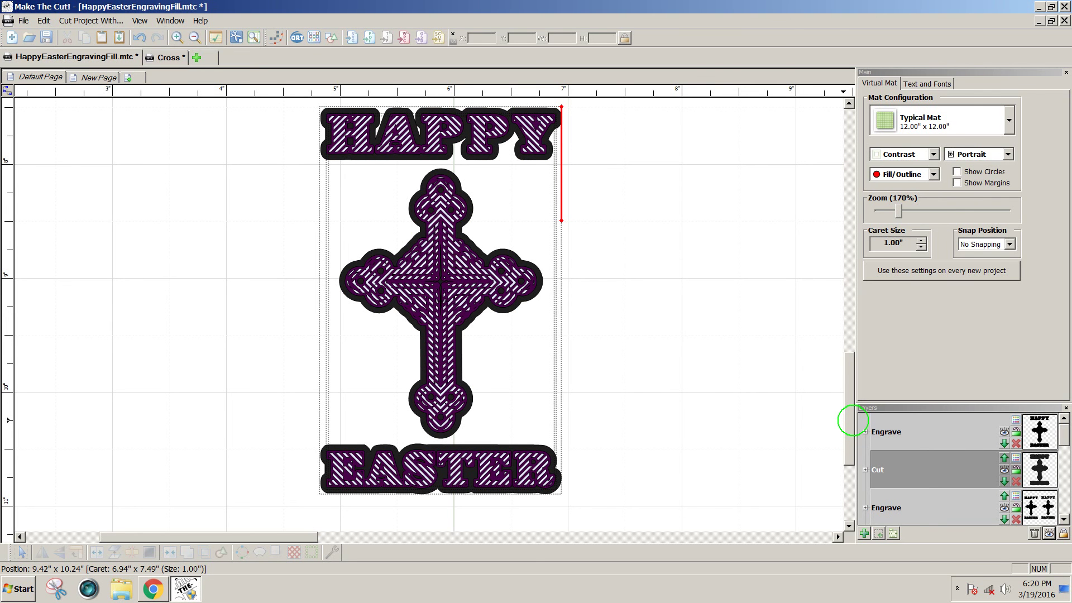
left_click_drag(853, 420, 852, 415)
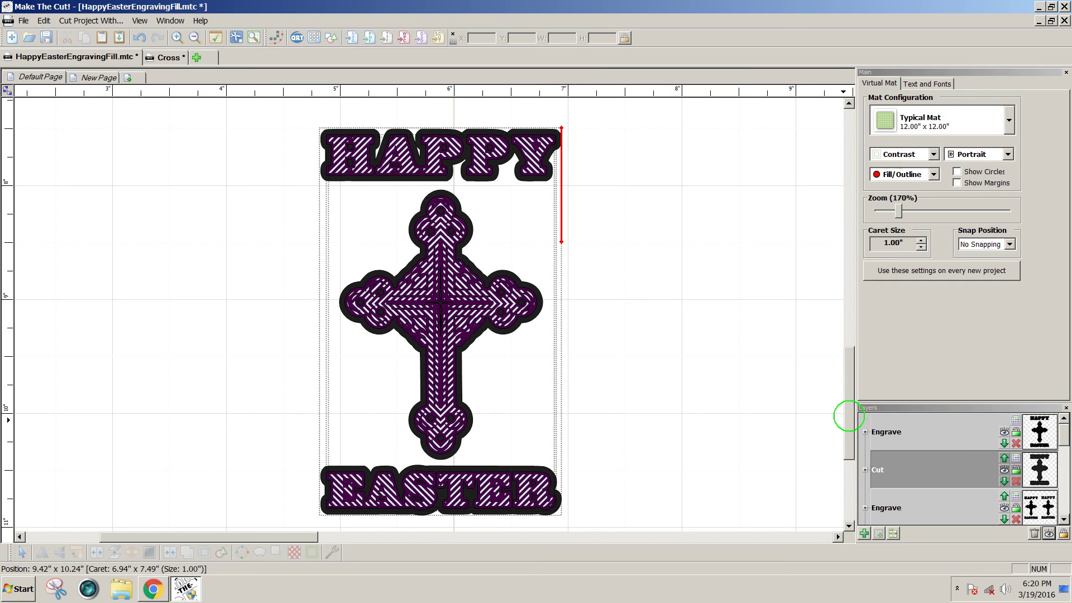
left_click_drag(848, 415, 847, 415)
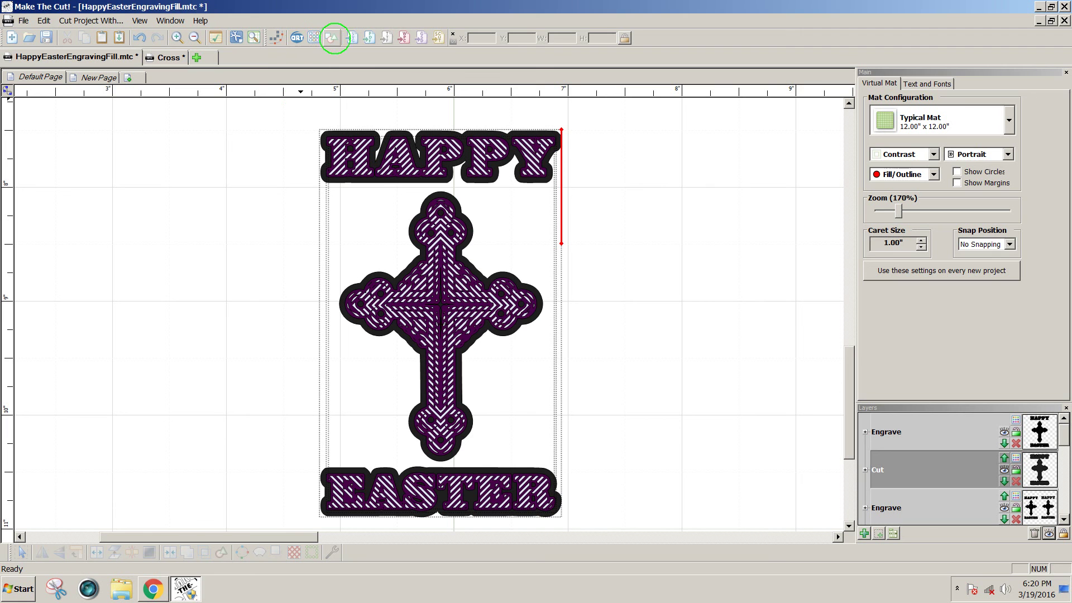
Open the Basic Shapes library and look through the engraving fills matching "eng" in Your Shapes
left_click(331, 38)
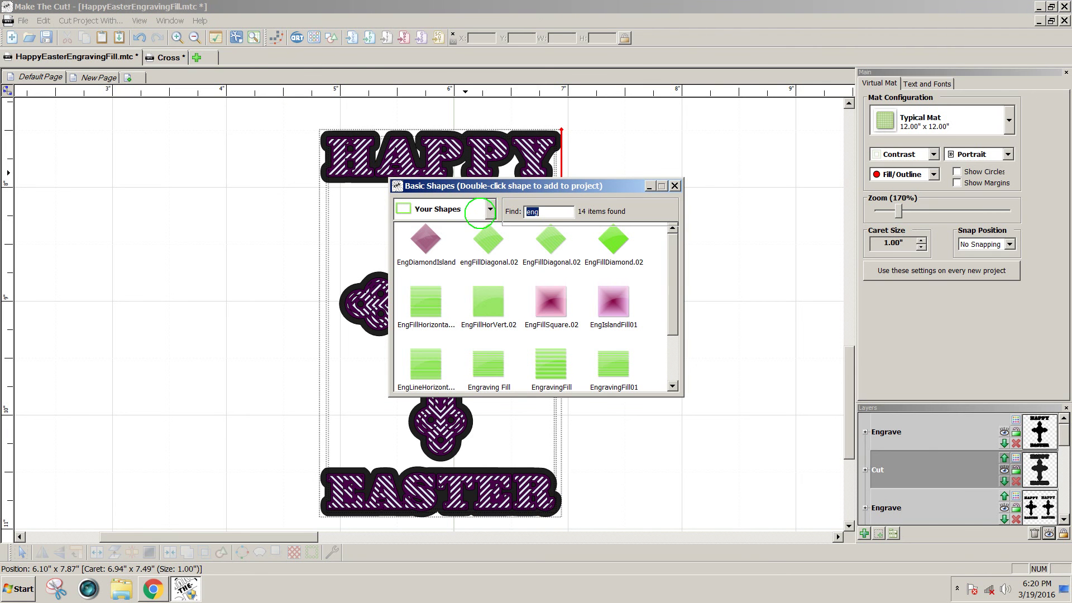
left_click_drag(543, 212, 527, 213)
left_click_drag(669, 267, 668, 294)
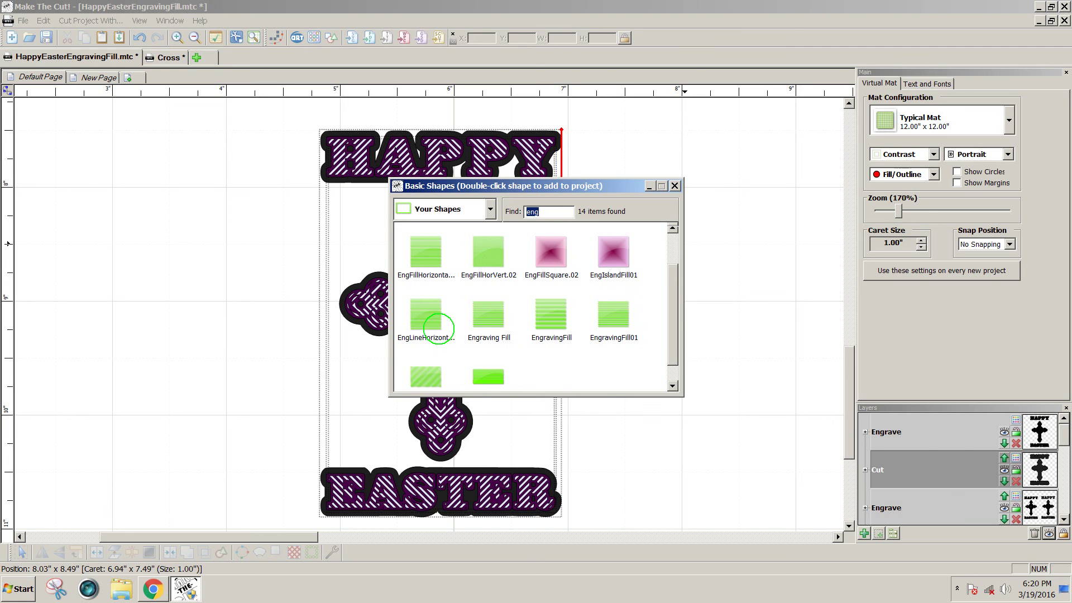
left_click_drag(674, 355, 682, 270)
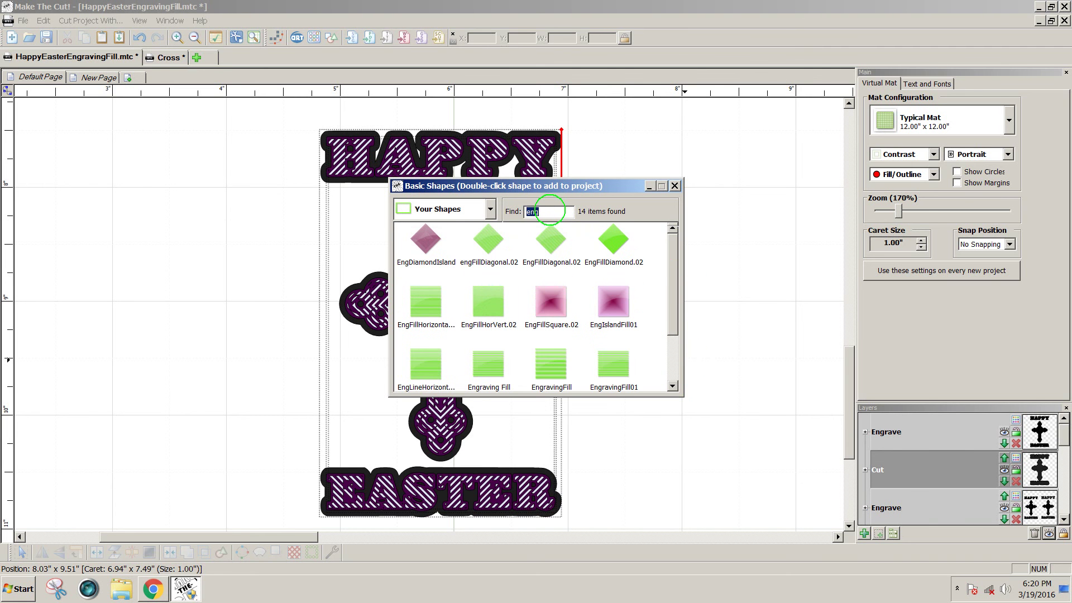
Clear the shape search filter and list the basic shapes from All Categories
key("BackSpace")
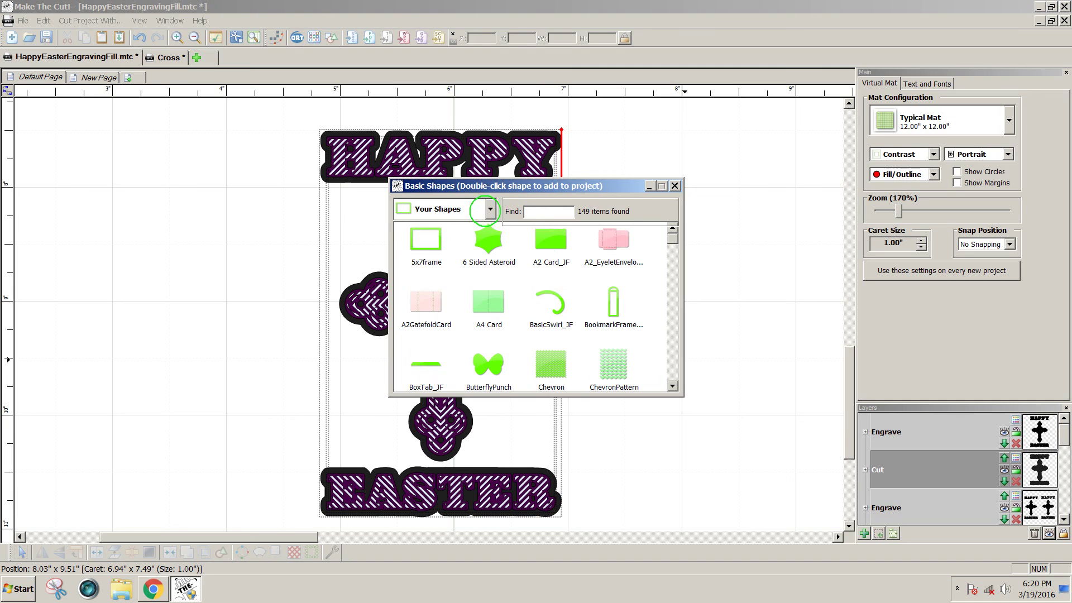
left_click(486, 210)
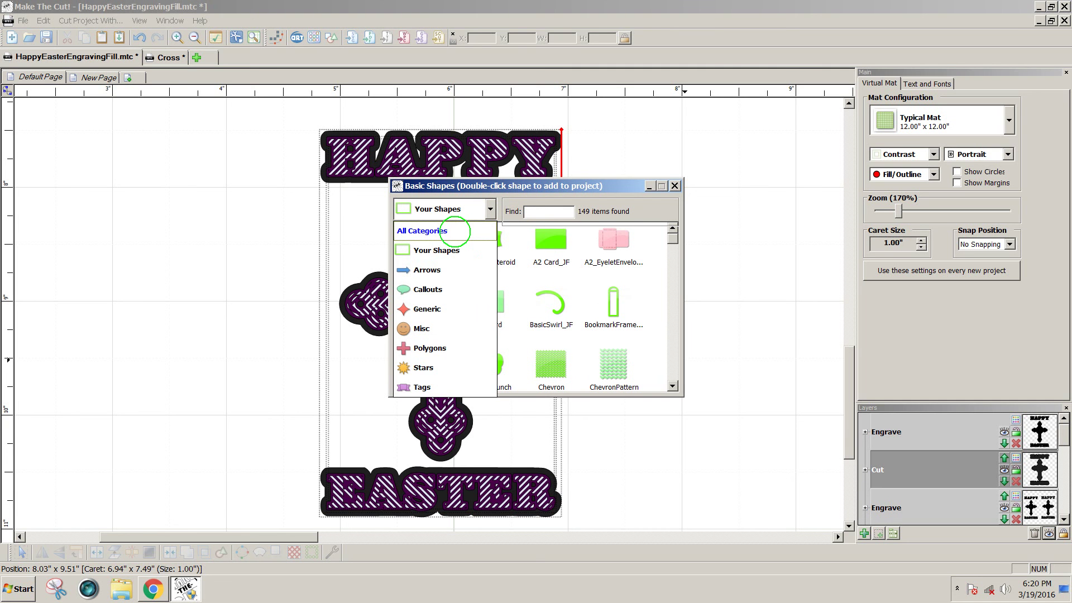
left_click(453, 230)
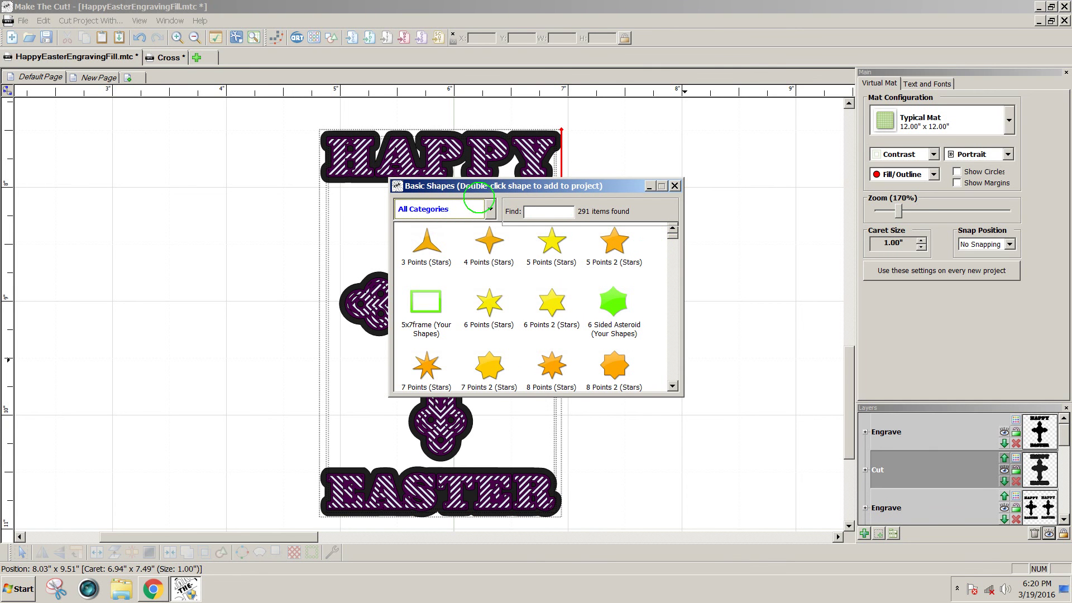
List the Your Shapes category and add the DiamondPierce6mm fill to the project, moving the Basic Shapes window aside to reveal it
left_click(490, 210)
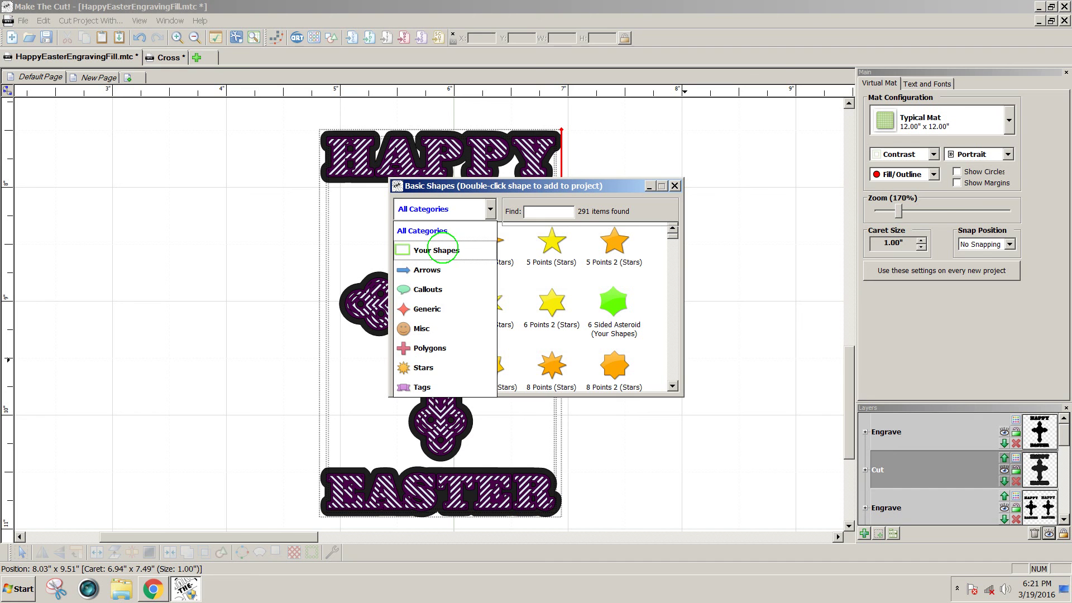
left_click(442, 248)
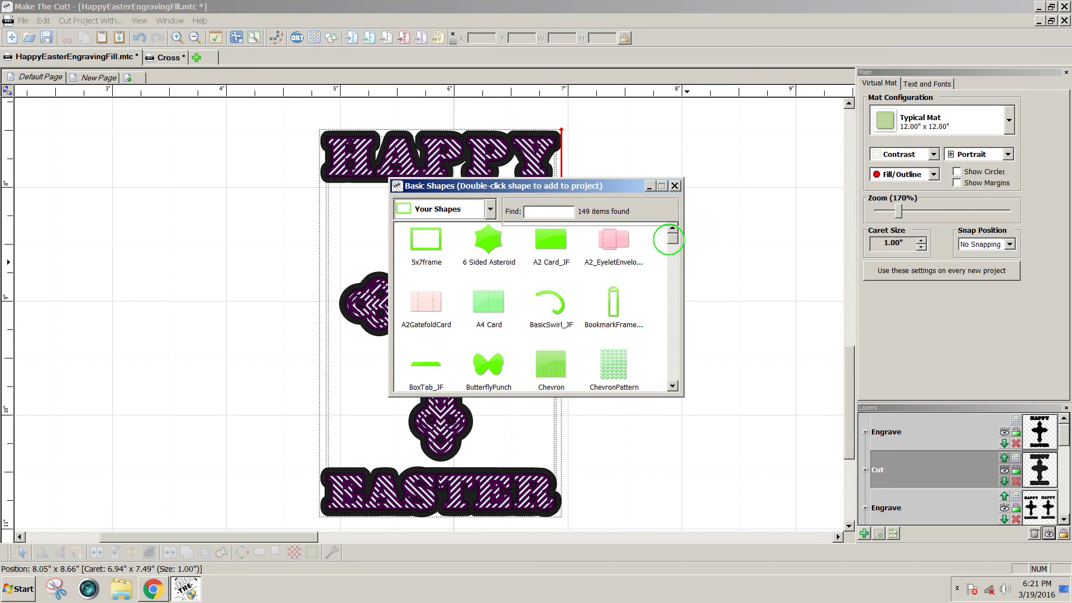
left_click(672, 385)
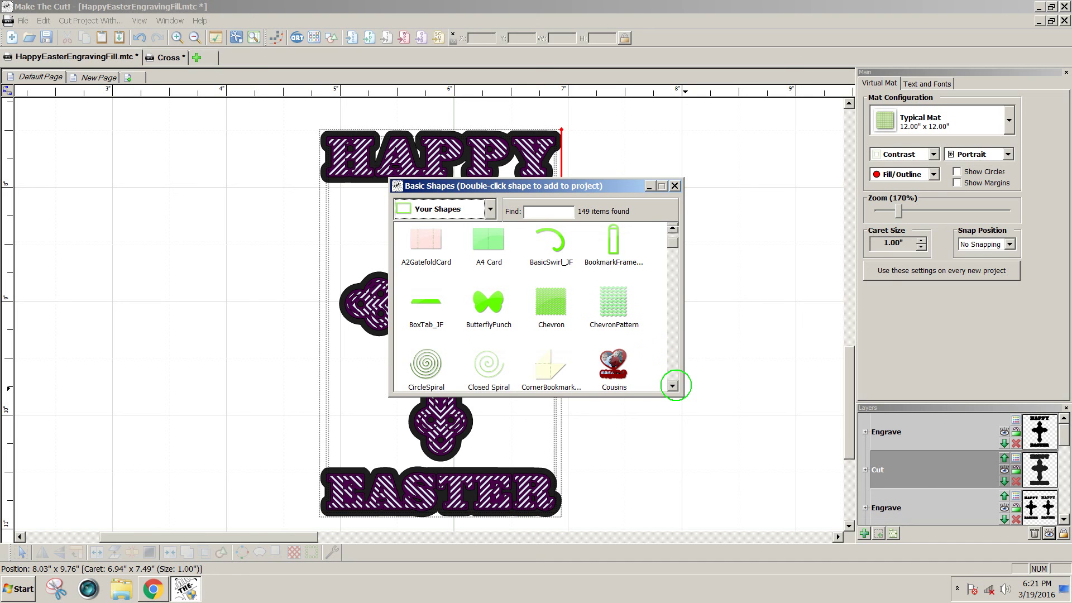
left_click(672, 385)
left_click(672, 386)
left_click(672, 385)
left_click(672, 386)
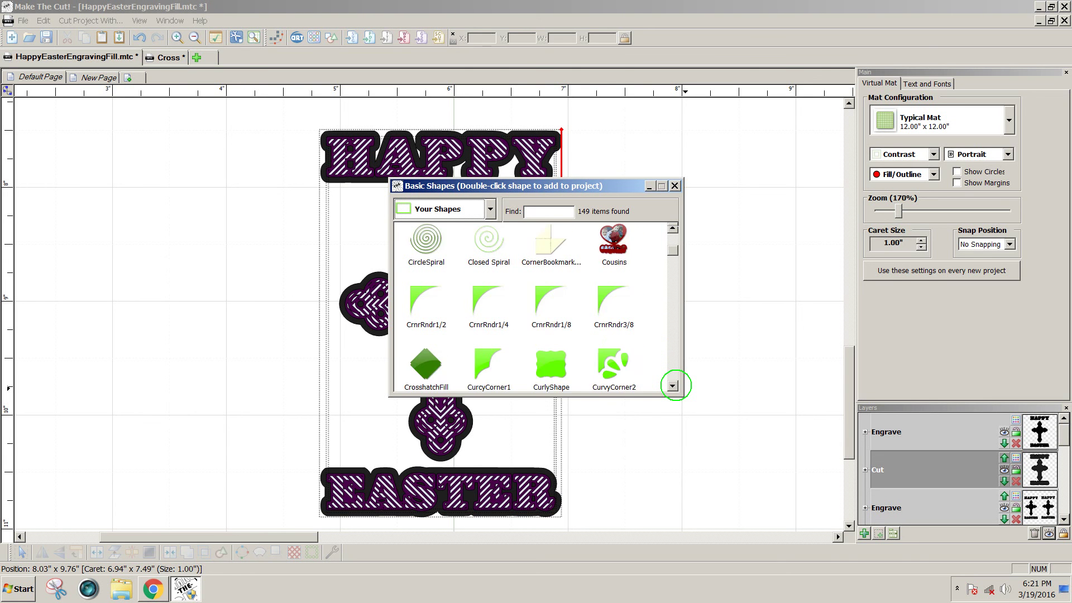
left_click(672, 386)
left_click(672, 386)
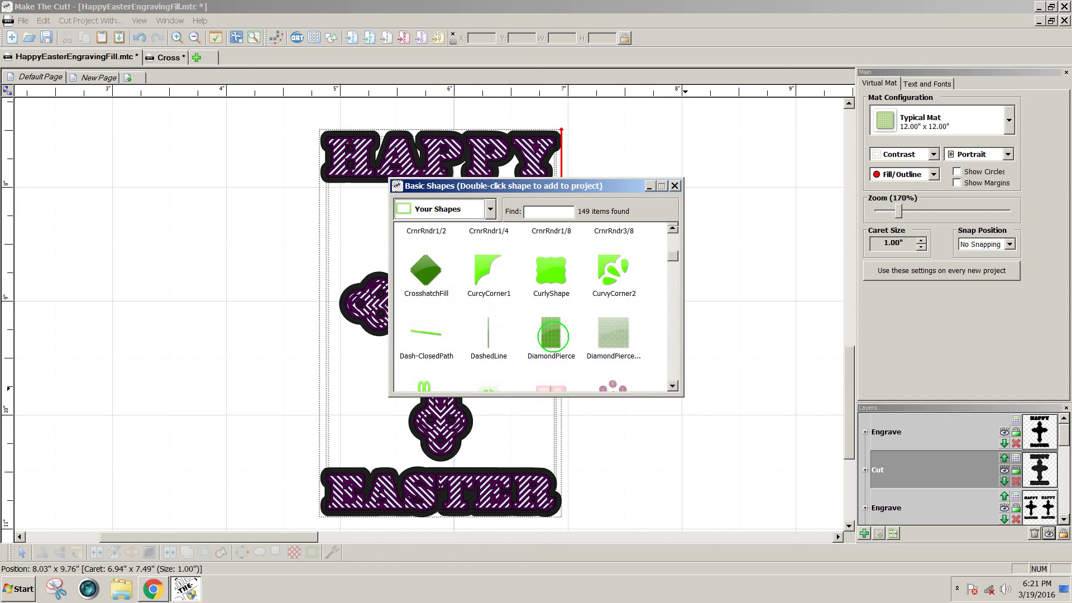
left_click(672, 385)
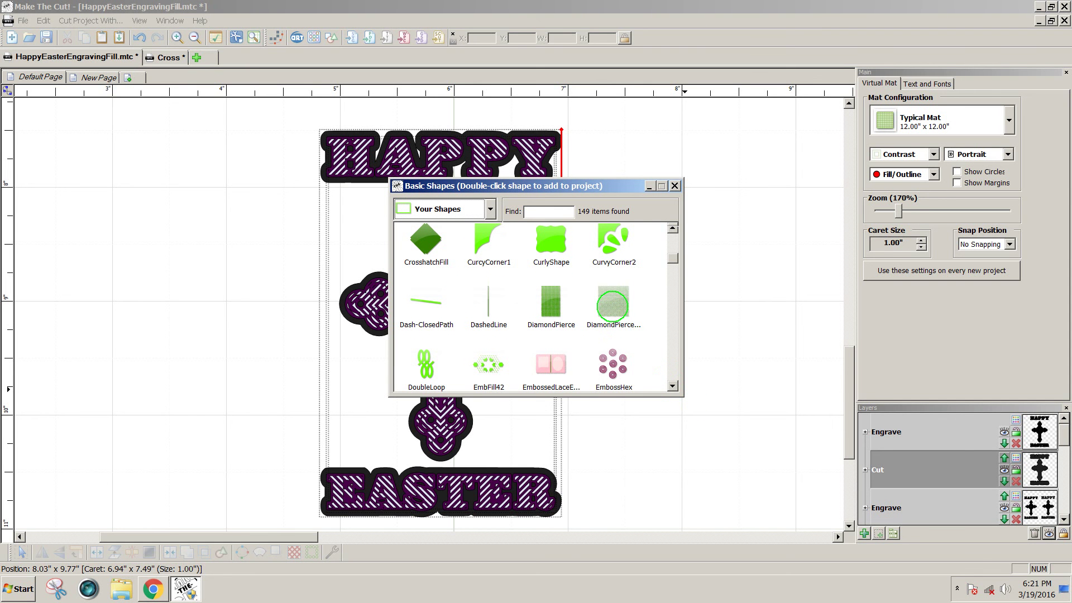
double_click(613, 305)
left_click_drag(626, 184, 479, 186)
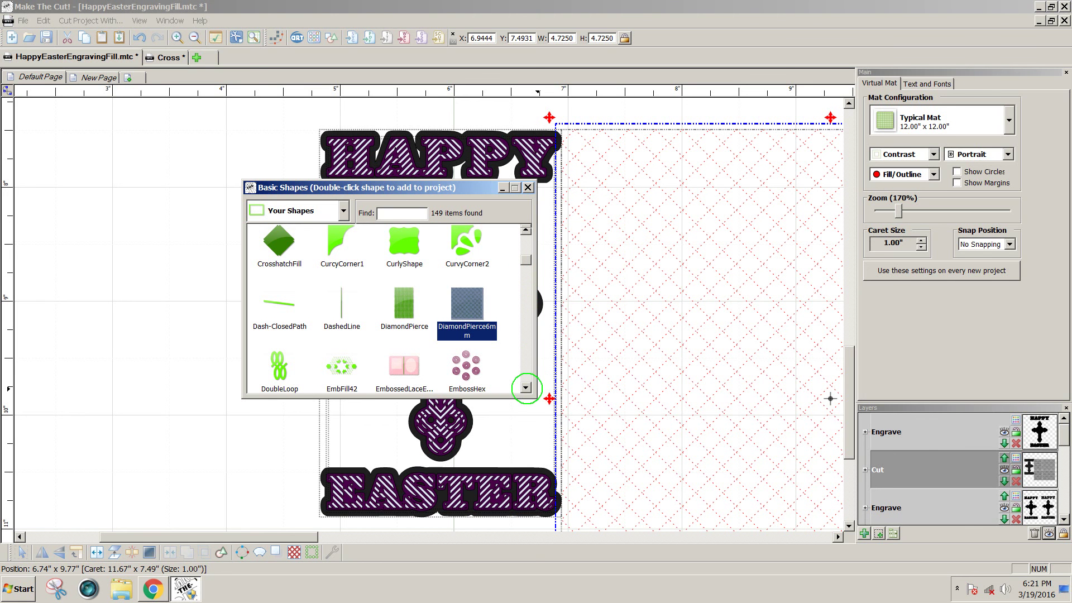
Look through the embossing and engraving fills in Your Shapes and add the FlowerFill pattern to the project
left_click(525, 387)
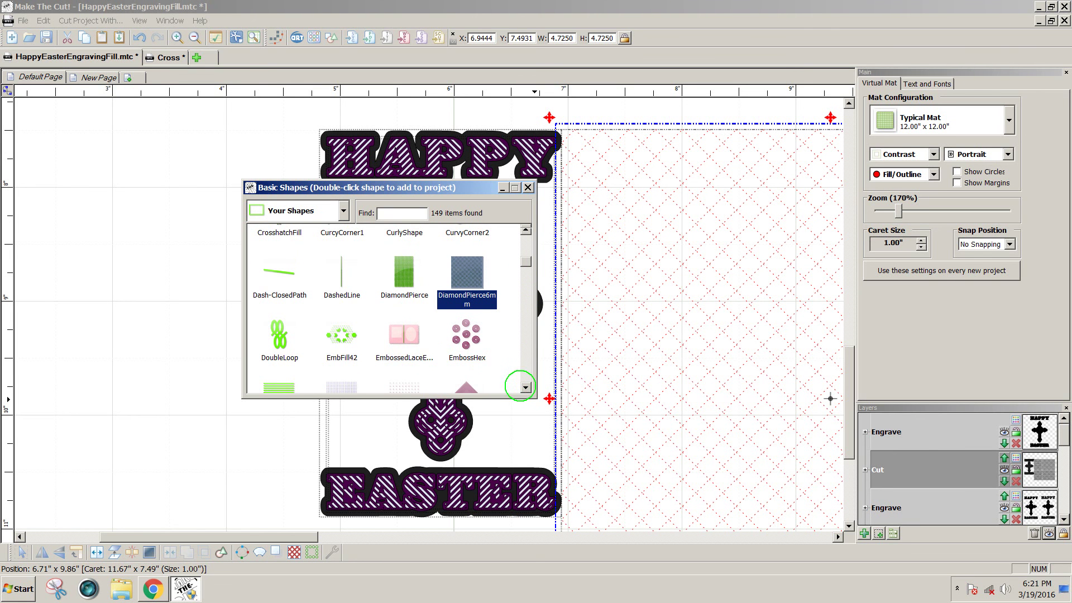
left_click(525, 386)
left_click(524, 387)
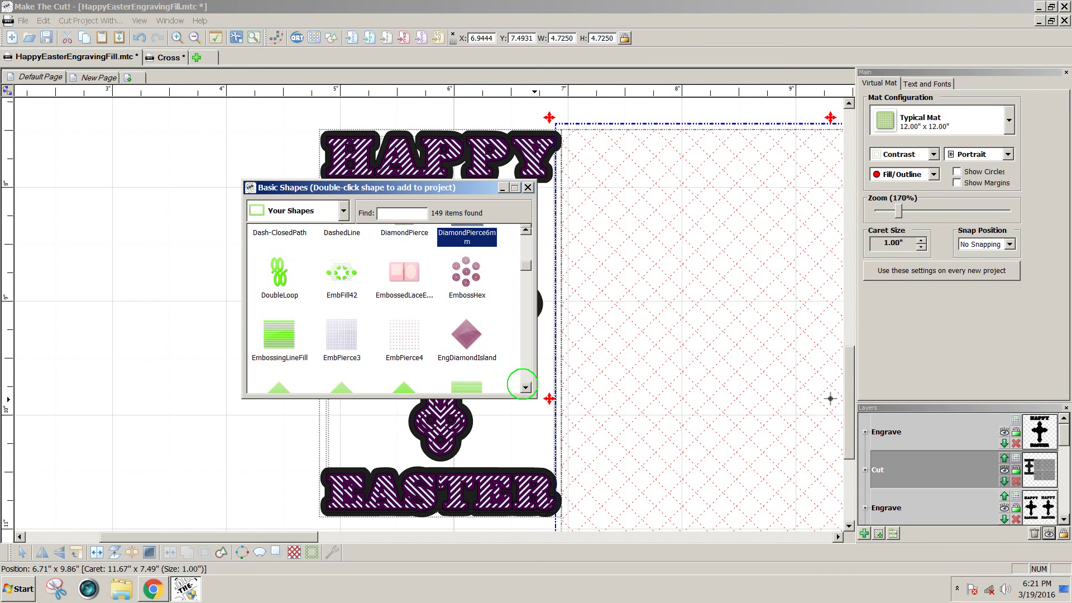
left_click(525, 386)
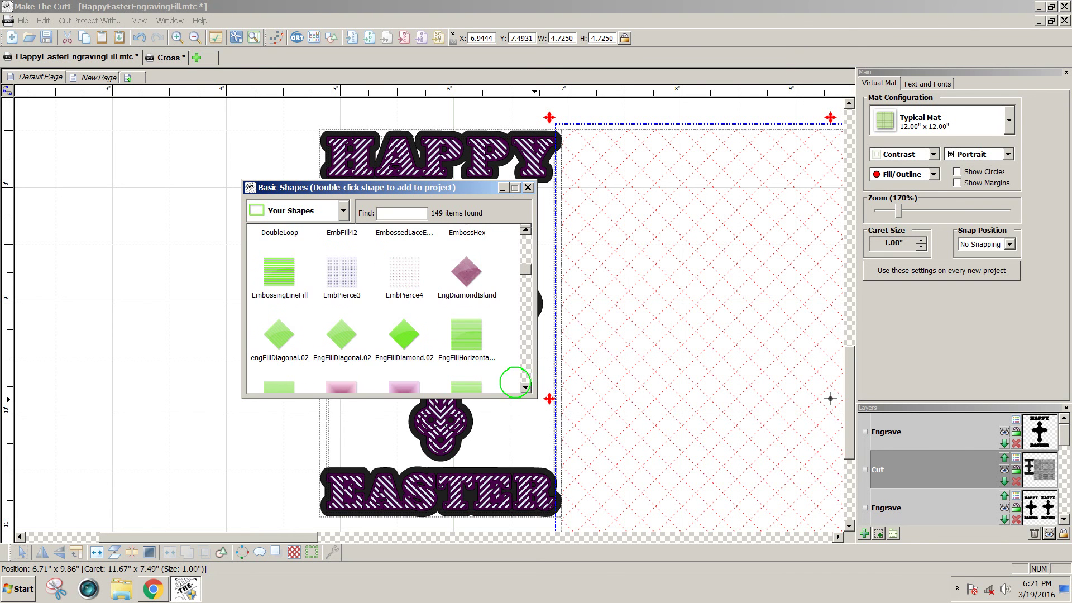
left_click(525, 387)
left_click(526, 387)
left_click(526, 387)
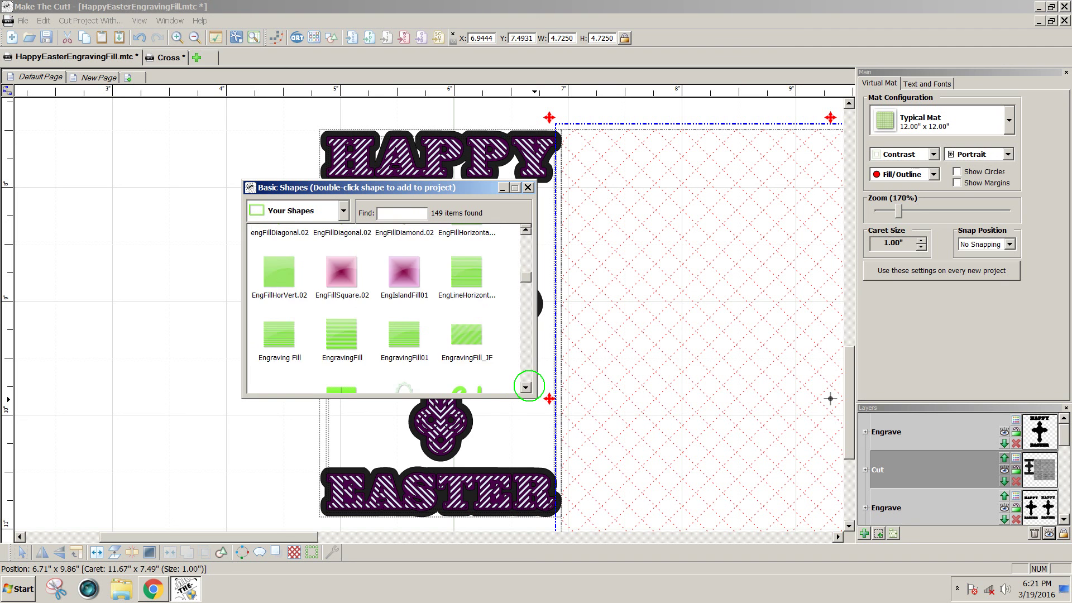
left_click(526, 387)
left_click(526, 386)
left_click(525, 387)
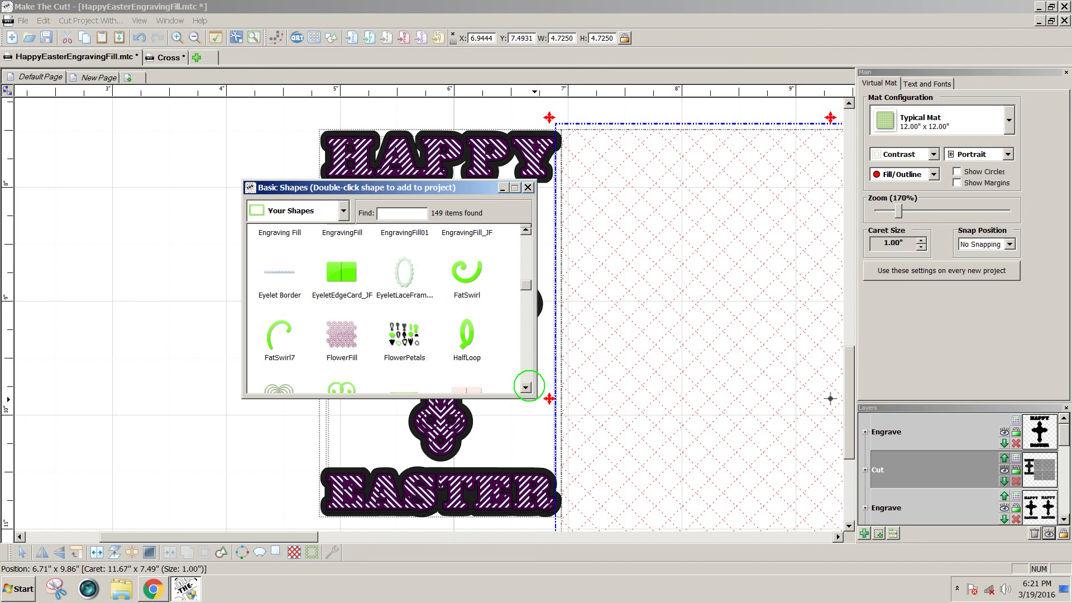
left_click(346, 342)
double_click(346, 342)
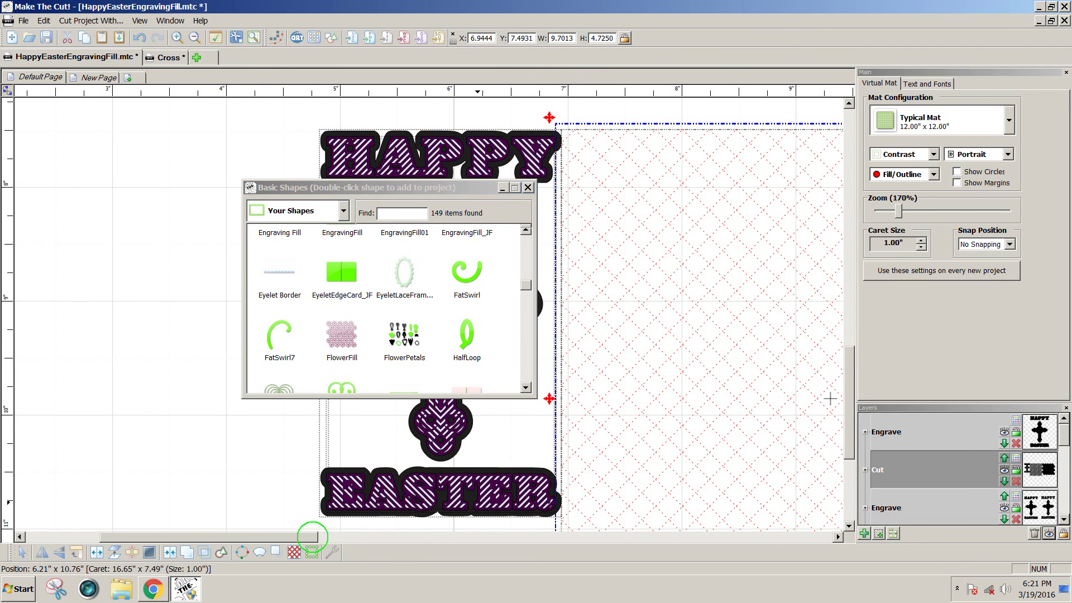
Shift the added DiamondPierce6mm and FlowerFill patterns across the mat to view the flower fill, and delete them
left_click_drag(311, 537, 477, 542)
left_click_drag(709, 333, 1, 310)
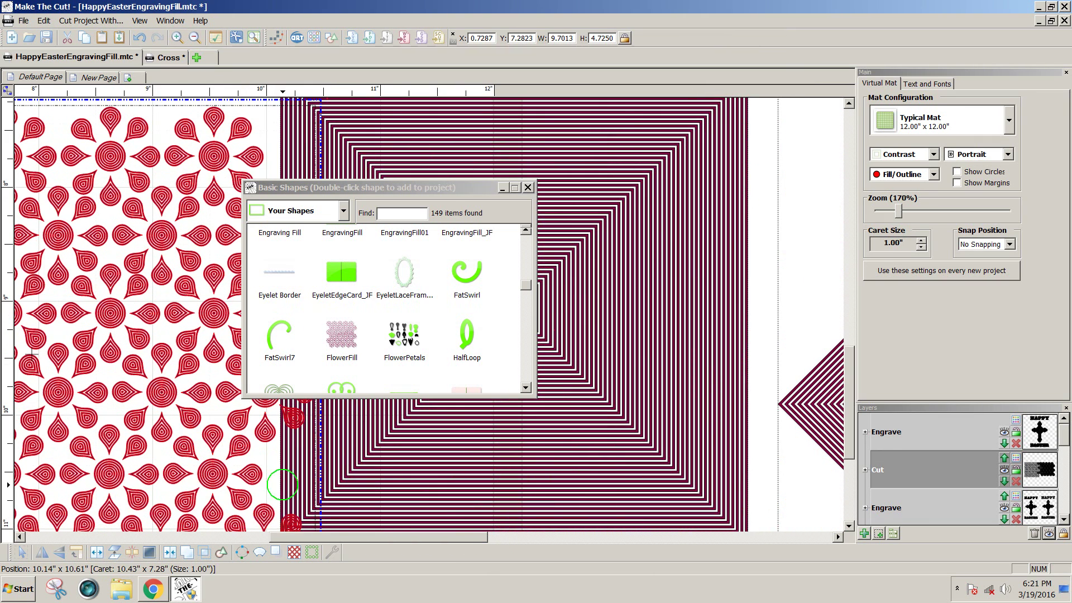
left_click_drag(334, 538, 274, 526)
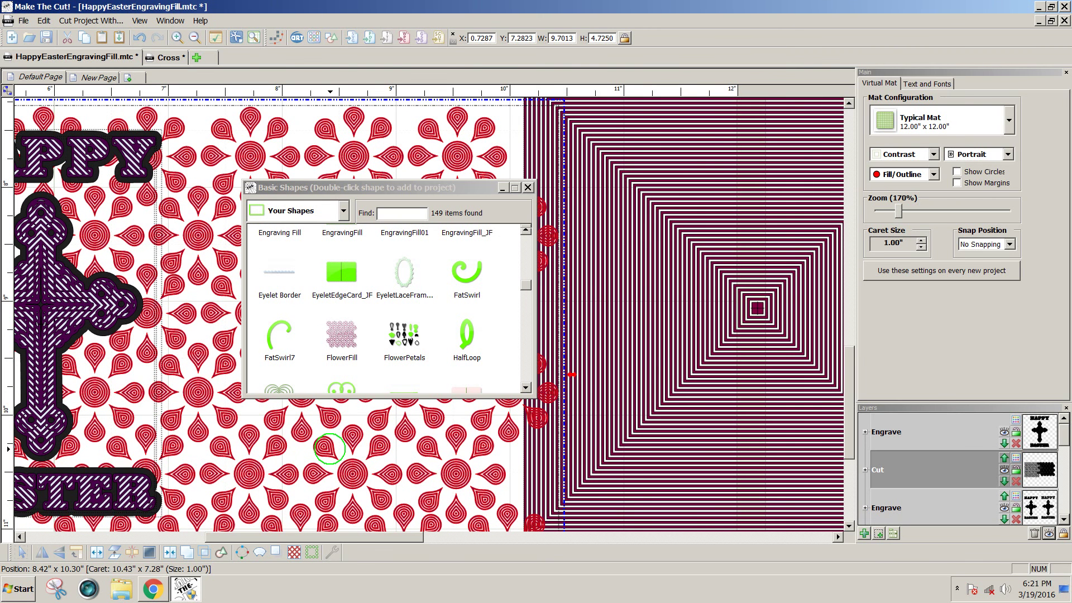
left_click(329, 448)
Add the MorrocanLattice and PergamanoScreen fills from Your Shapes to preview them on the mat, and delete both
left_click_drag(465, 188, 484, 163)
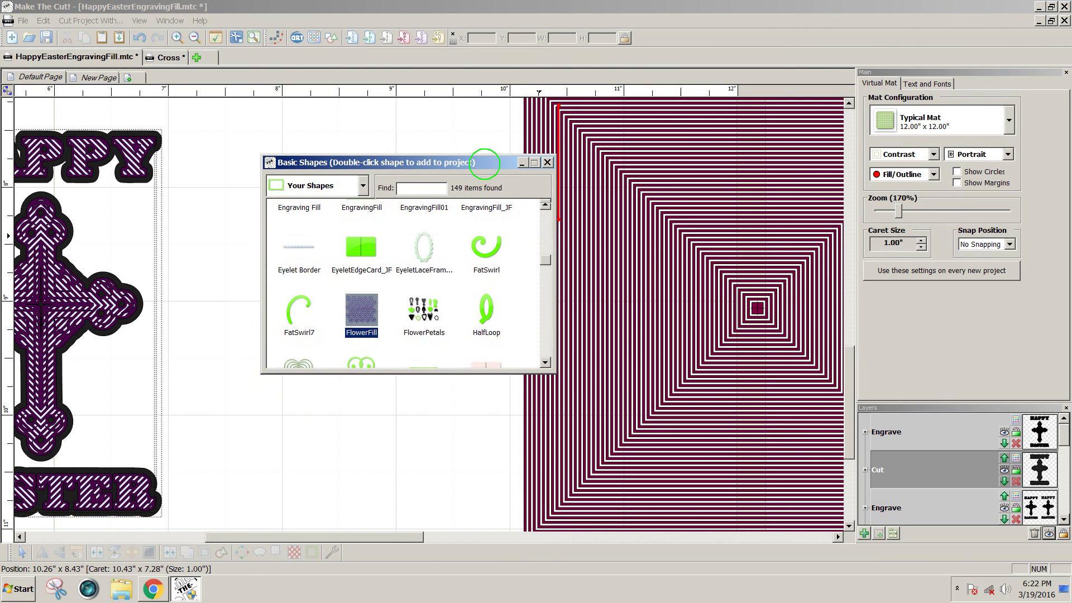
left_click_drag(545, 258, 547, 270)
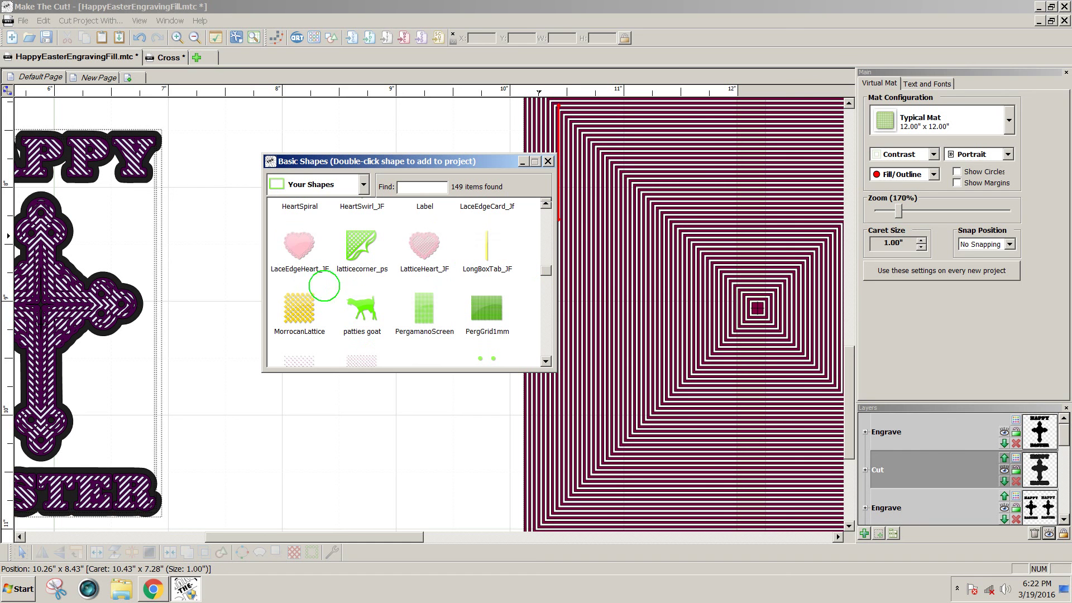
double_click(299, 308)
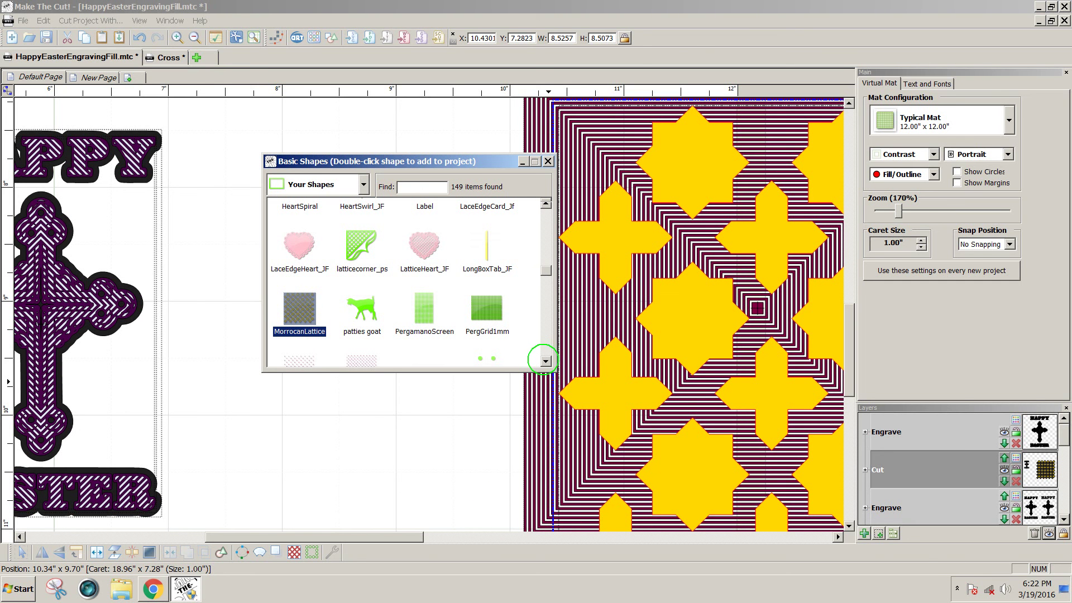
left_click(425, 310)
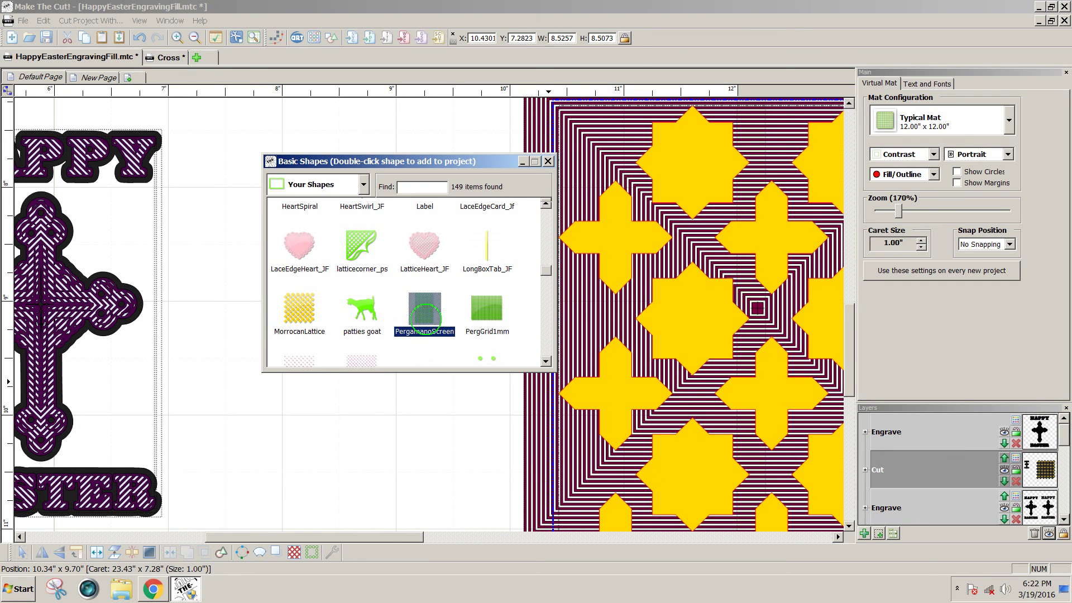
left_click_drag(407, 537, 608, 548)
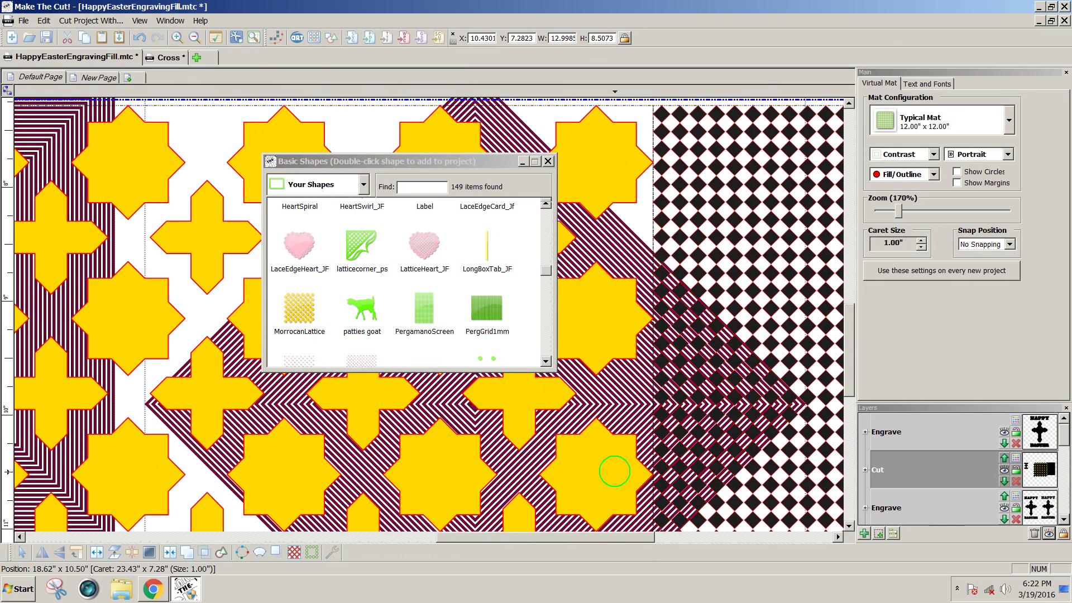
key("Delete")
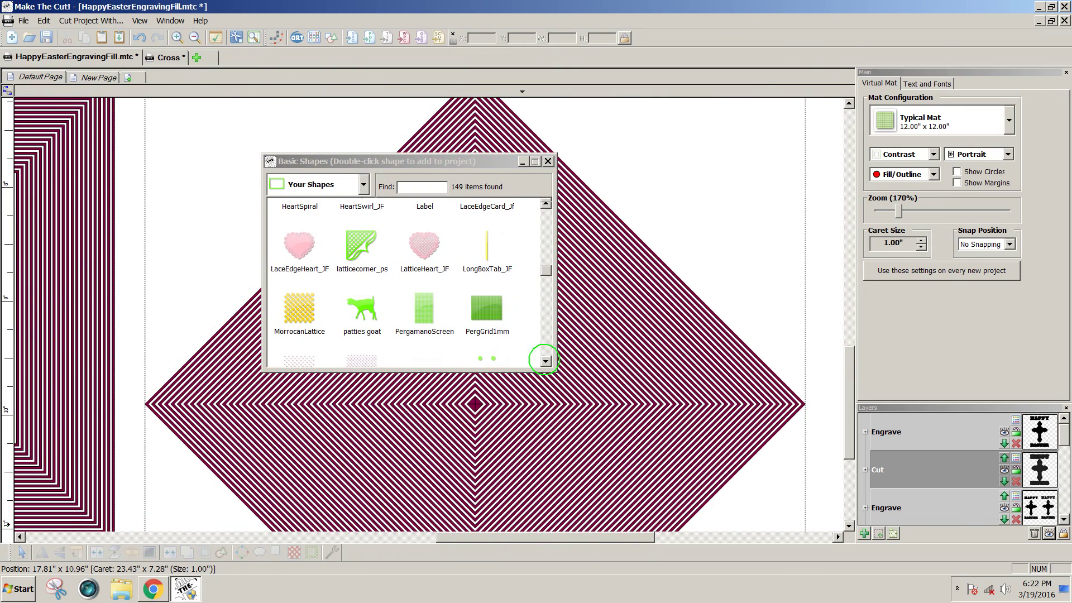
Look through the shapes after PergGrid1mm in Your Shapes and close the Basic Shapes library
left_click(546, 362)
left_click(546, 361)
left_click(546, 361)
left_click(546, 361)
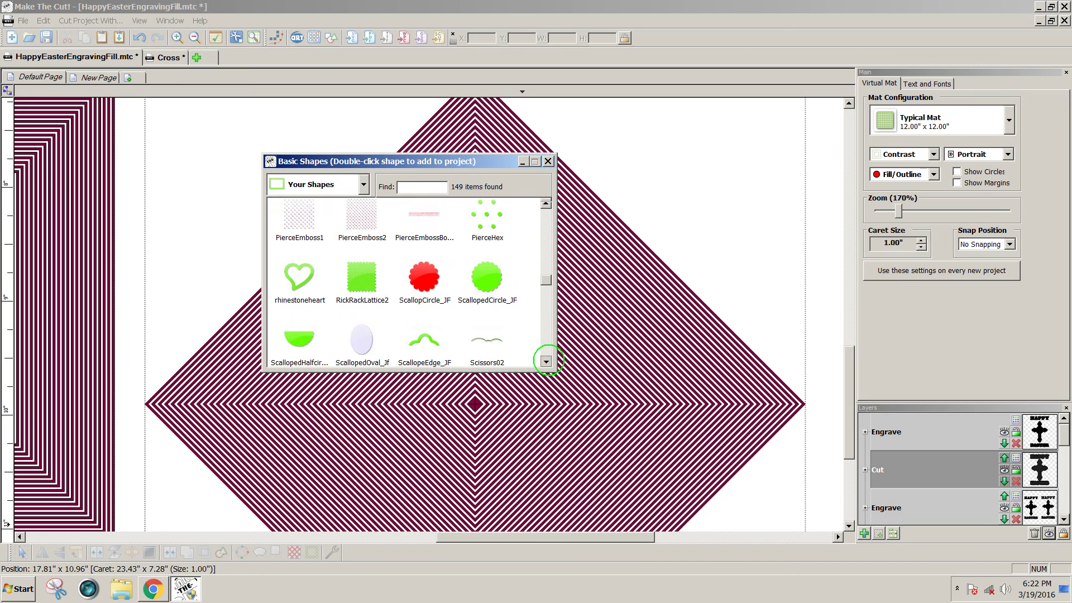
left_click(546, 362)
left_click(545, 361)
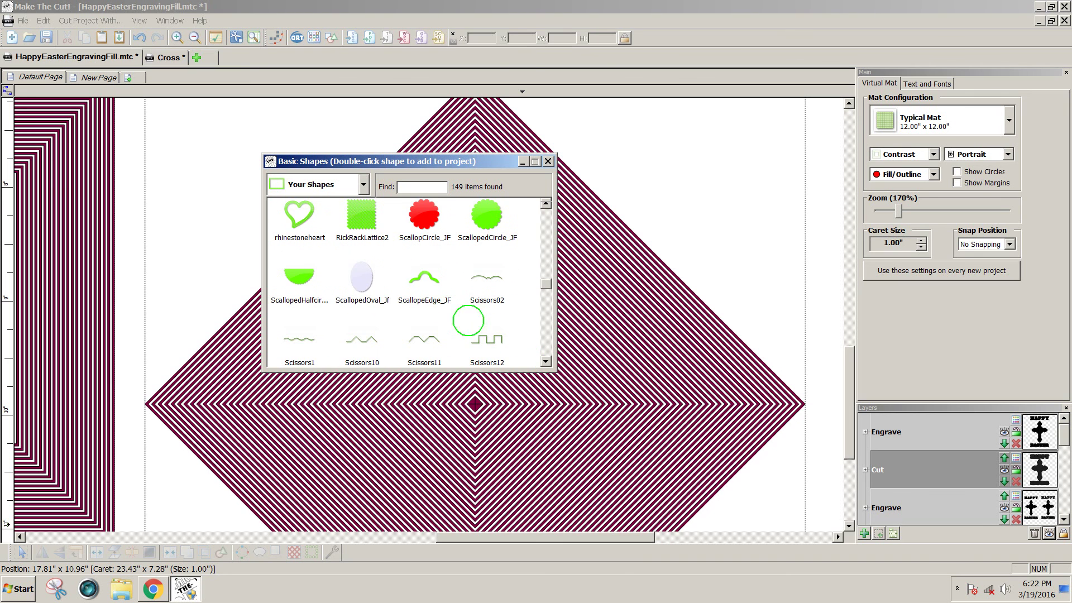
left_click(546, 361)
left_click(546, 361)
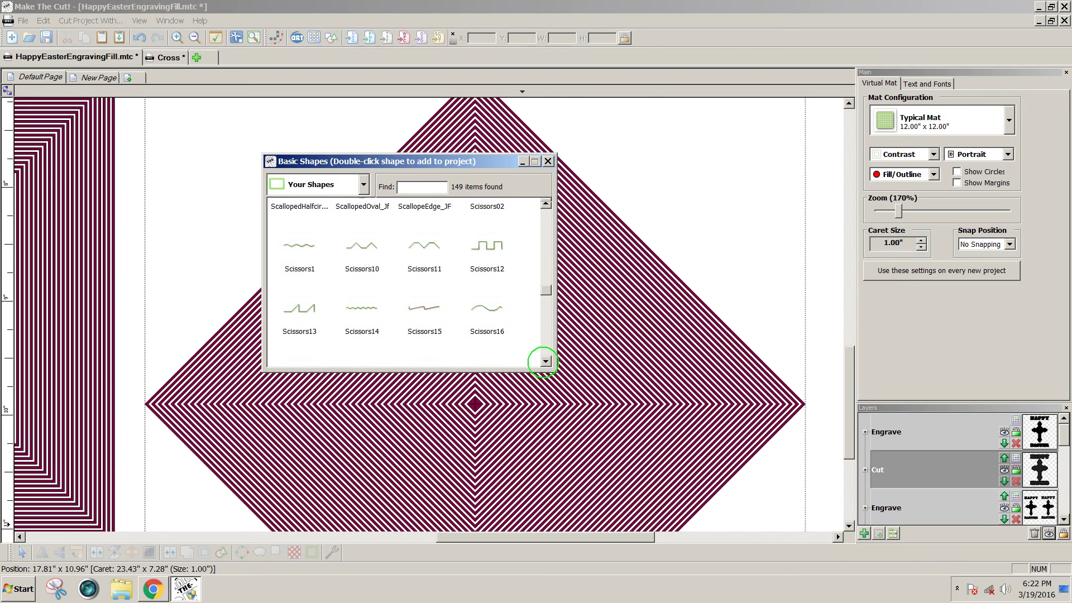
left_click(547, 161)
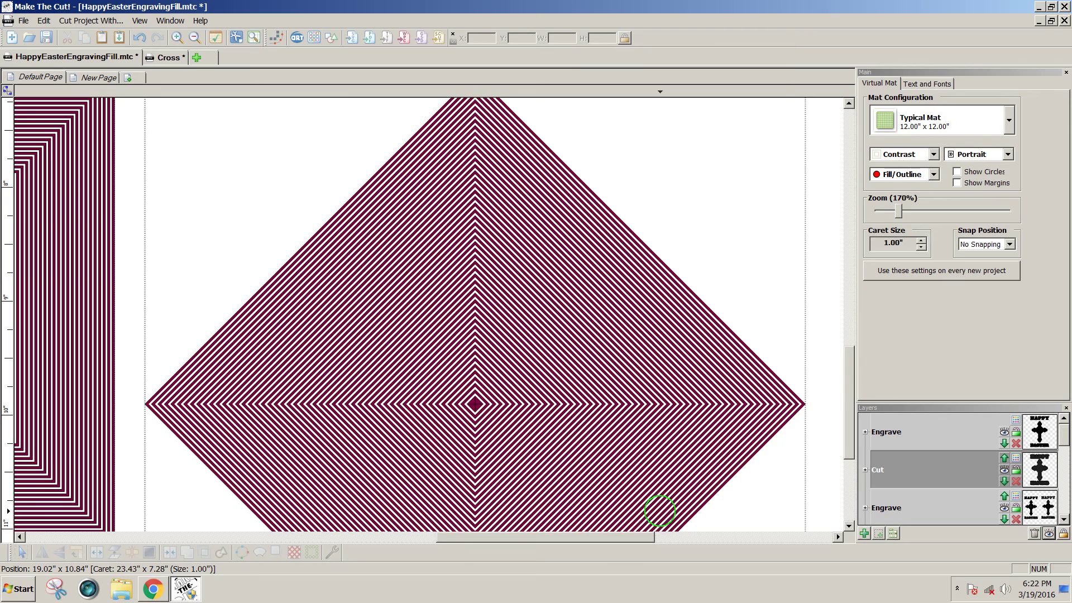
Zoom the mat out to 60% and look over the engraving fill patterns beside the Happy Easter designs
left_click_drag(898, 211, 884, 210)
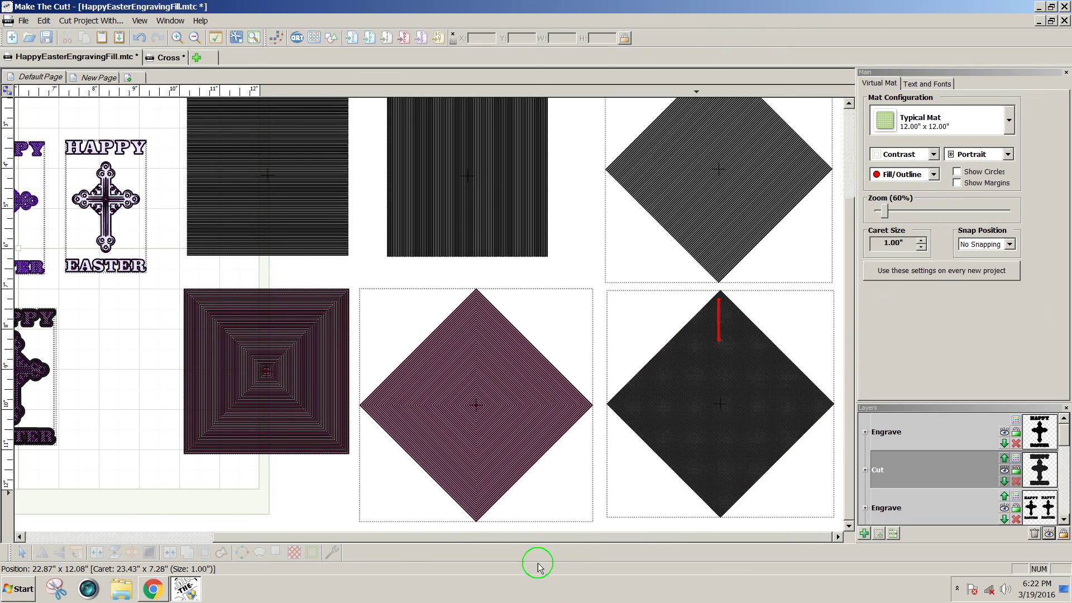
left_click_drag(557, 536, 556, 561)
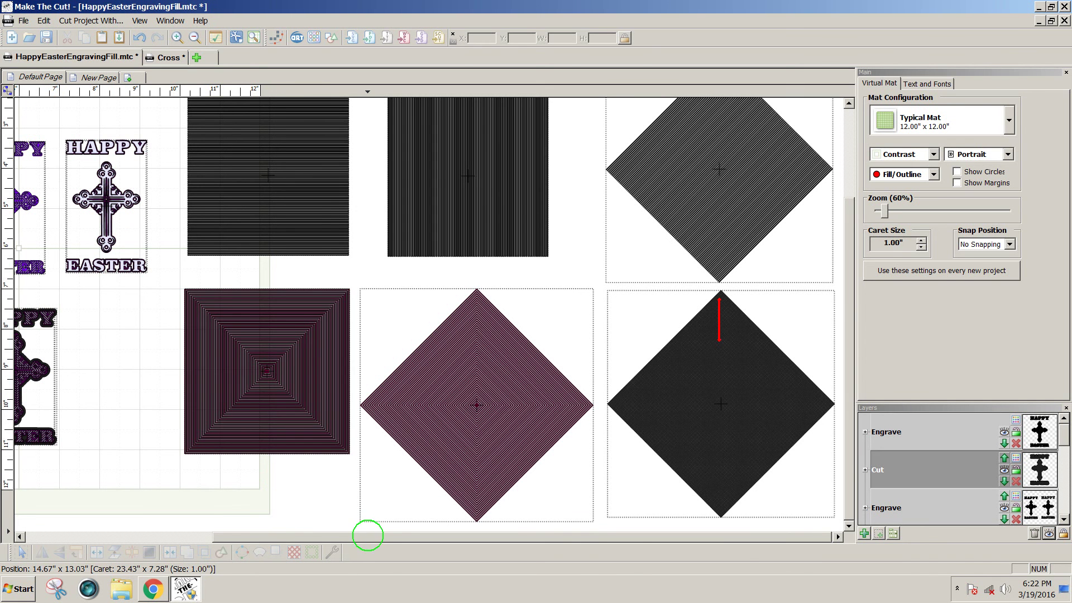
left_click_drag(367, 536, 129, 508)
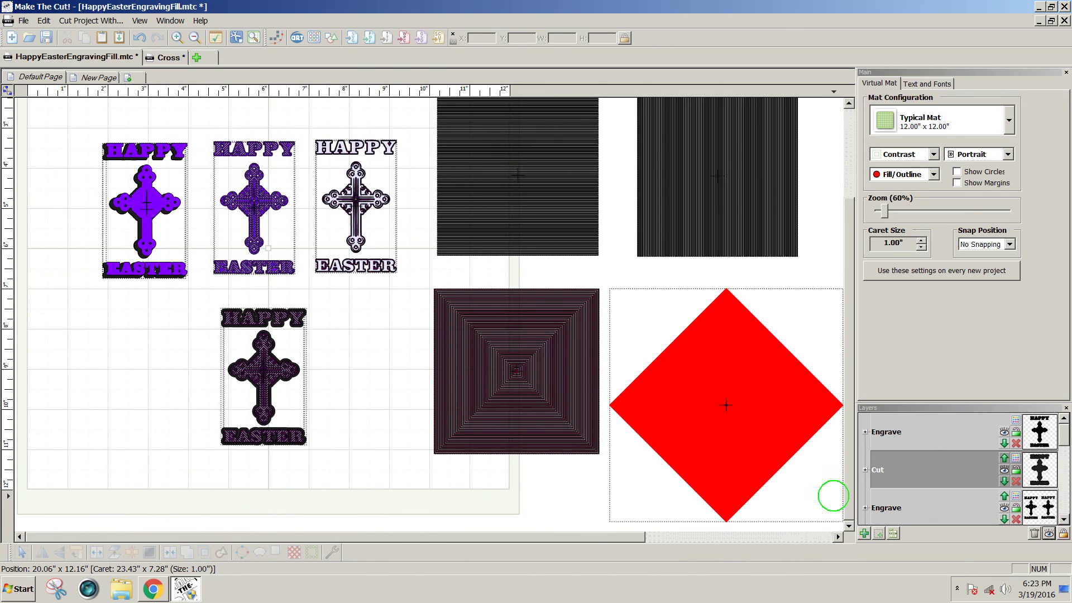
scroll(846, 480, "up", 3)
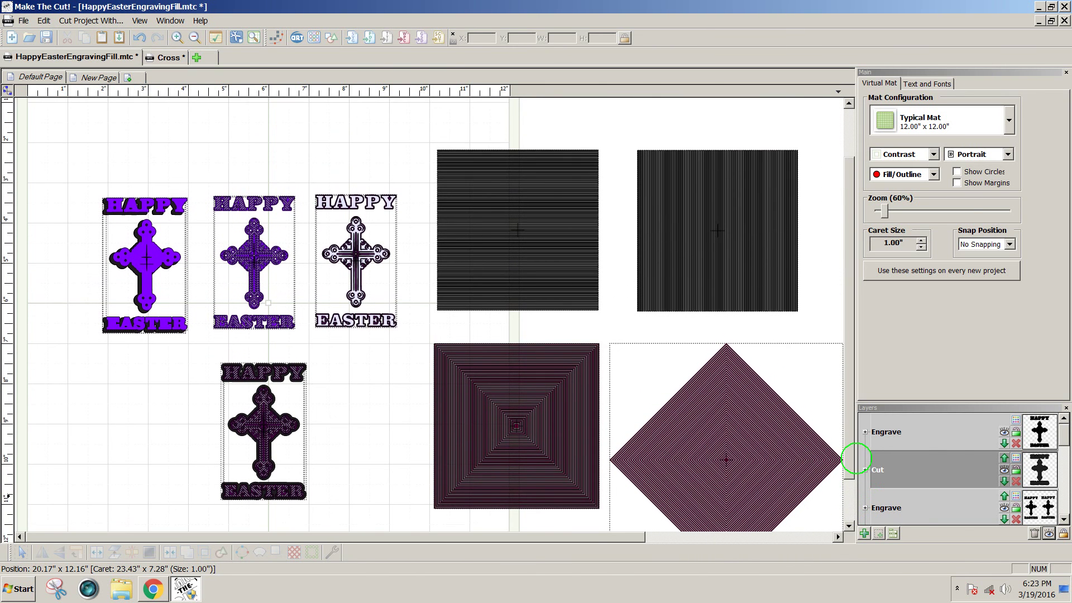
scroll(856, 458, "down", 3)
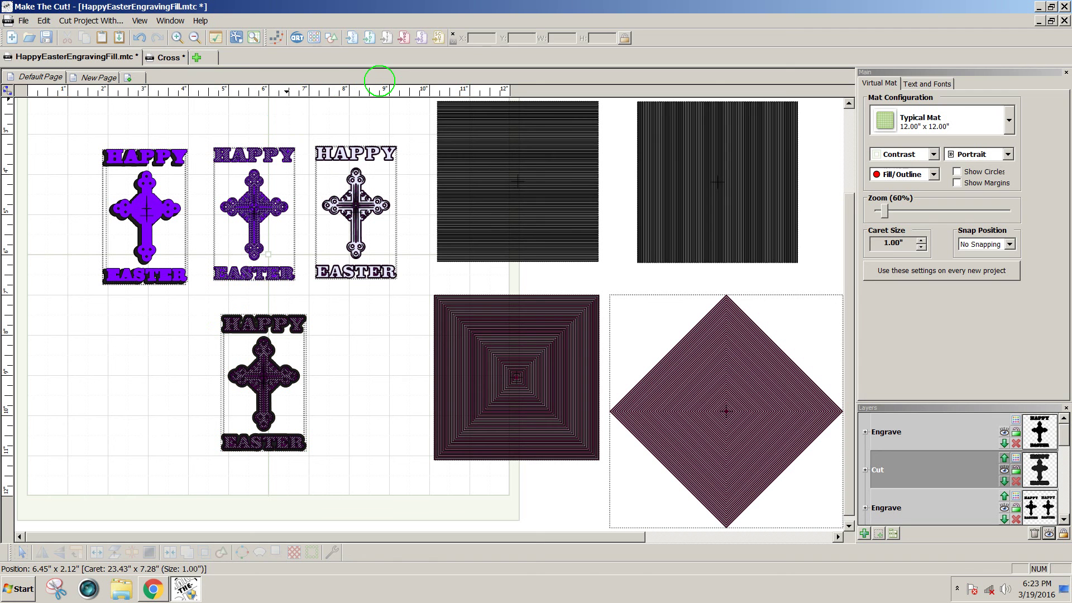
Search all categories of the Basic Shapes library for "cir" and add the generic Circle to the project
left_click(331, 39)
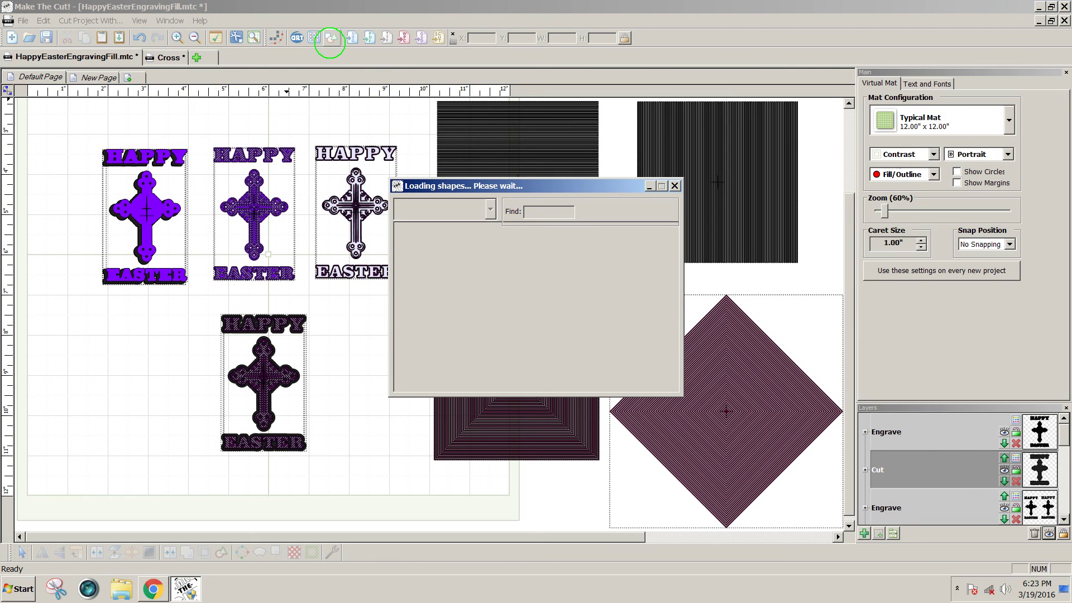
left_click(532, 212)
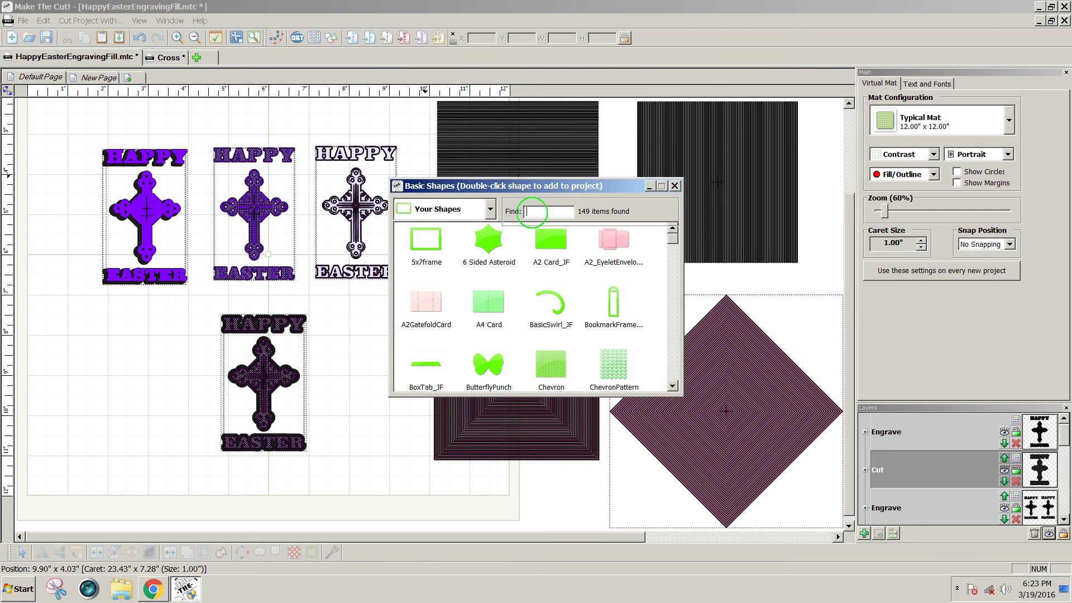
type("cir")
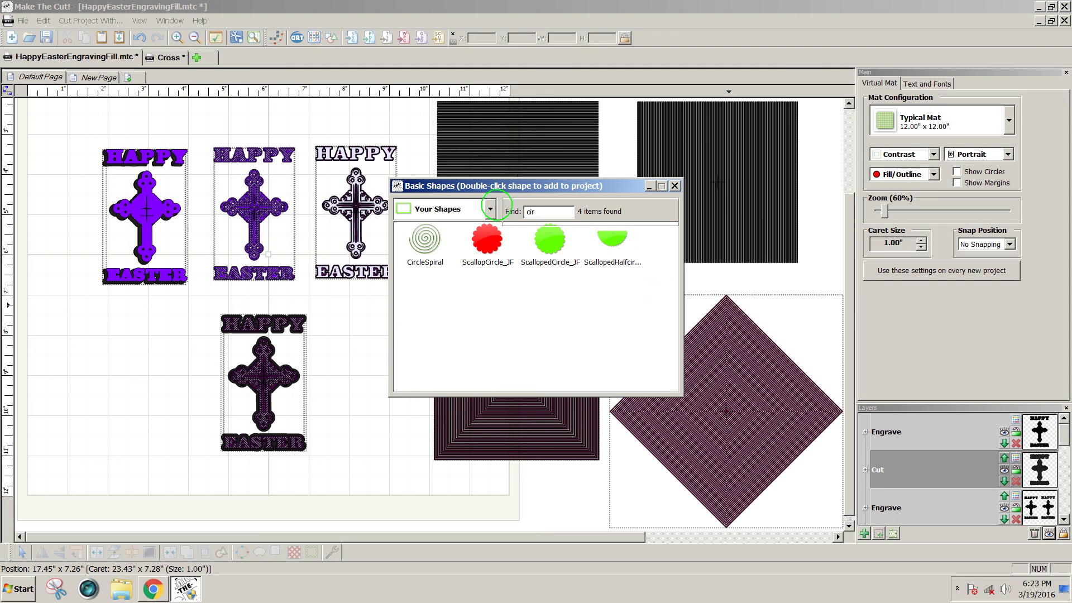
left_click(491, 208)
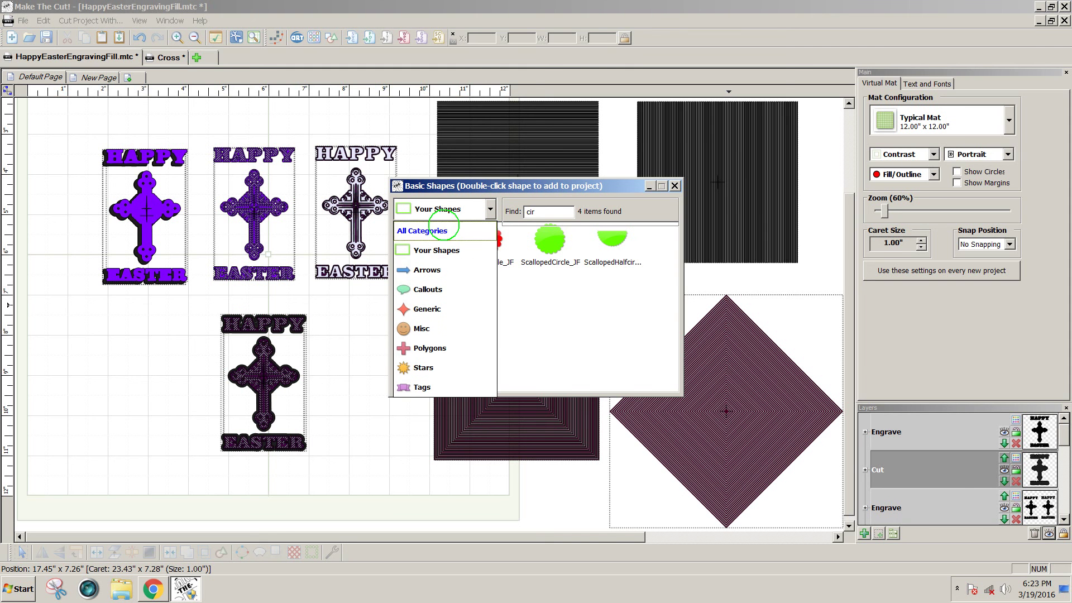
left_click(444, 230)
double_click(426, 241)
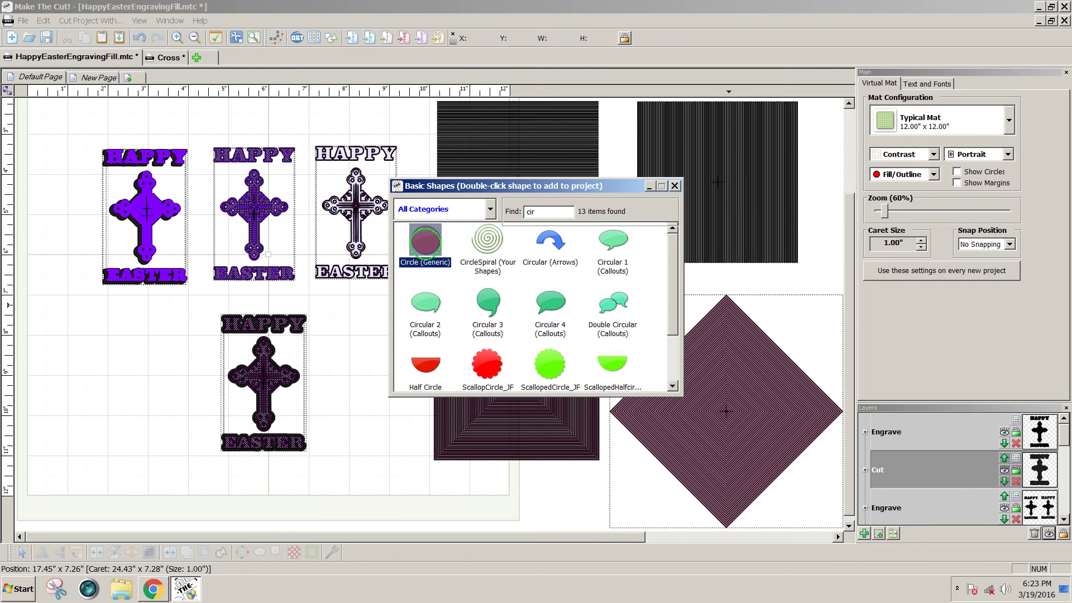
Close the Basic Shapes library and move the new circle off the diamond fill to the empty mat area below the first Happy Easter design
left_click(675, 185)
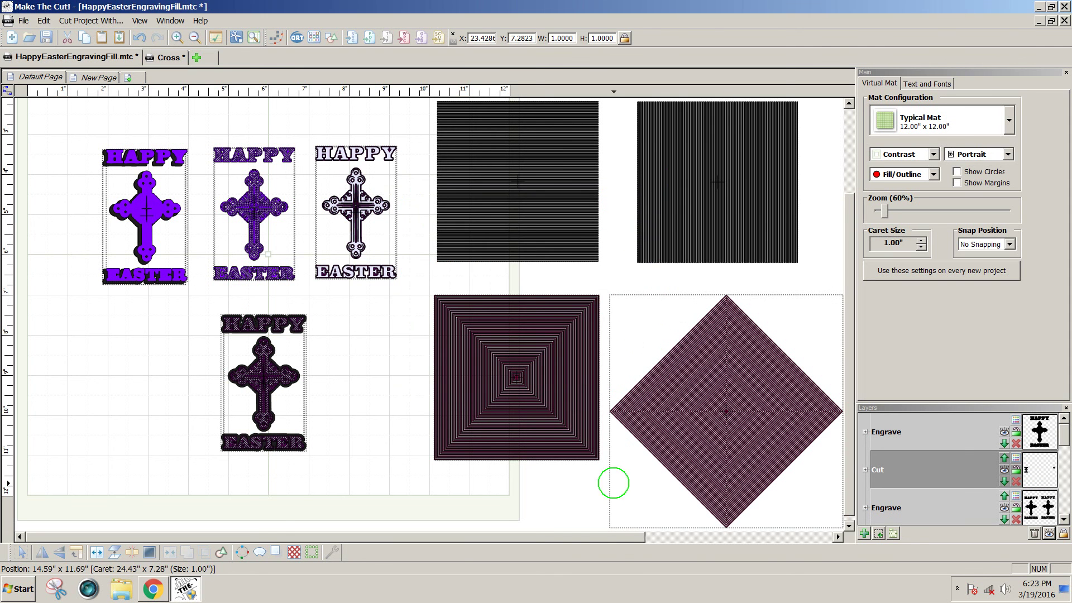
left_click_drag(612, 538, 797, 544)
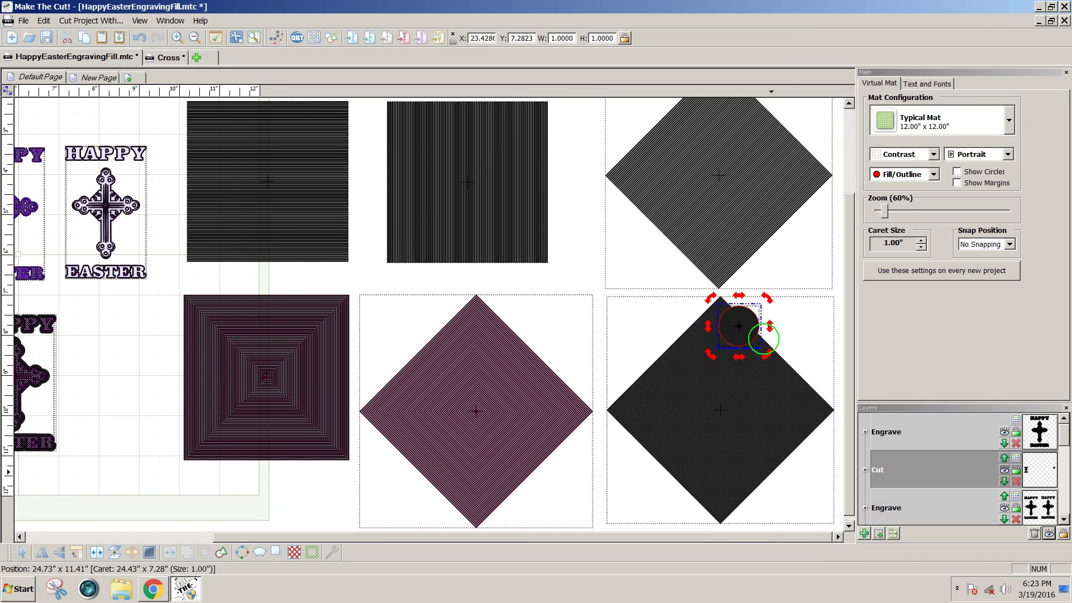
left_click_drag(737, 332, 84, 379)
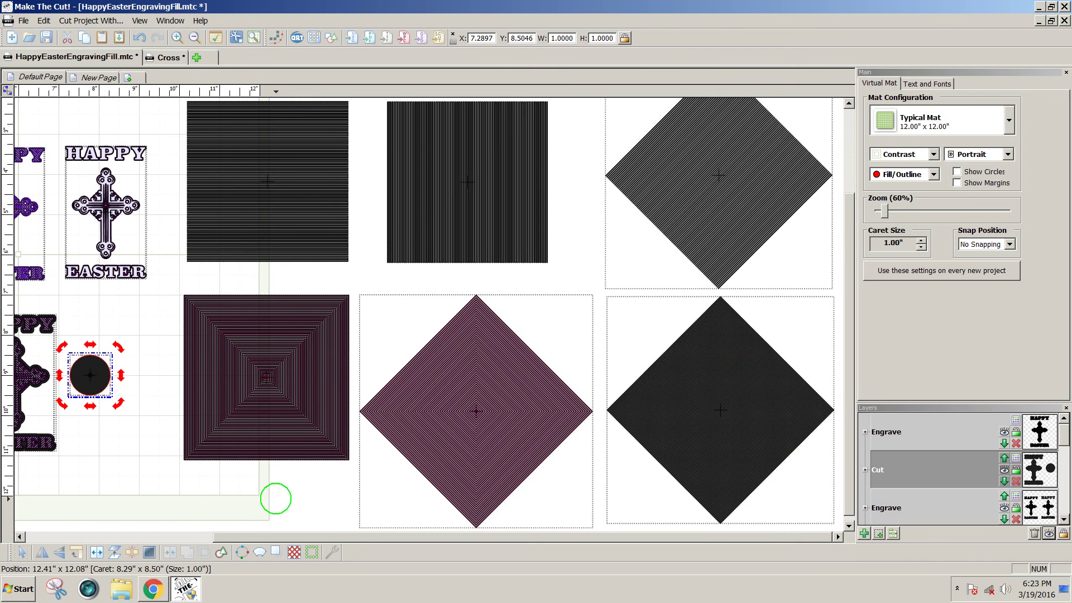
left_click_drag(285, 534, 17, 497)
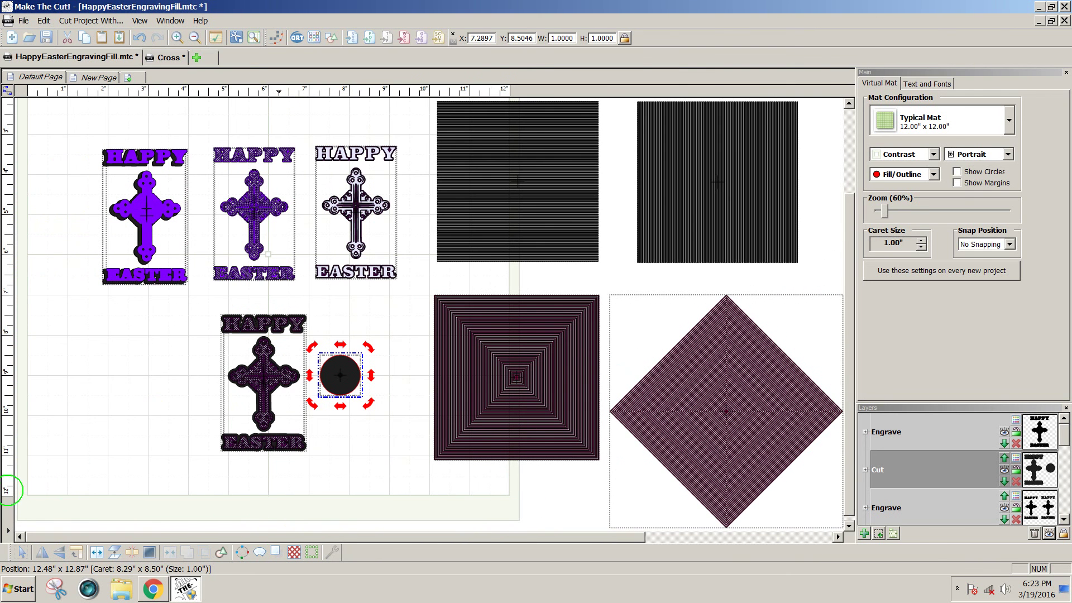
left_click_drag(338, 377, 114, 371)
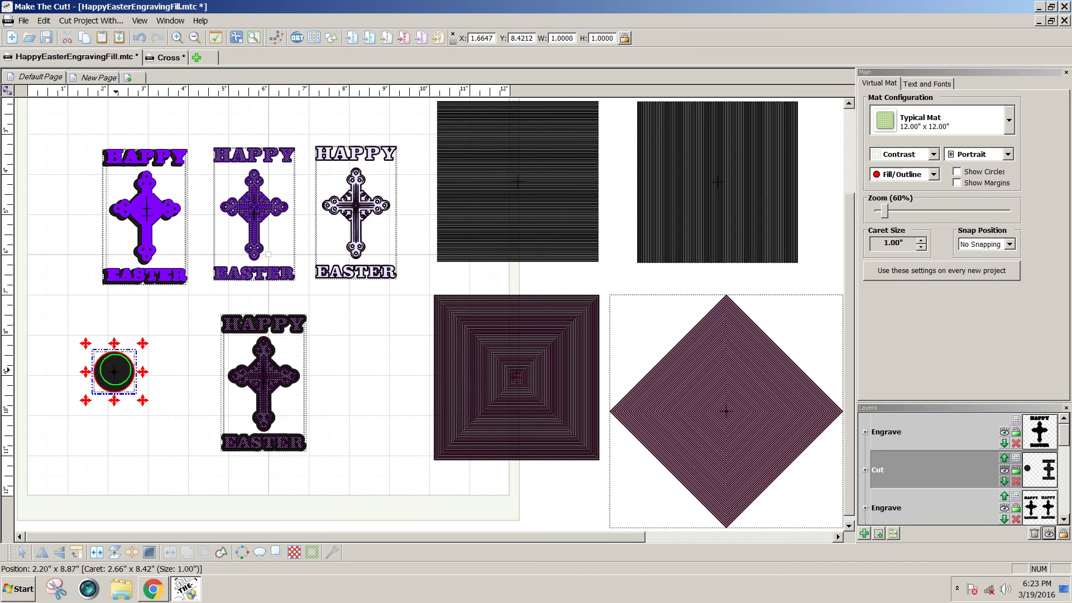
Shrink the circle to about 0.15 inches wide and create 125 nested duplicates by scaling its width with a 0.02-inch gap
left_click(116, 370)
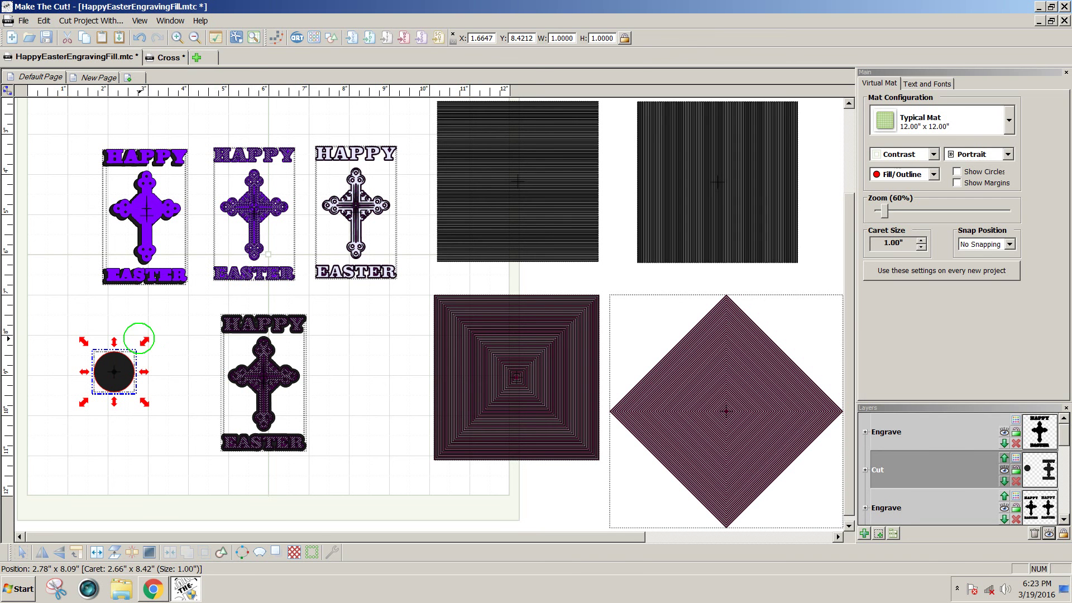
left_click_drag(144, 341, 111, 392)
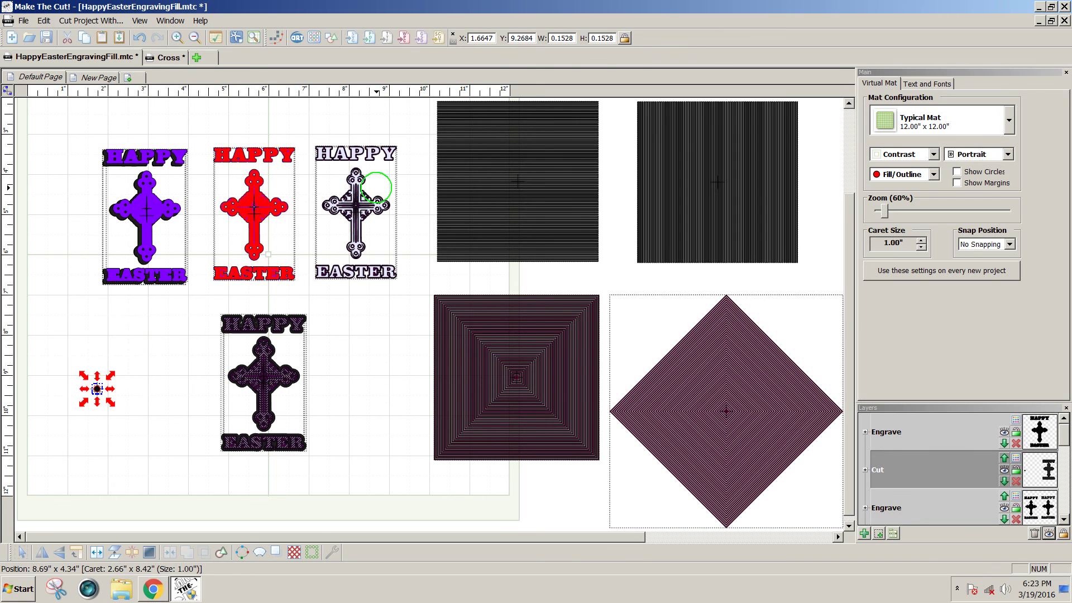
left_click(43, 20)
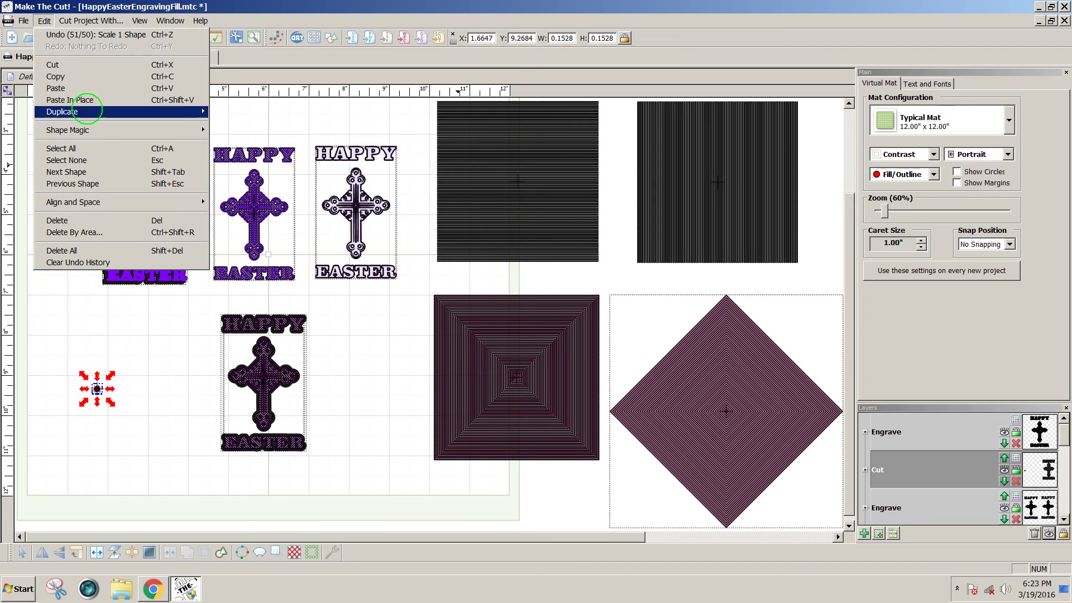
mouse_move(89, 112)
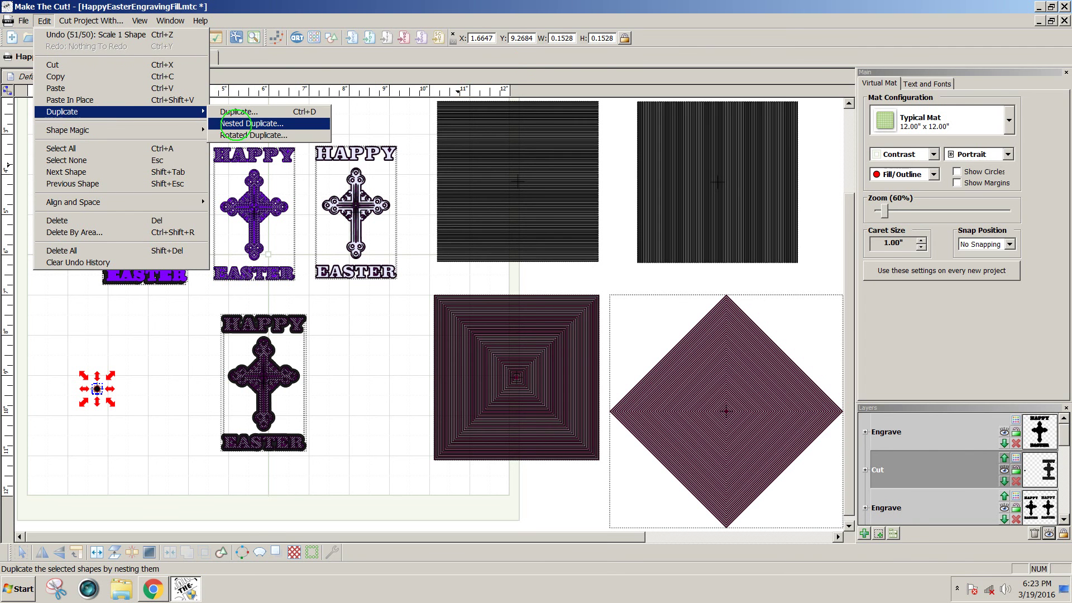
left_click(235, 124)
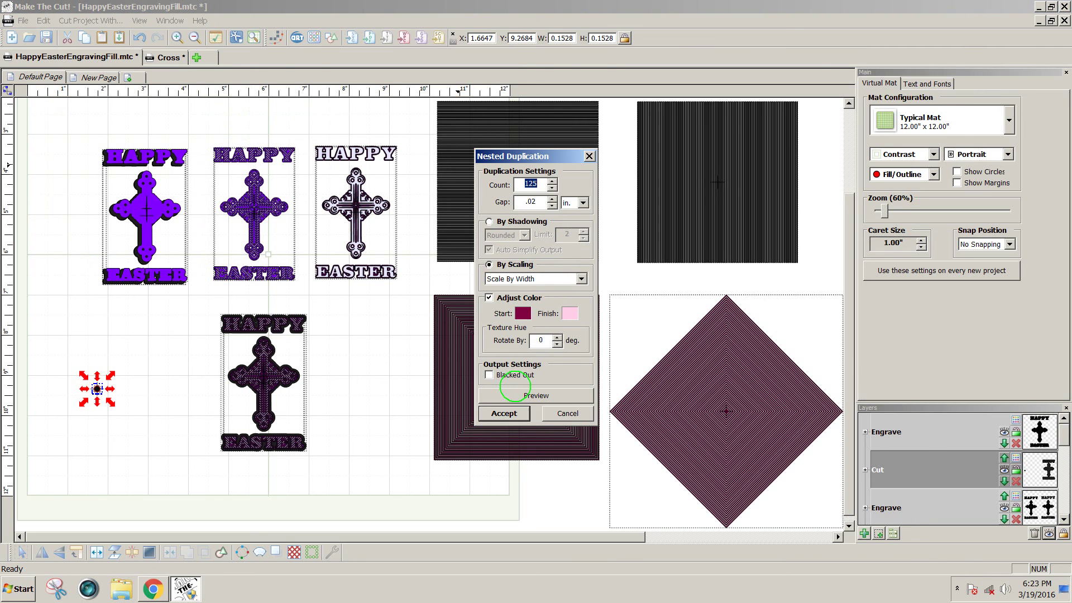
left_click(513, 393)
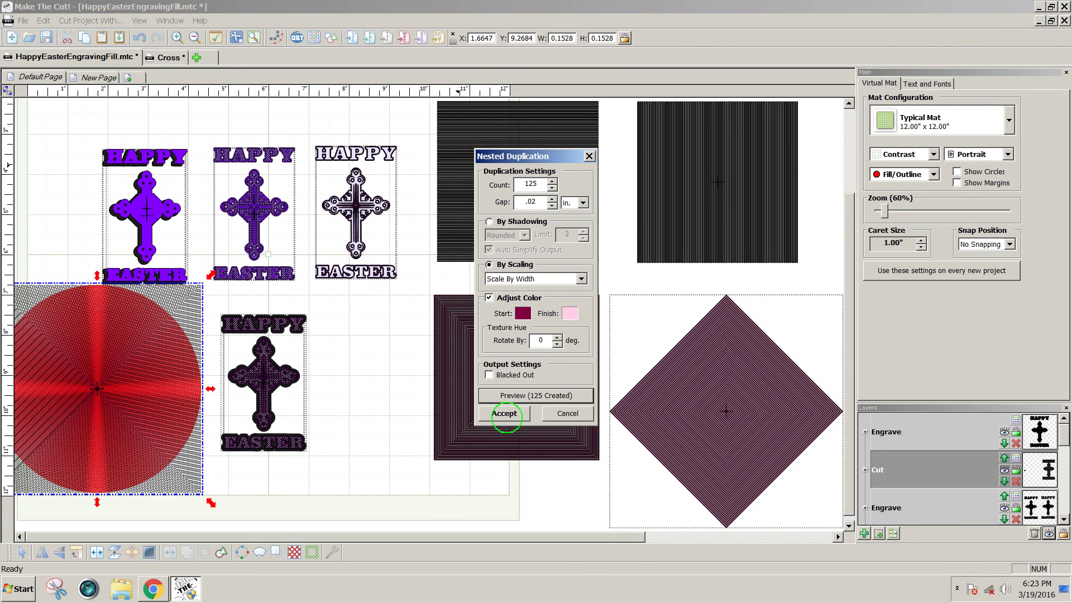
left_click(504, 413)
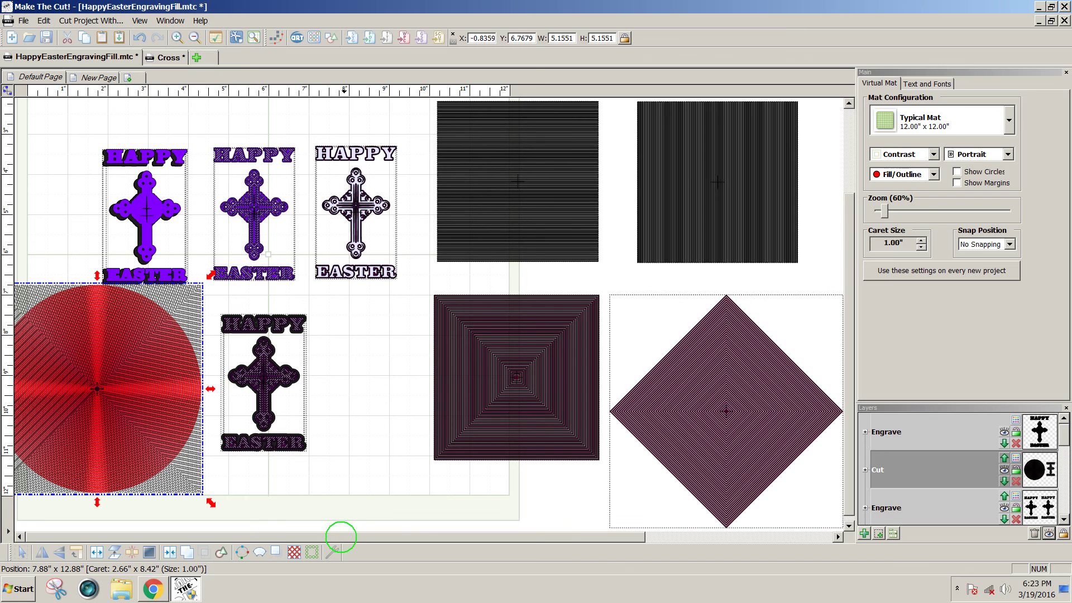
Move the nested circles toward the square fill and shift the lower Happy Easter design to the mat's left side
left_click_drag(140, 440, 458, 467)
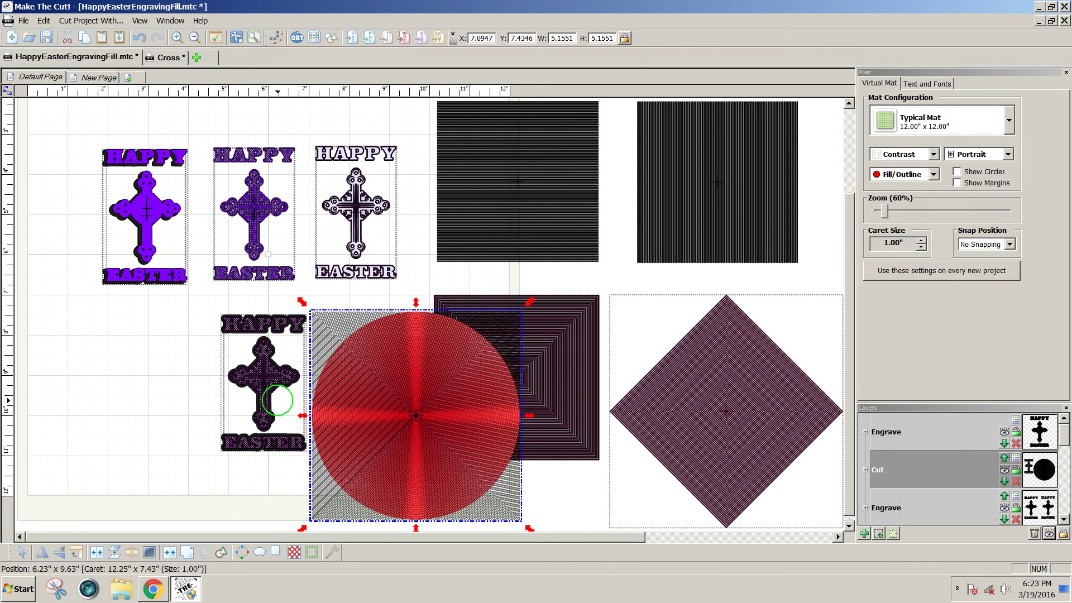
left_click_drag(186, 304, 335, 505)
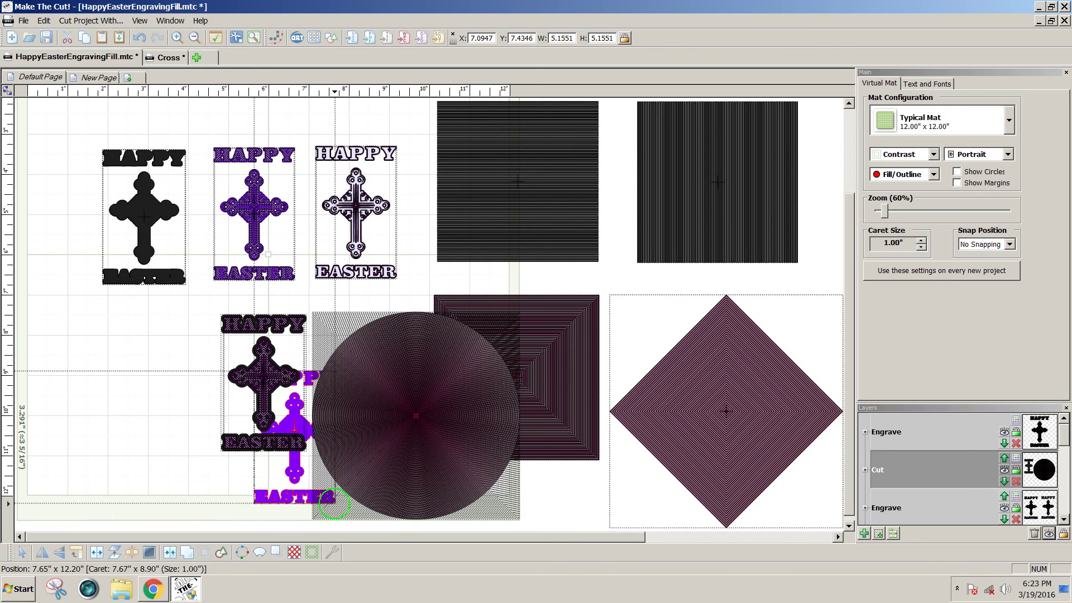
key("ctrl+z")
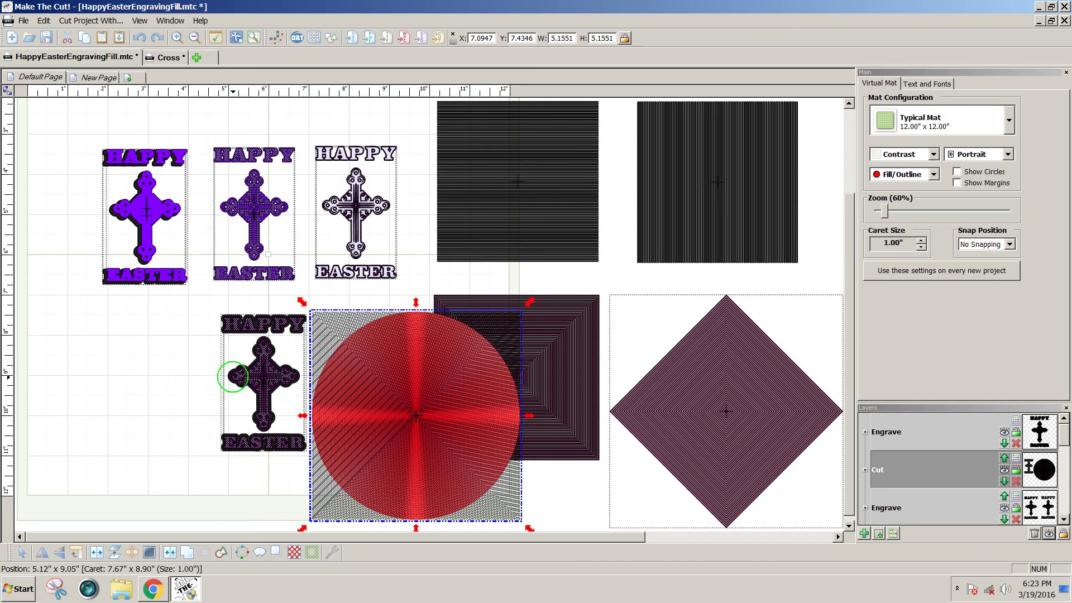
left_click_drag(139, 300, 233, 337)
left_click_drag(349, 385, 335, 494)
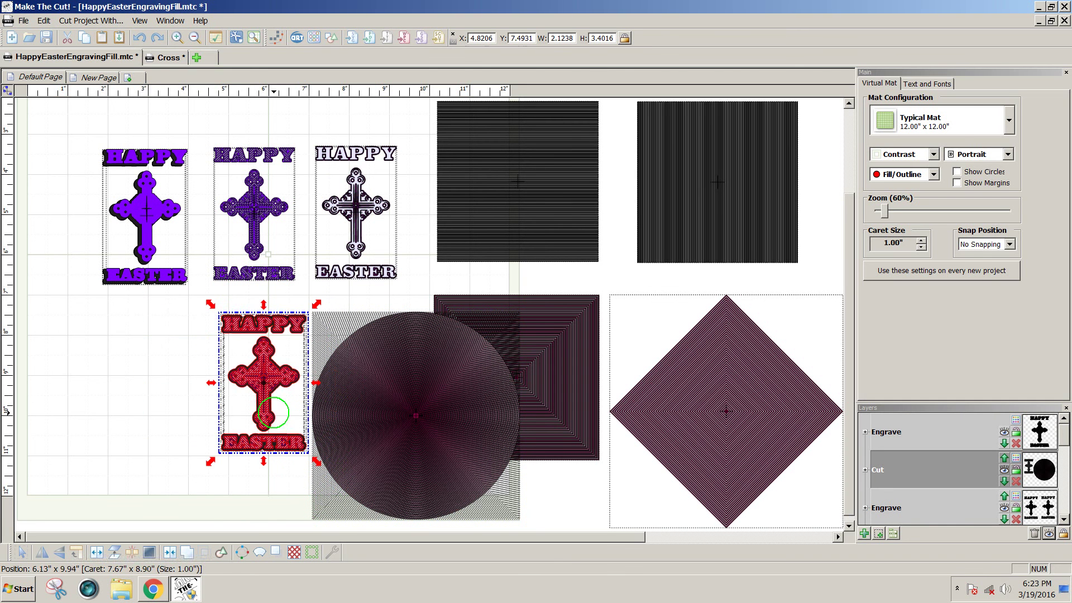
left_click_drag(233, 429, 52, 418)
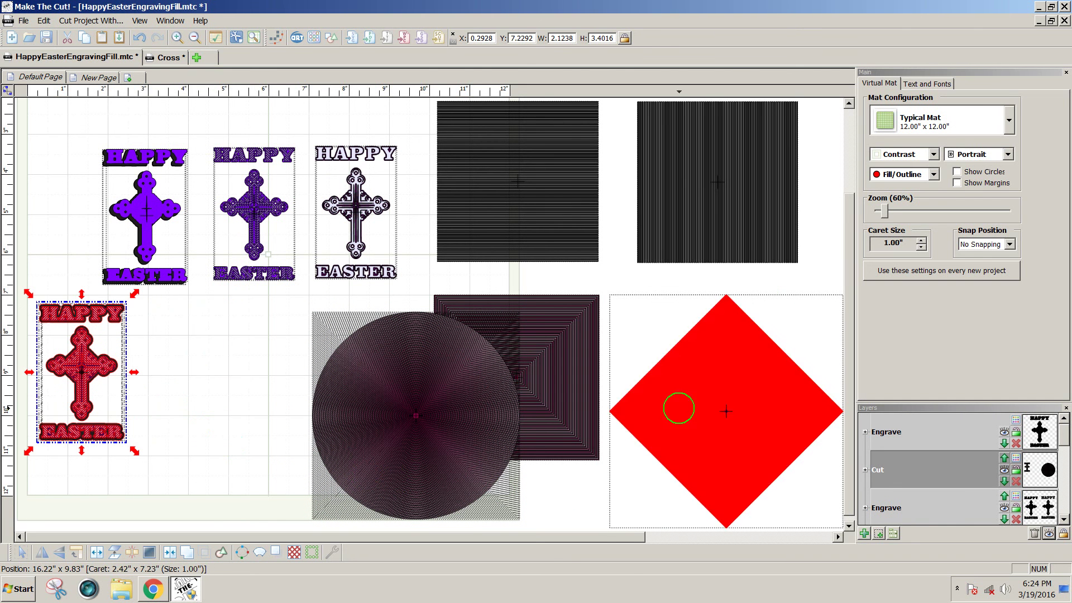
Join all the nested circles into one shape and place it between the lower Happy Easter design and the square fill
left_click_drag(283, 289, 545, 551)
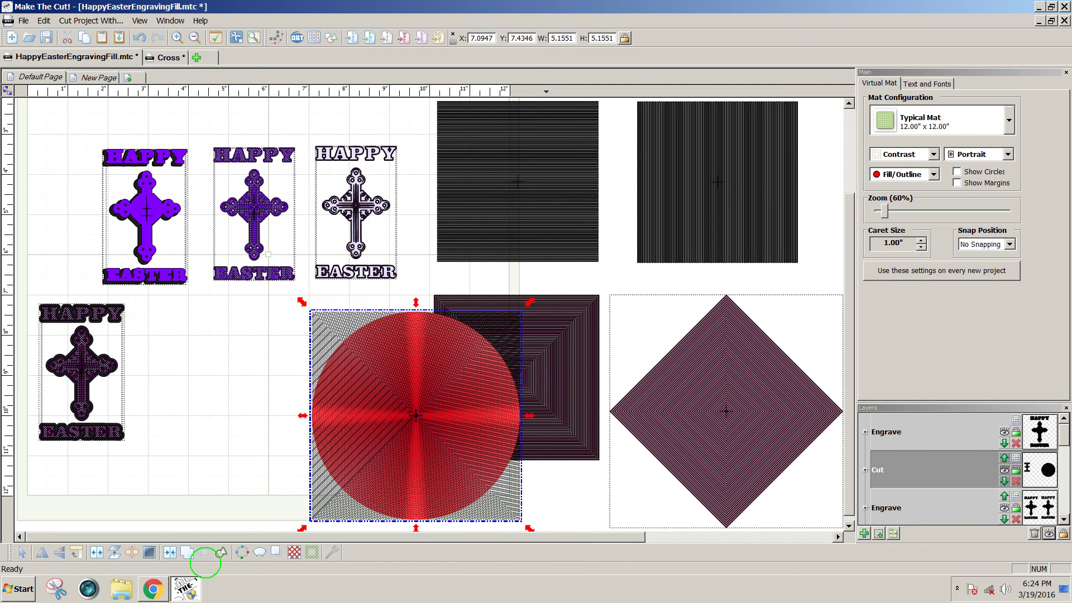
left_click(171, 553)
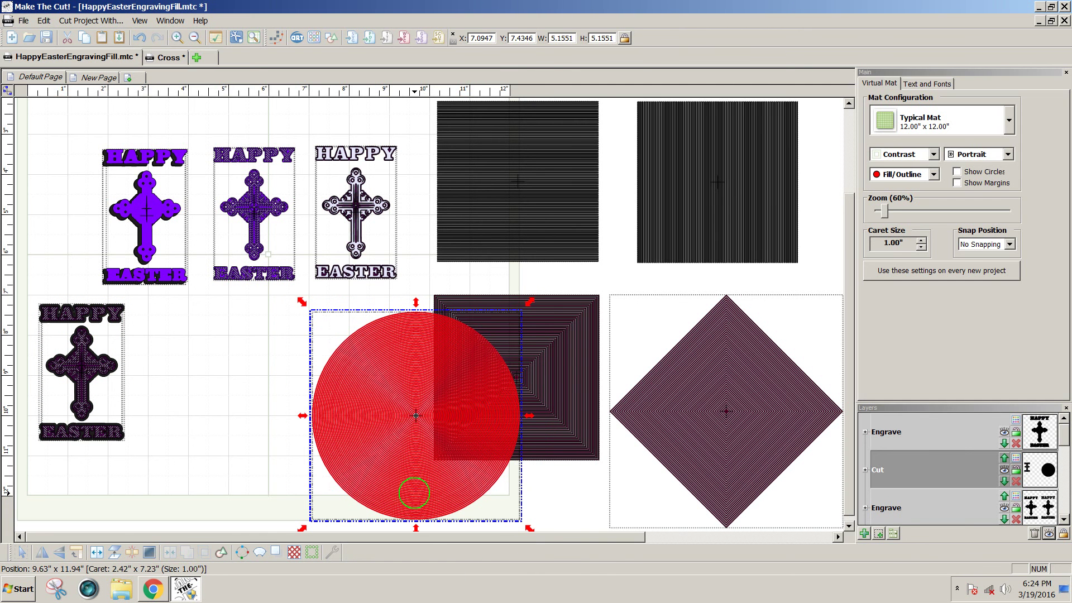
mouse_move(412, 496)
left_mouse_down()
mouse_move(376, 485)
mouse_move(297, 500)
mouse_move(287, 475)
left_mouse_up()
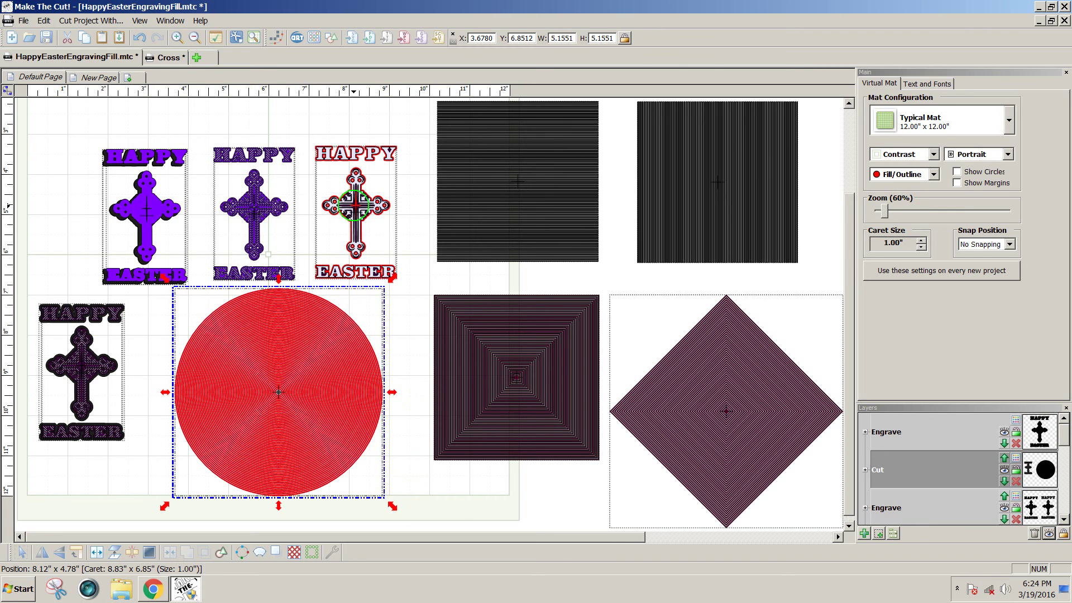
Move one shape of the third Happy Easter design aside and place the shape beneath it over the centre of the concentric circles
left_click(355, 206)
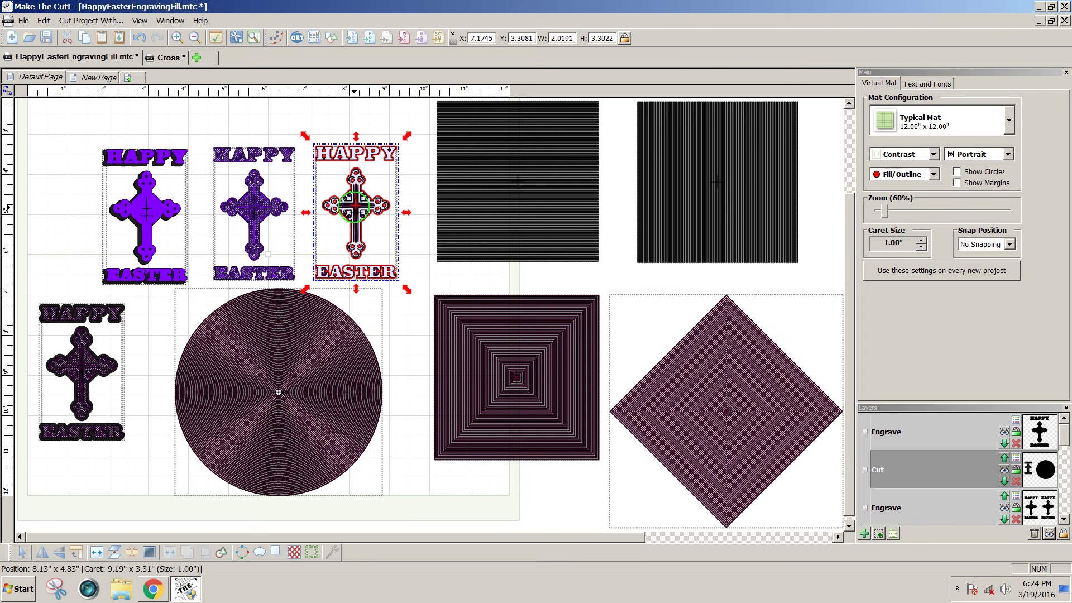
left_click_drag(354, 206, 510, 490)
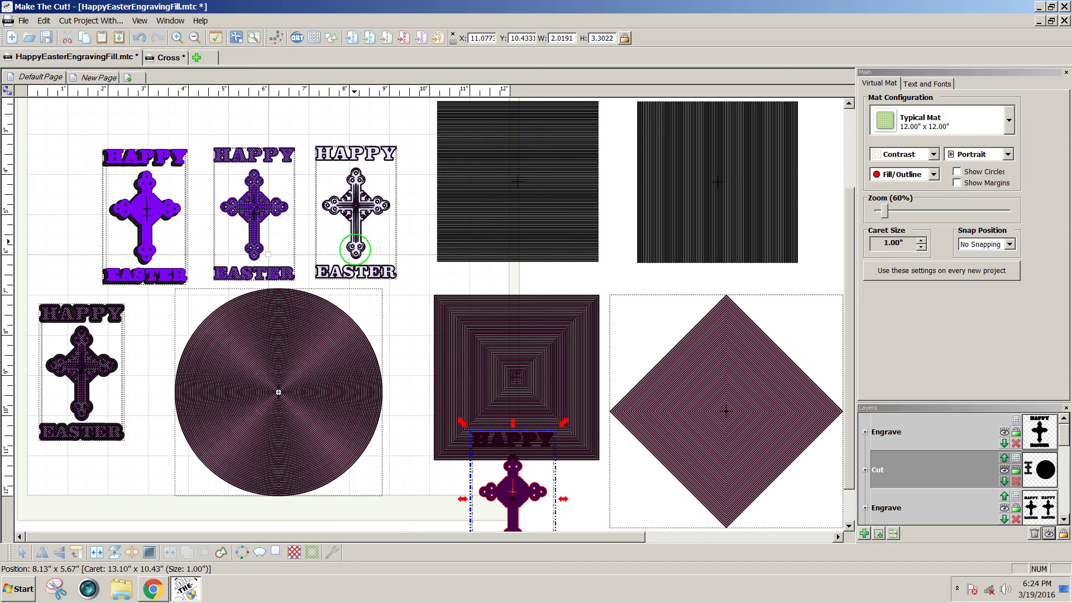
left_click_drag(355, 251, 275, 436)
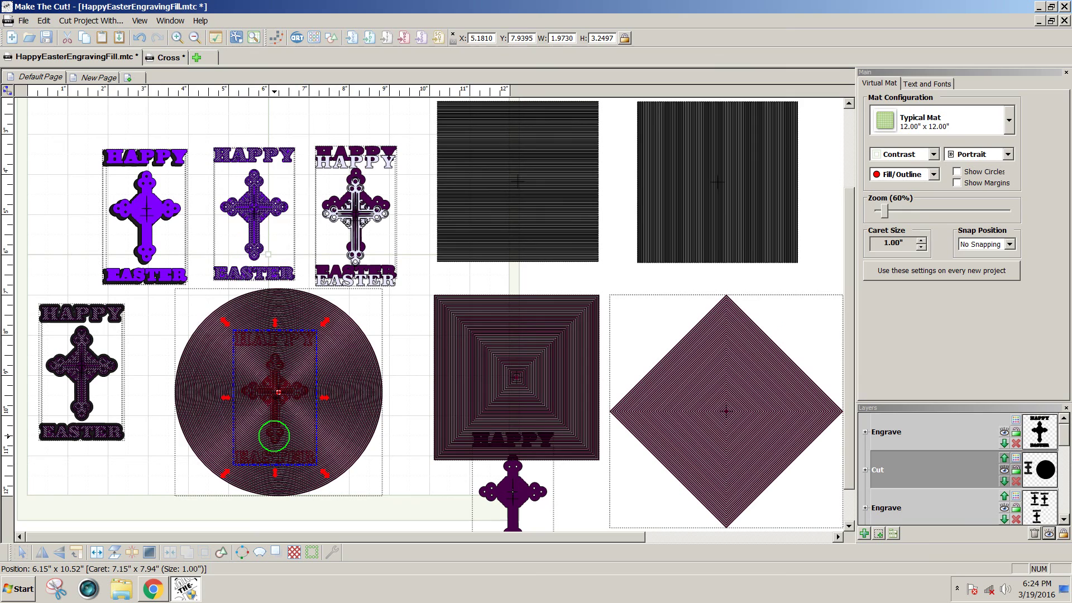
scroll(274, 436, "up", 5)
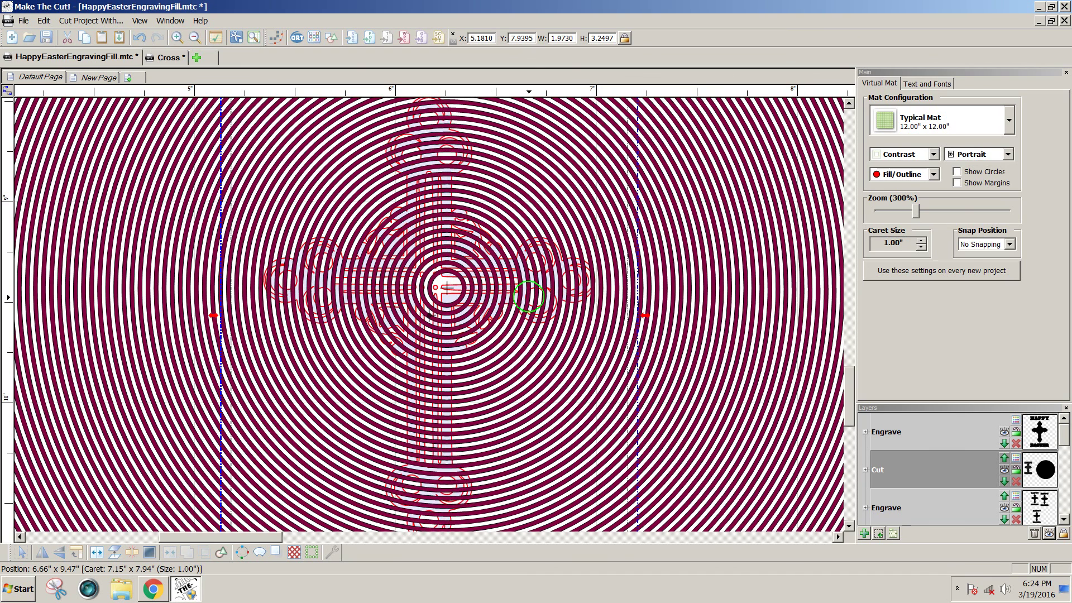
left_click_drag(428, 315, 445, 322)
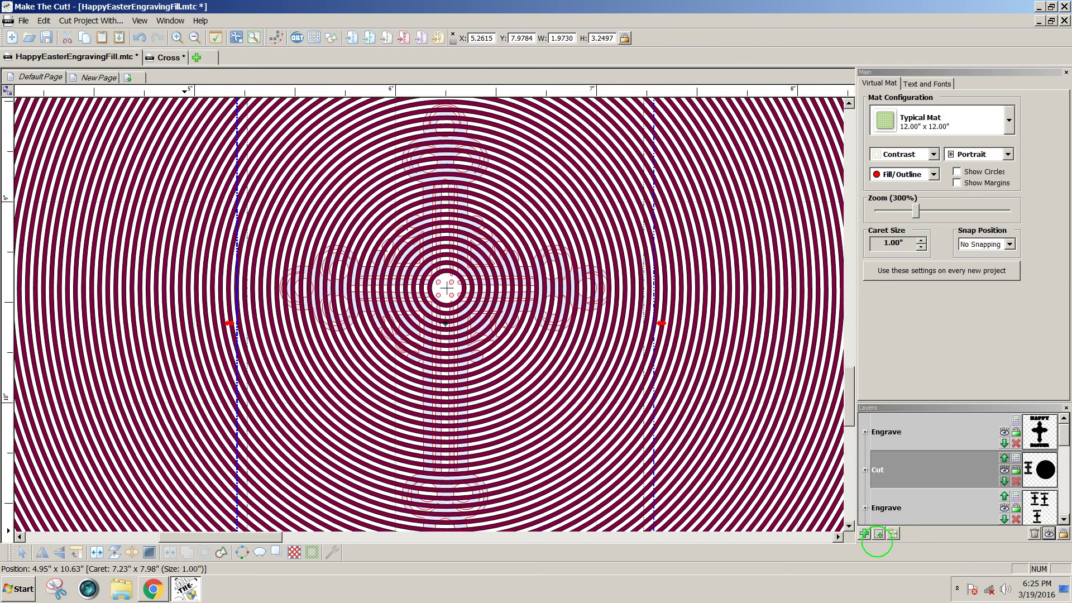
Put the selected Happy Easter cross shape on a new top layer and nudge it horizontally to centre it on the concentric circles
left_click(878, 533)
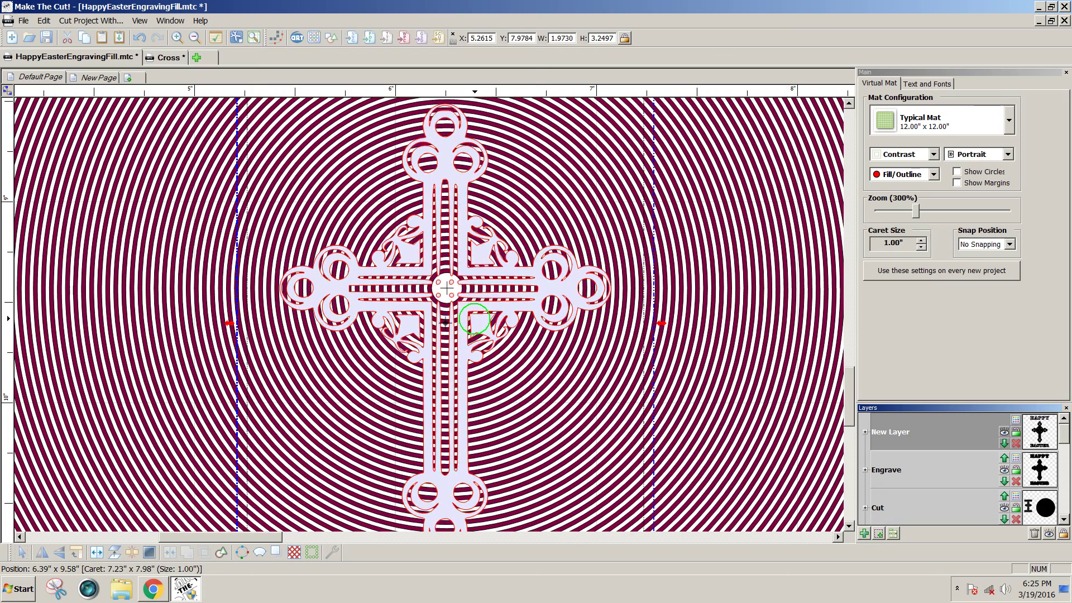
left_click(475, 319)
key("Left")
key("Left")
key("Left")
key("Left")
key("Left")
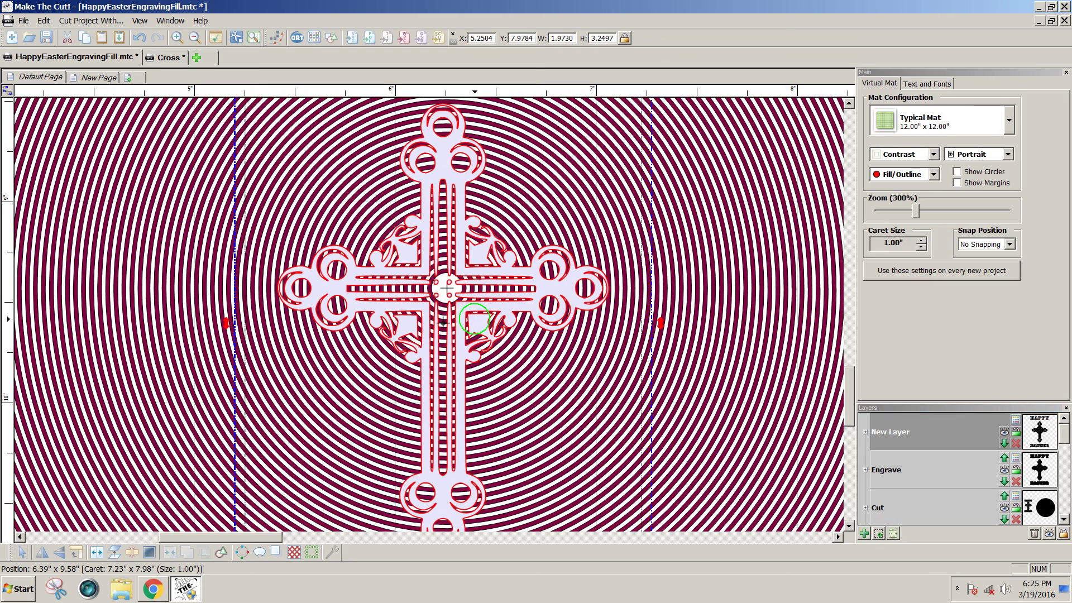
key("Right")
key("Right")
key("Right")
key("Right")
key("Right")
key("Right")
key("Right")
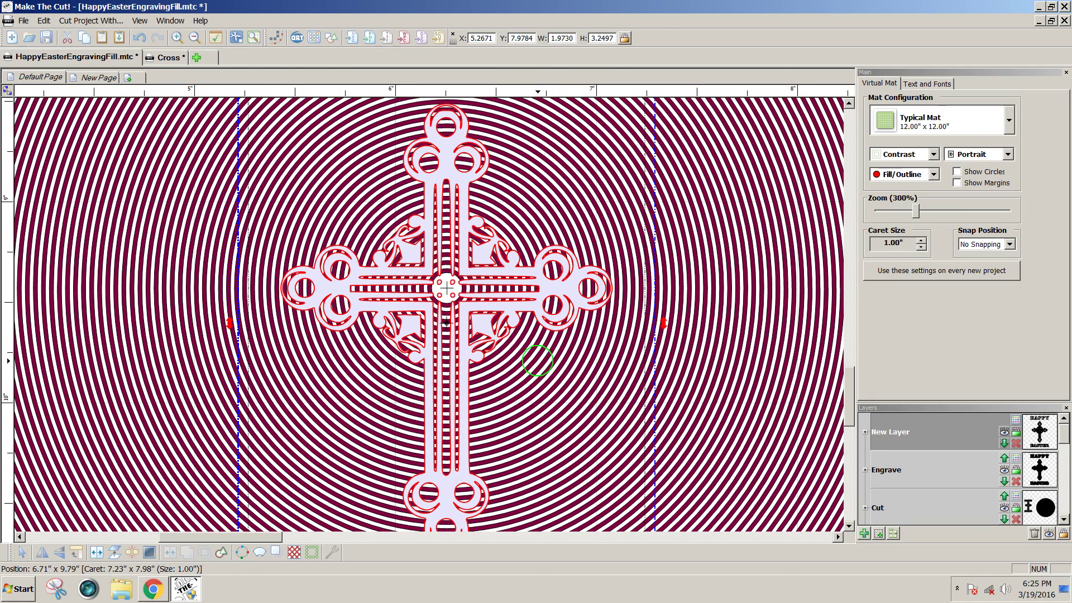
Apply an A-B Difference Boolean join with Auto Simplify to the cross design and concentric circles, and inspect the cut lettering and cross
left_click(704, 437)
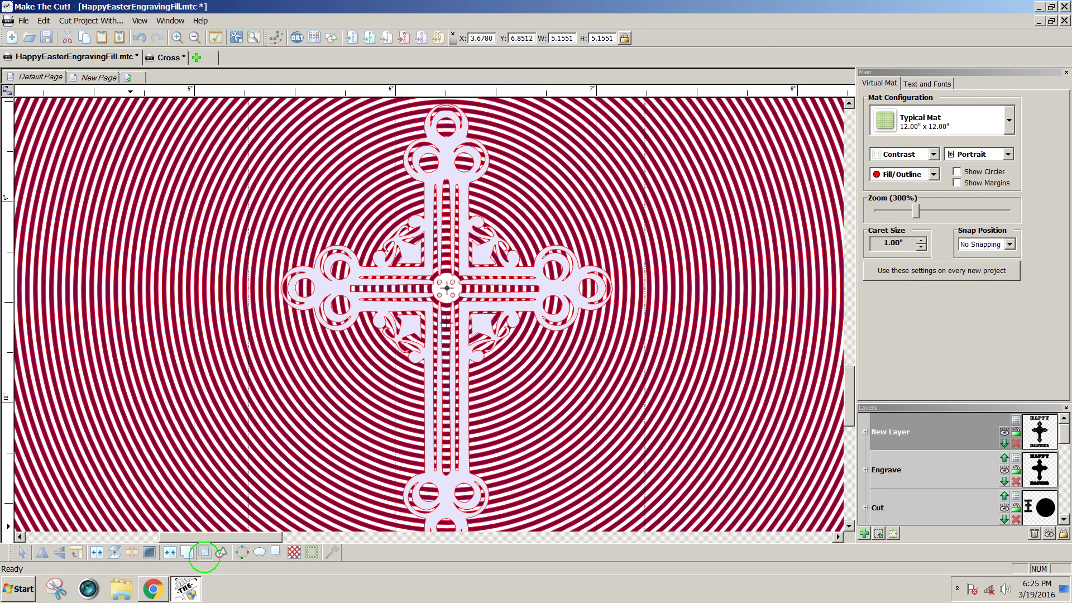
left_click(205, 552)
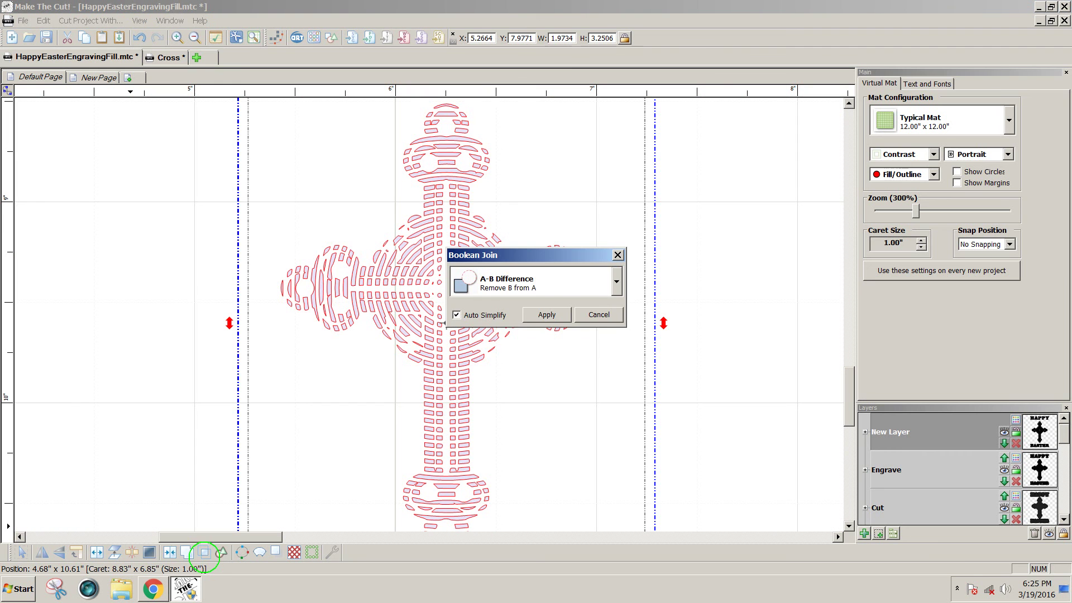
left_click(546, 314)
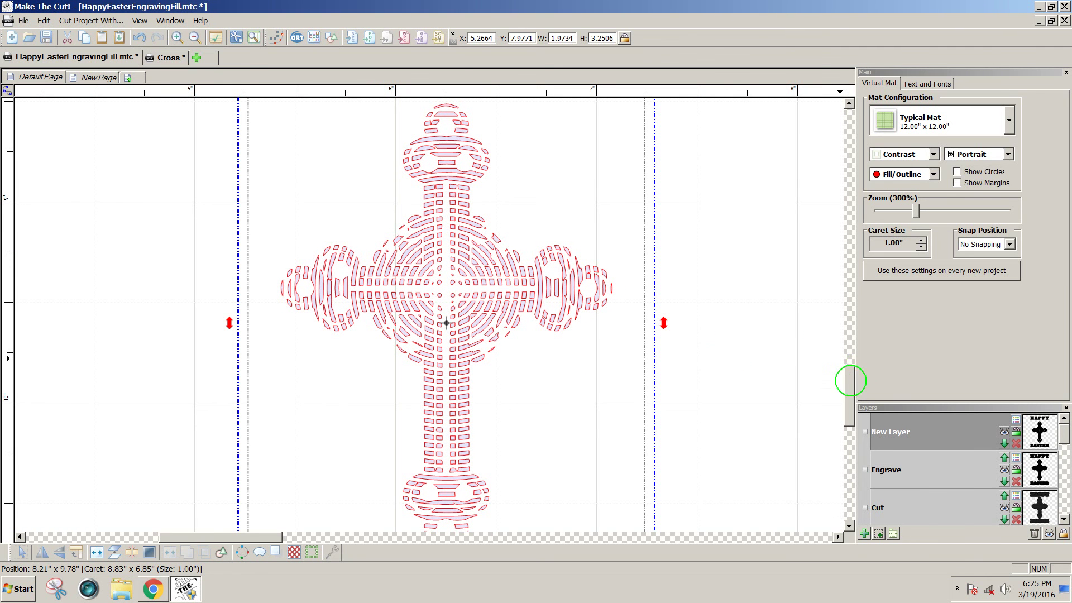
left_click_drag(848, 372, 846, 411)
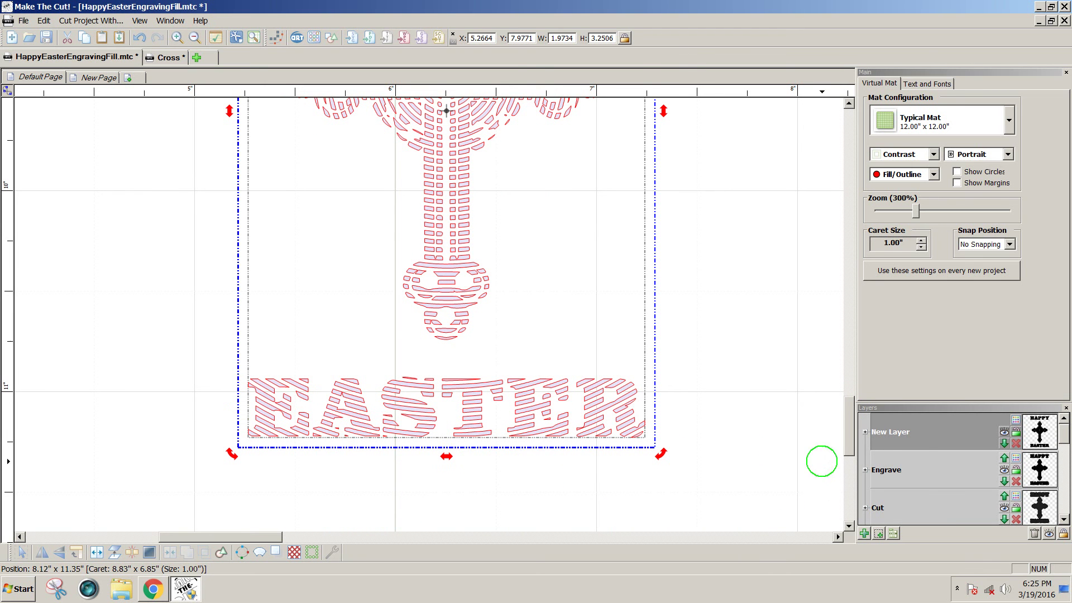
left_click_drag(854, 446, 845, 403)
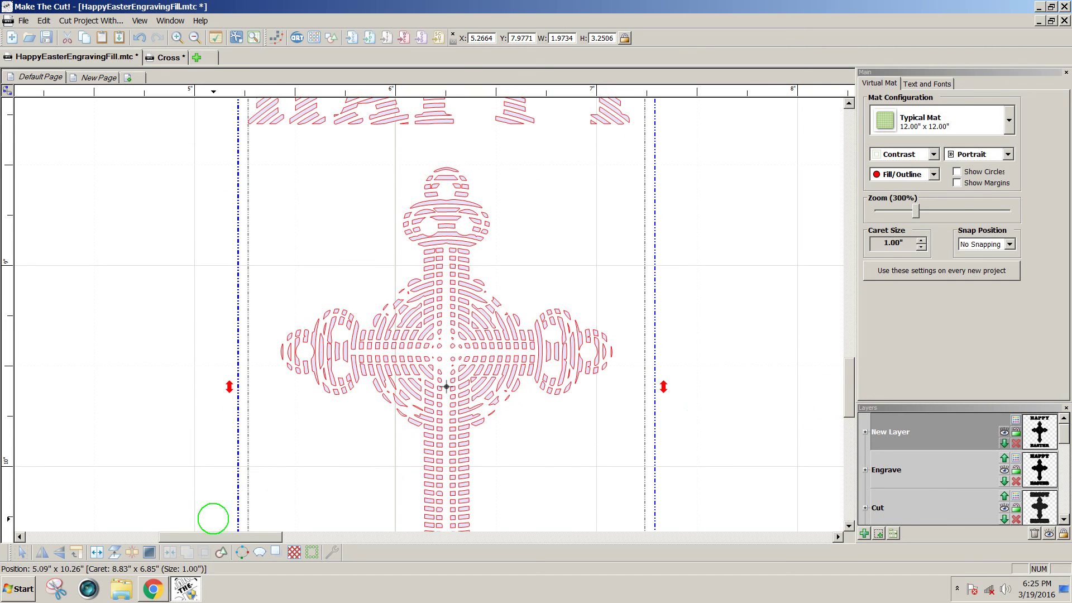
Switch to the KNK Force page in Chrome, upload FilledHappyEasterCross_Jf.svg from the Desktop, and return to the main cutting screen
left_click(157, 590)
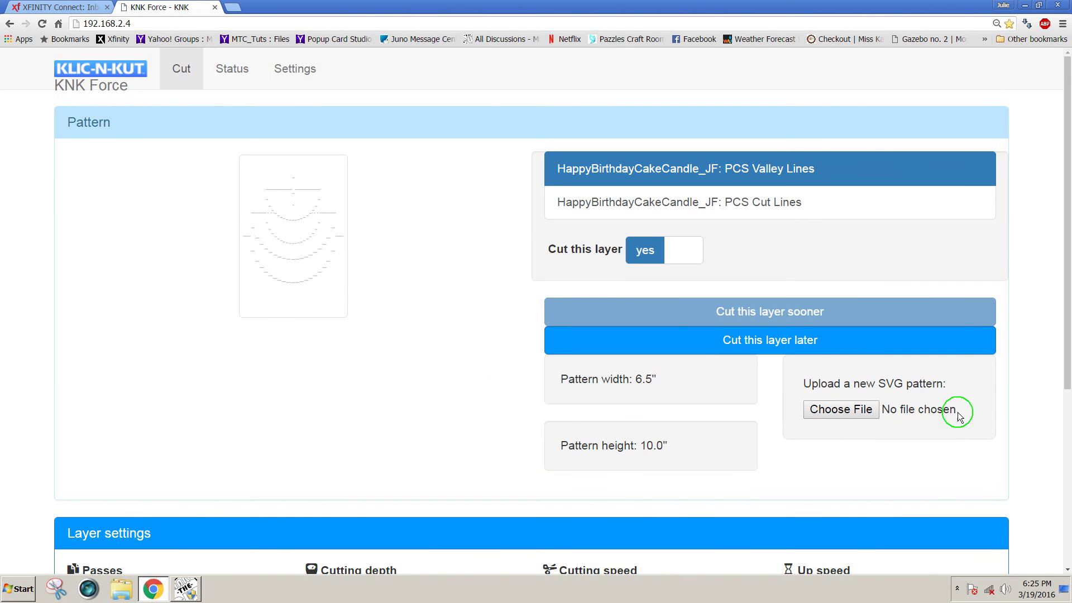
left_click(848, 411)
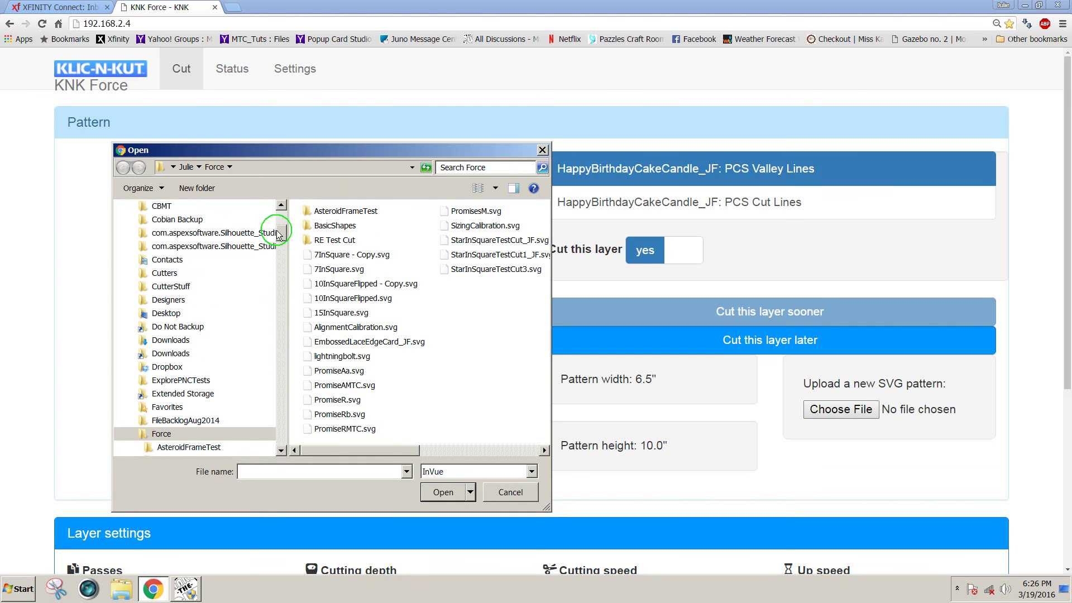
left_click_drag(277, 235, 278, 206)
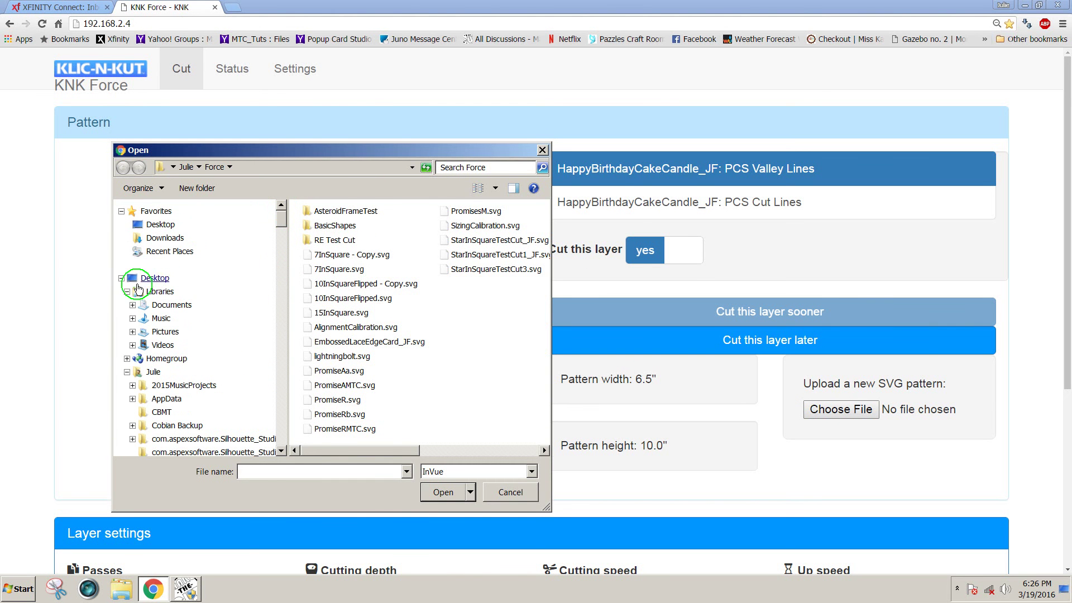
left_click(156, 279)
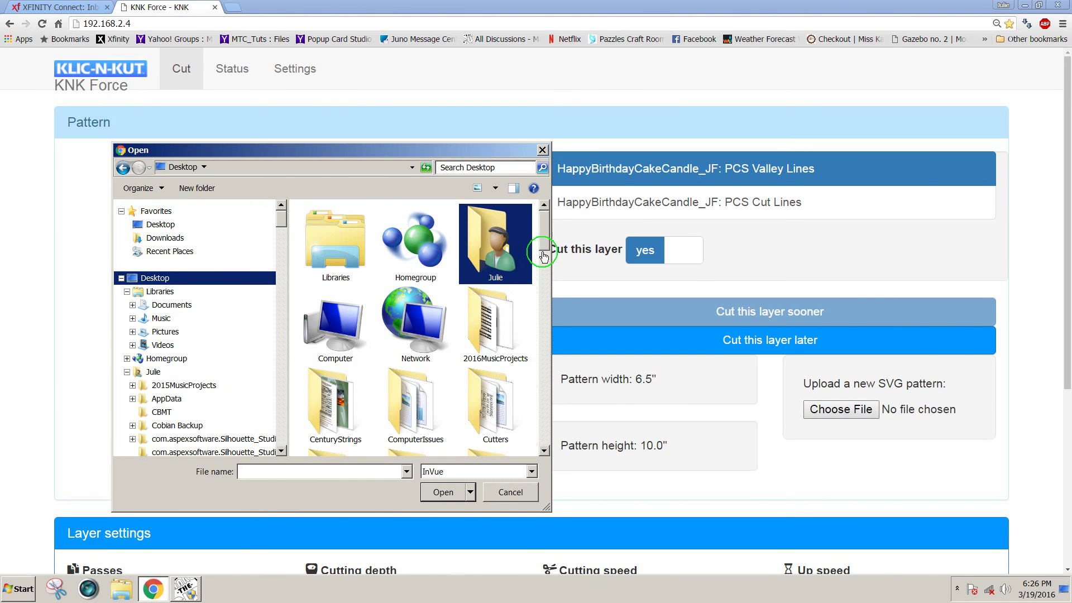
left_click_drag(540, 249, 536, 451)
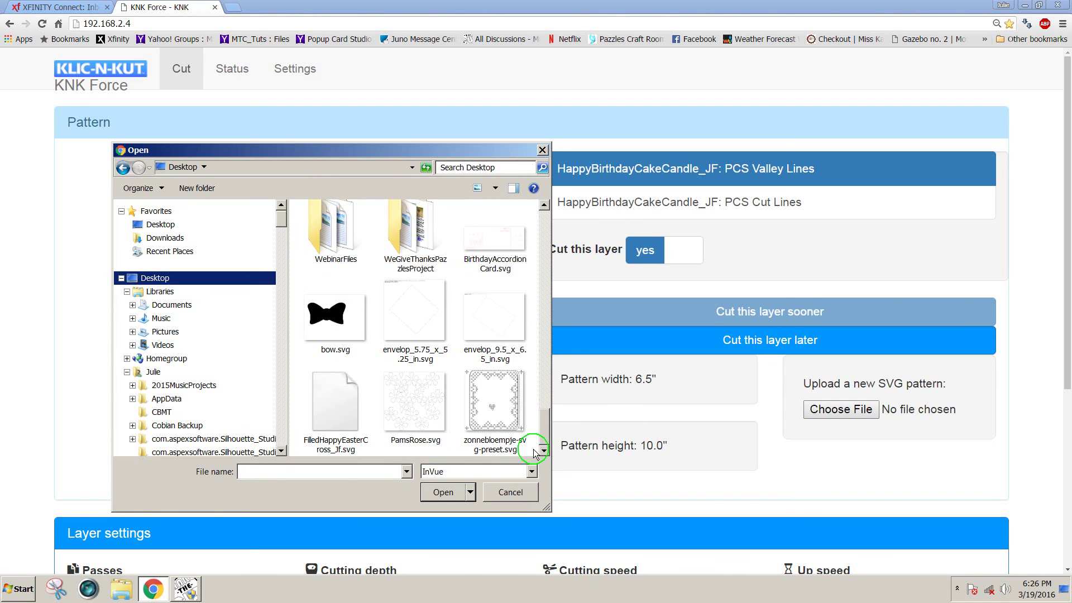
left_click(326, 414)
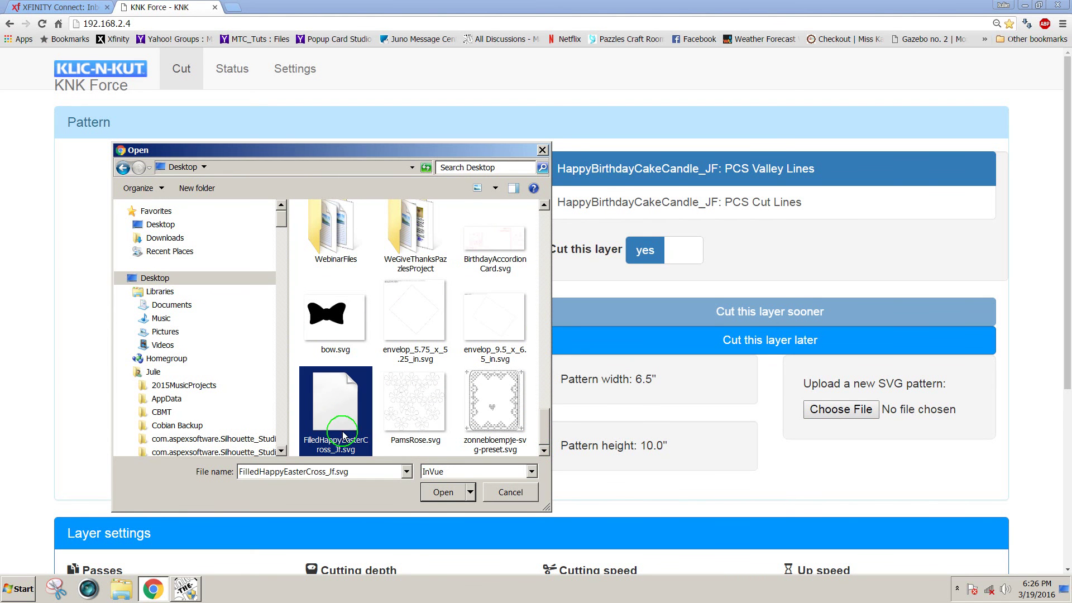
left_click(443, 494)
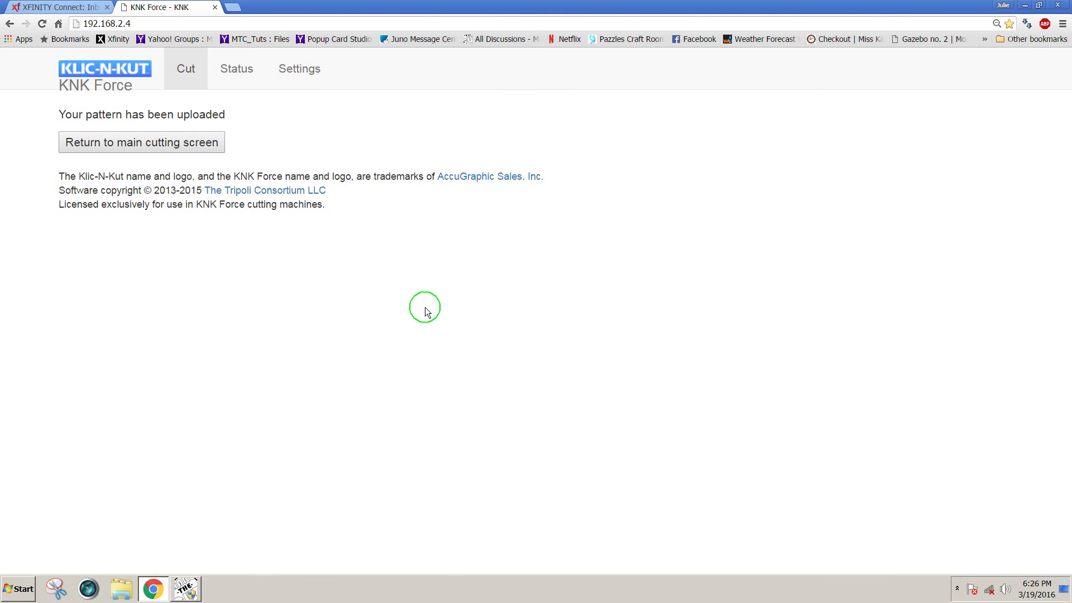
left_click(174, 148)
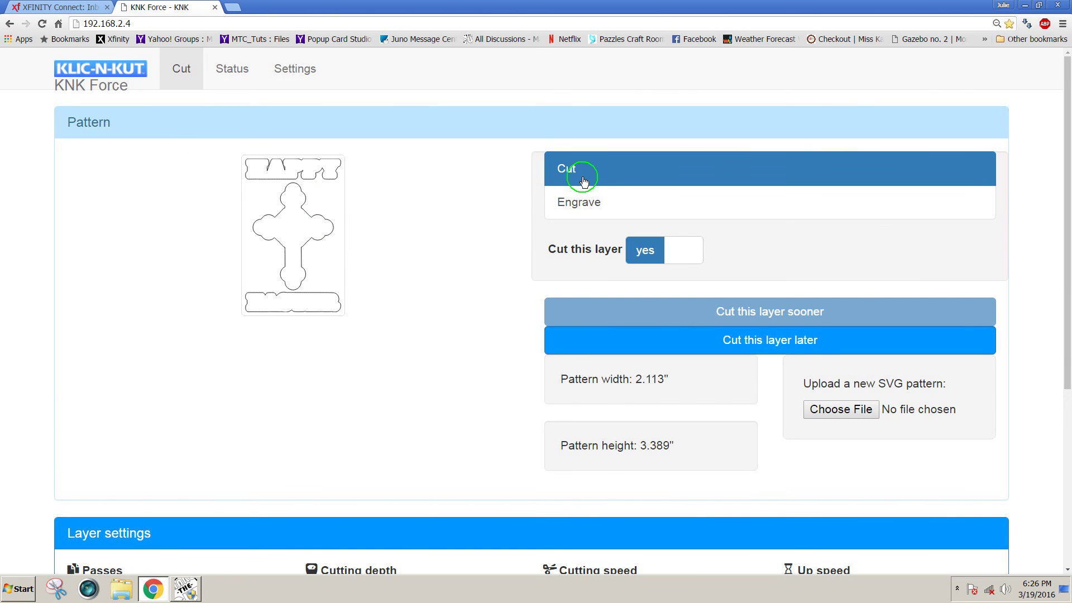
Move the Cut layer after the Engrave layer in the cutting order and preview both layers
left_click(741, 347)
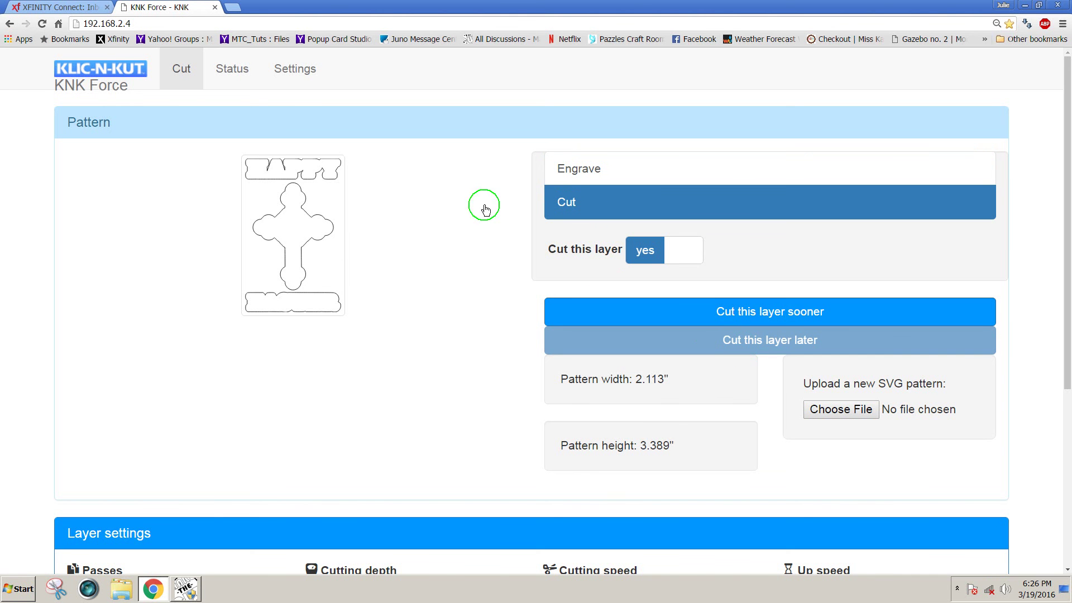
left_click(580, 172)
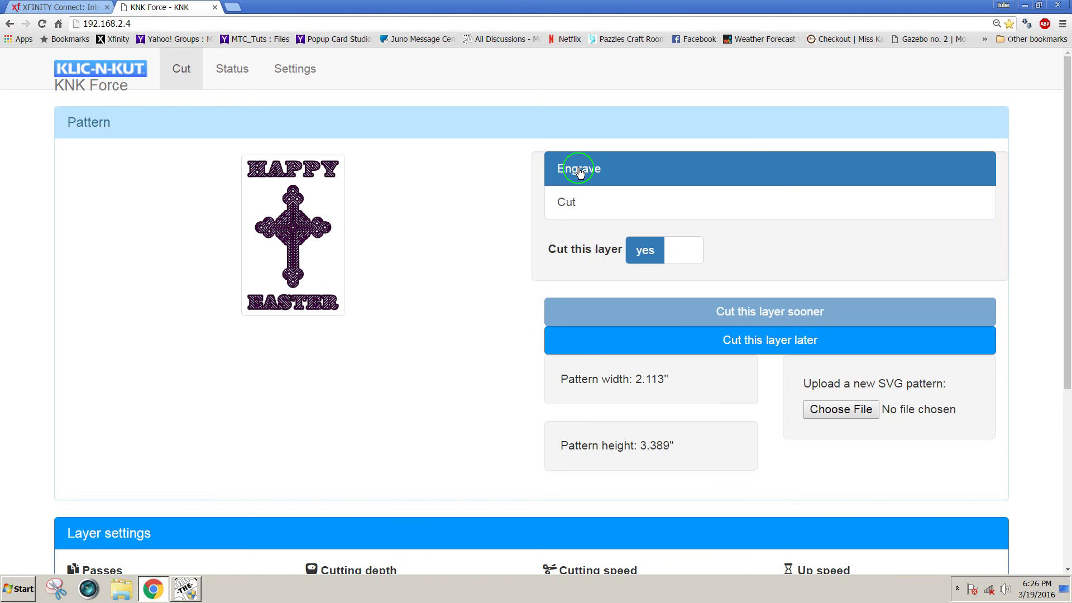
left_click(578, 208)
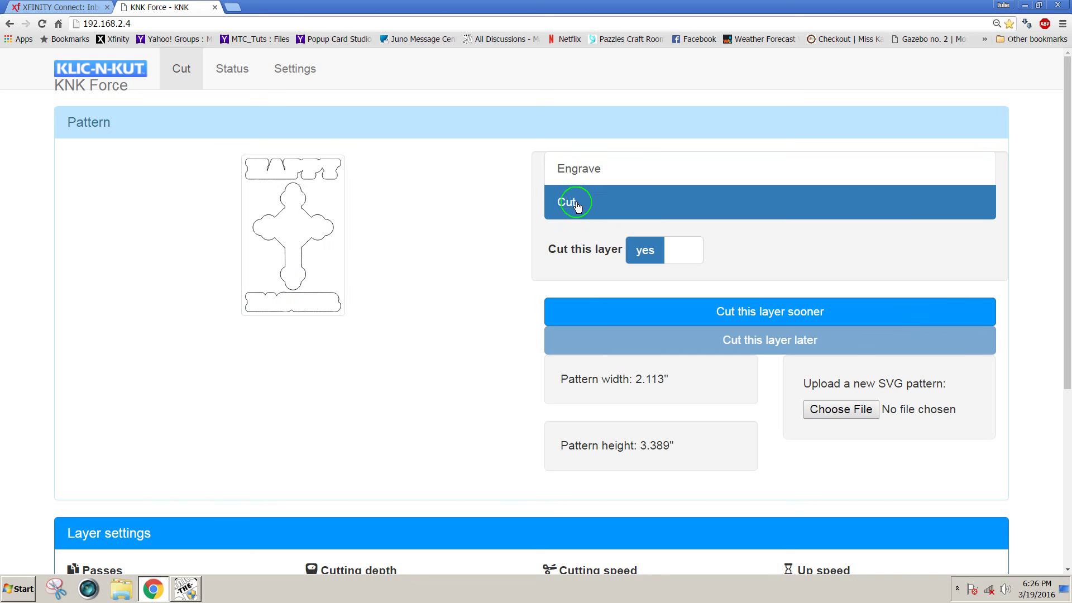
Set the Cut layer's cutting depth to 110 and its blade offset to 0.01
left_click_drag(1063, 342, 1057, 468)
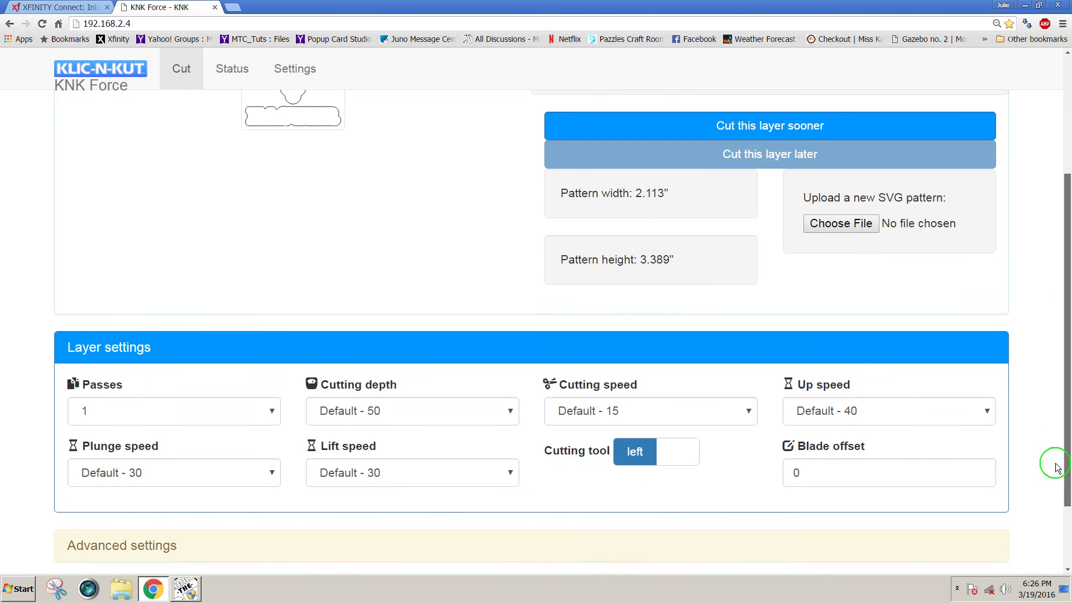
left_click(511, 412)
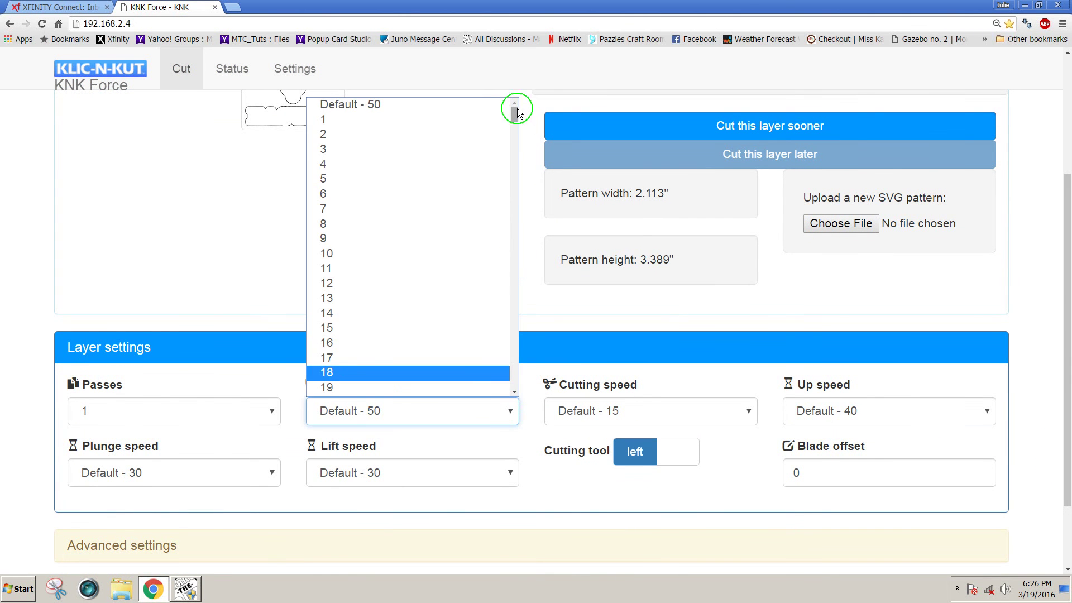
left_click_drag(514, 108, 511, 187)
left_click(354, 348)
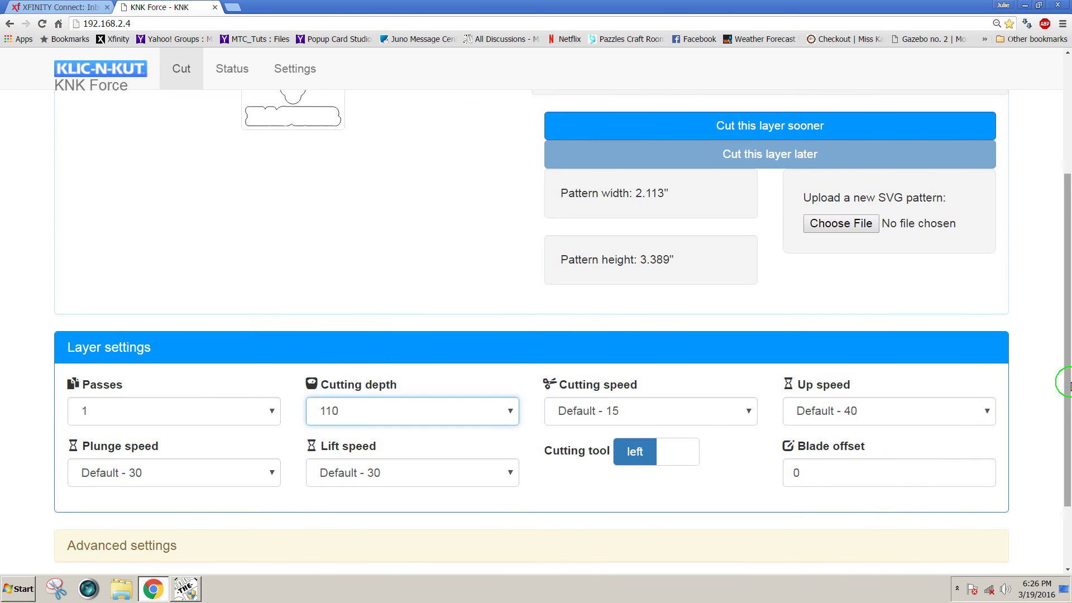
left_click(846, 476)
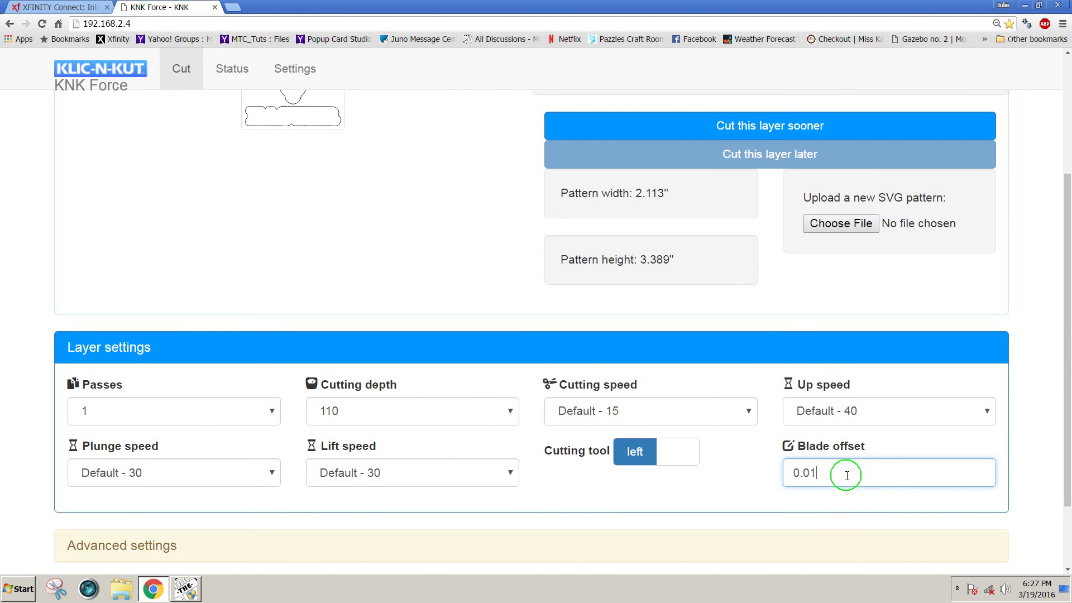
Assign the Engrave layer to the right cutting tool and set its cutting depth to 80
left_click_drag(1063, 425, 1063, 360)
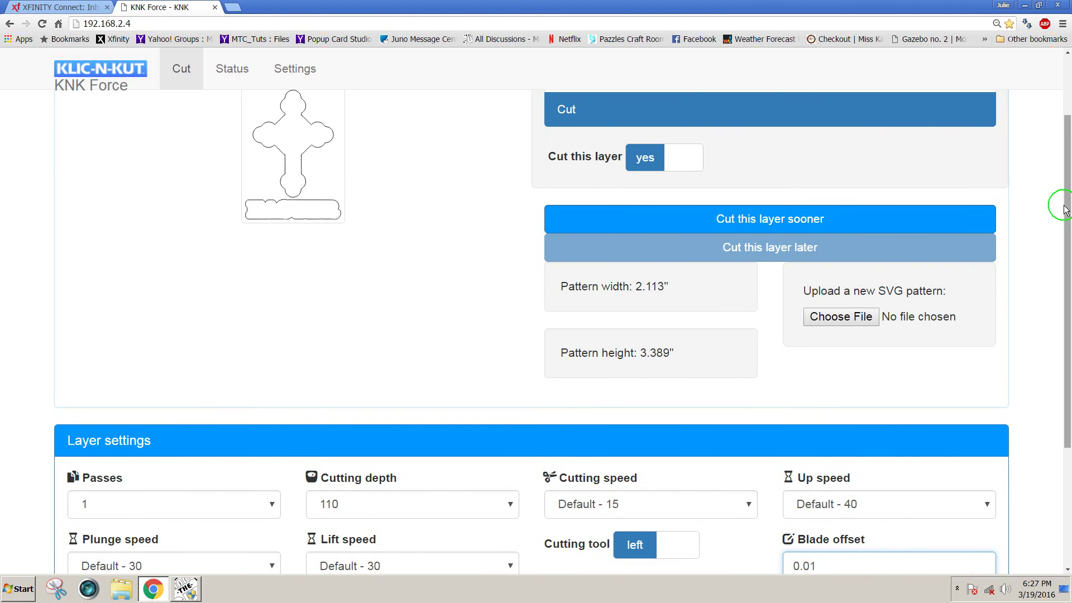
left_click_drag(1068, 207, 1059, 166)
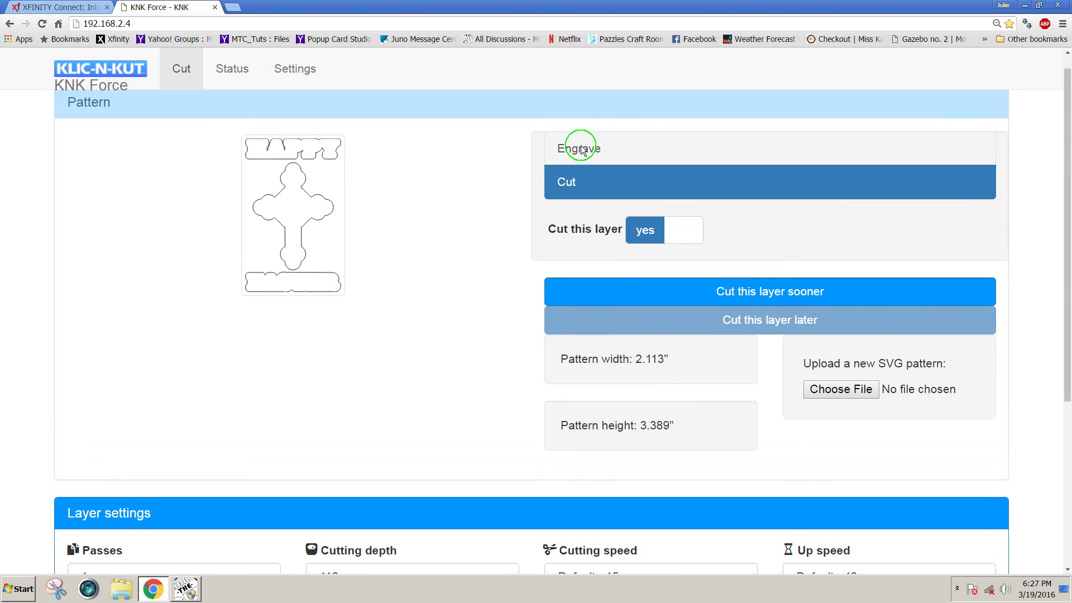
left_click(587, 150)
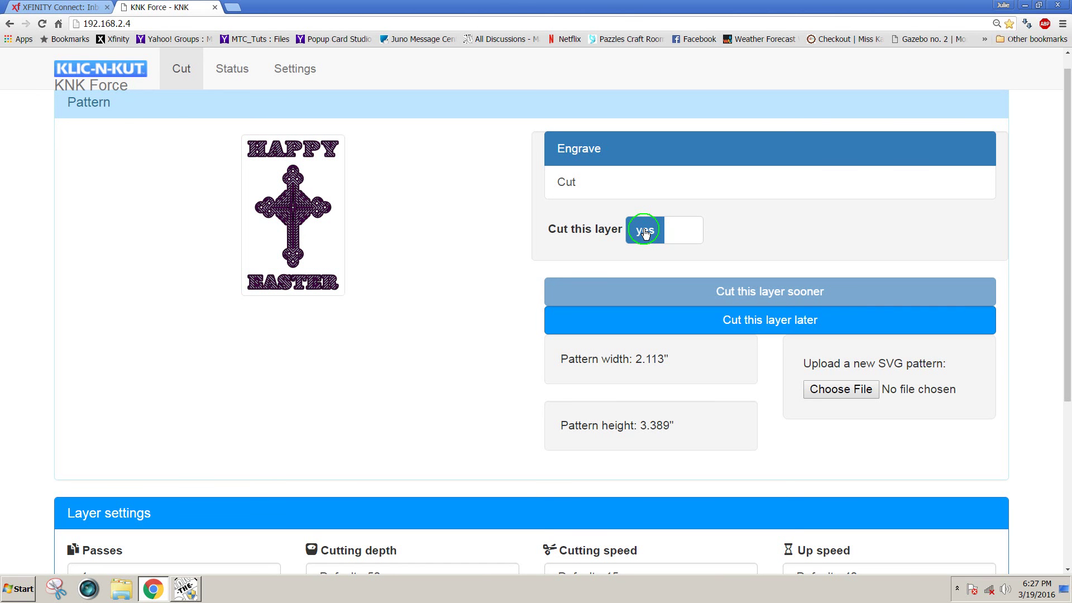
left_click_drag(1064, 299, 1063, 404)
left_click(651, 458)
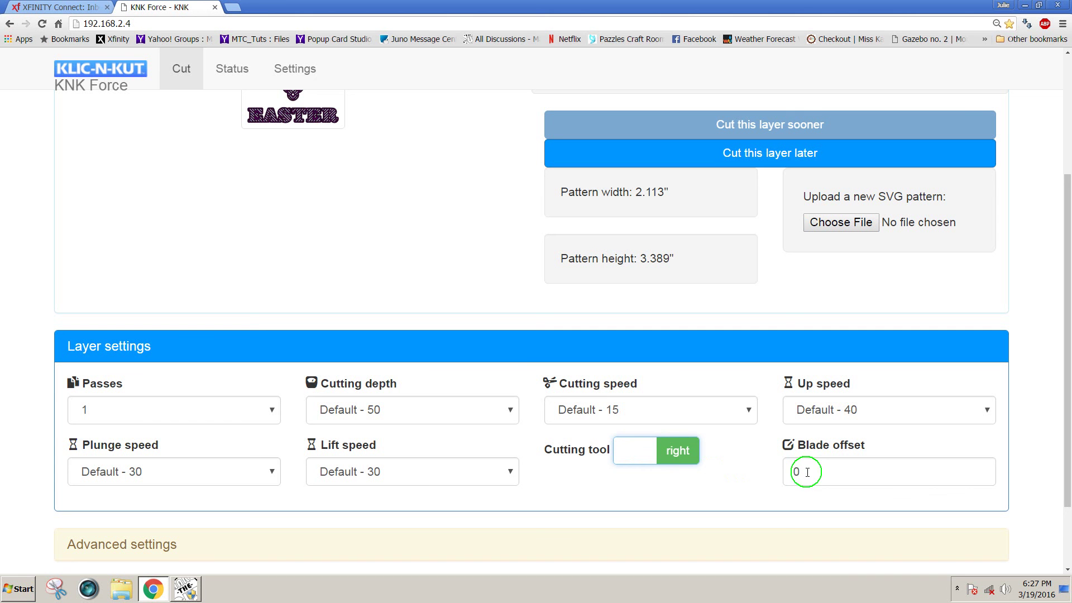
left_click(509, 413)
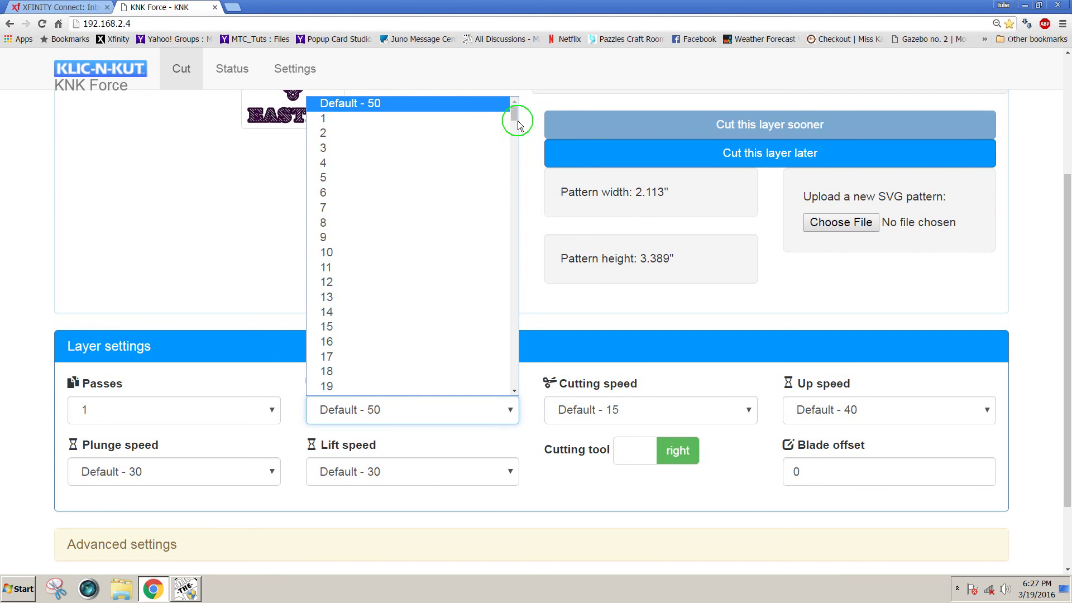
left_click_drag(514, 119, 507, 187)
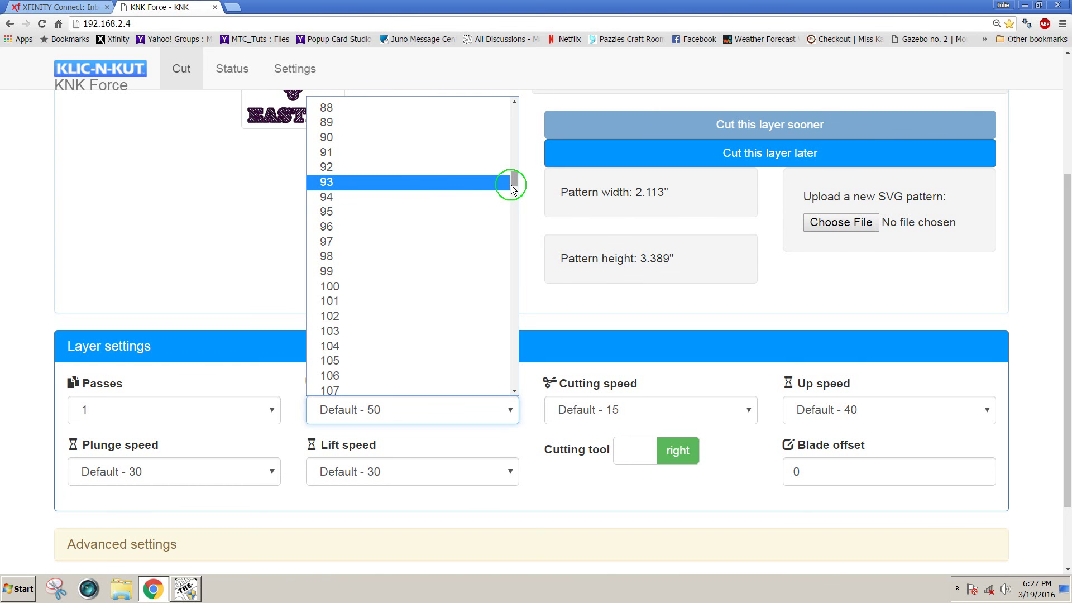
left_click_drag(510, 175, 518, 163)
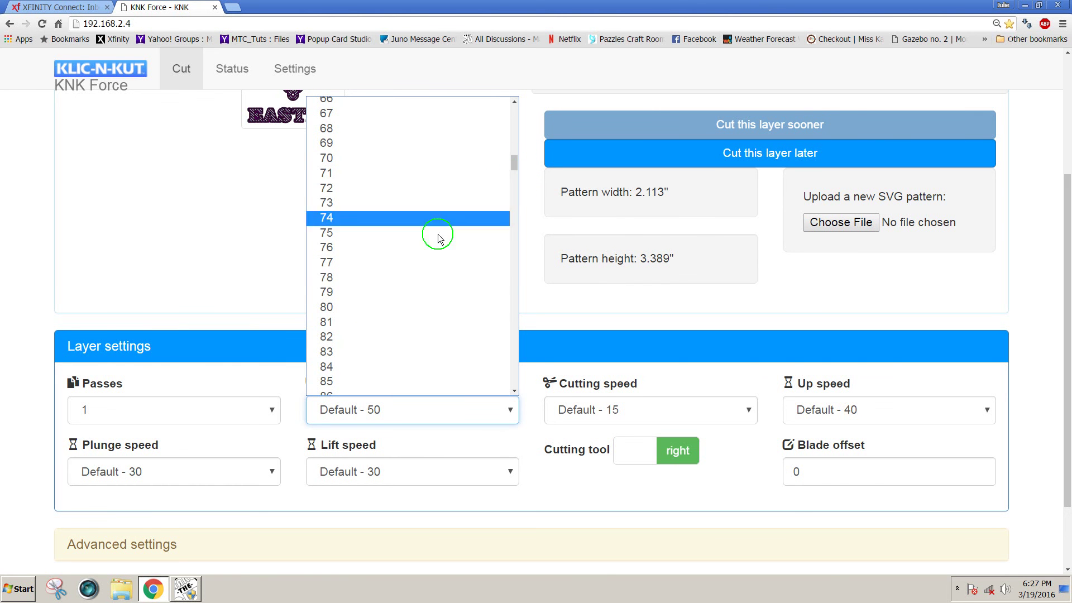
left_click(354, 307)
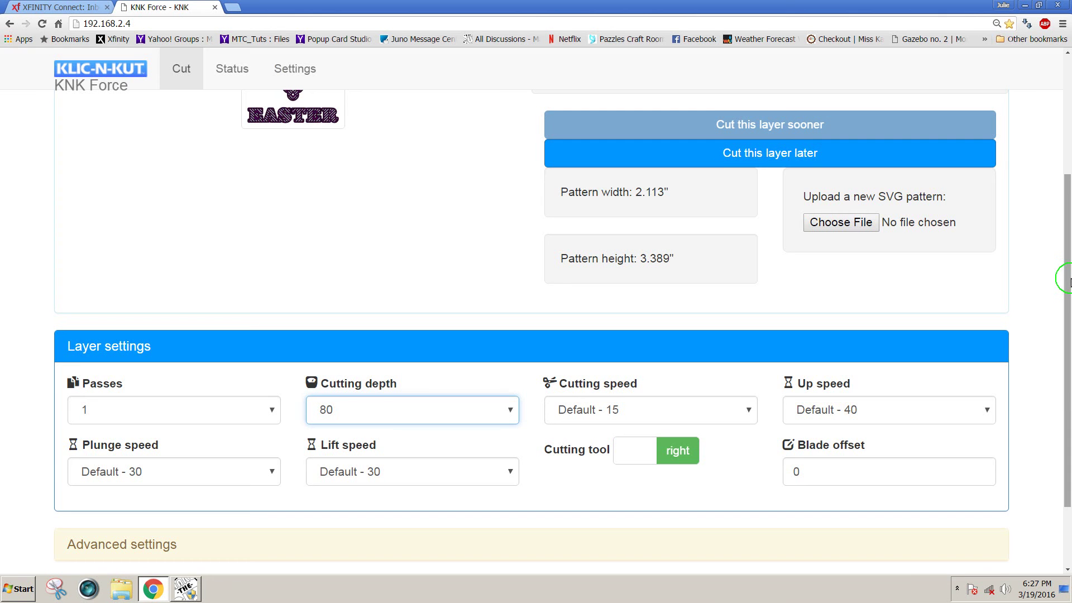
left_click_drag(1069, 282, 1057, 326)
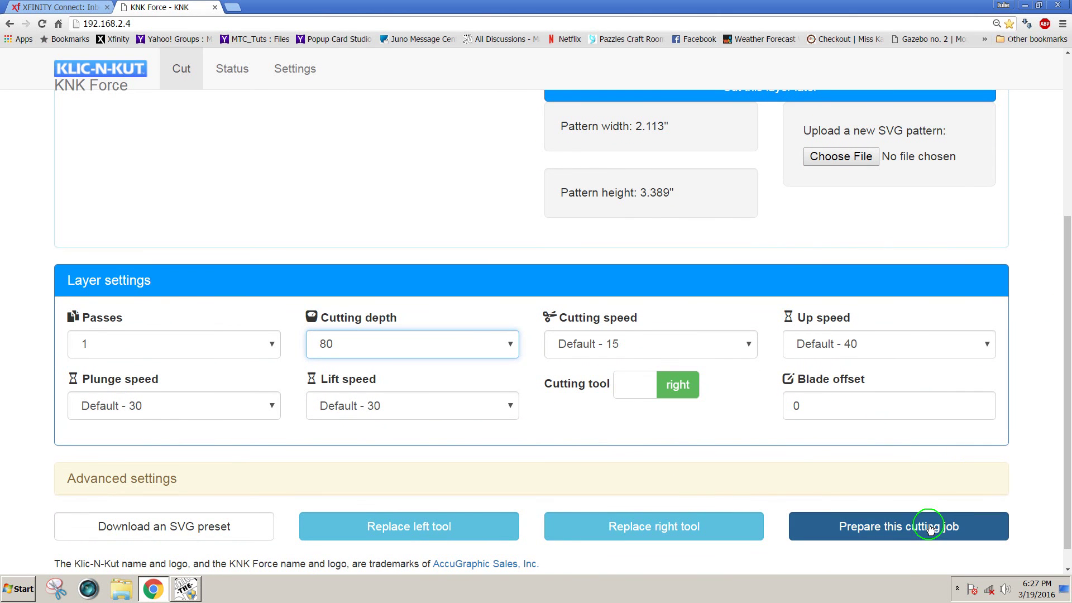
left_click_drag(1067, 413, 1069, 210)
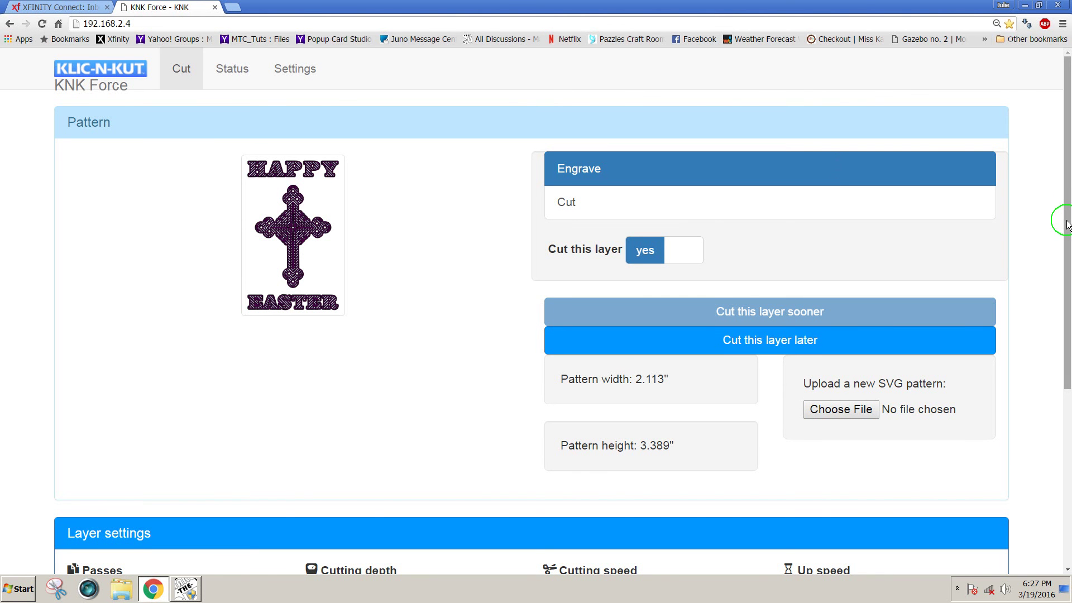
left_click_drag(1068, 224, 1060, 297)
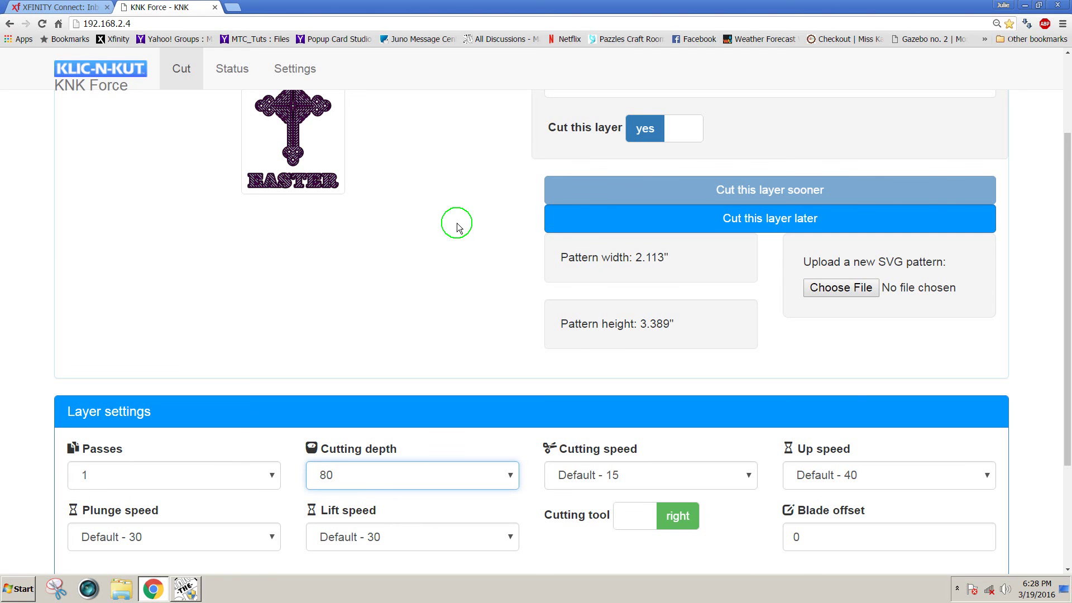
Switch to Make The Cut! and look over the horizontal and vertical line-fill squares at 130% zoom
left_click(190, 595)
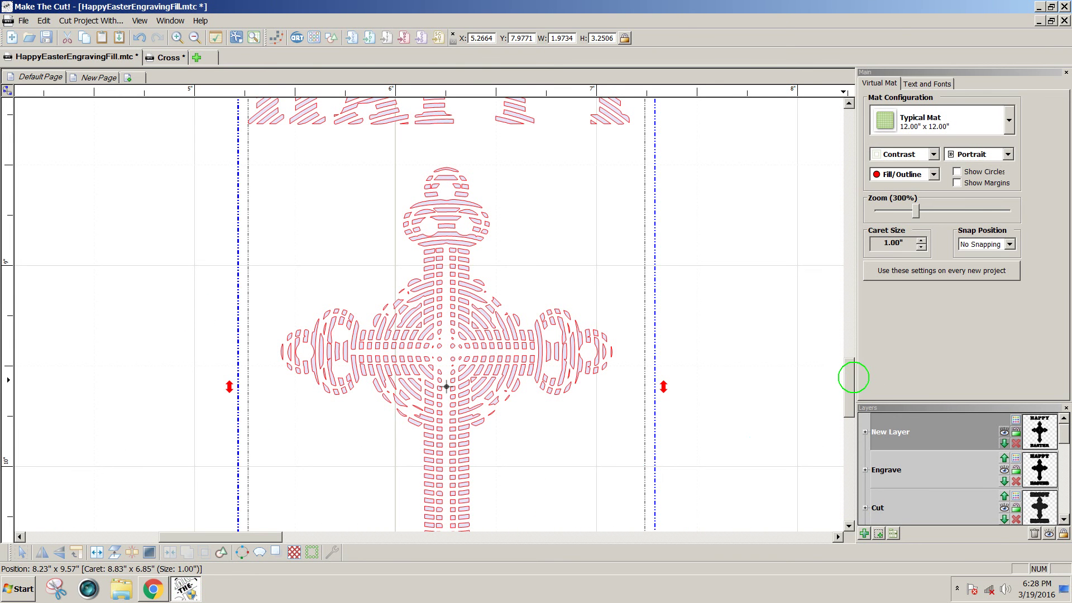
left_click_drag(853, 377, 853, 334)
left_click(914, 212)
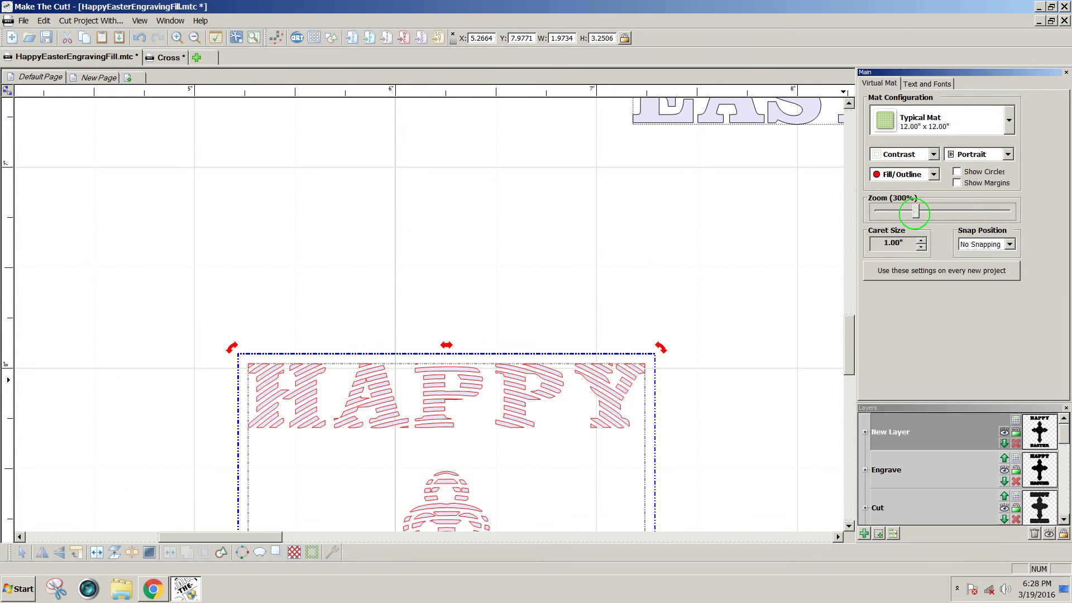
left_click_drag(914, 213, 892, 213)
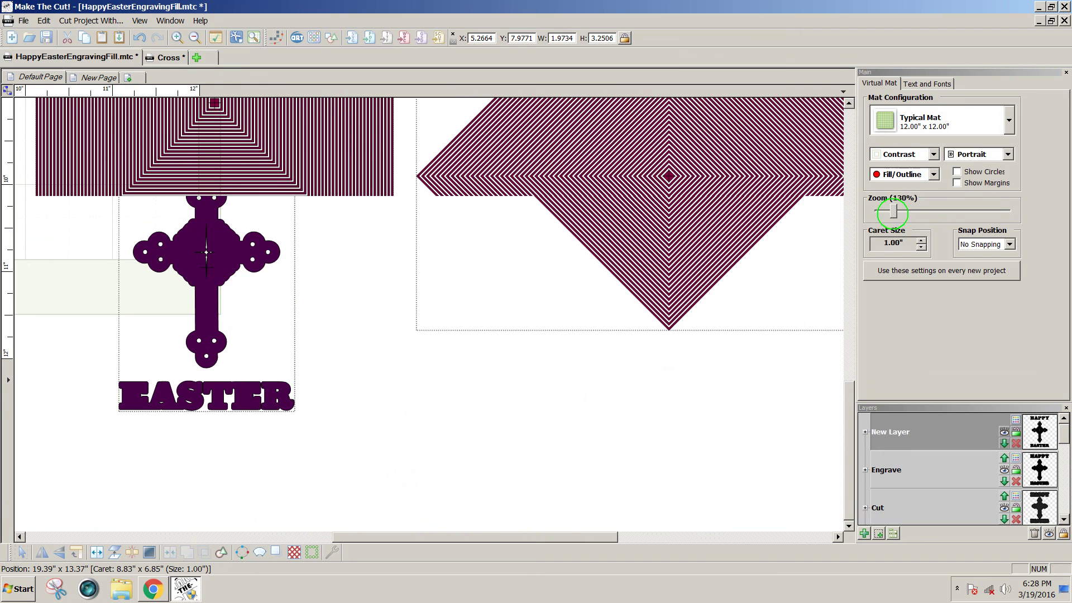
left_click_drag(847, 427, 869, 211)
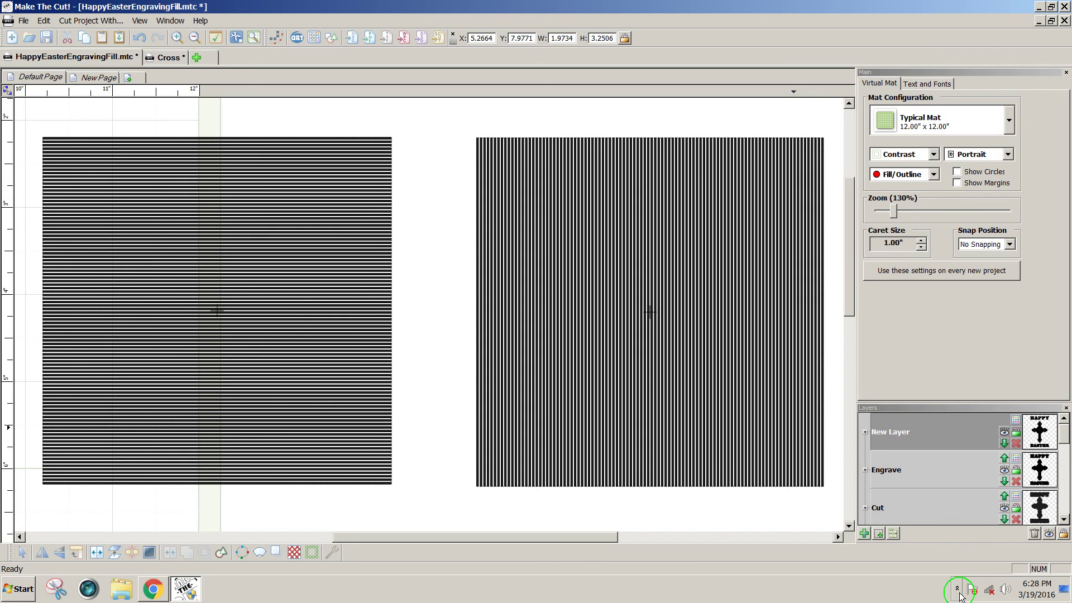
left_click(957, 591)
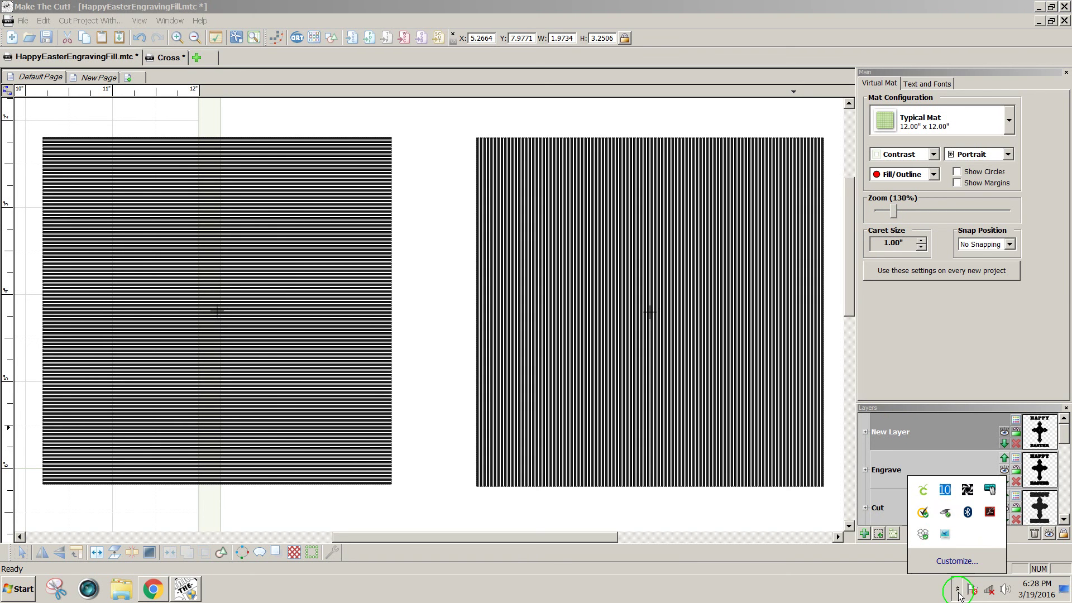